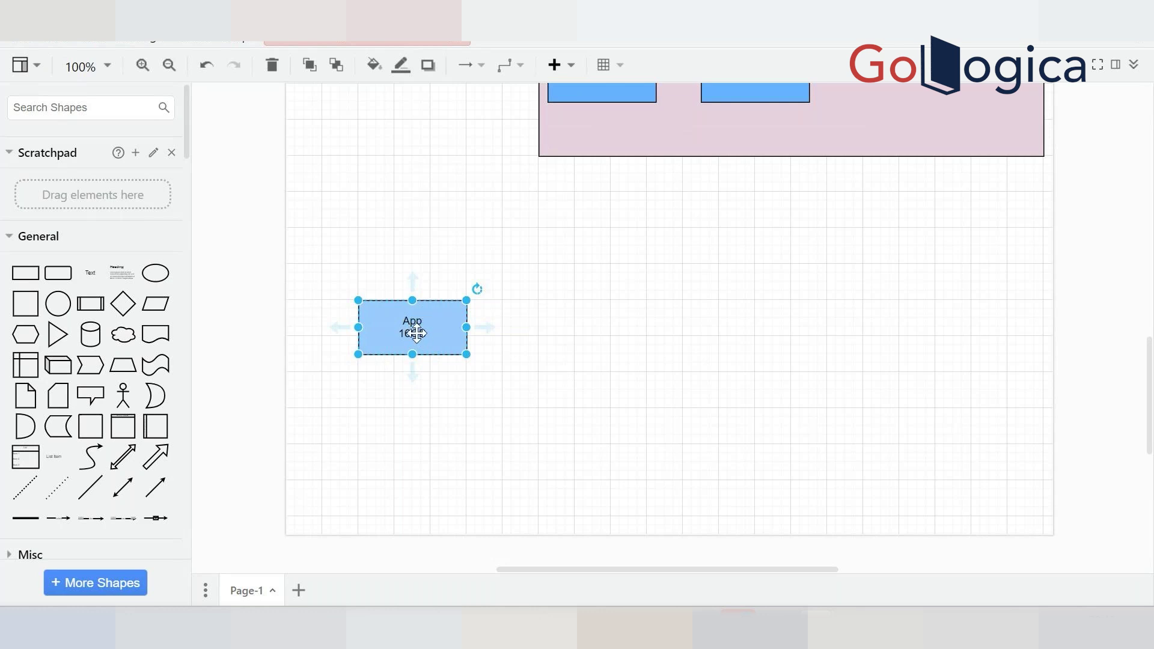
Check the App 16GB box label, then consult the sizing notes document
double_click(415, 334)
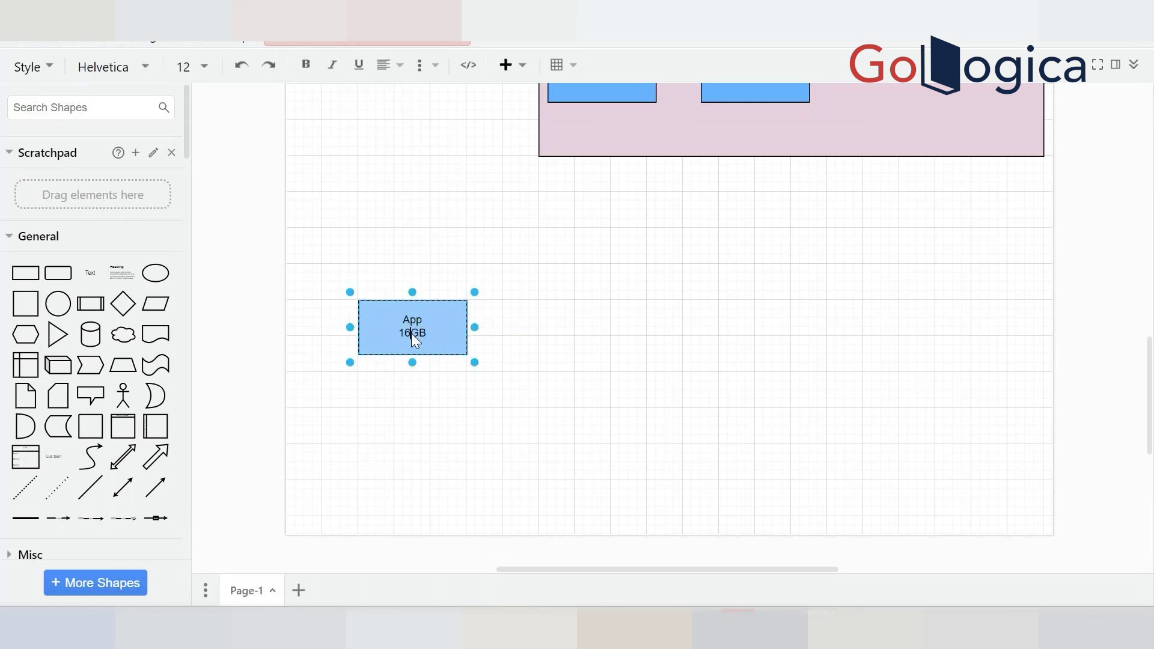
click(585, 409)
click(520, 395)
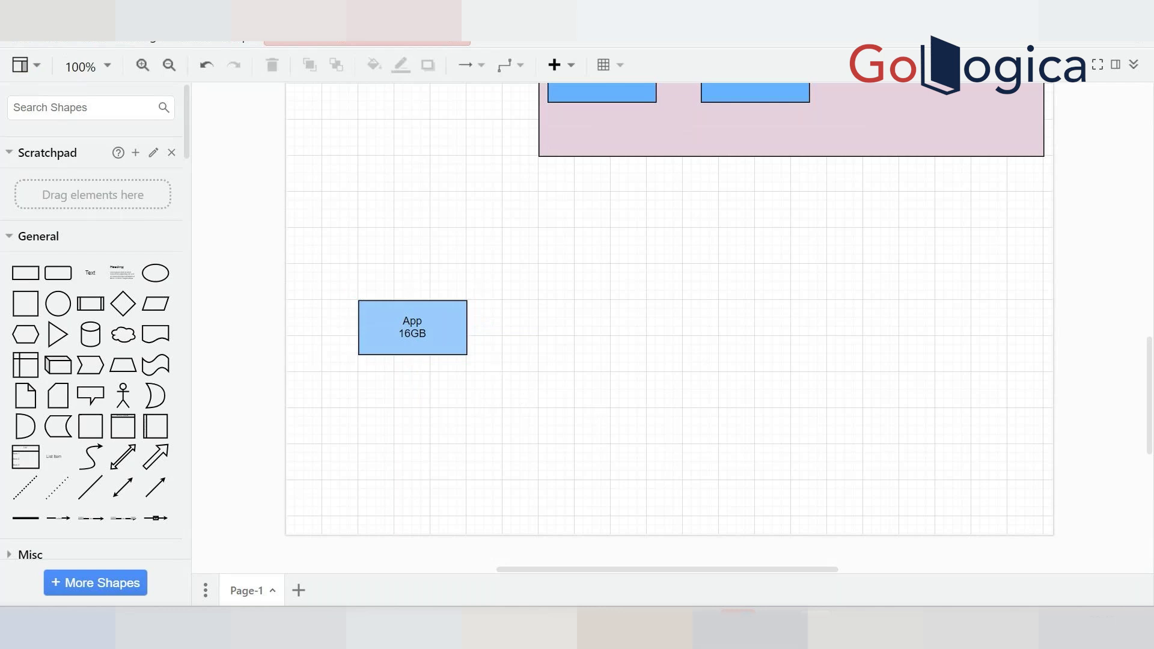
key(alt+Tab)
scroll(116, 384, down, 4)
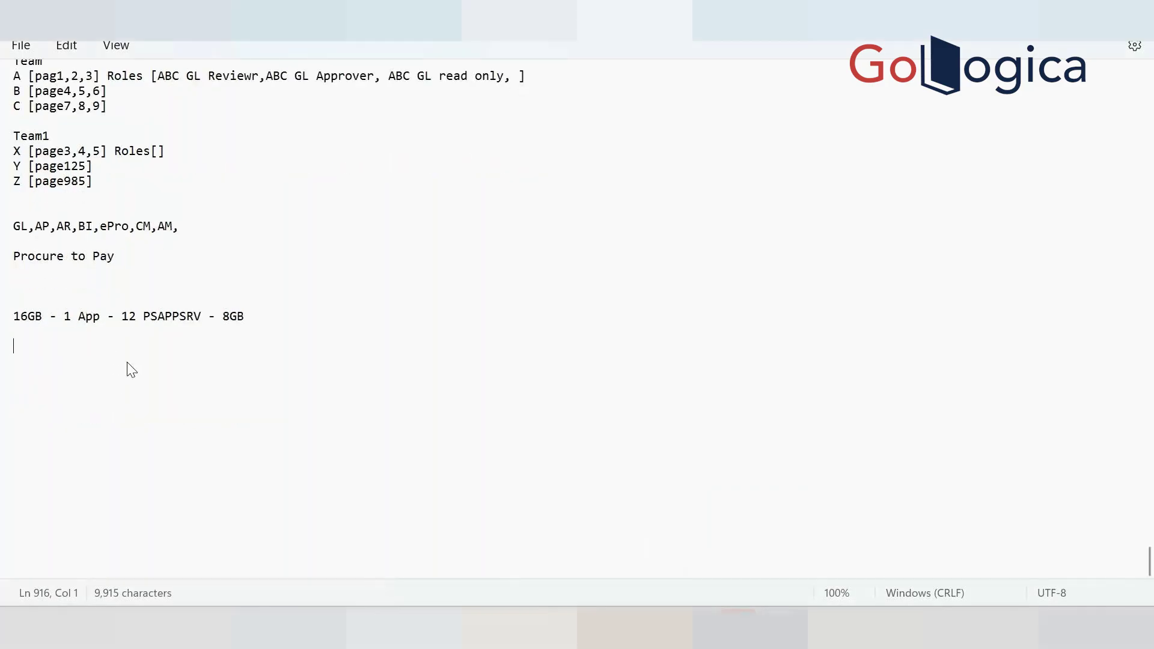
click(137, 287)
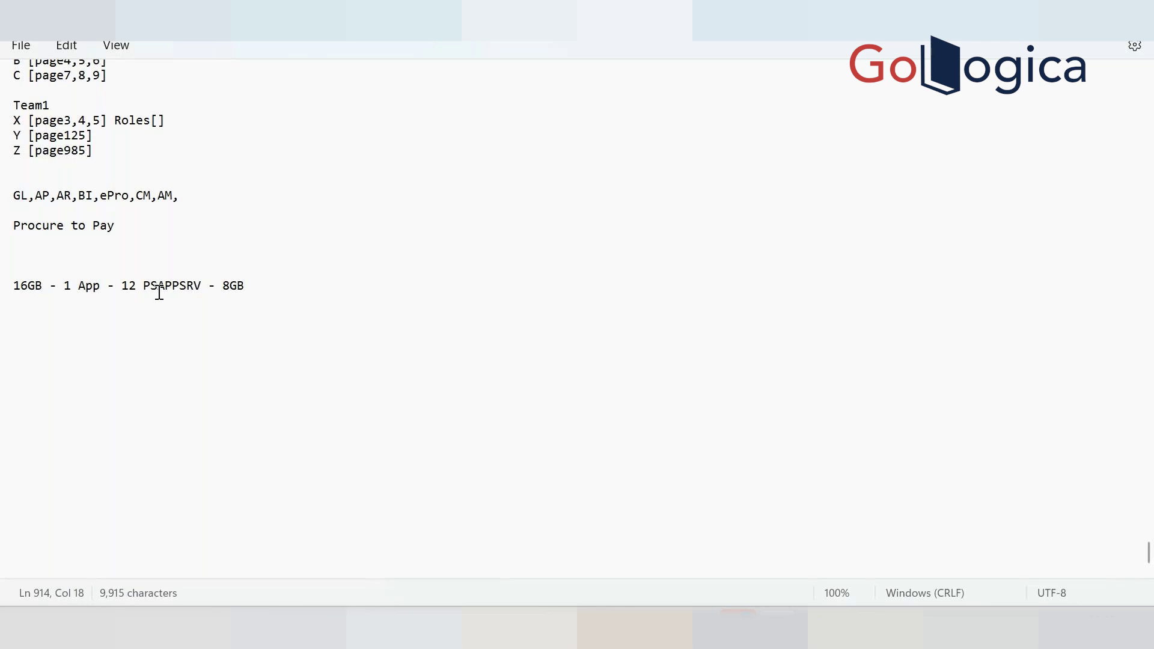
key(alt+Tab)
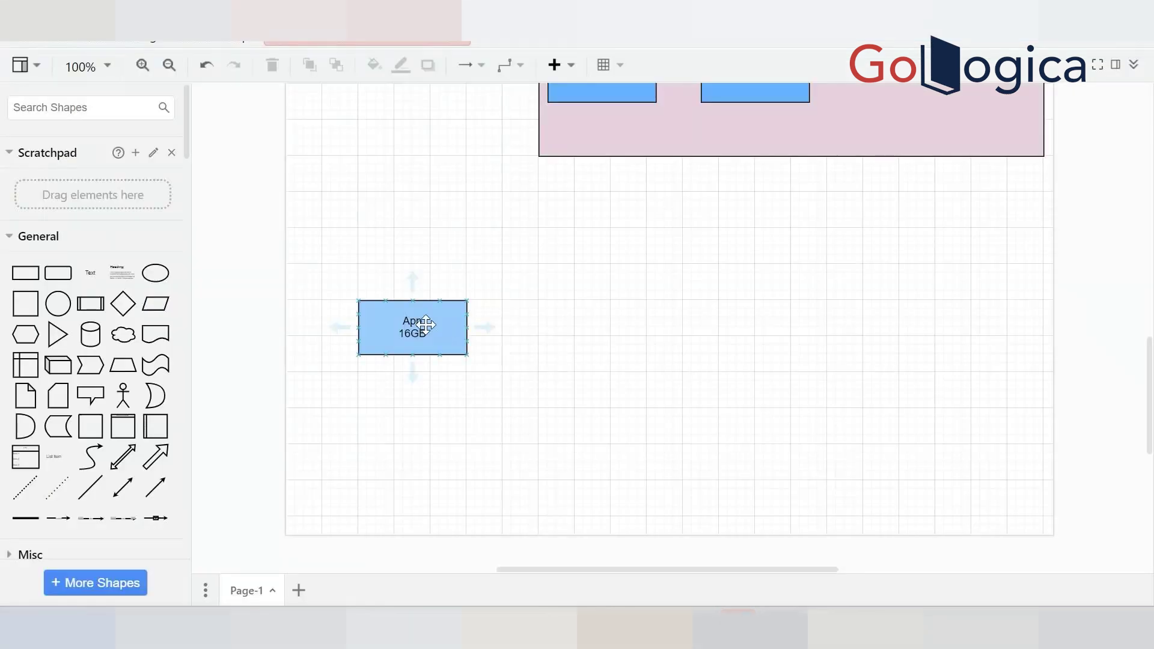
Change the App box label from App 16GB to App 32GB
click(425, 325)
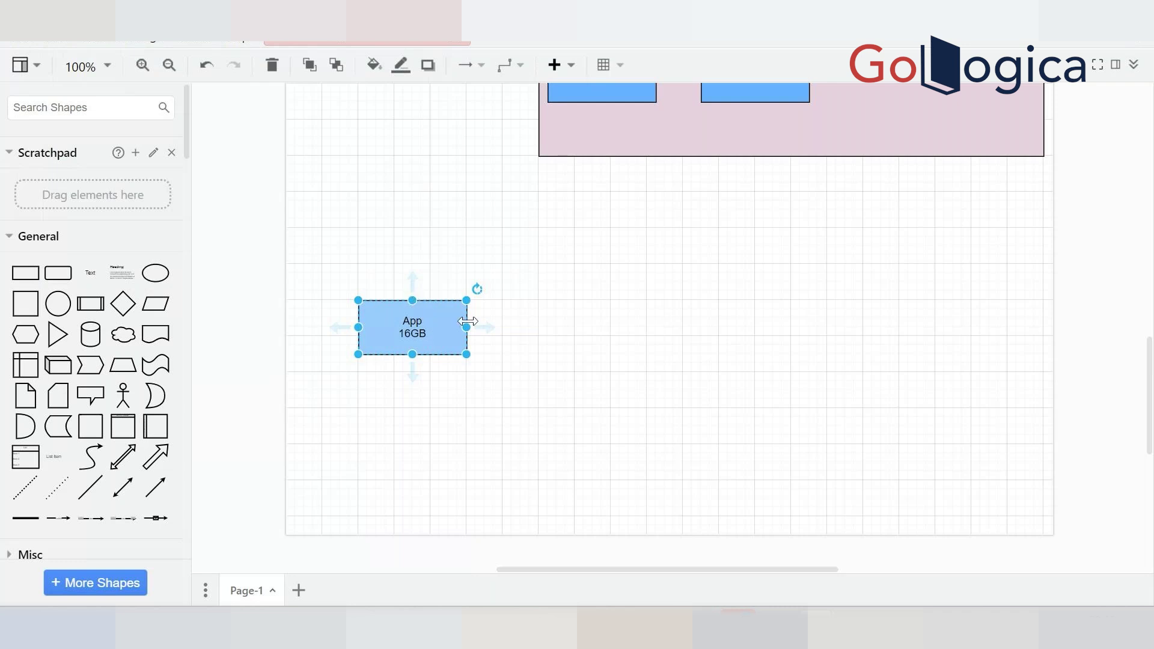
click(440, 356)
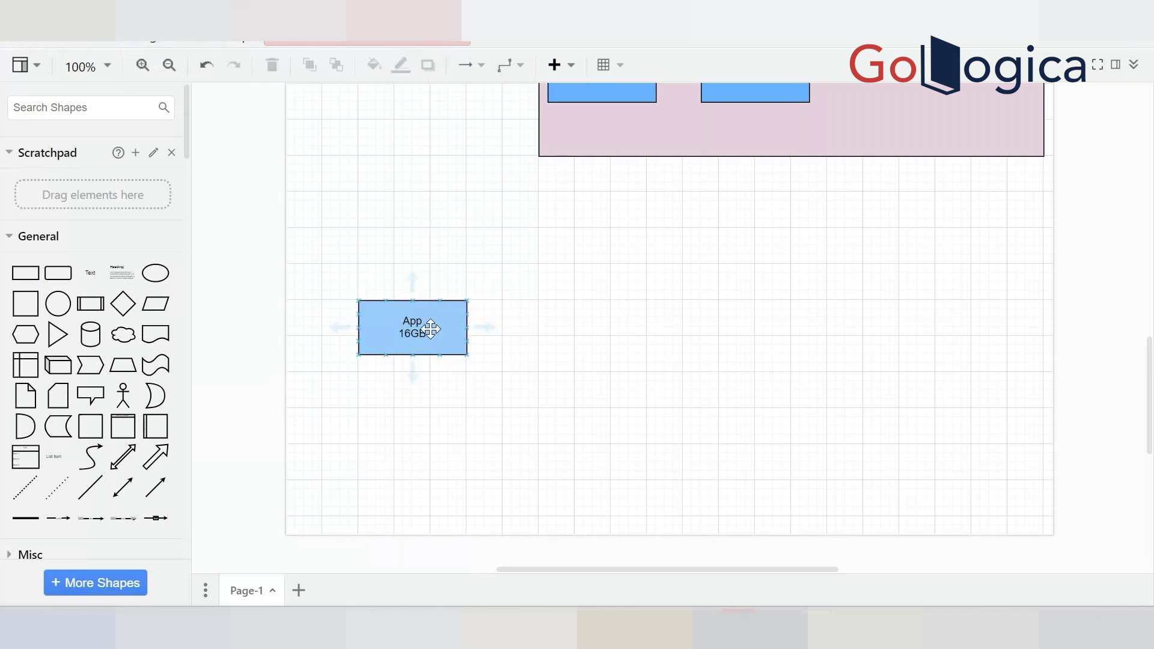
click(429, 322)
double_click(413, 334)
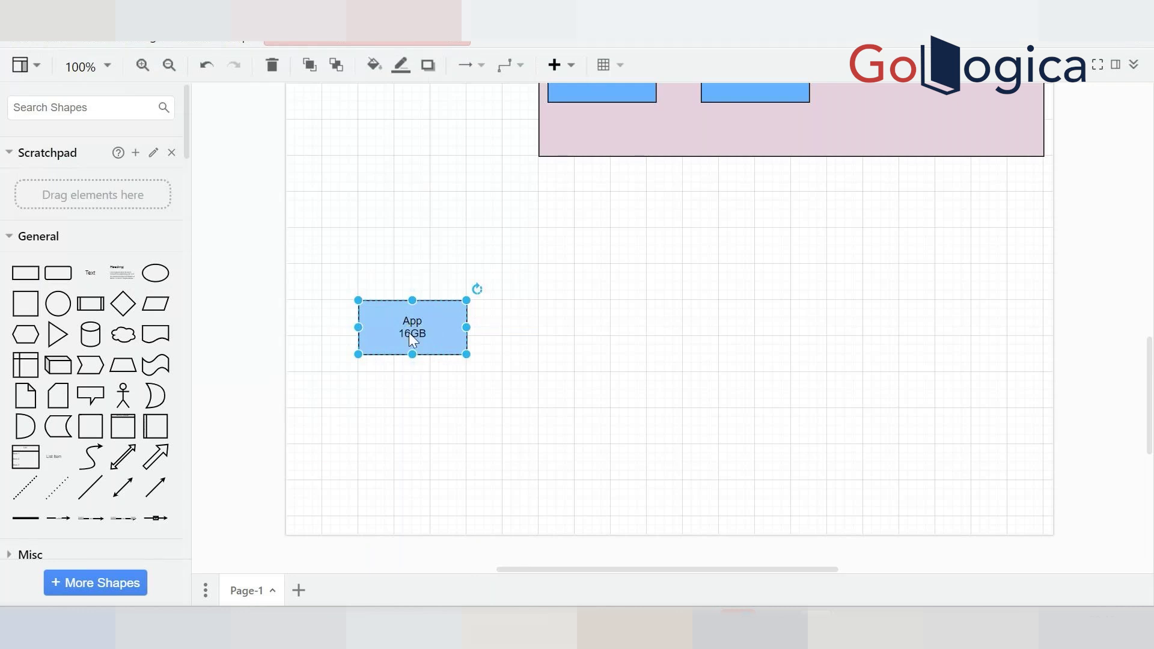
click(411, 336)
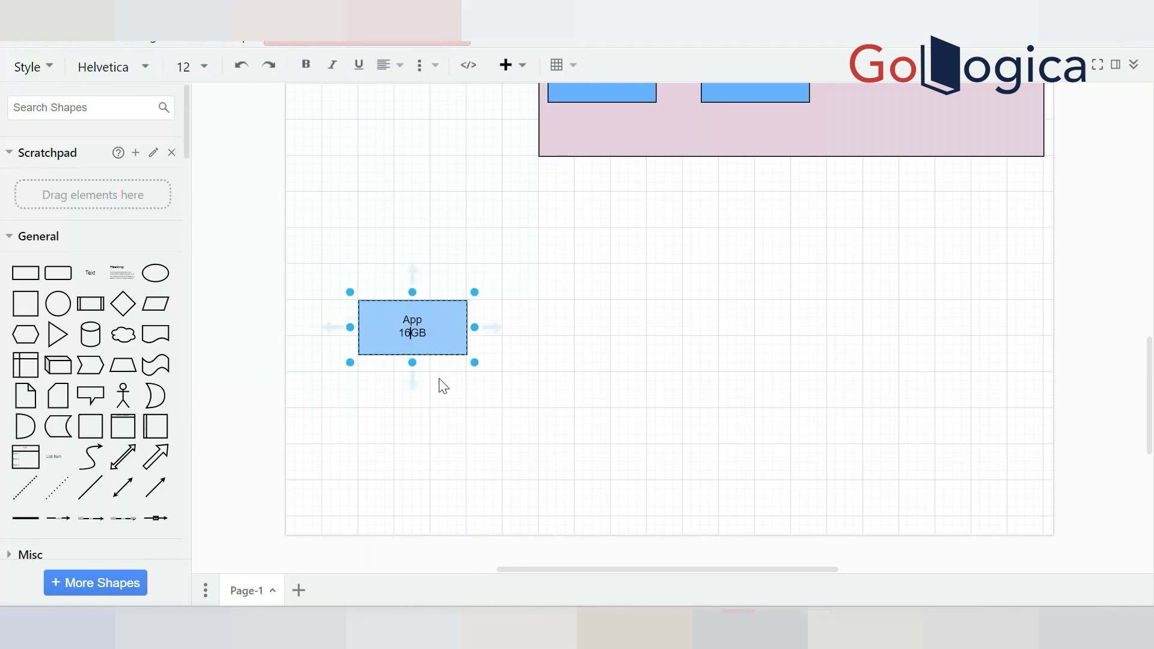
key(BackSpace)
key(BackSpace)
text(32)
click(441, 411)
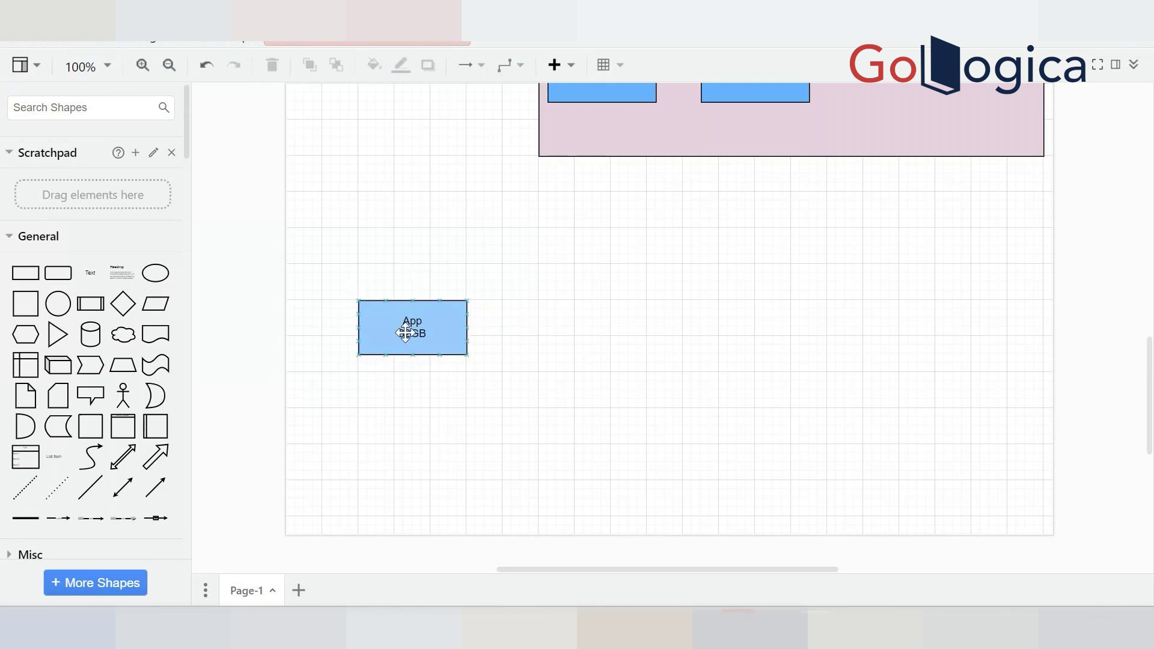
Resize the App box upward so it ends slightly taller than originally
click(412, 310)
drag(413, 300, 411, 193)
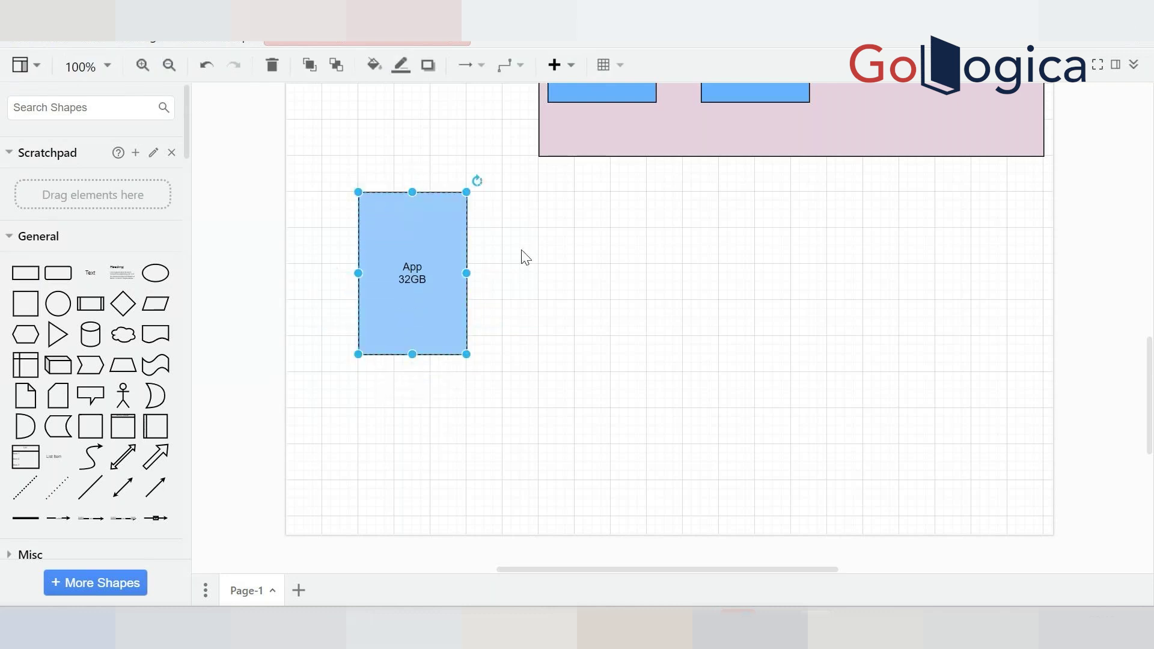
click(441, 312)
drag(413, 192, 424, 281)
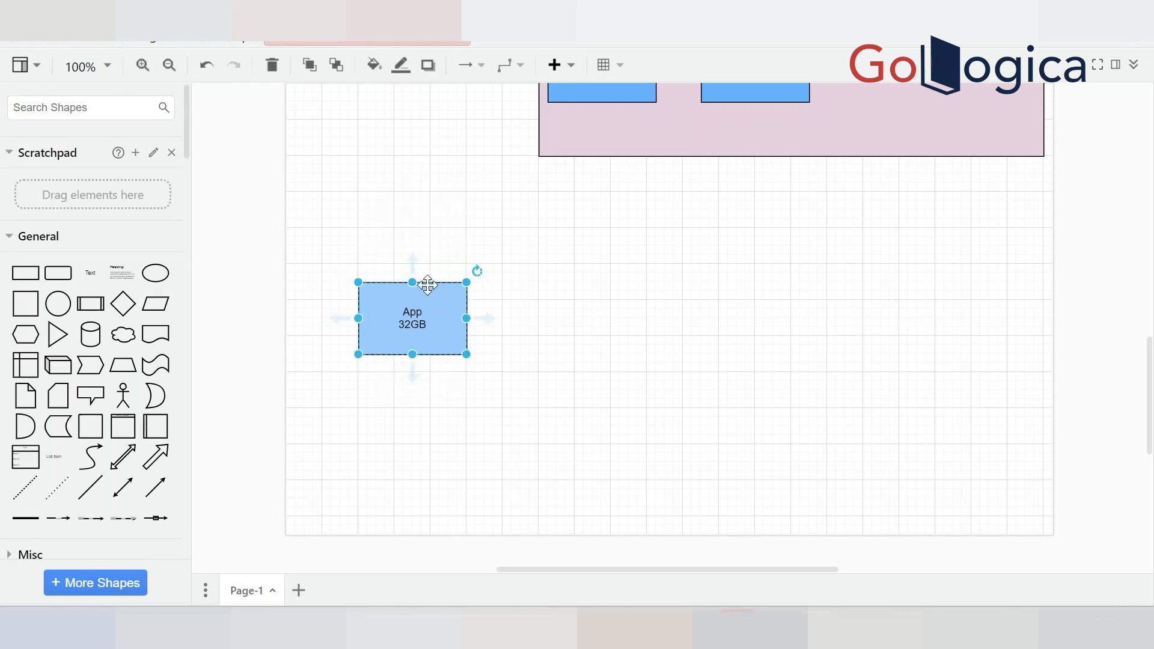
Restore the box label to App 16GB, removing the stray line break
double_click(421, 325)
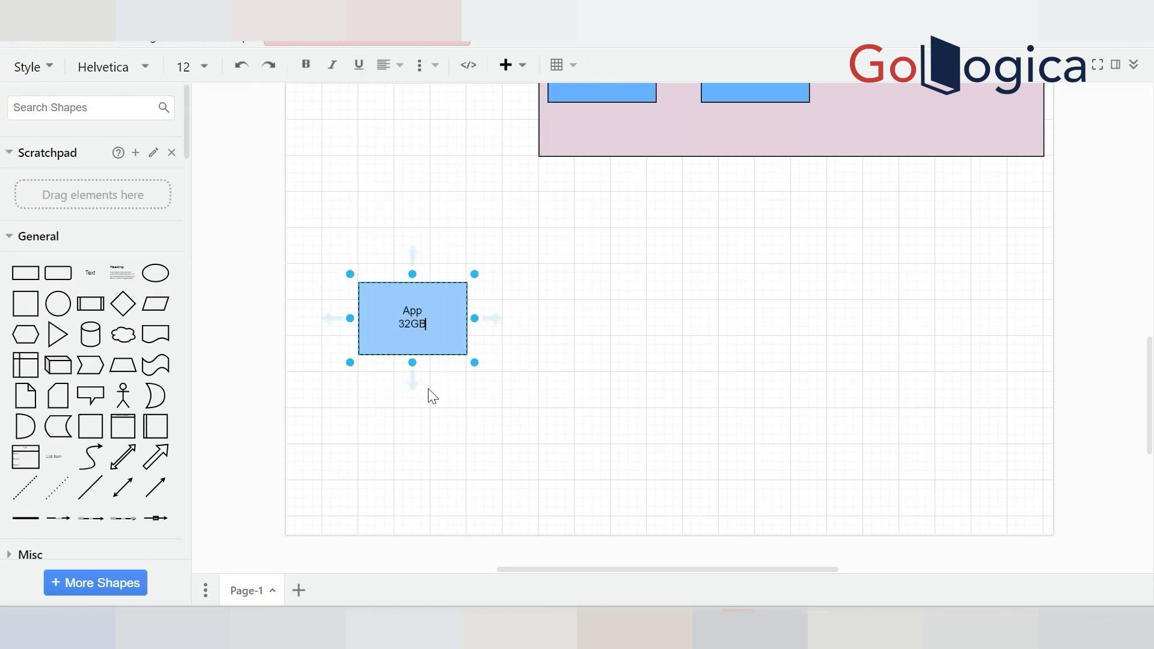
key(BackSpace)
key(BackSpace)
text(16)
key(Return)
key(BackSpace)
Duplicate the App 16GB box into a row of three boxes
click(559, 402)
drag(425, 322, 692, 325)
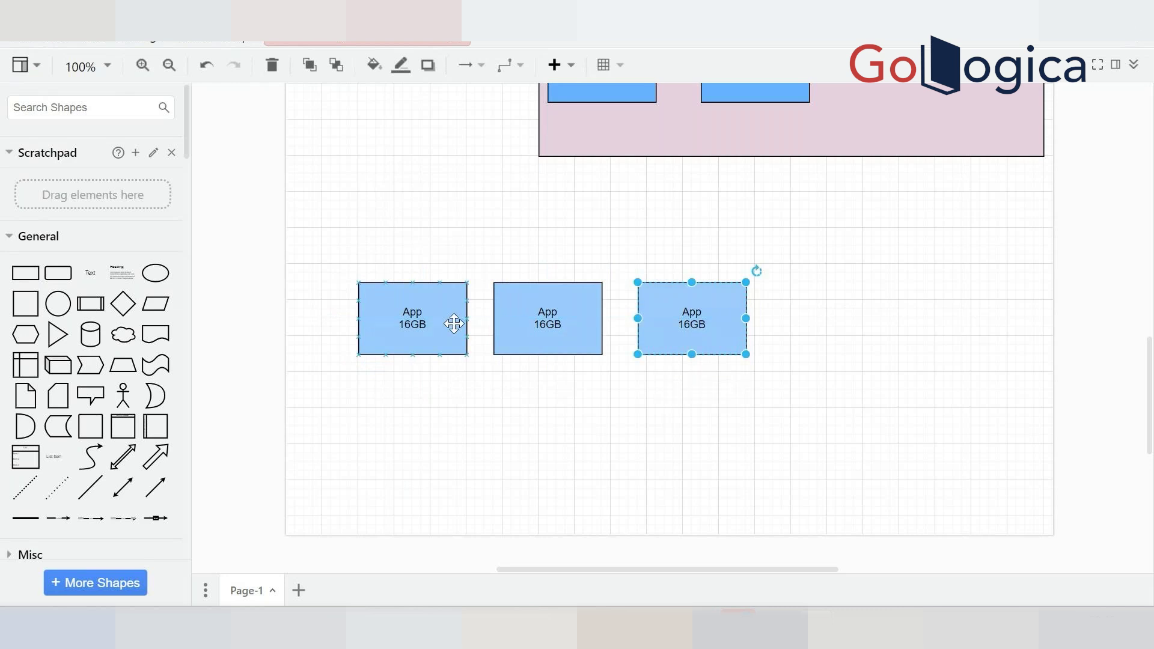
click(619, 337)
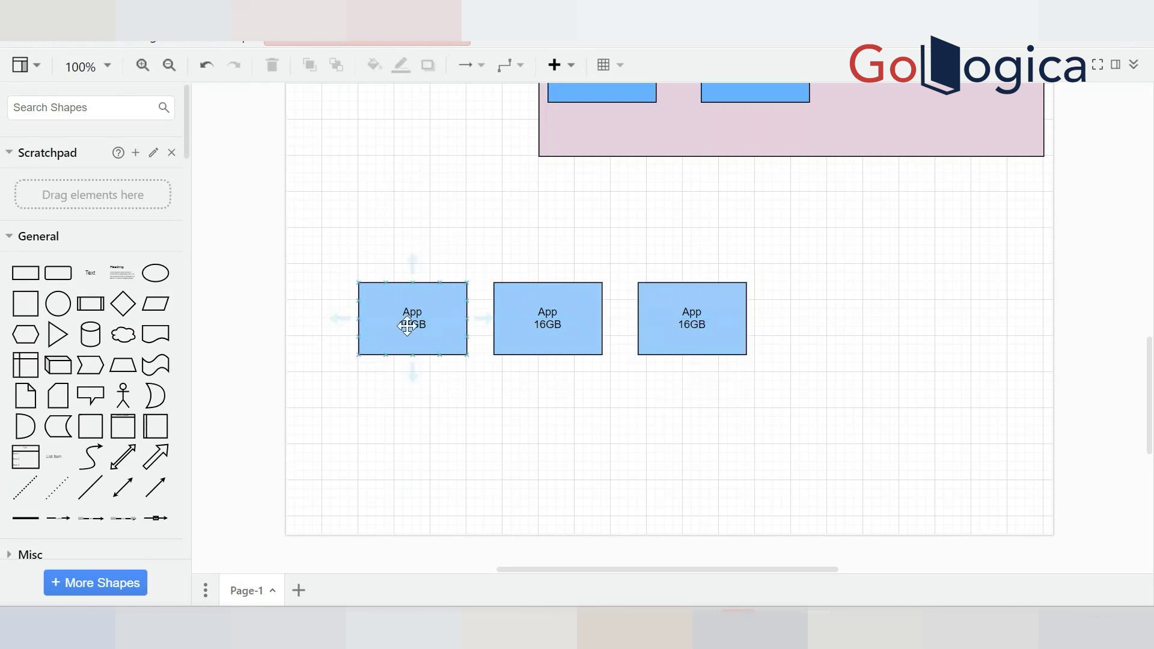
Relabel the first box in the row to App 32GB
click(404, 322)
double_click(410, 330)
click(410, 326)
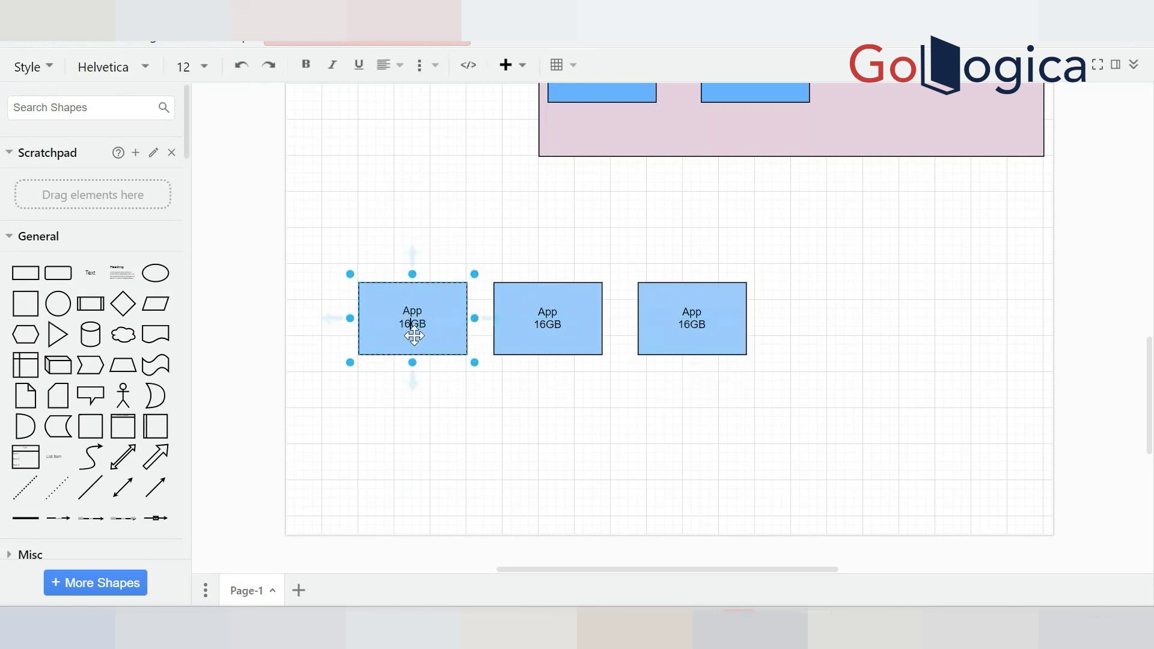
key(BackSpace)
key(BackSpace)
text(32)
click(455, 427)
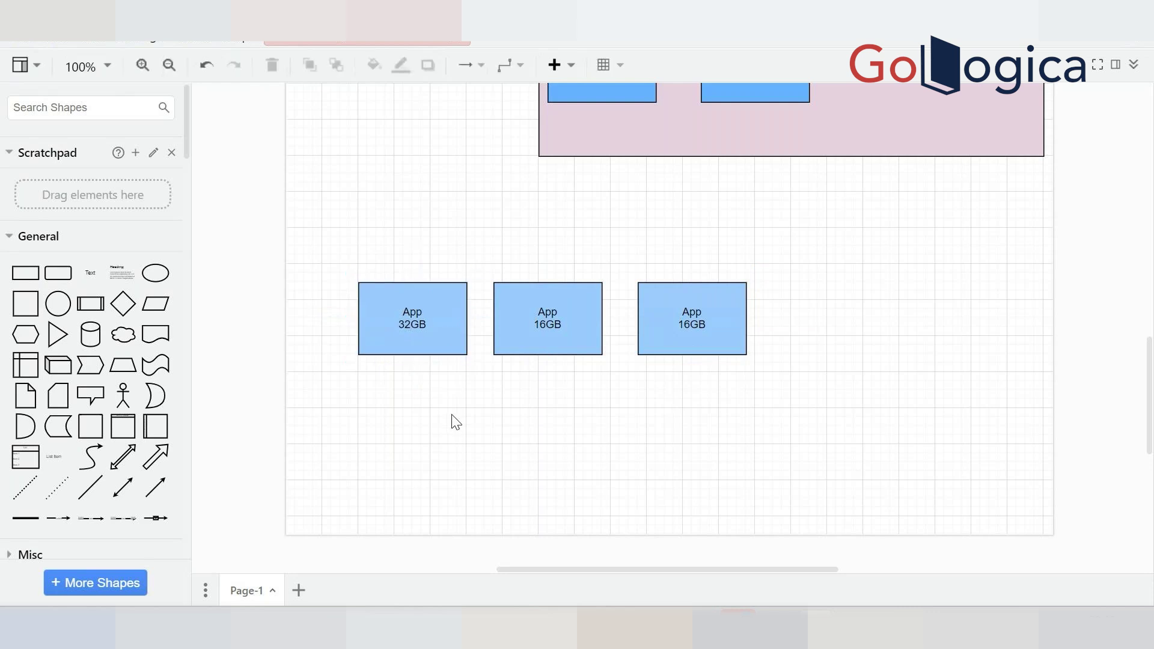
Stretch the App 32GB box upward to roughly double the App 16GB boxes' height
click(433, 322)
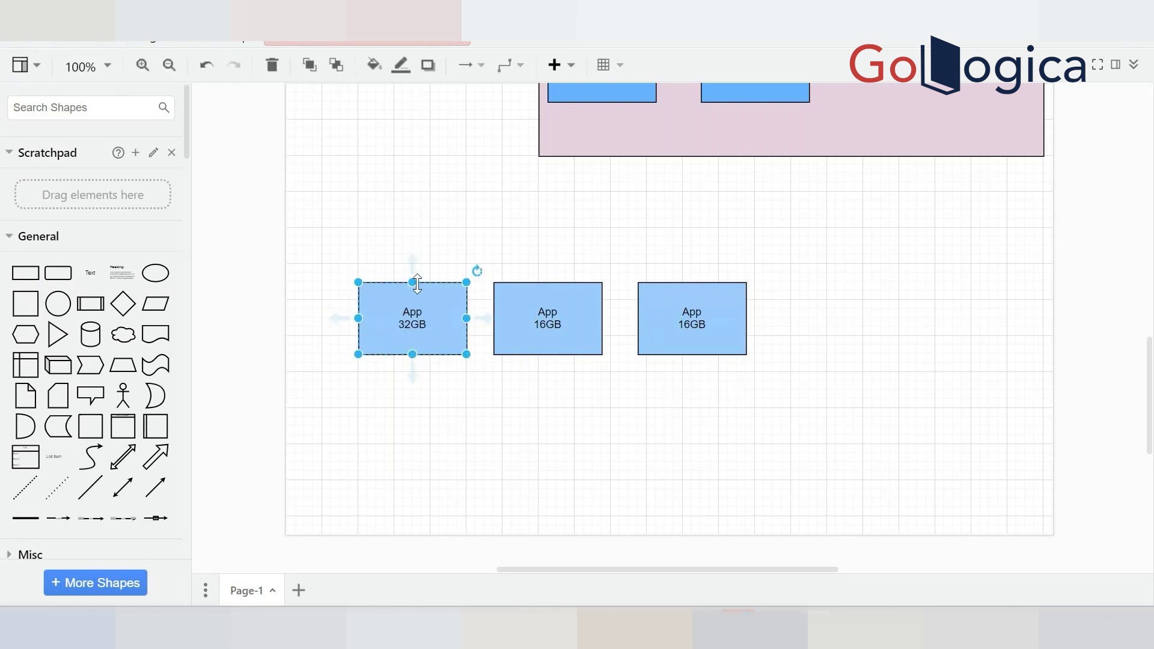
drag(412, 282, 412, 202)
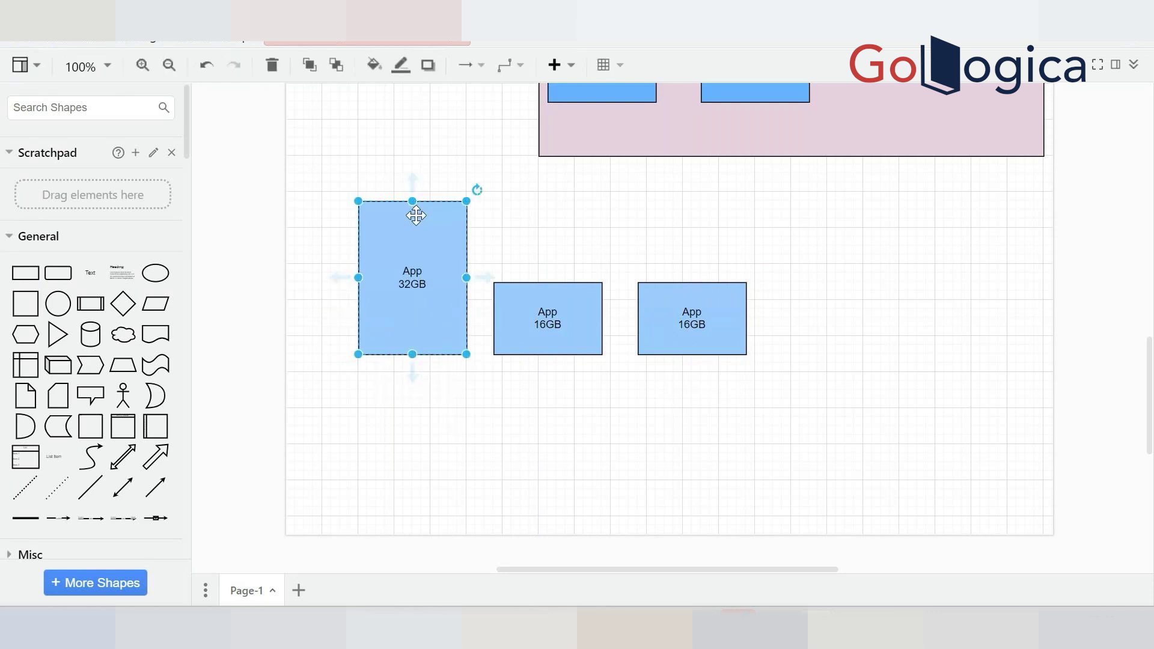
mouse_move(484, 278)
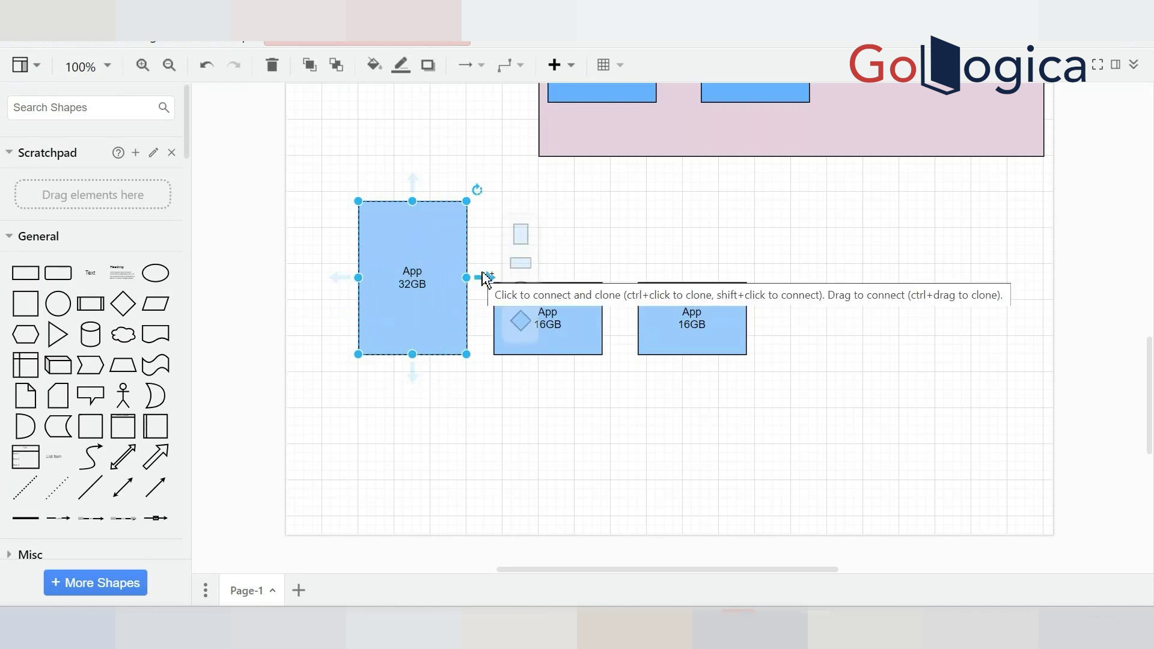
click(582, 415)
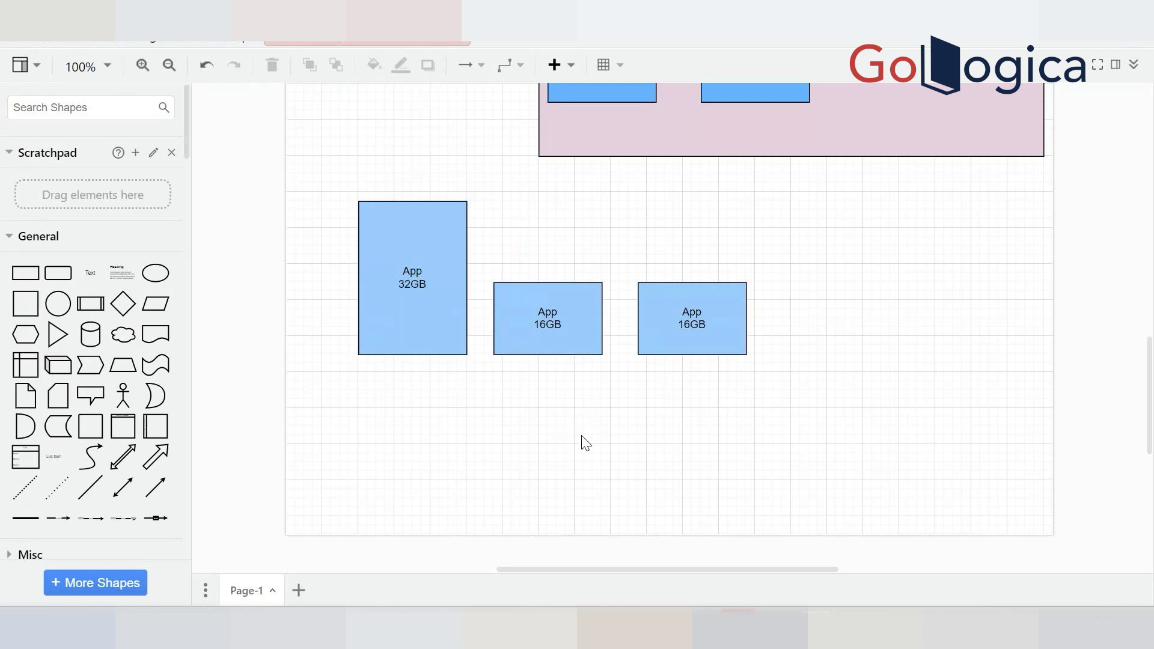
mouse_move(737, 629)
Inspect the App 9033 and App 9100 boxes and the upper pink container
mouse_move(619, 628)
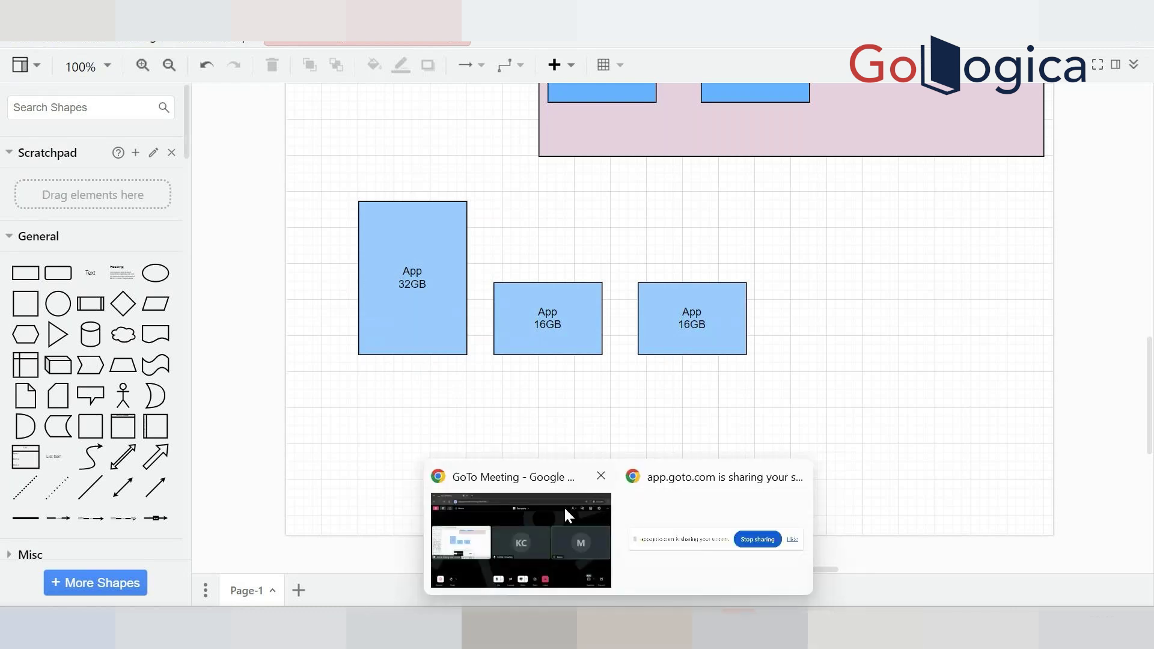
mouse_move(569, 515)
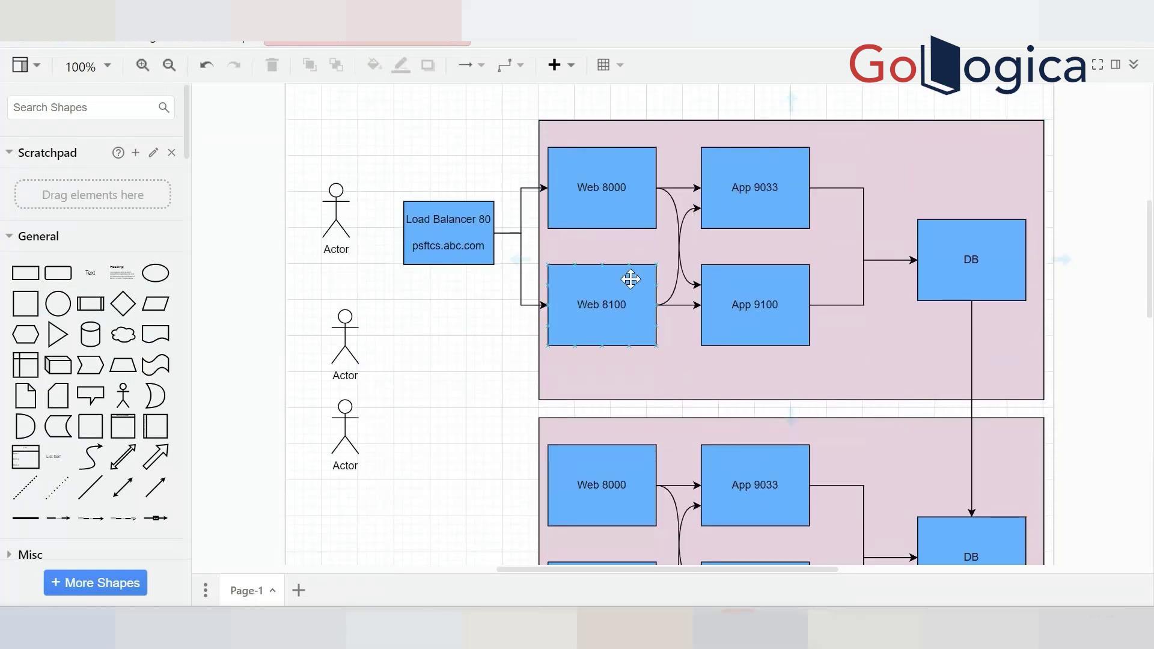
scroll(631, 279, down, 3)
click(759, 116)
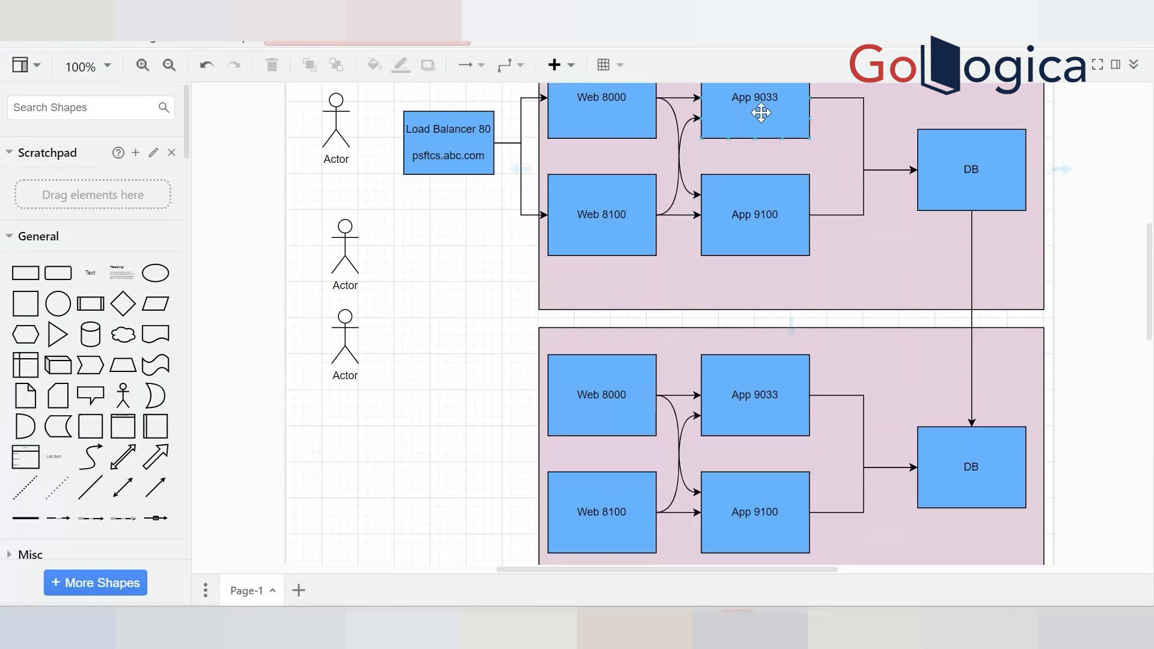
click(755, 220)
click(743, 263)
Leave the diagram and bring up the browser showing the PeopleSoft menu
scroll(744, 263, down, 3)
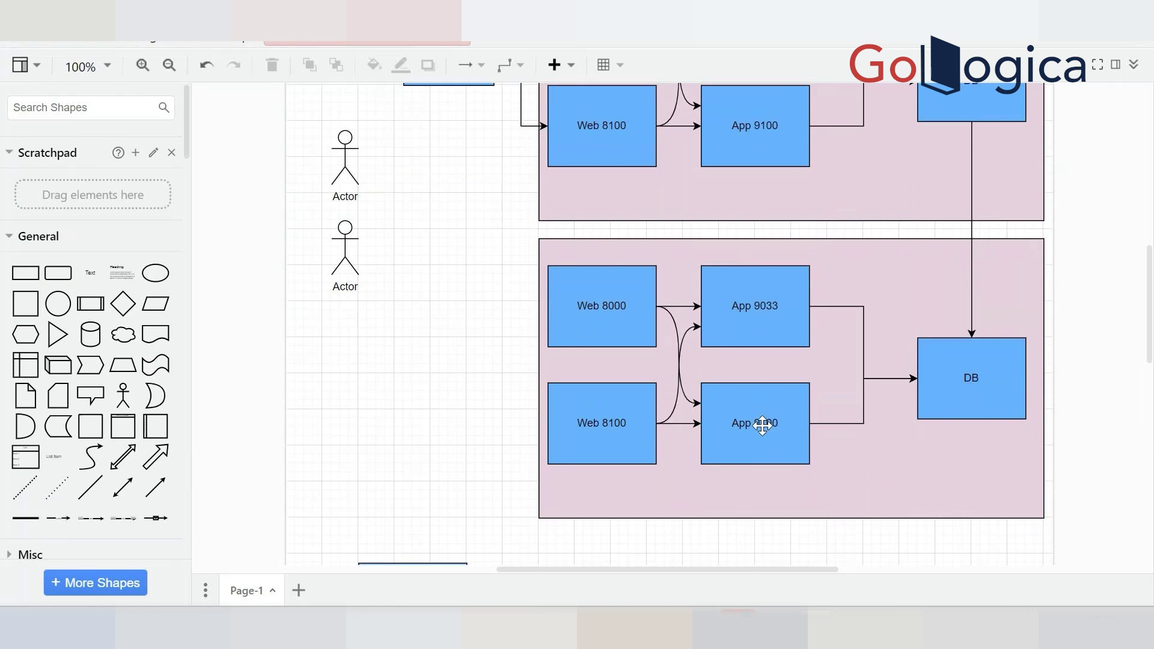
scroll(761, 422, up, 4)
scroll(760, 420, down, 13)
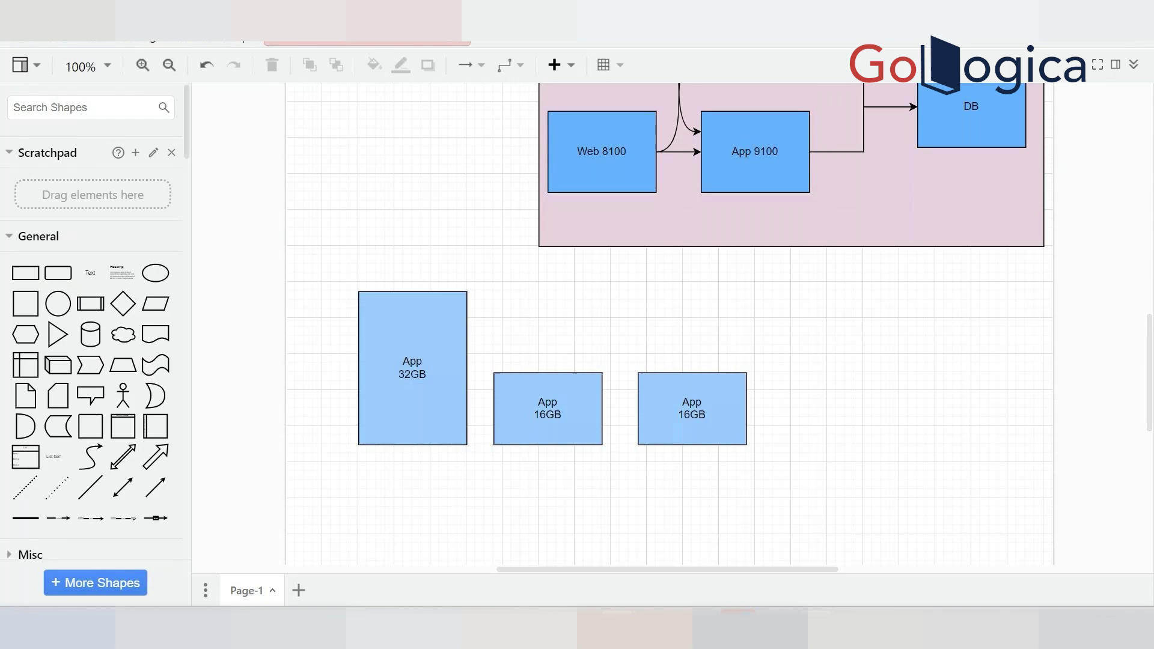
click(623, 629)
scroll(148, 526, down, 2)
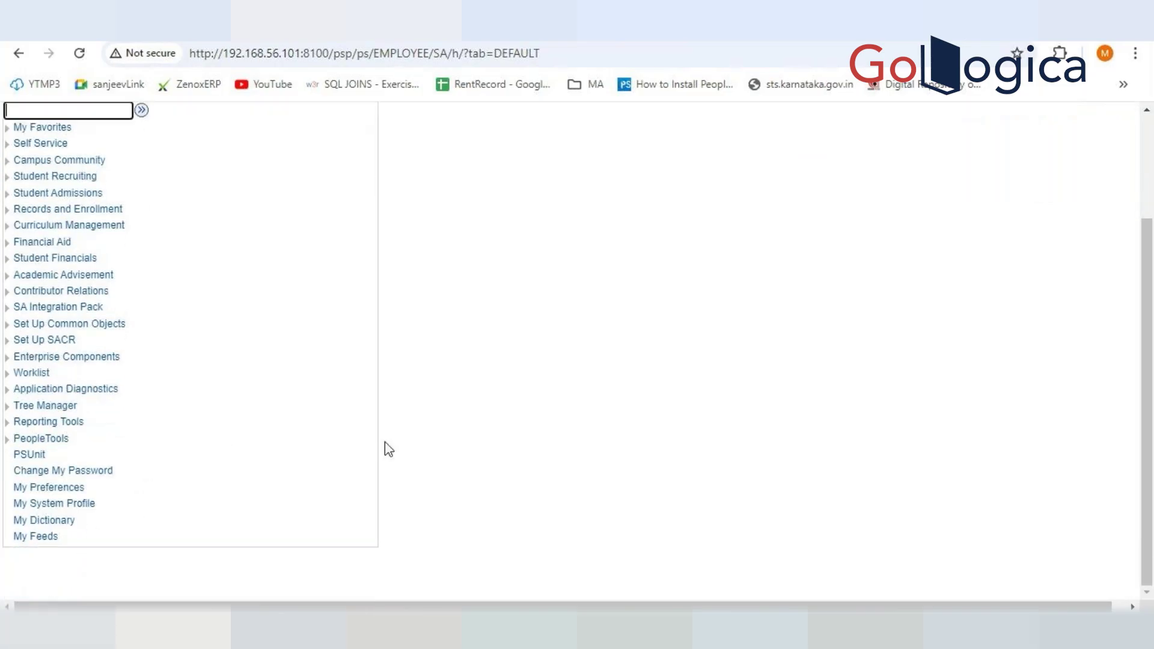
Return to the Student Homepage and open the NavBar Menu of application folders
scroll(431, 455, up, 2)
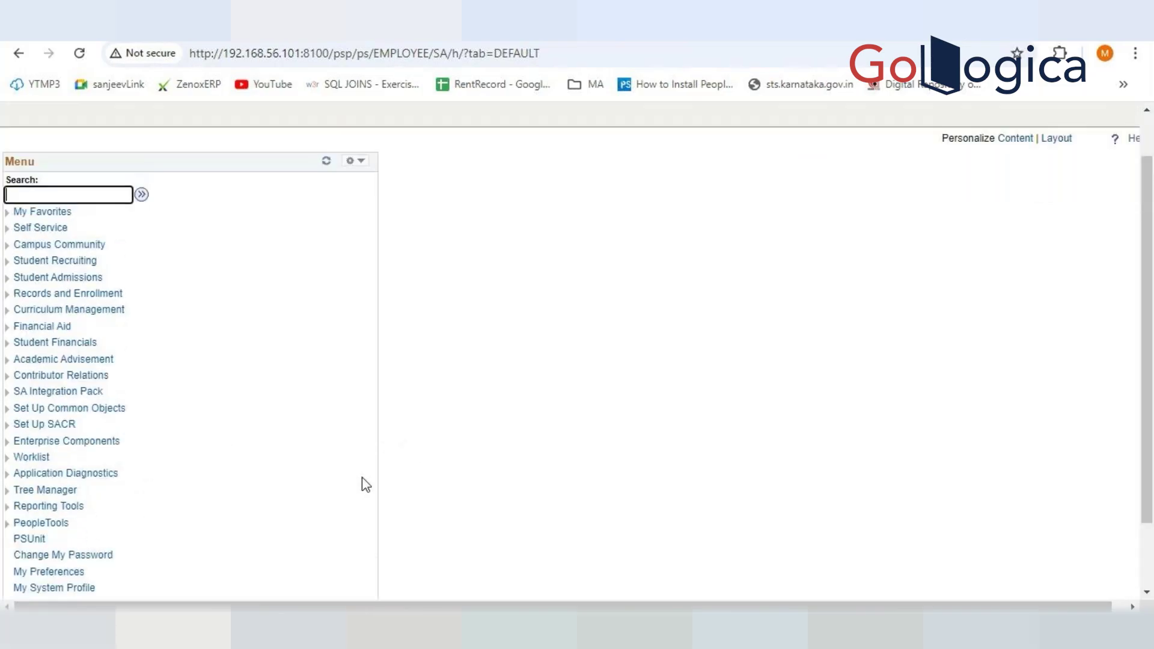
scroll(953, 166, up, 1)
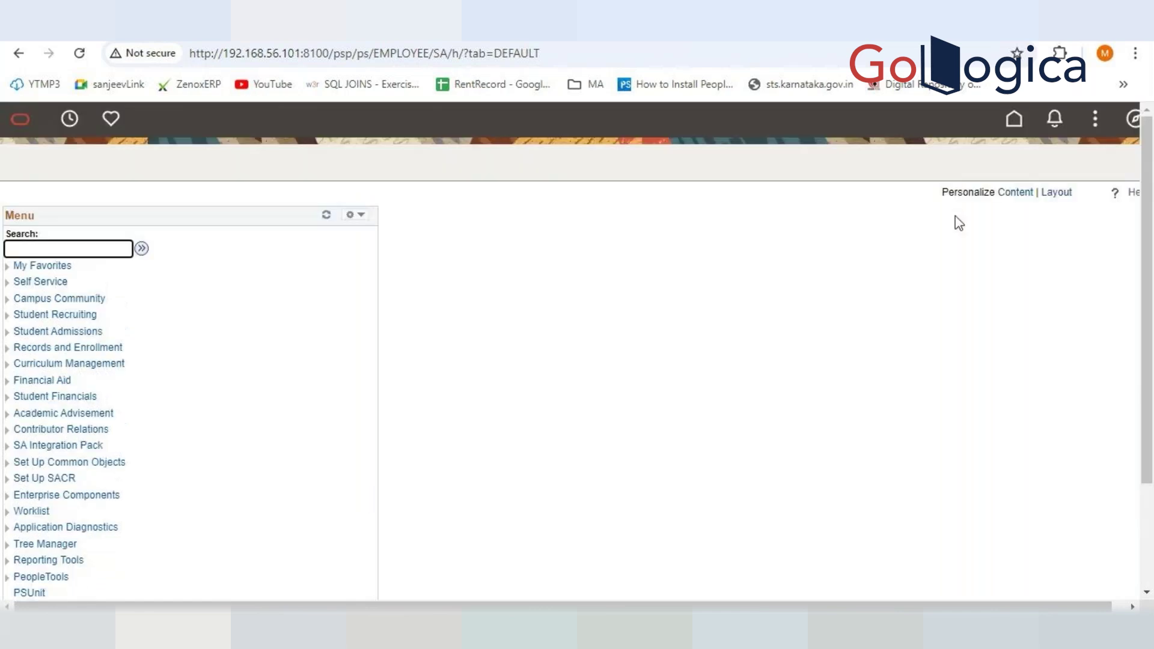
click(1014, 122)
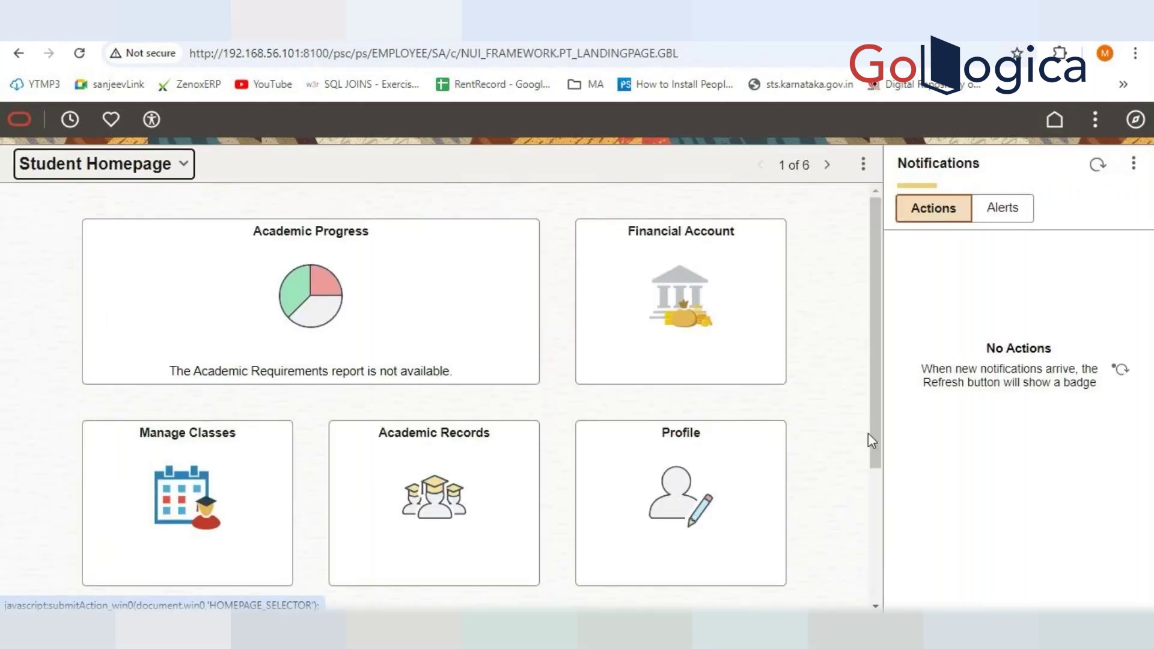
scroll(697, 484, down, 3)
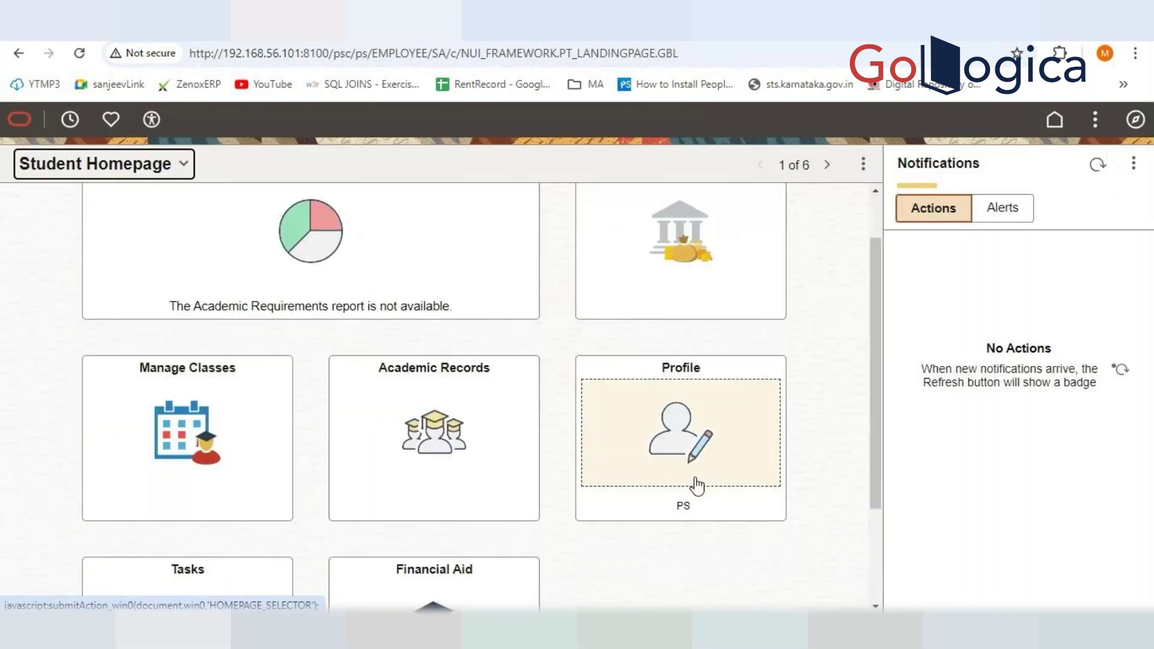
click(101, 179)
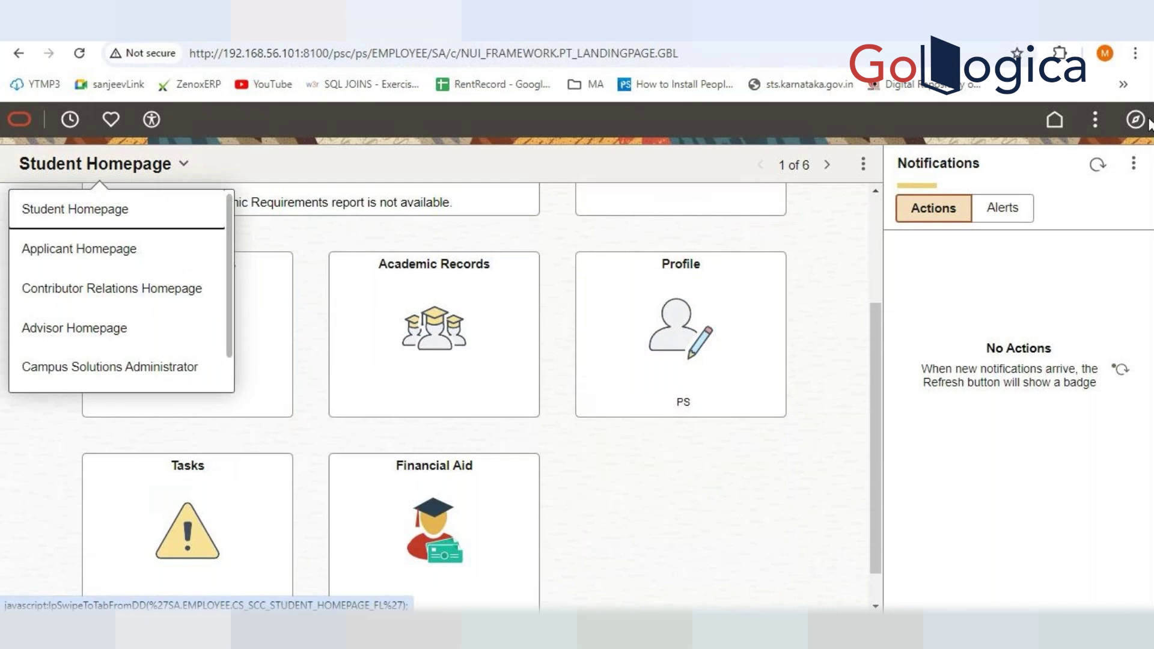
click(1145, 122)
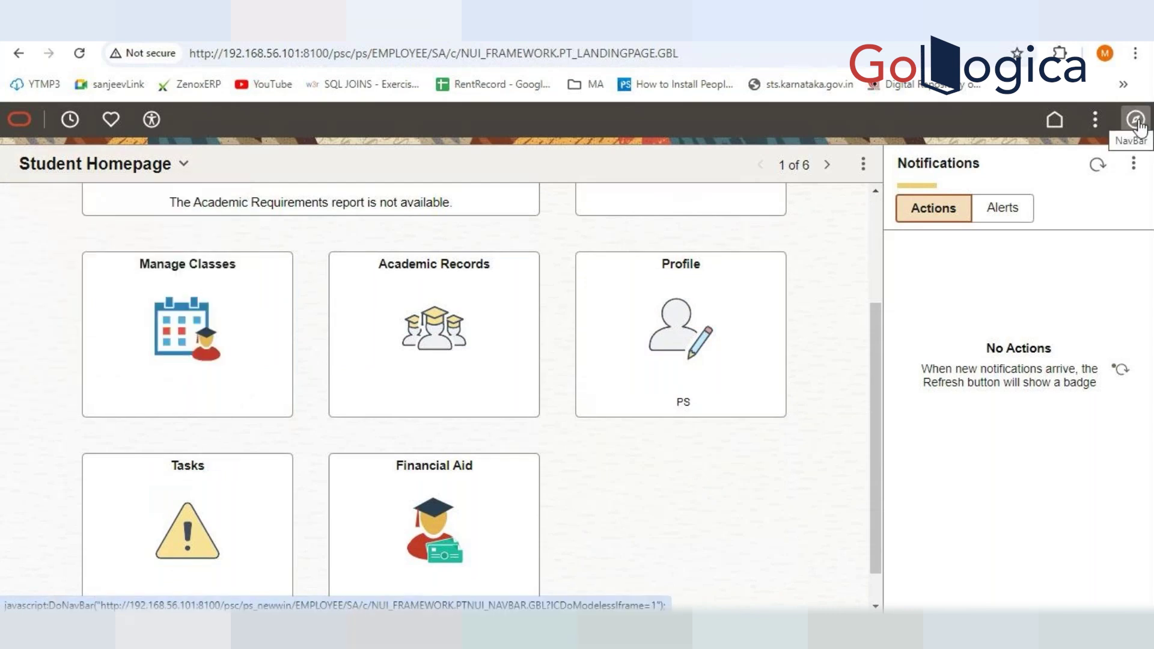
click(1135, 124)
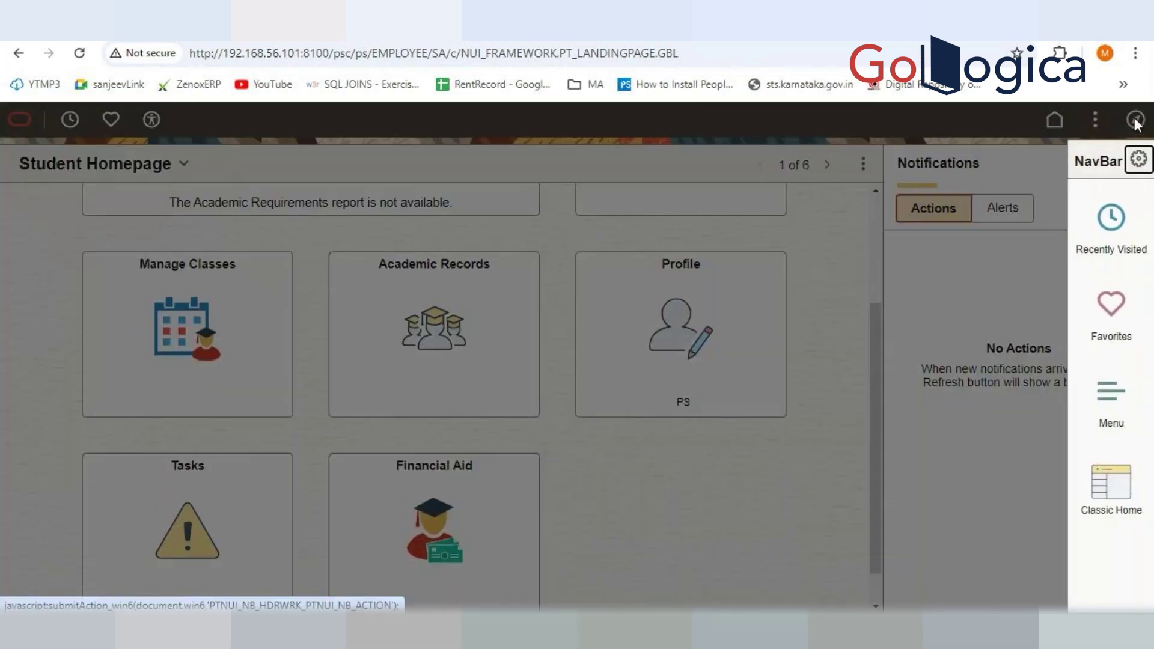
click(1114, 406)
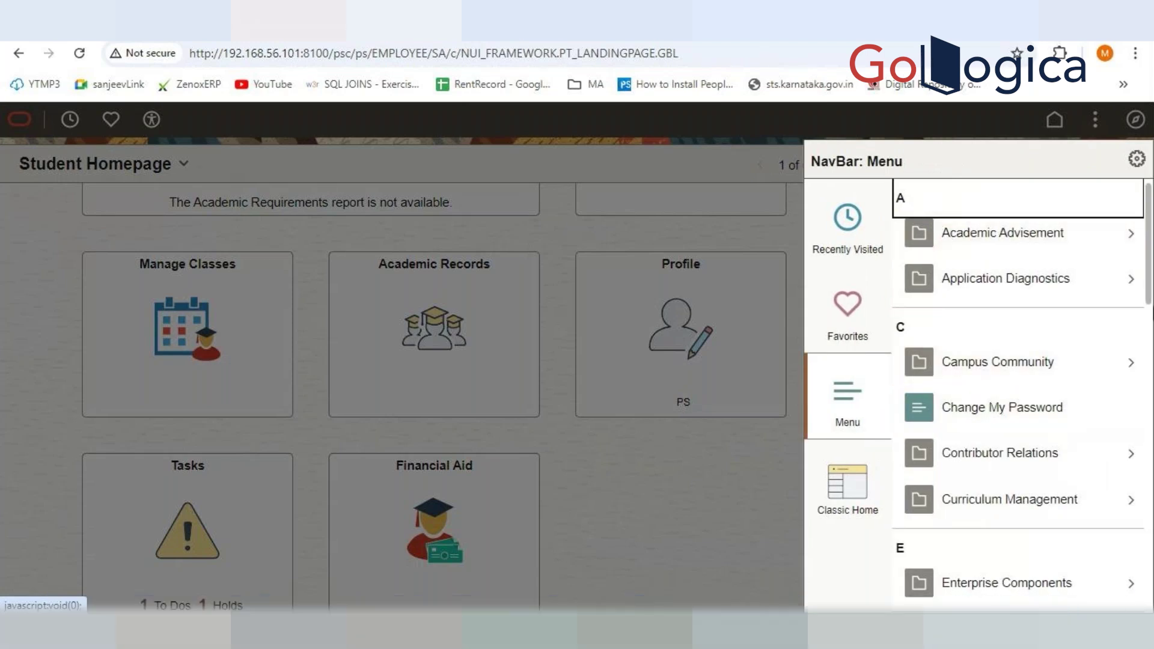
Navigate PeopleTools > Process Scheduler > Process Monitor from the NavBar Menu
drag(1149, 294, 1150, 436)
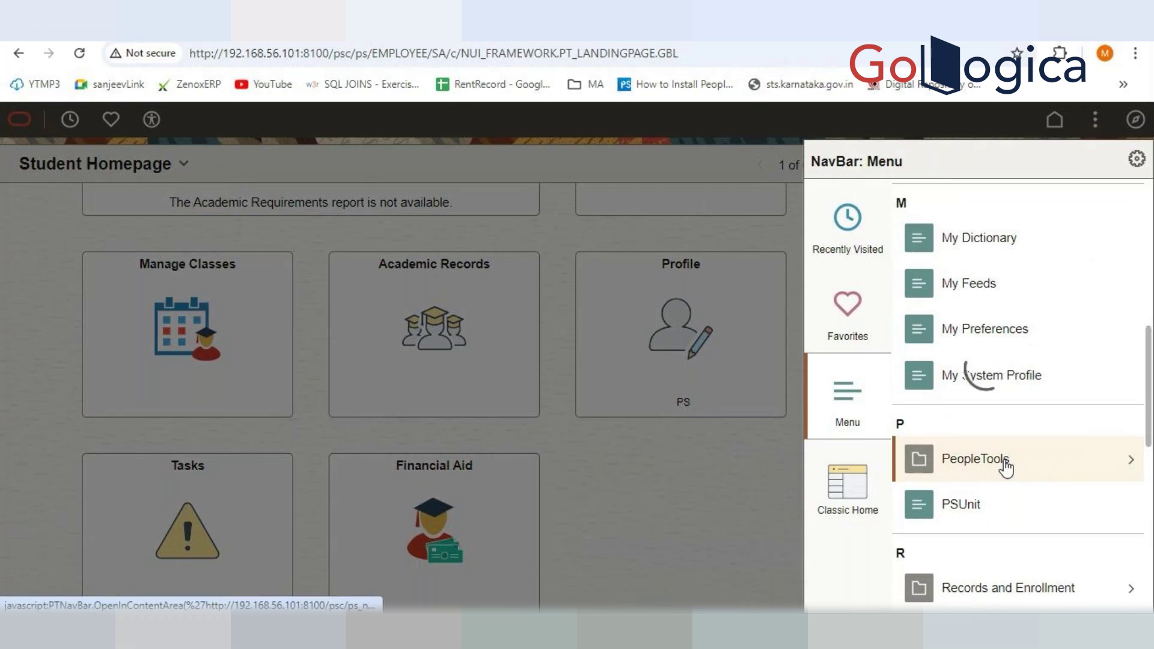
click(1000, 463)
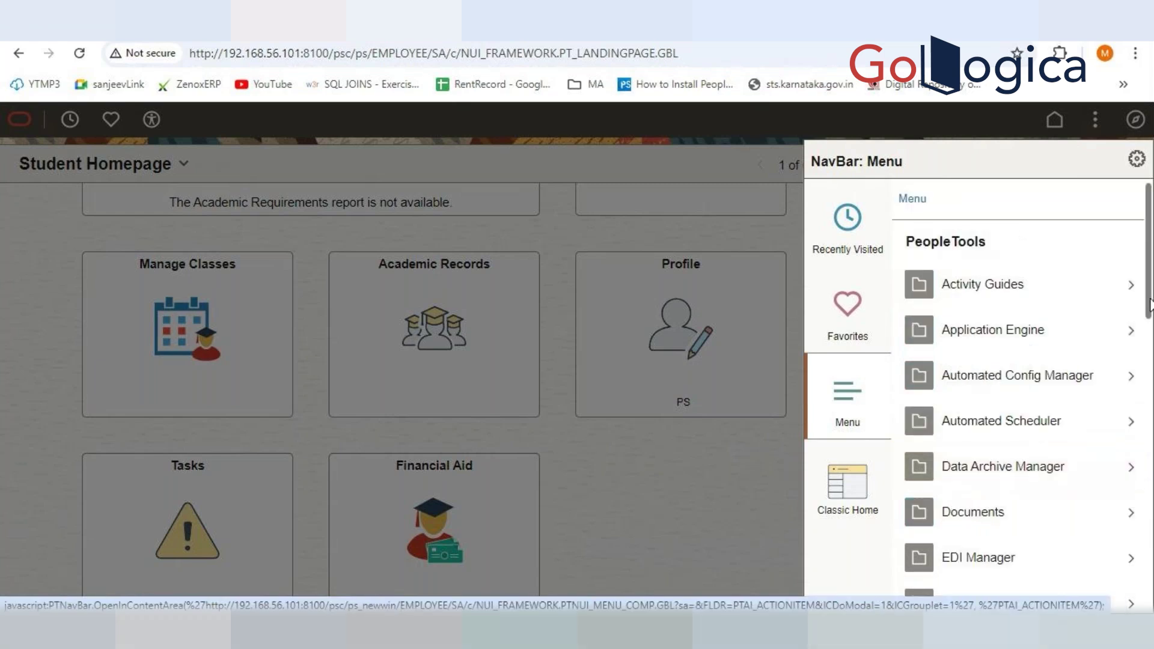
scroll(1035, 450, down, 6)
drag(1152, 409, 1113, 497)
click(1030, 523)
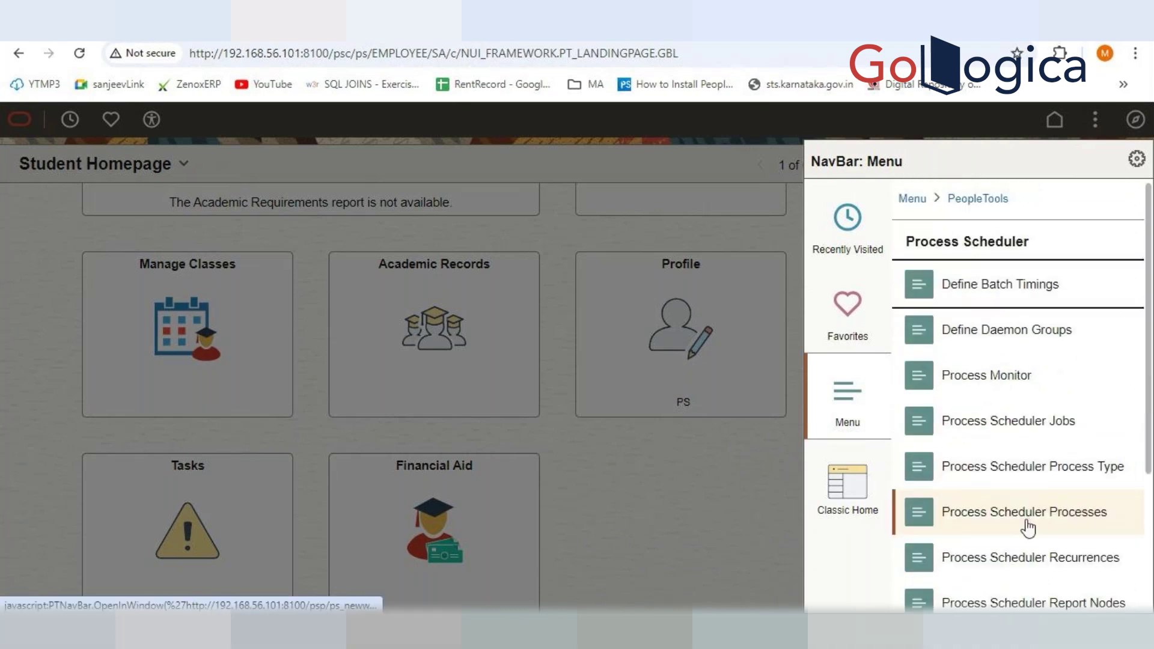
click(999, 376)
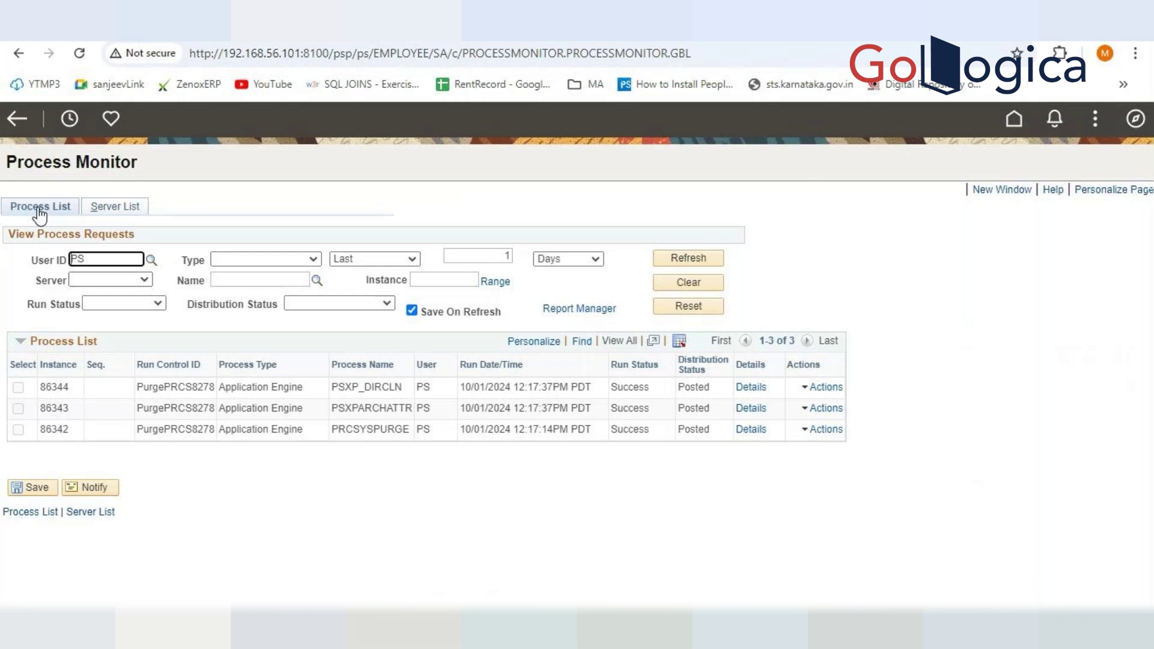
Show the Server List tab of Process Monitor
click(109, 210)
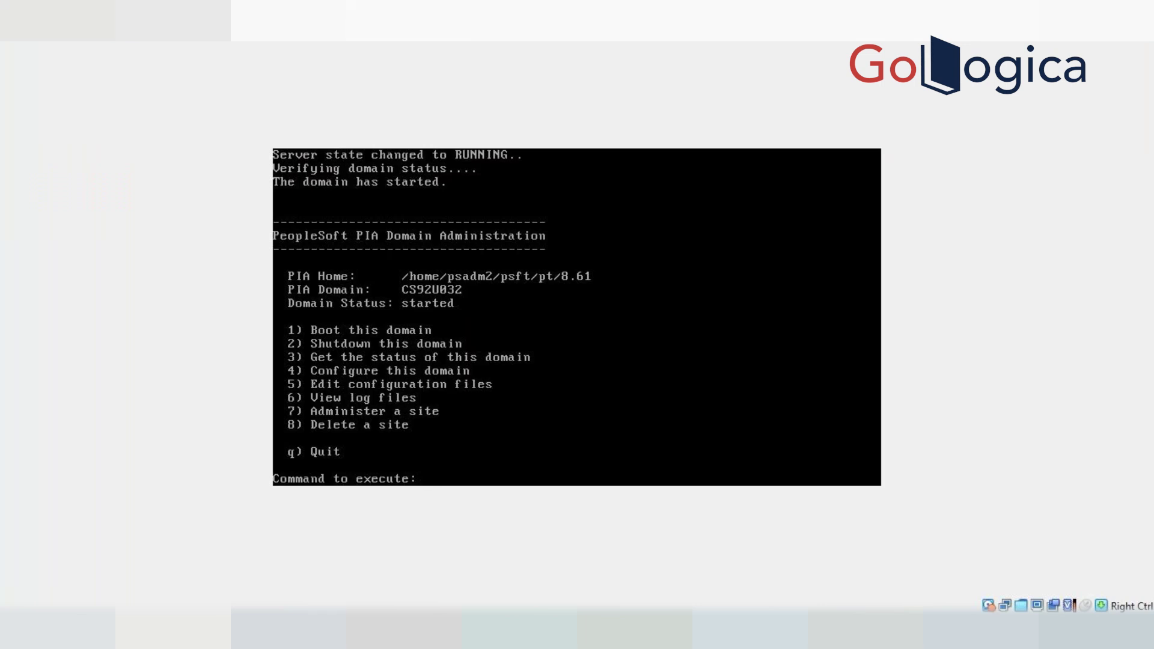
Create Process Scheduler domain CS92U032, setting Master Scheduler and Perf Collator to No
key(ctrl+c)
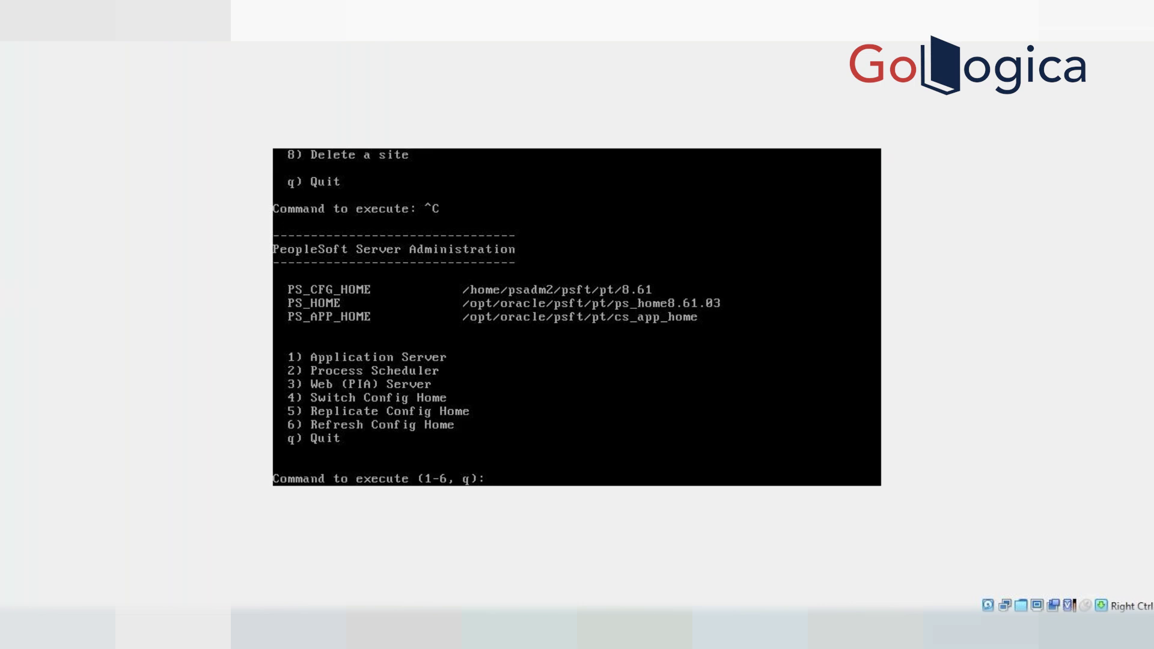
text(2)
key(Return)
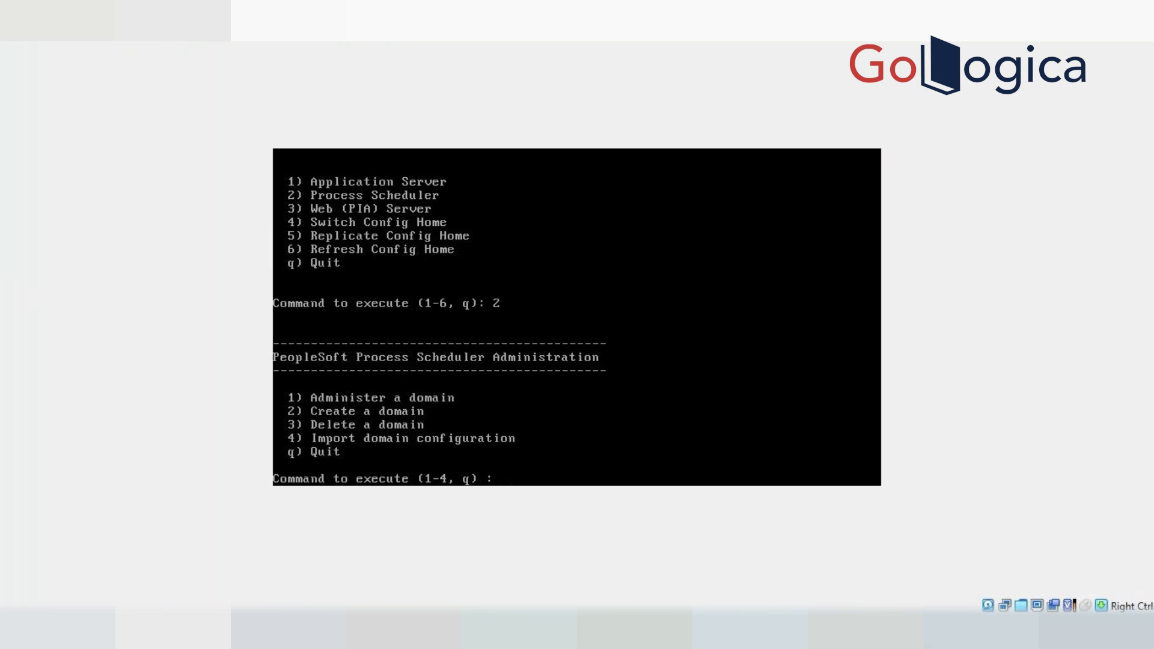
text(2)
key(Return)
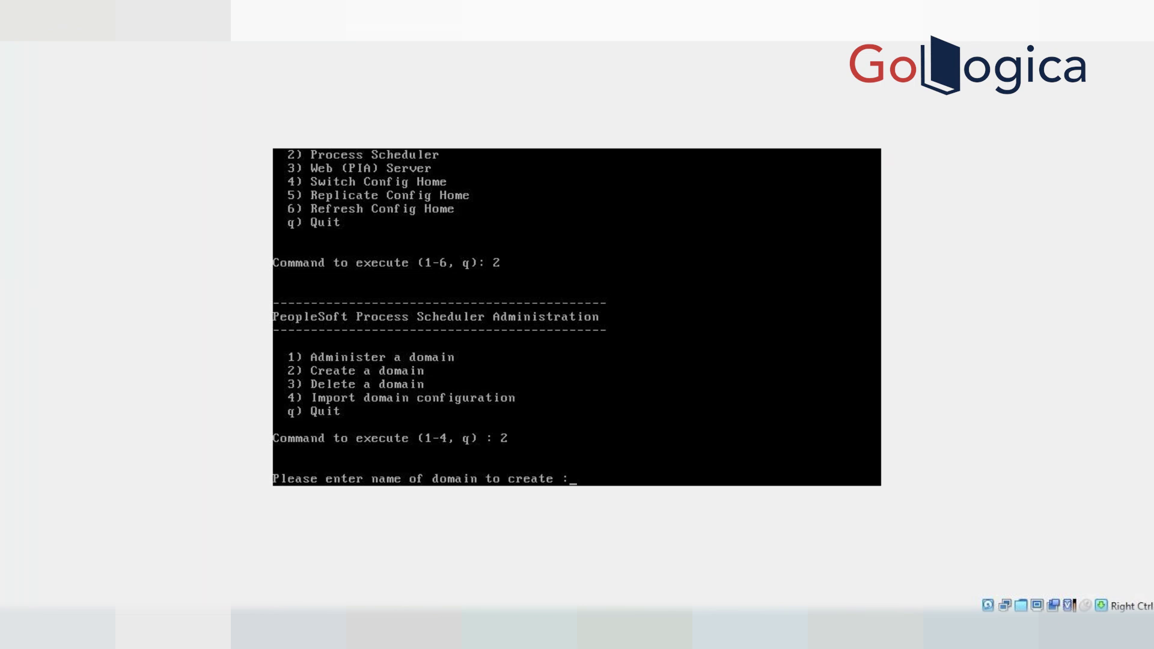
text(CS92U032)
key(Return)
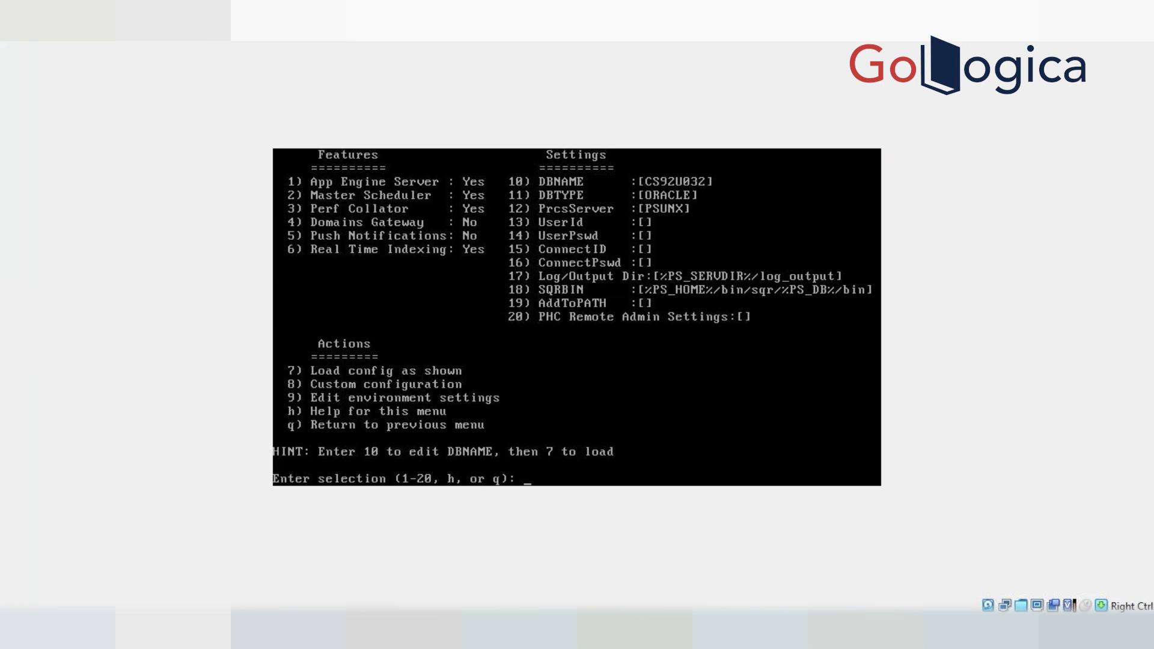
key(Return)
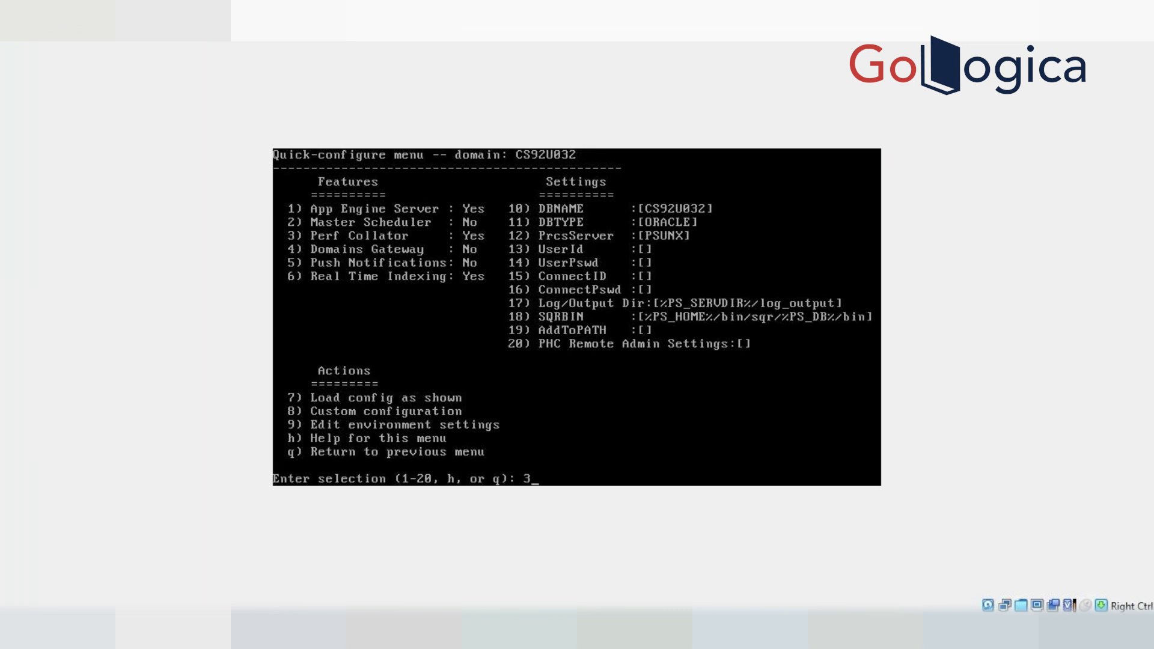
key(Return)
Bring up the browser's Process Monitor Server List showing PRCS8278 running
click(308, 561)
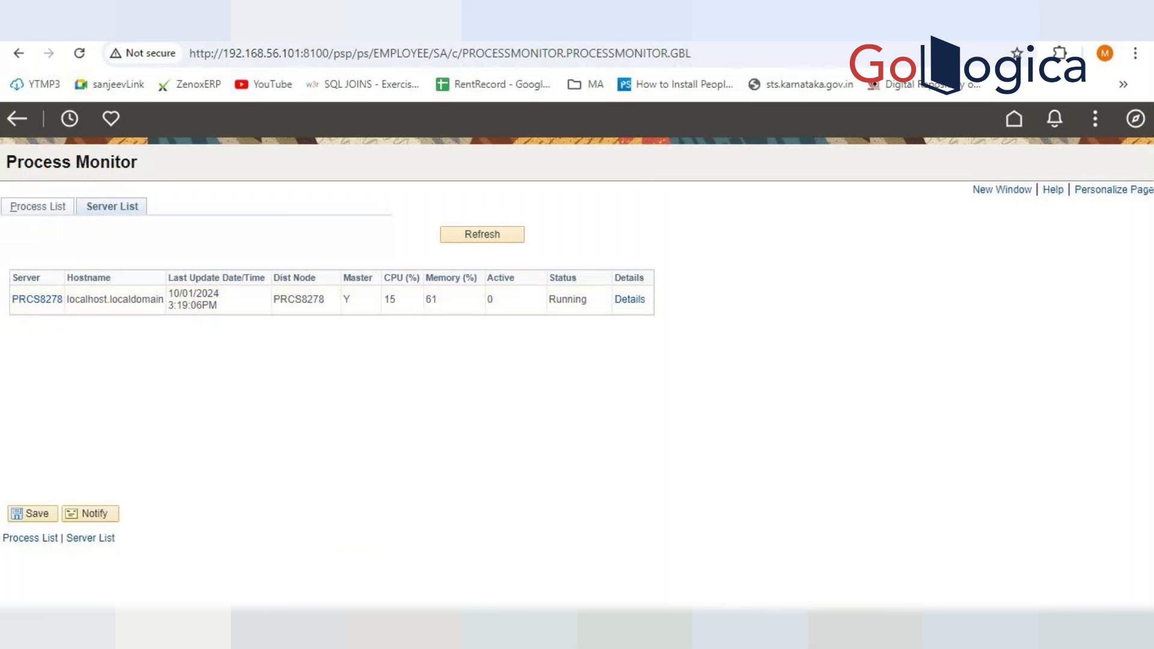
Go back to the psadmin terminal's CS92U032 Quick-configure menu
mouse_move(866, 628)
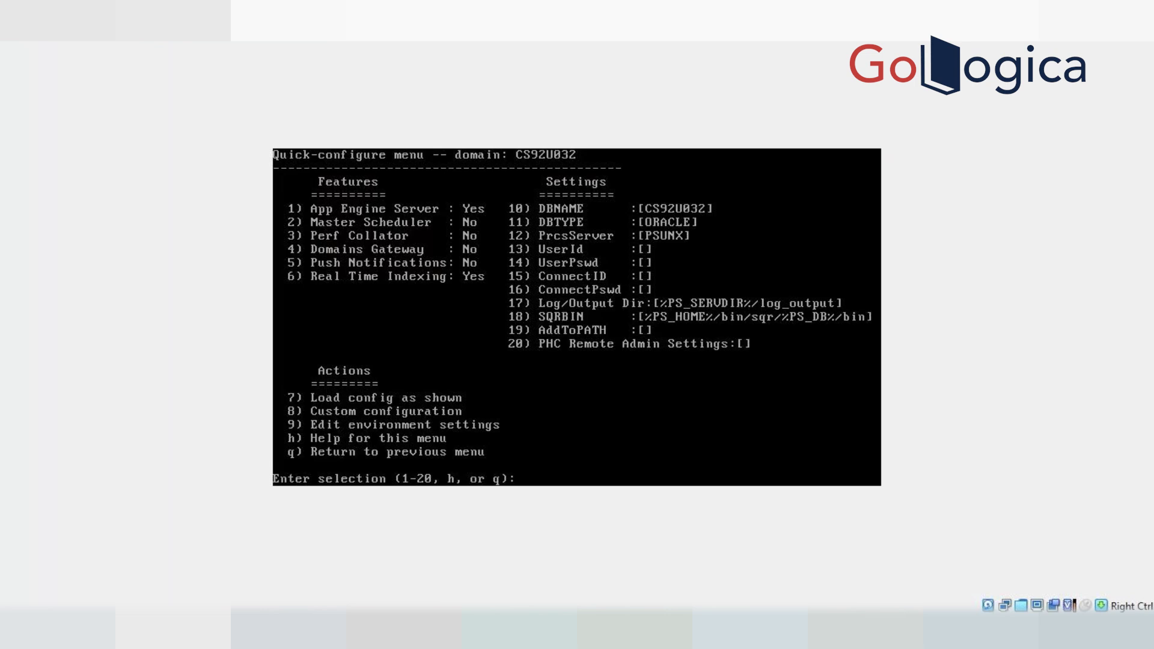
Set the quick-configure UserId to PS and enter the database user password twice
text(13)
key(Return)
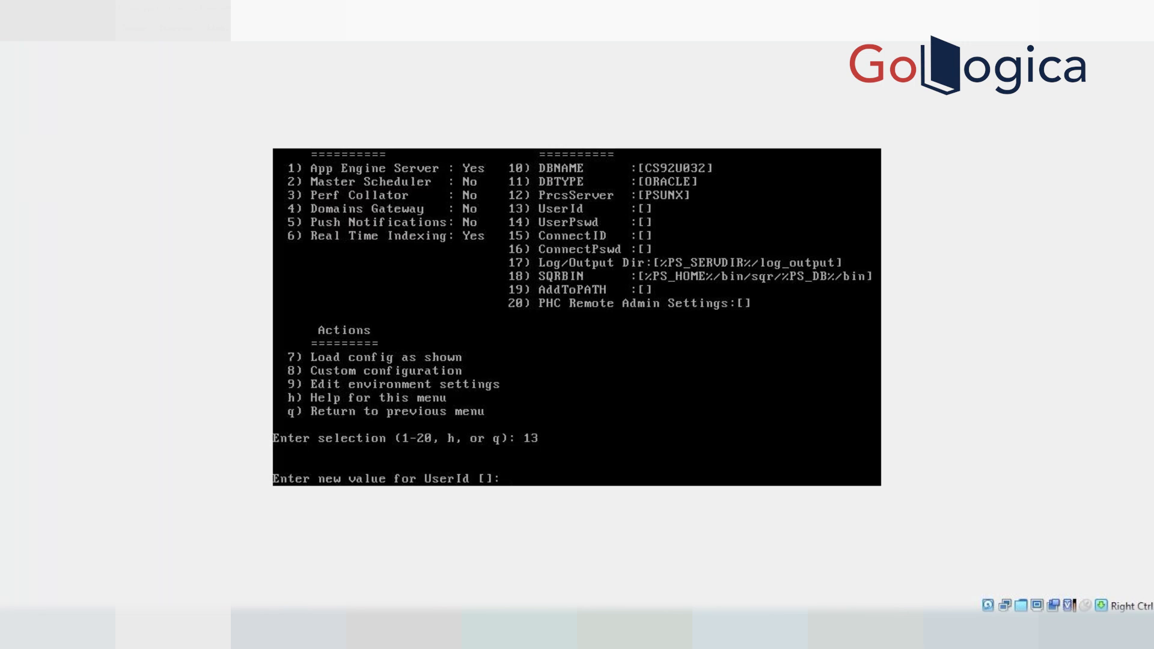
text(PS)
key(Return)
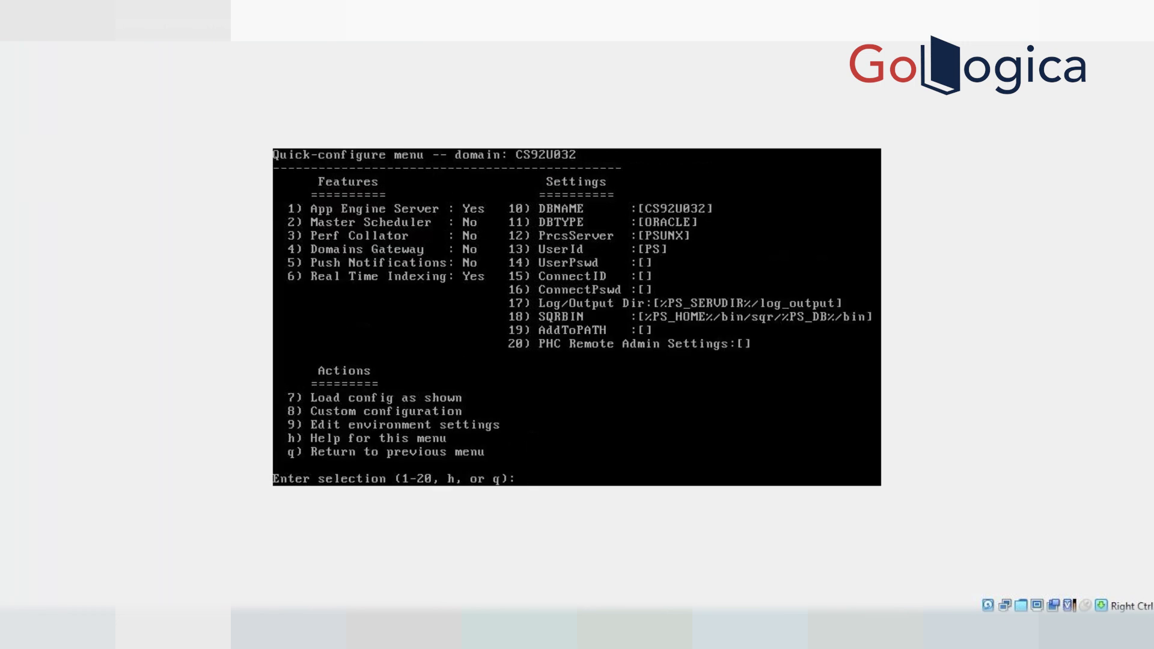
text(14)
key(Return)
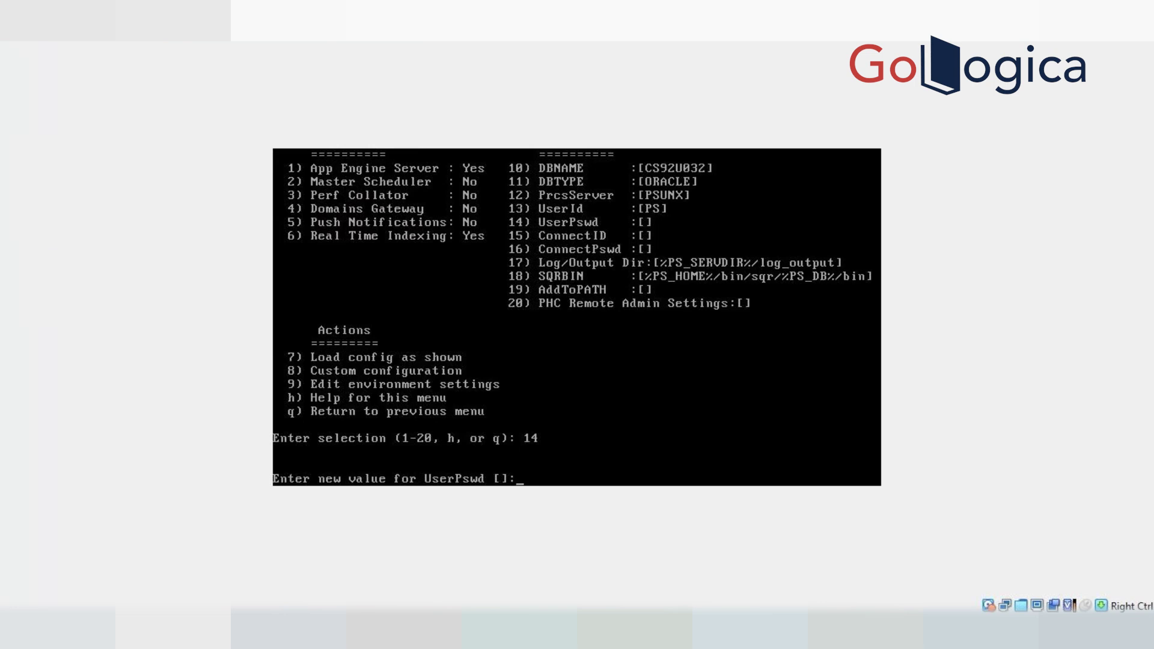
text(*********)
key(Return)
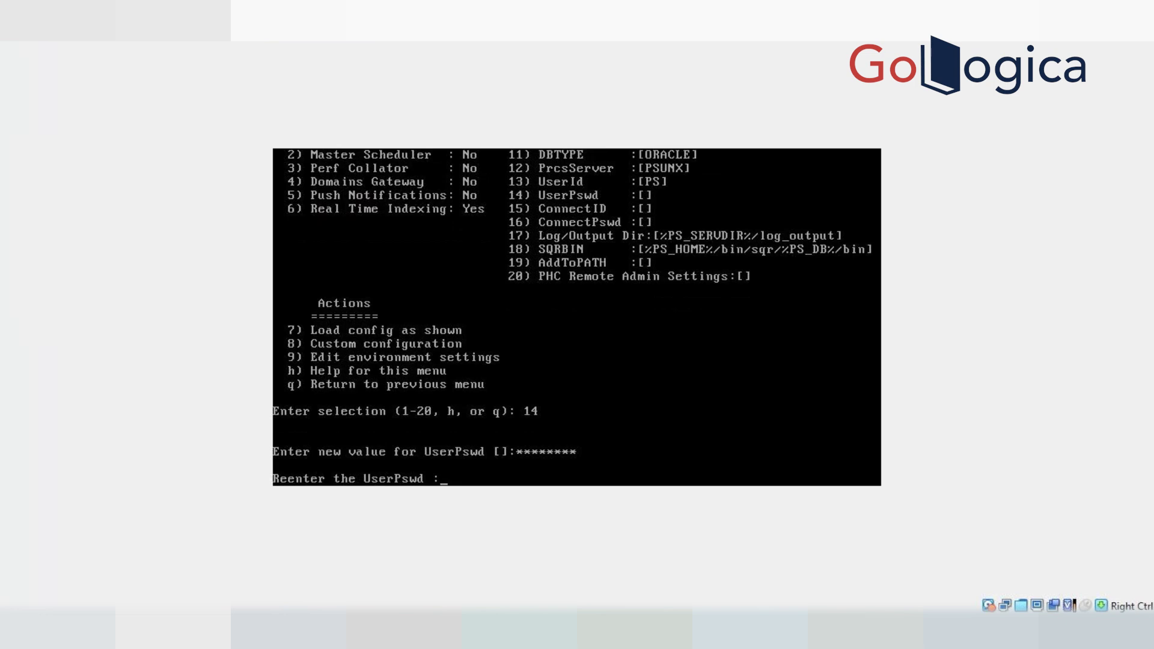
text(*********)
key(Return)
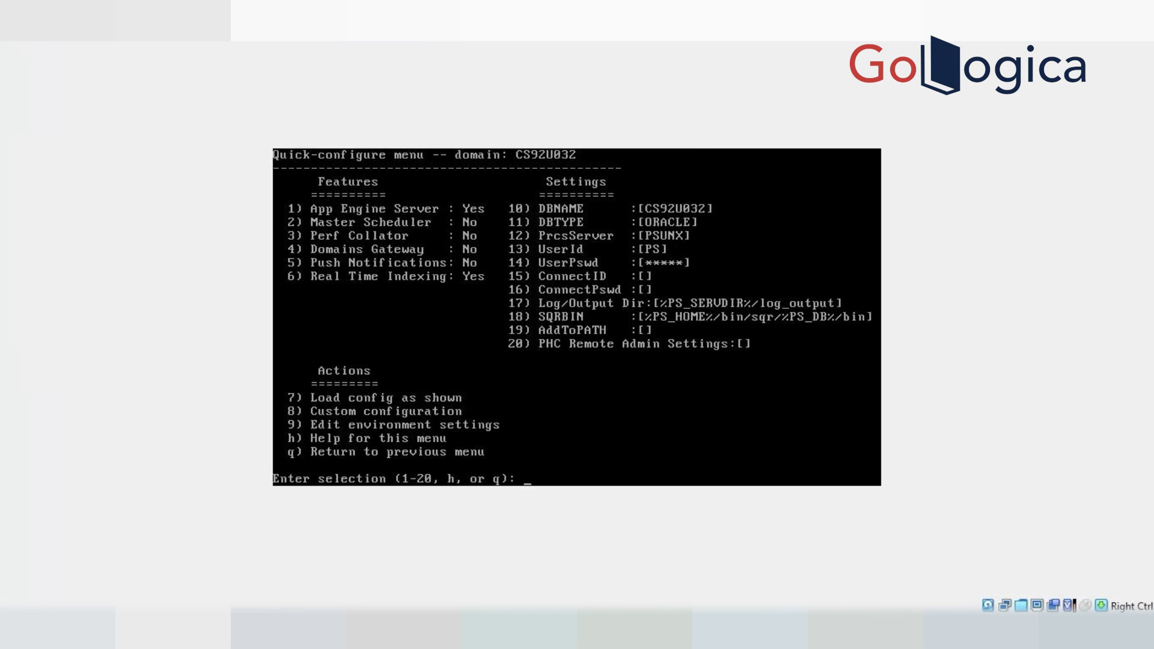
Set ConnectID to people, enter and confirm the connect password, then pick option 7
text(15)
key(Return)
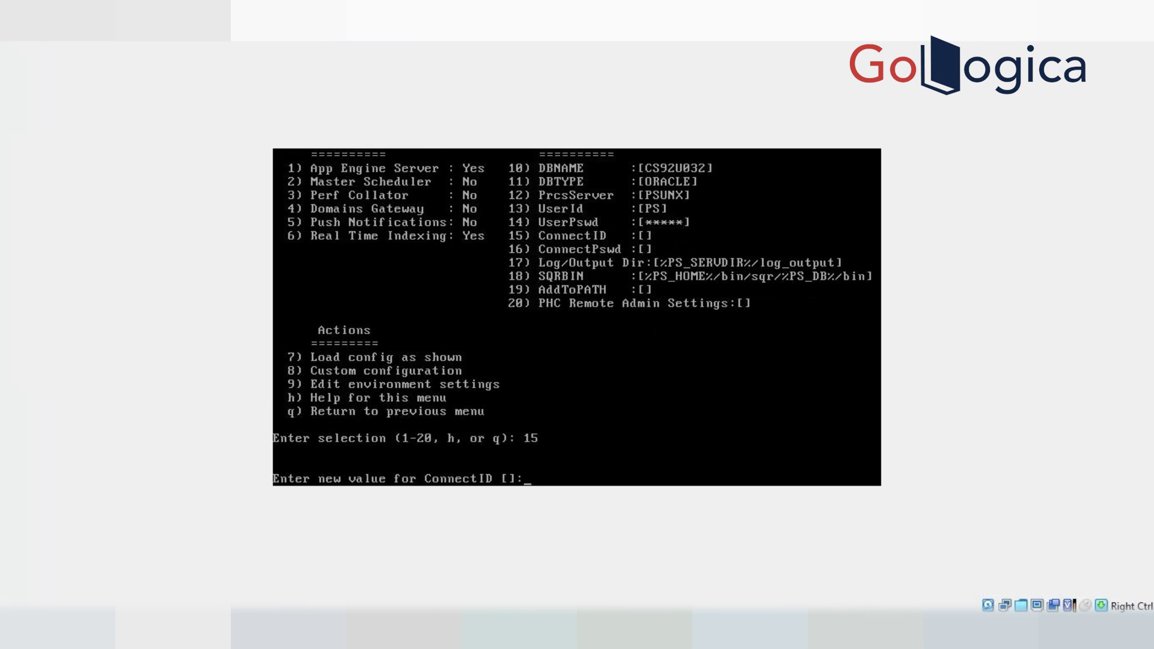
text(people)
key(Return)
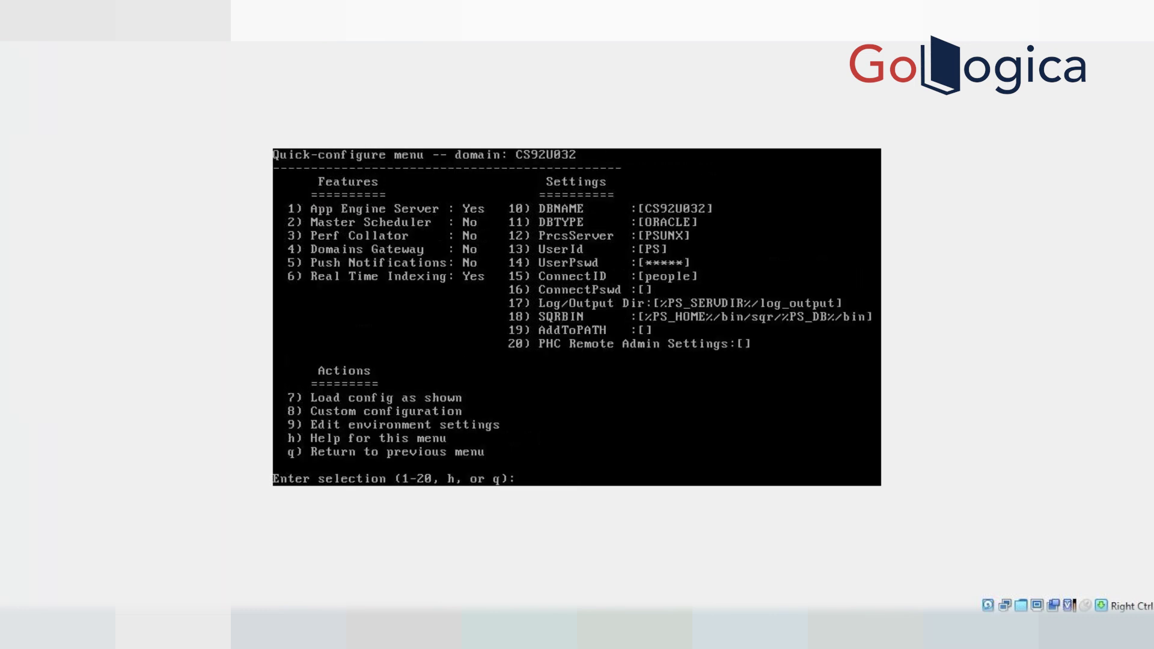
text(16)
key(Return)
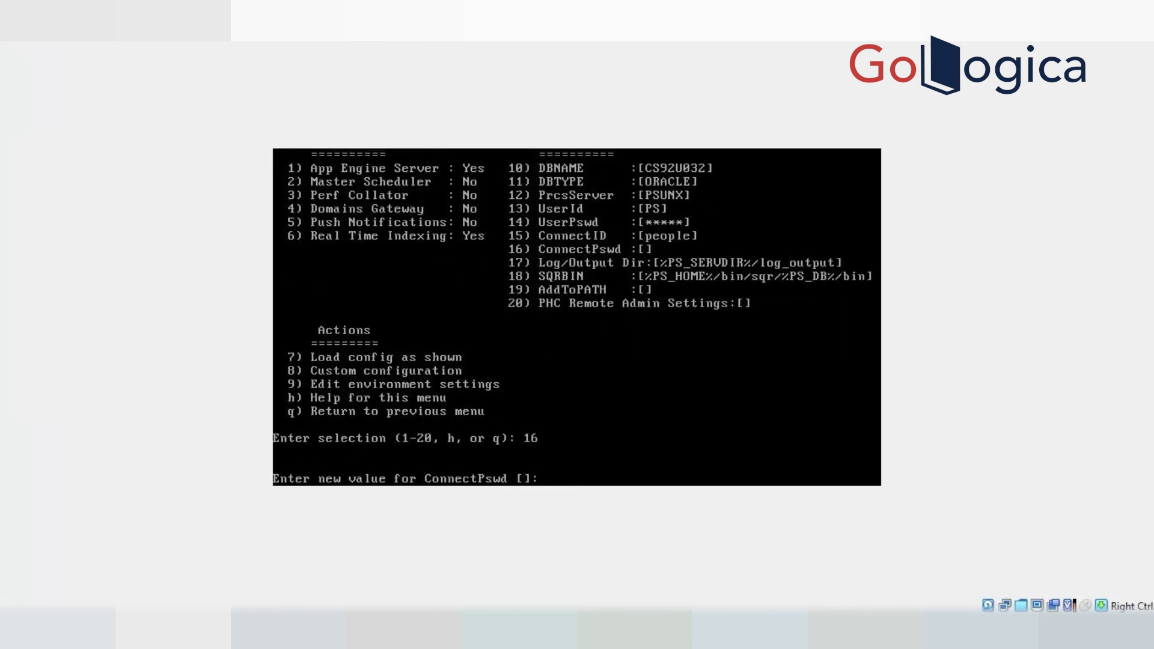
key(Return)
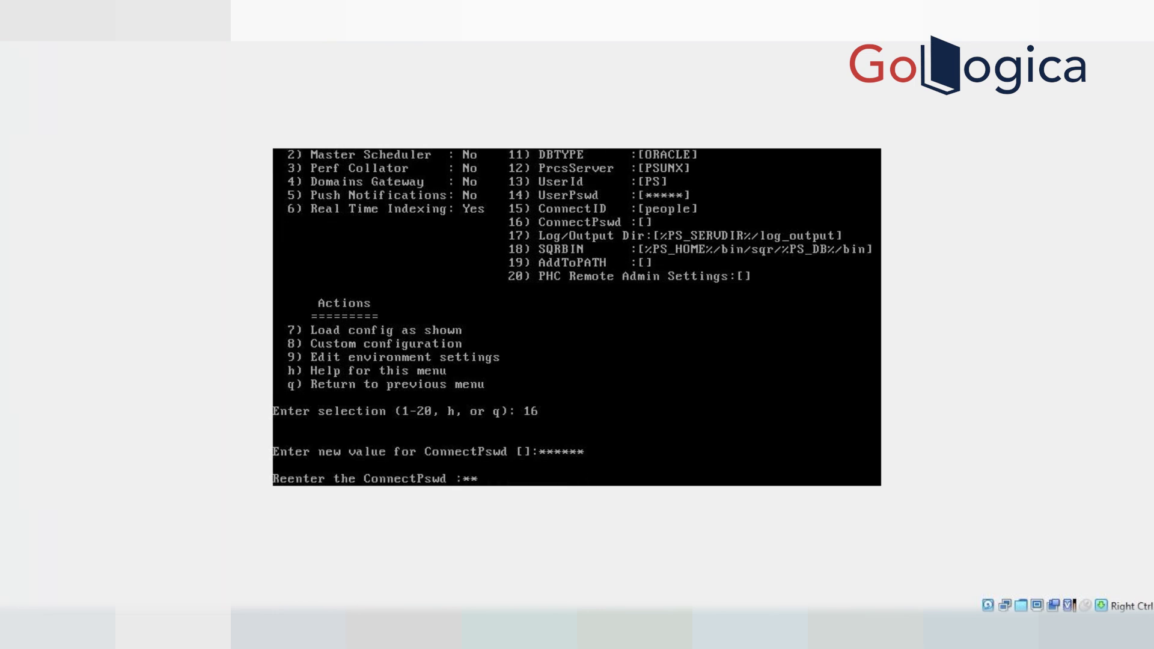
key(Return)
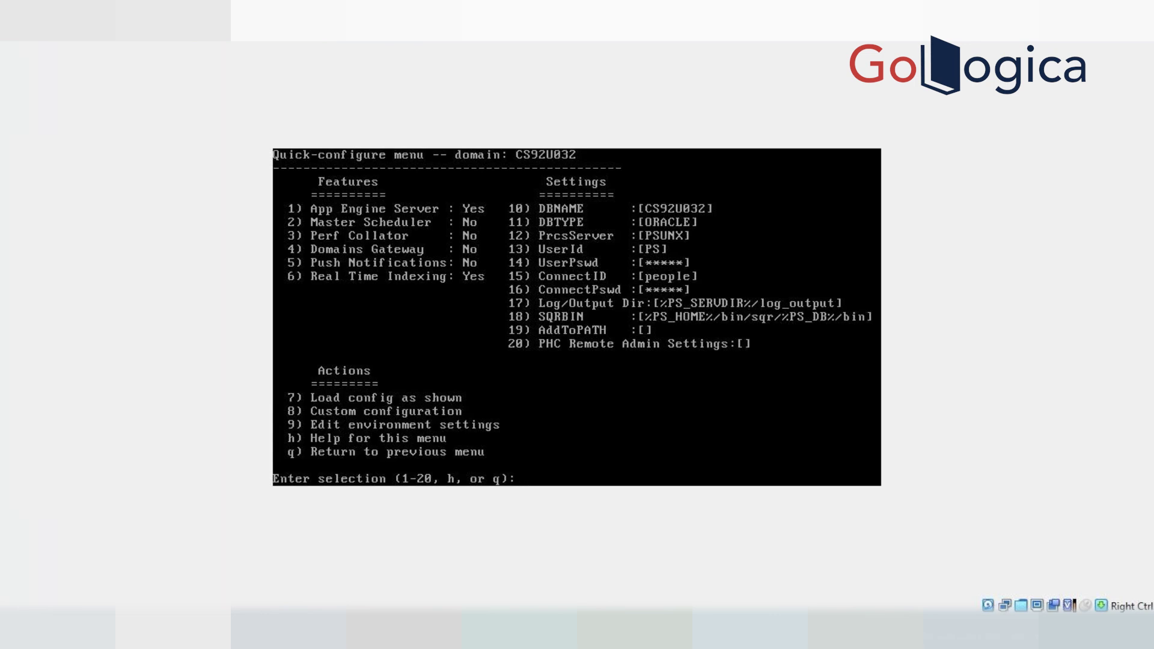
text(7)
Load the CS92U032 configuration as shown and boot the Process Scheduler domain, starting 7 processes
key(Return)
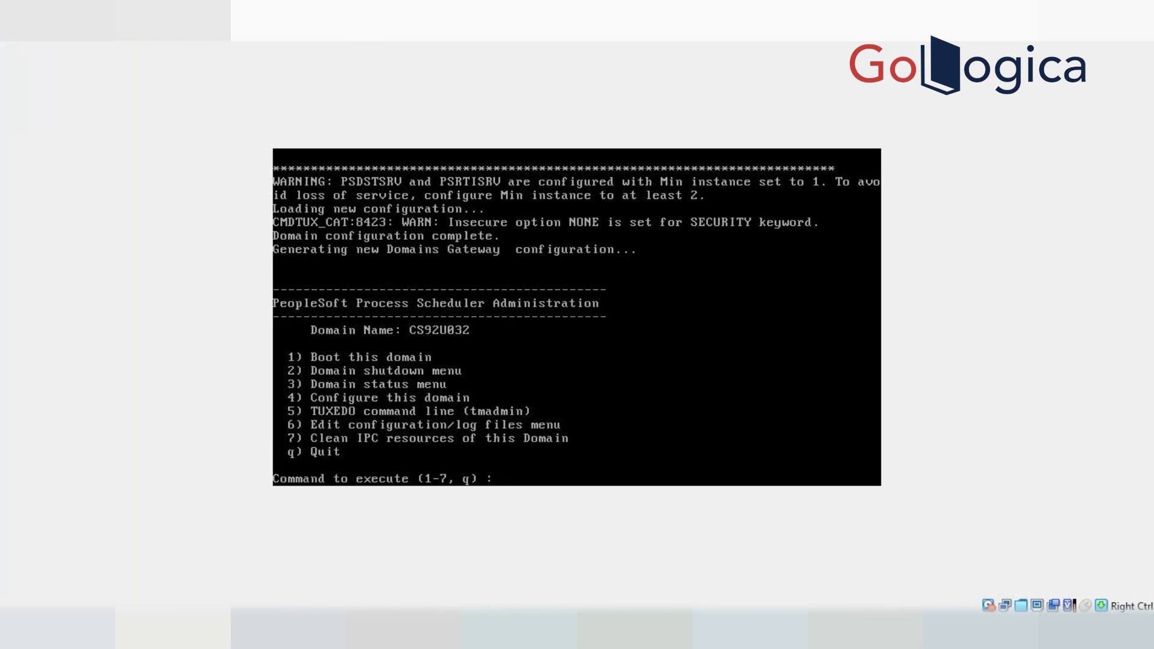
text(1)
key(Return)
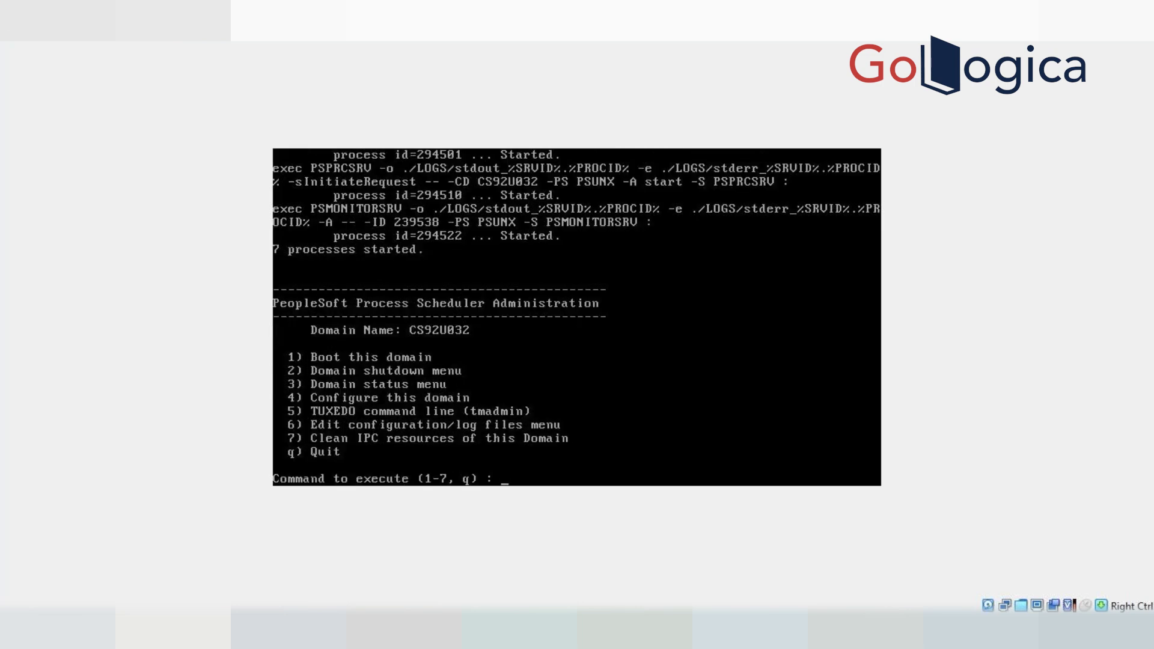
key(shift+Page_Up)
key(shift+Page_Up)
key(shift+Page_Up)
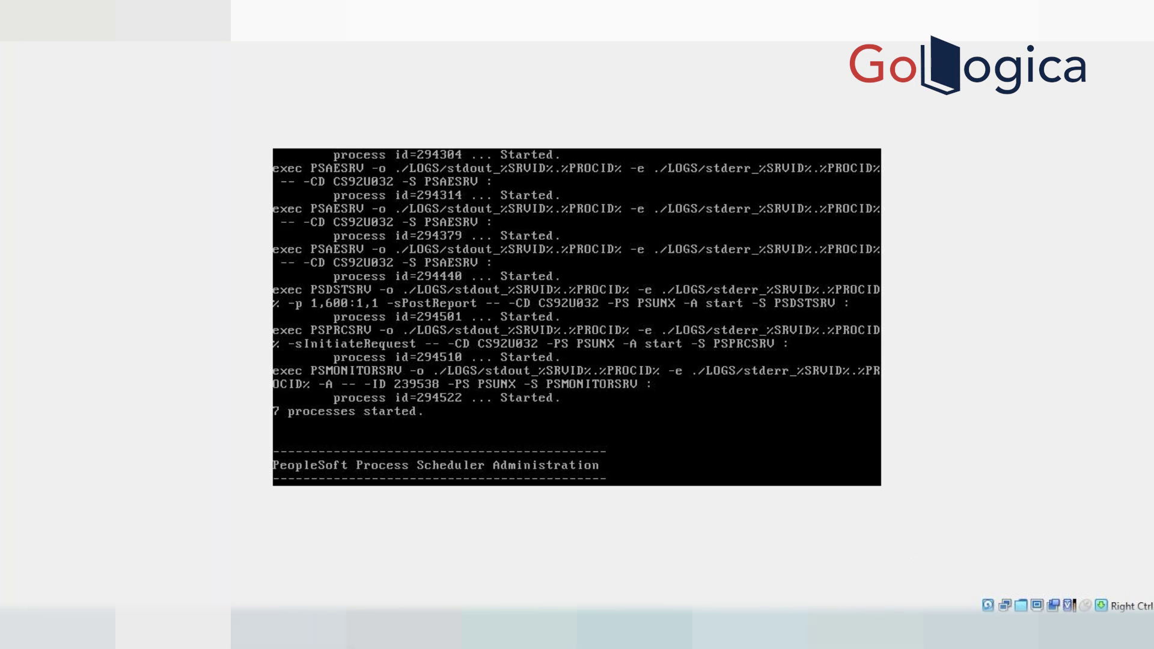
mouse_move(396, 634)
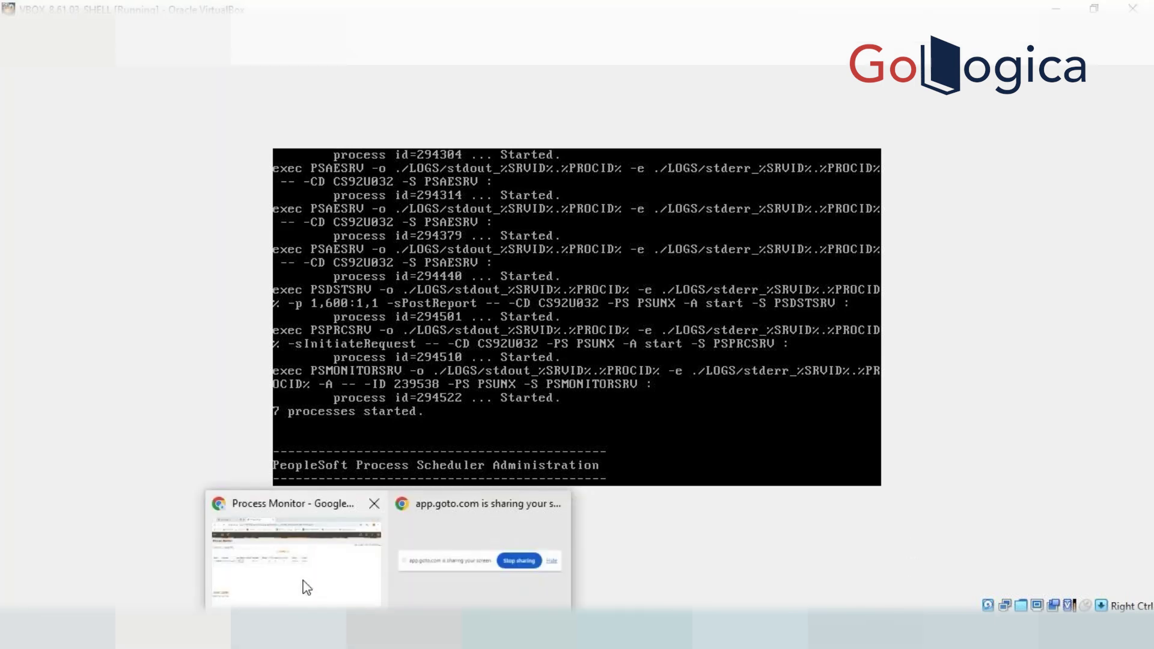
Switch to the Process Monitor browser window and view the process scheduler server list
click(305, 551)
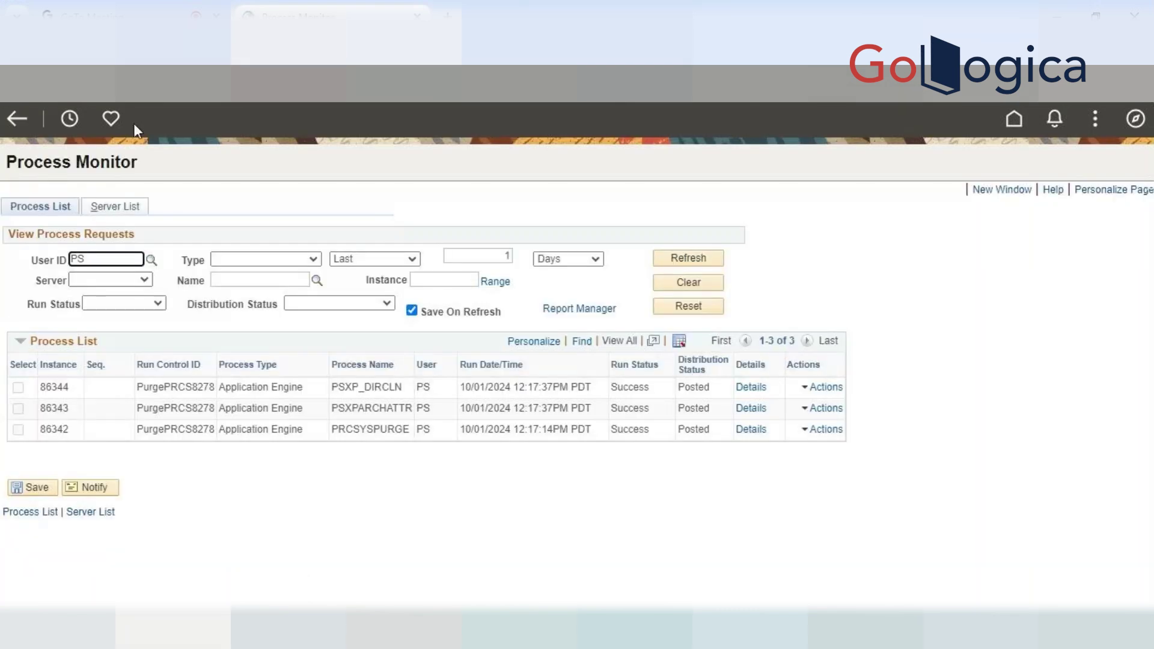
click(128, 207)
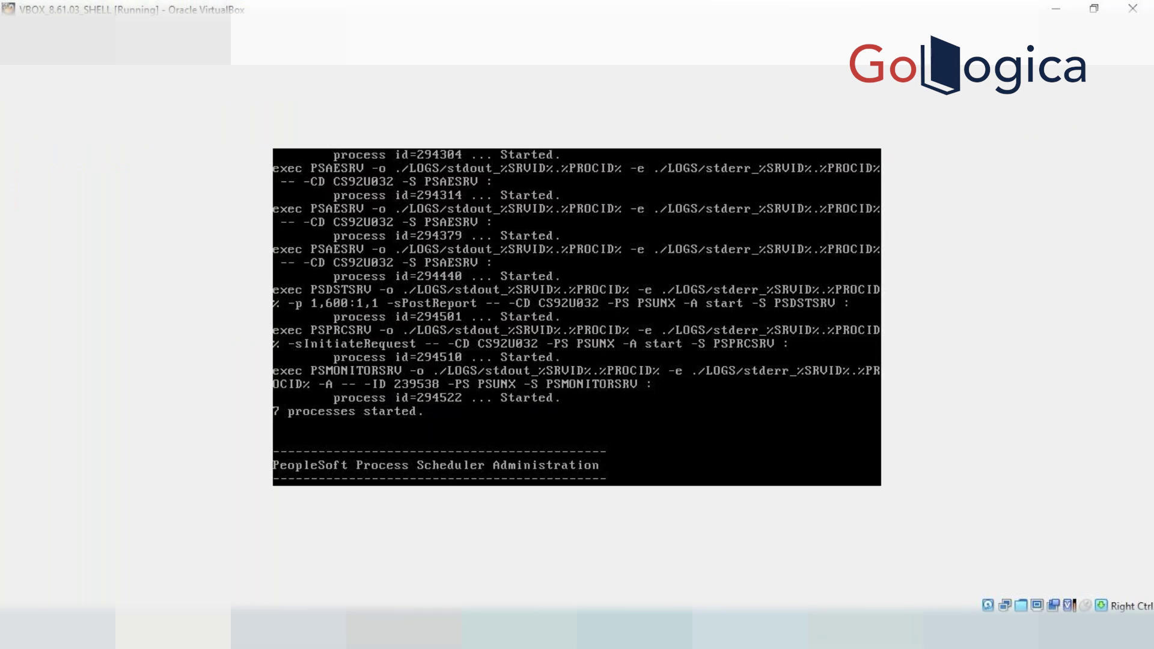
Go through NavBar Menu to PeopleTools > Process Scheduler > Process Scheduler Servers
click(327, 579)
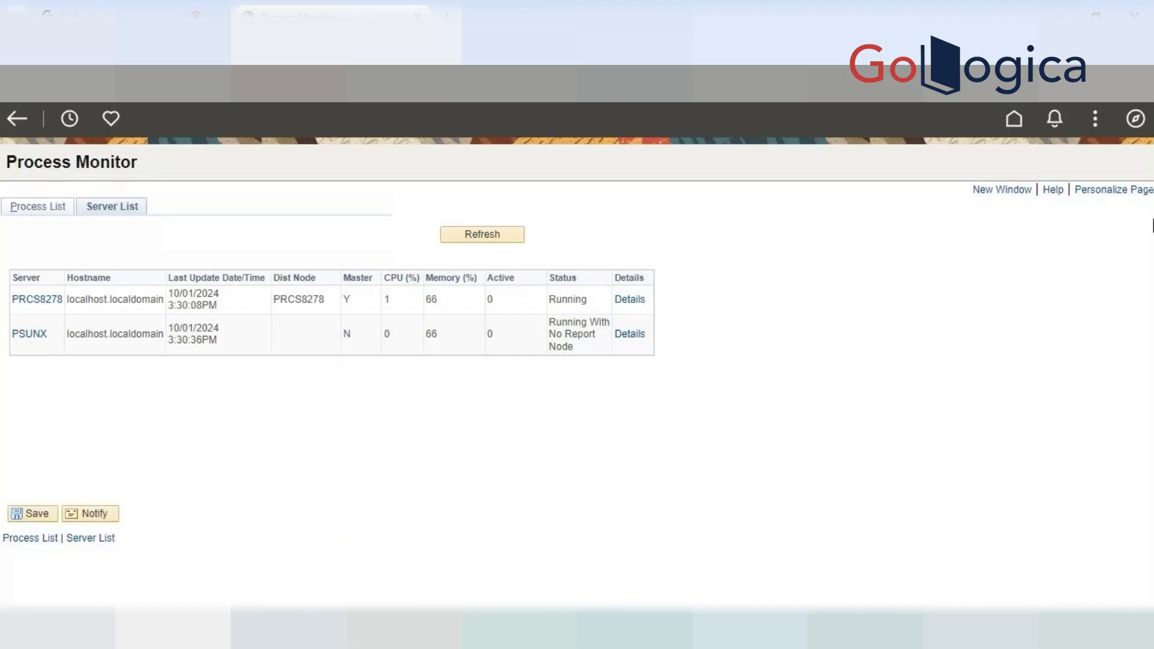
click(1135, 123)
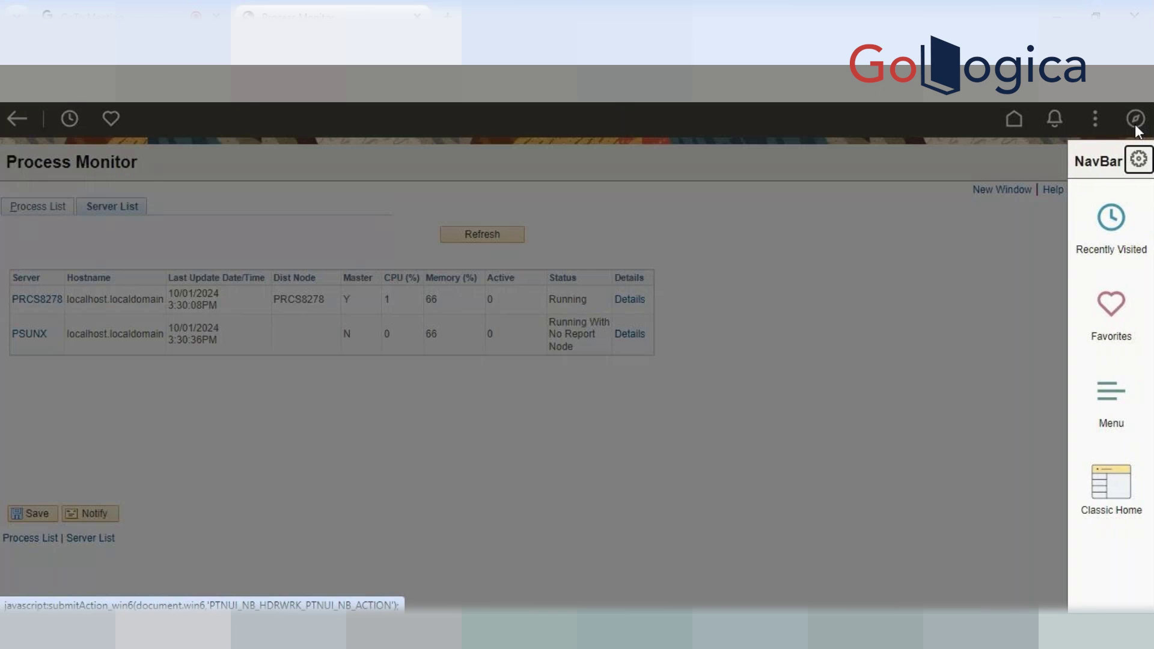
click(1128, 398)
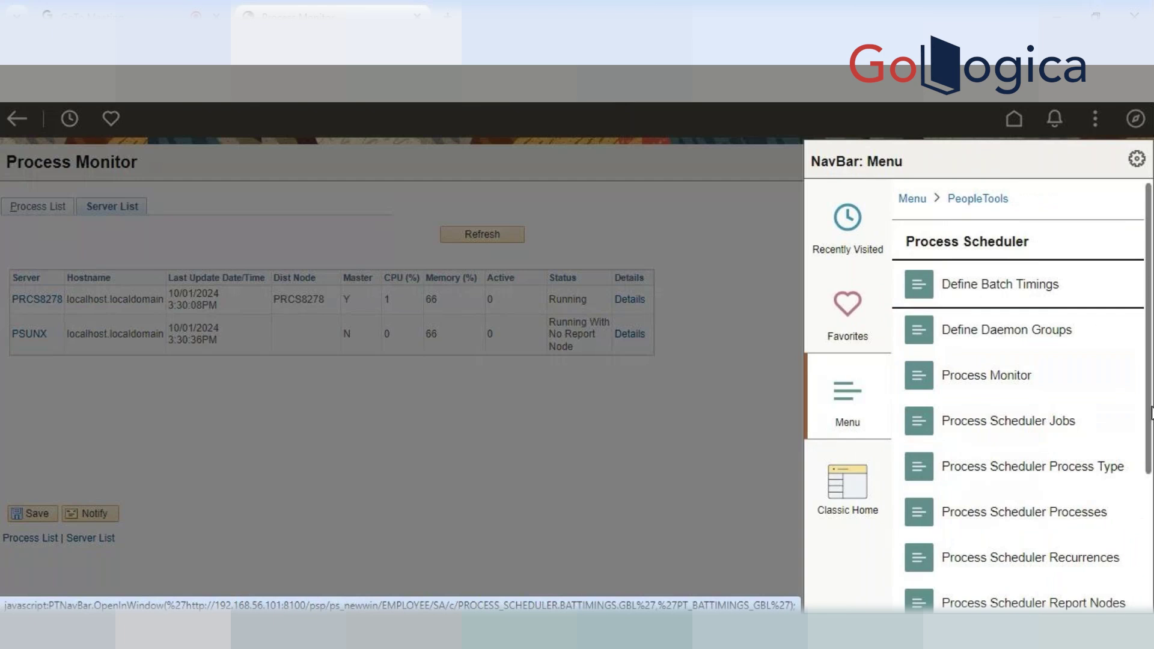
scroll(1150, 413, down, 2)
scroll(1150, 565, down, 3)
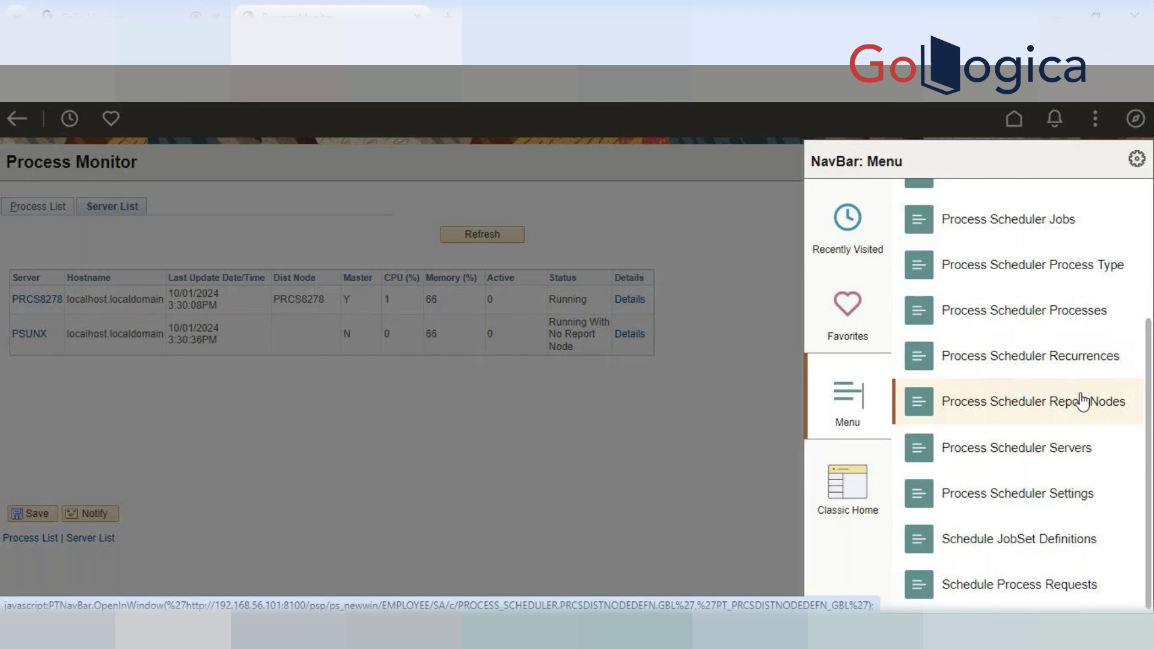
click(1065, 452)
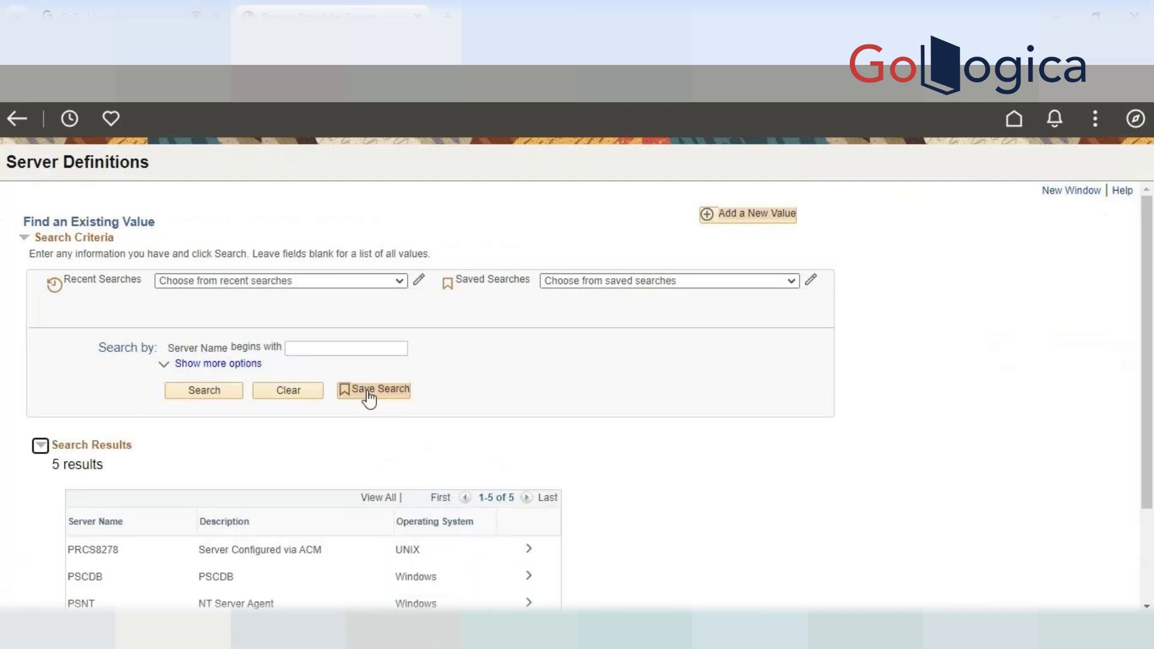
Search Server Definitions with a blank name to list all five, then open PSUNX
key(Return)
scroll(662, 476, down, 3)
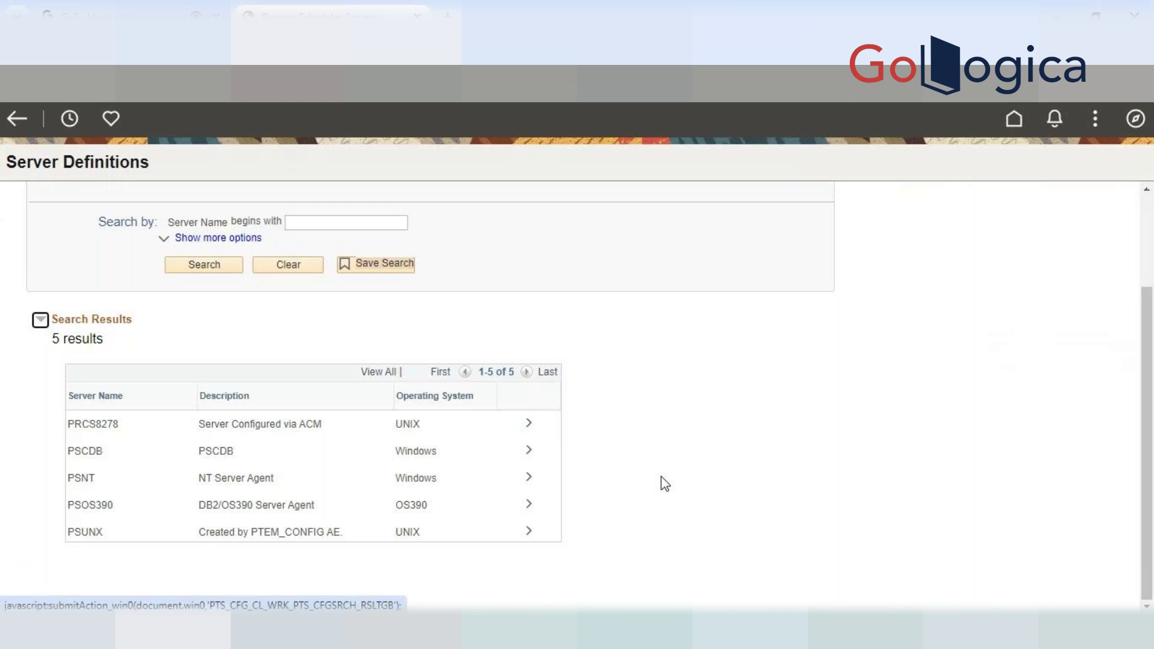
click(529, 535)
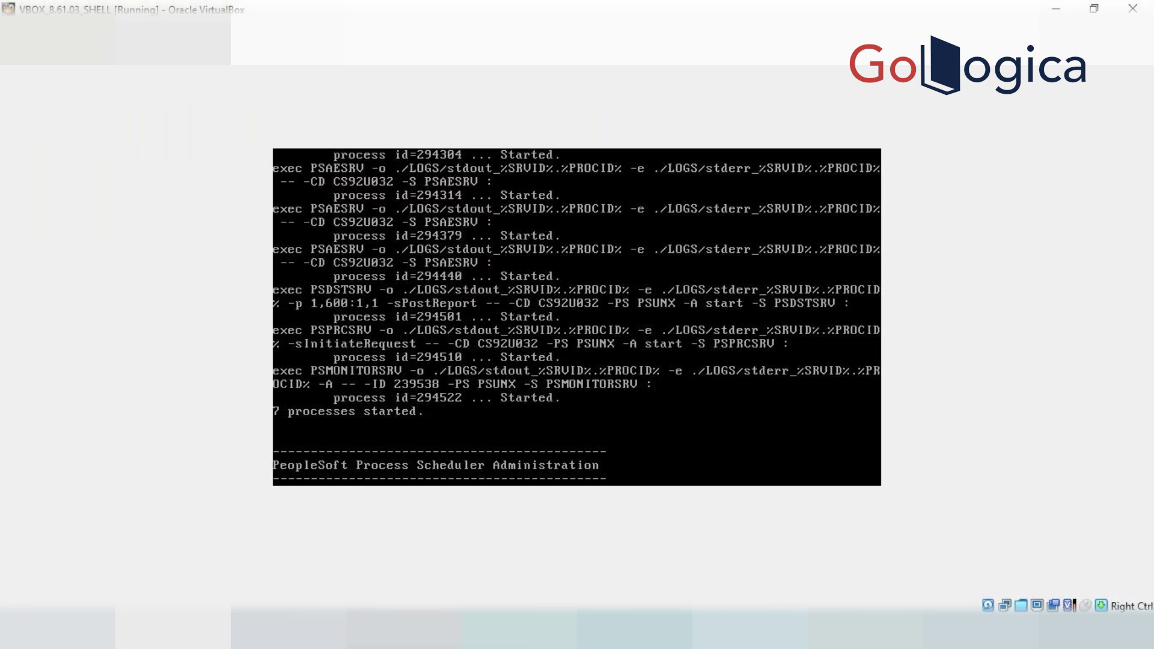
Bring the Chrome window with the PSUNX Process Scheduler Servers definition back to the front
click(404, 628)
click(278, 554)
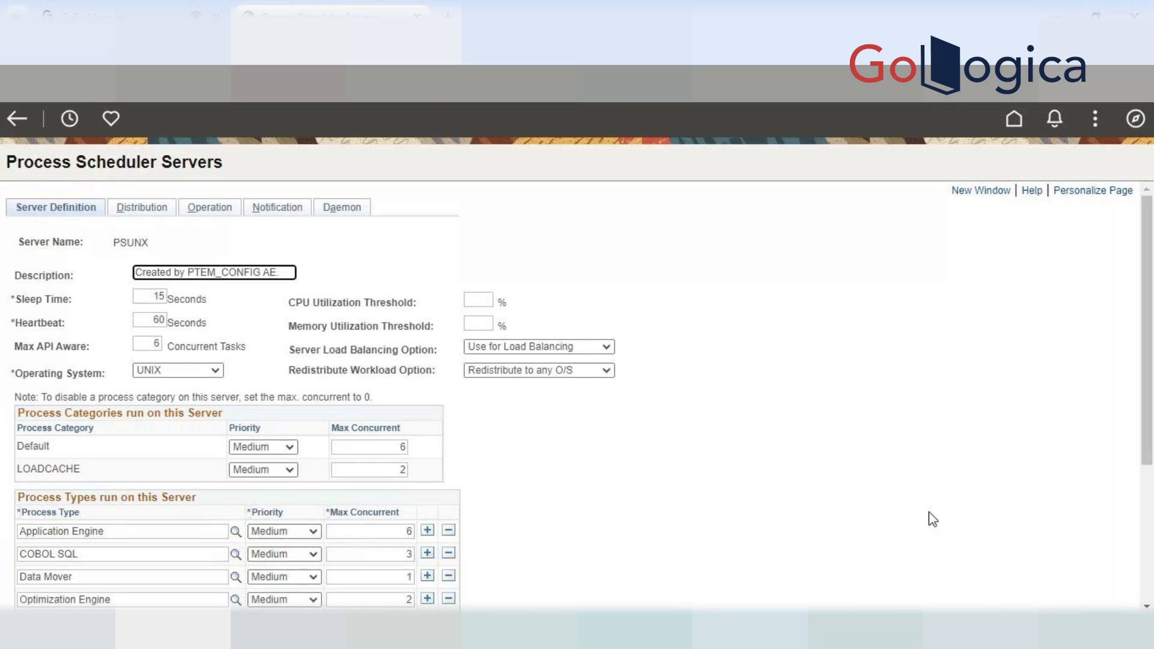
scroll(597, 468, down, 2)
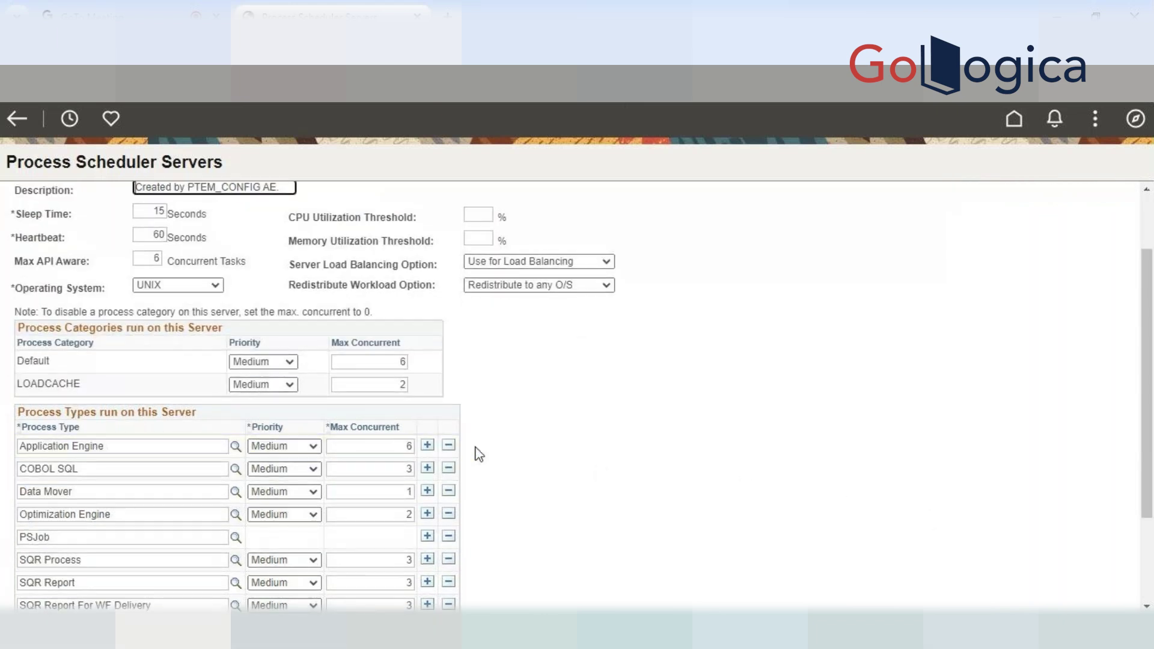
scroll(478, 453, down, 3)
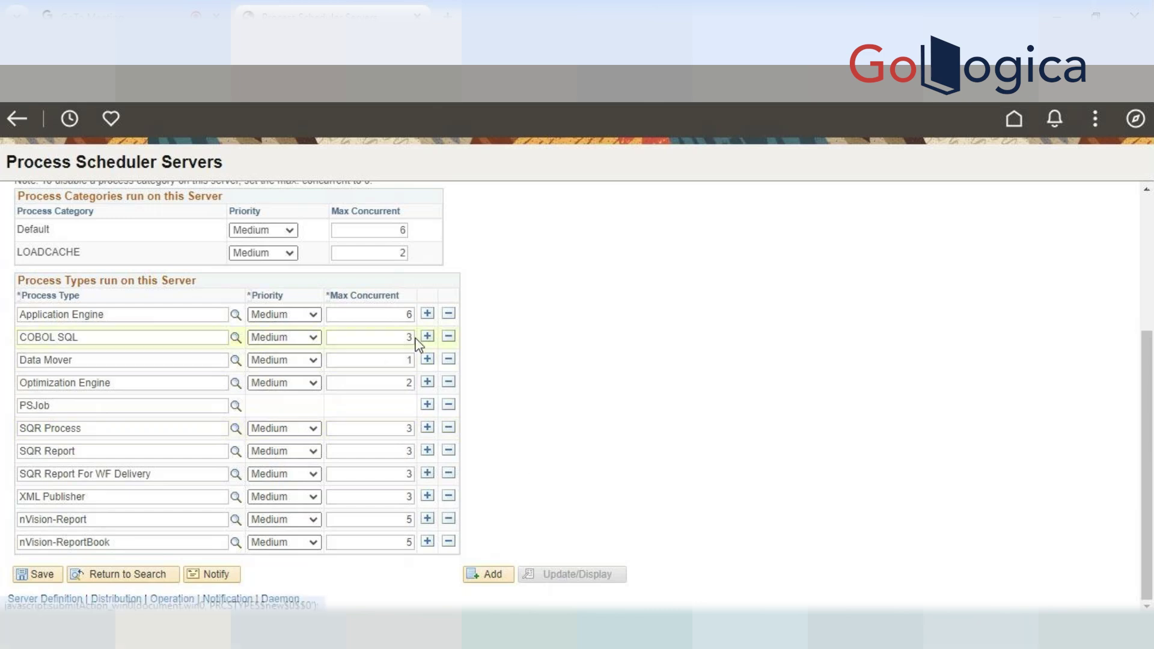
Return to the top of the PSUNX server definition and show its Distribution tab
scroll(521, 494, up, 2)
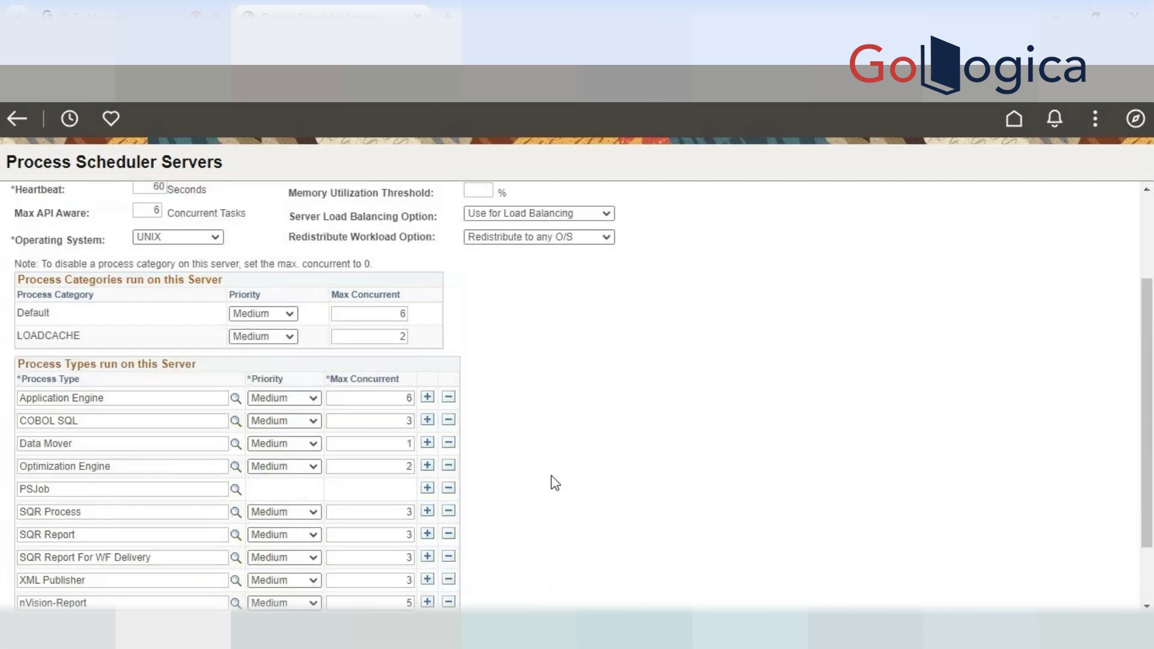
scroll(550, 475, down, 2)
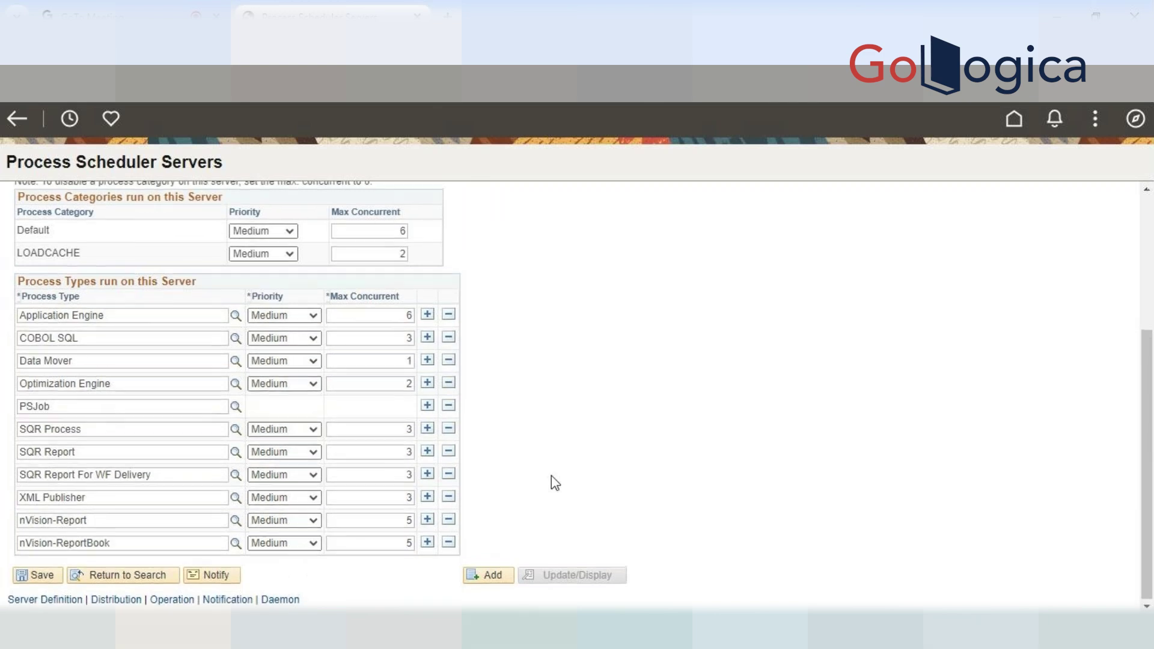
scroll(551, 475, up, 2)
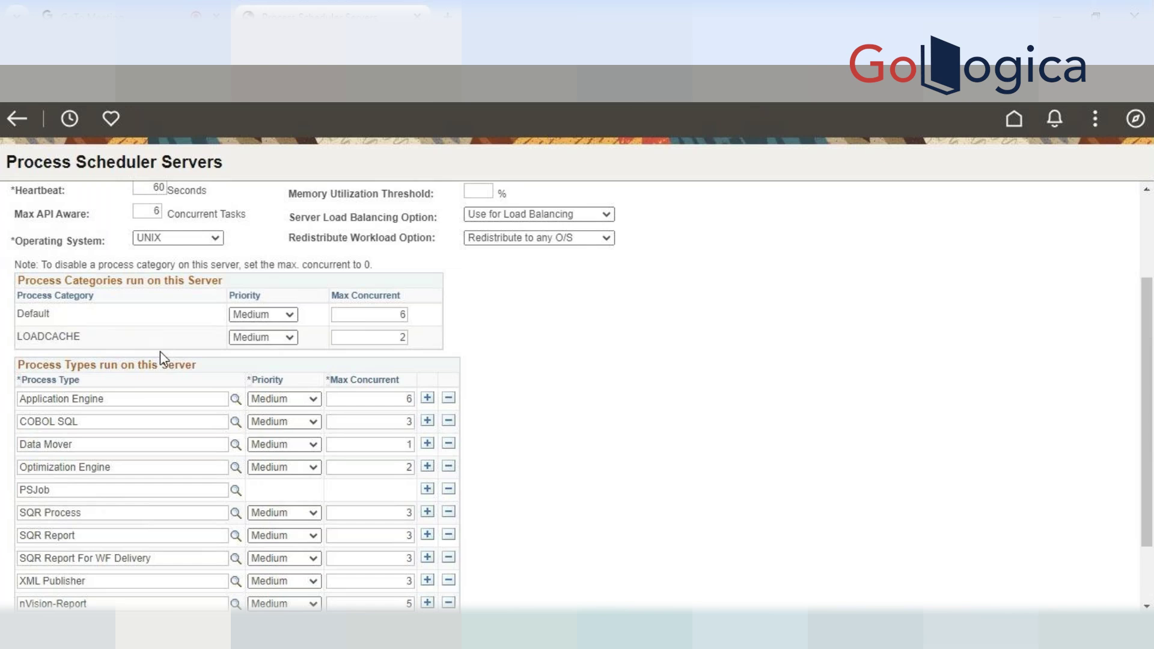
scroll(412, 386, up, 3)
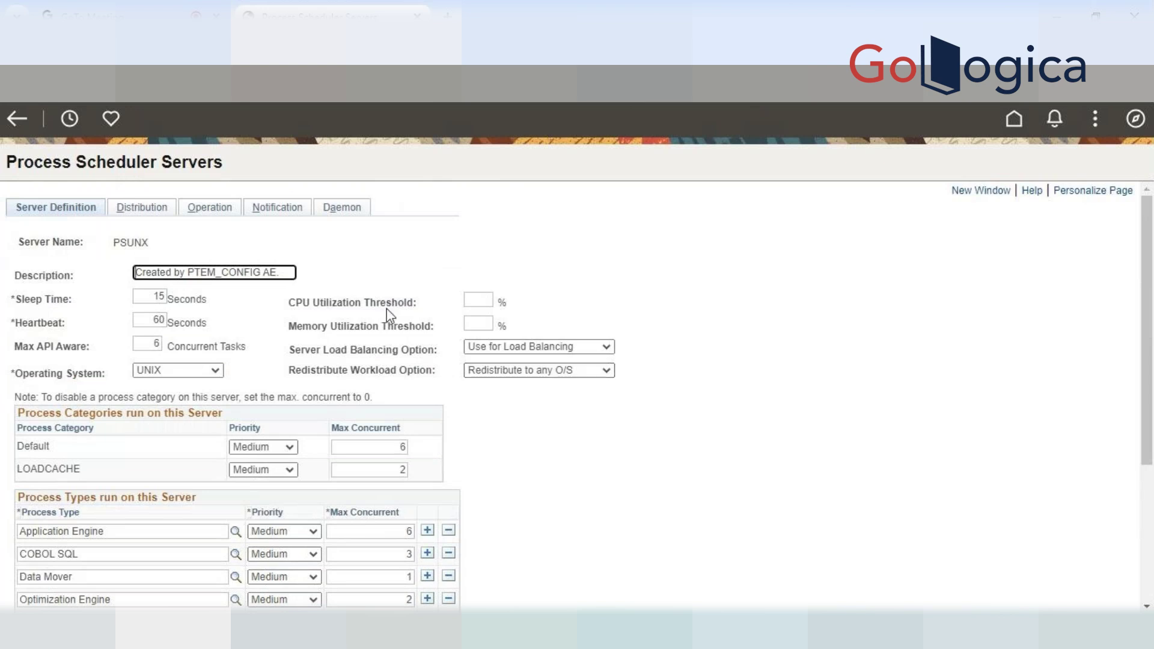
click(161, 213)
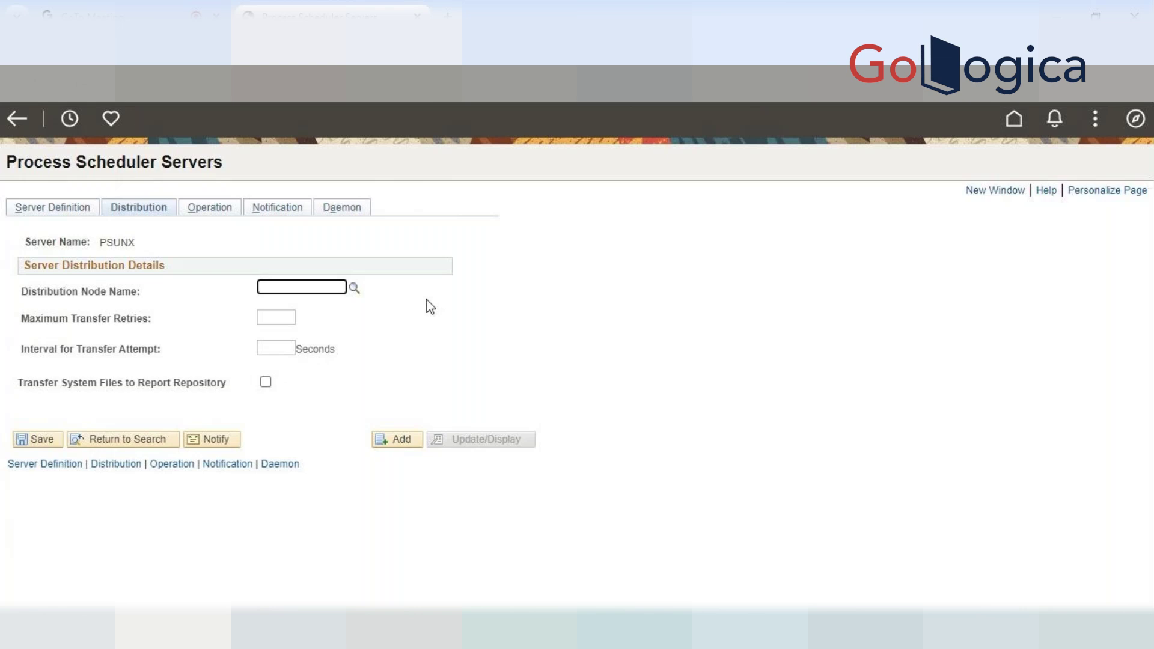
Look up and select PRCS8278 as the Distribution Node Name, then save
click(354, 289)
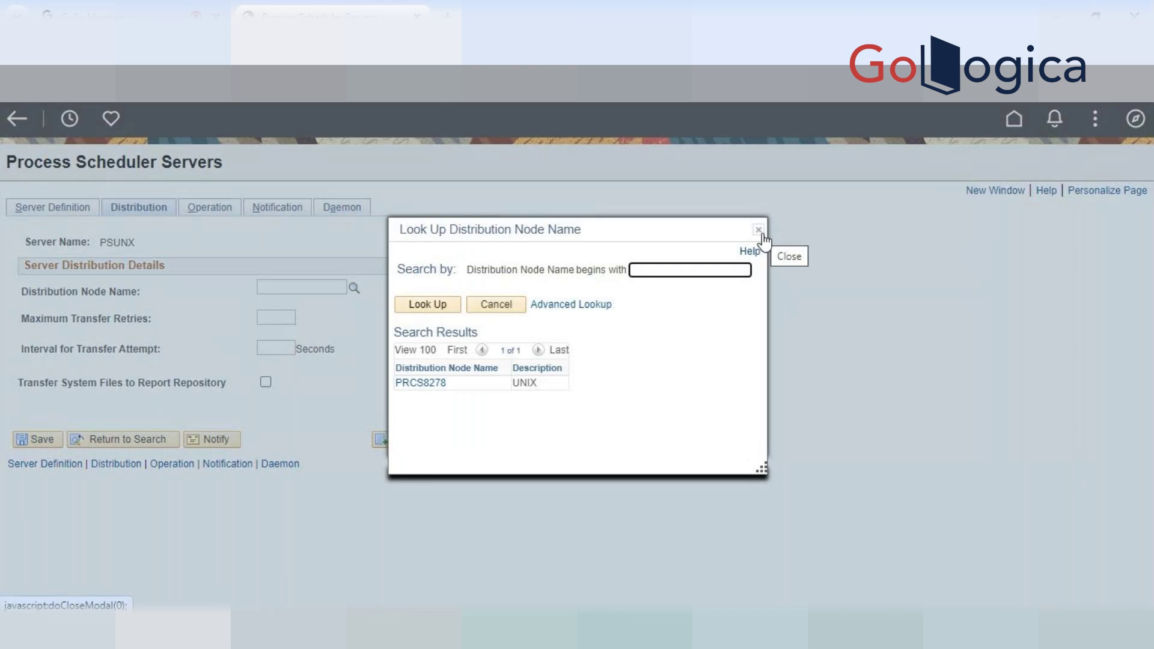
click(418, 385)
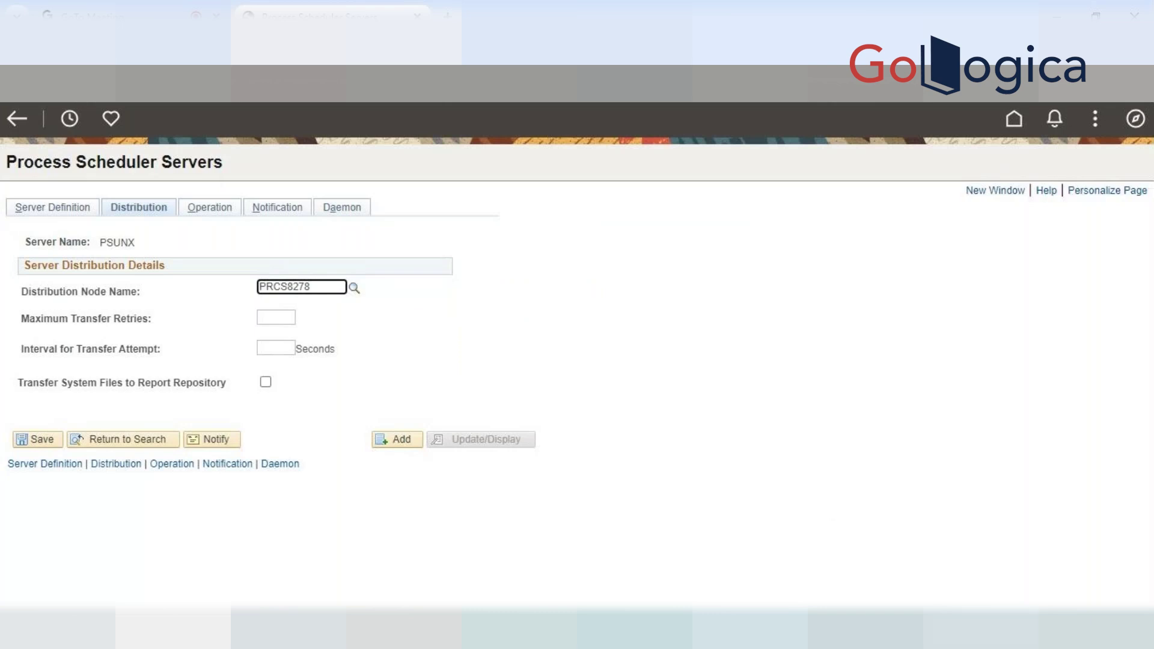
click(37, 444)
Set 3 transfer retries, a 60-second transfer interval, check Transfer System Files to Report Repository, and save
click(283, 319)
text(3)
click(271, 348)
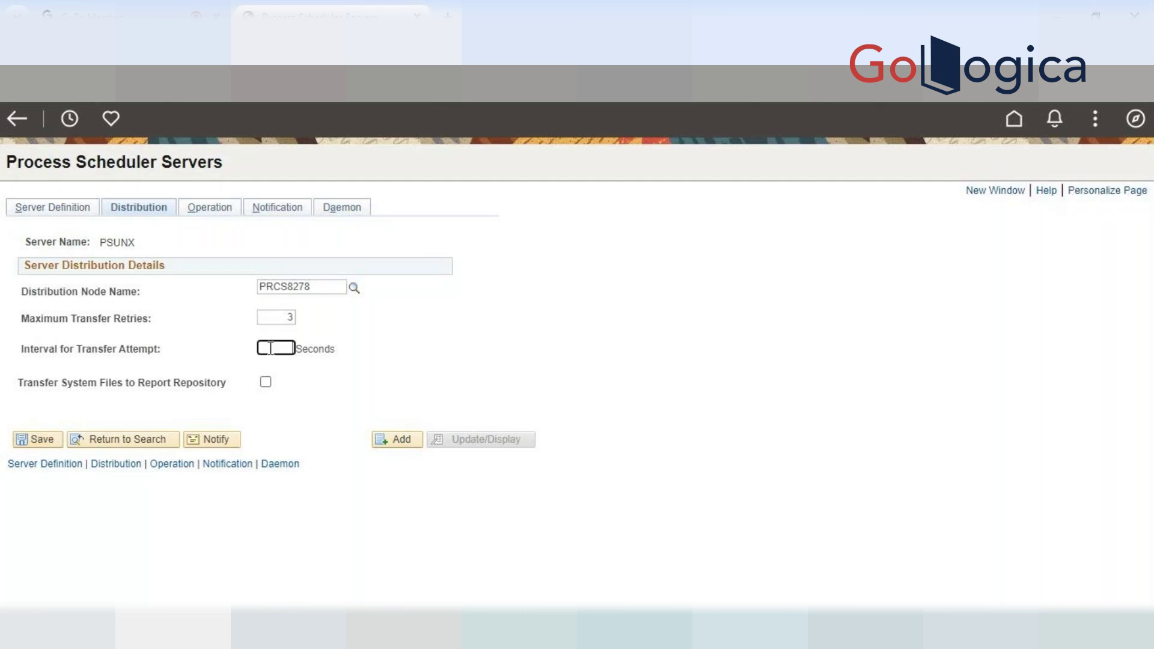
text(115)
key(BackSpace)
key(BackSpace)
key(BackSpace)
text(60)
click(494, 360)
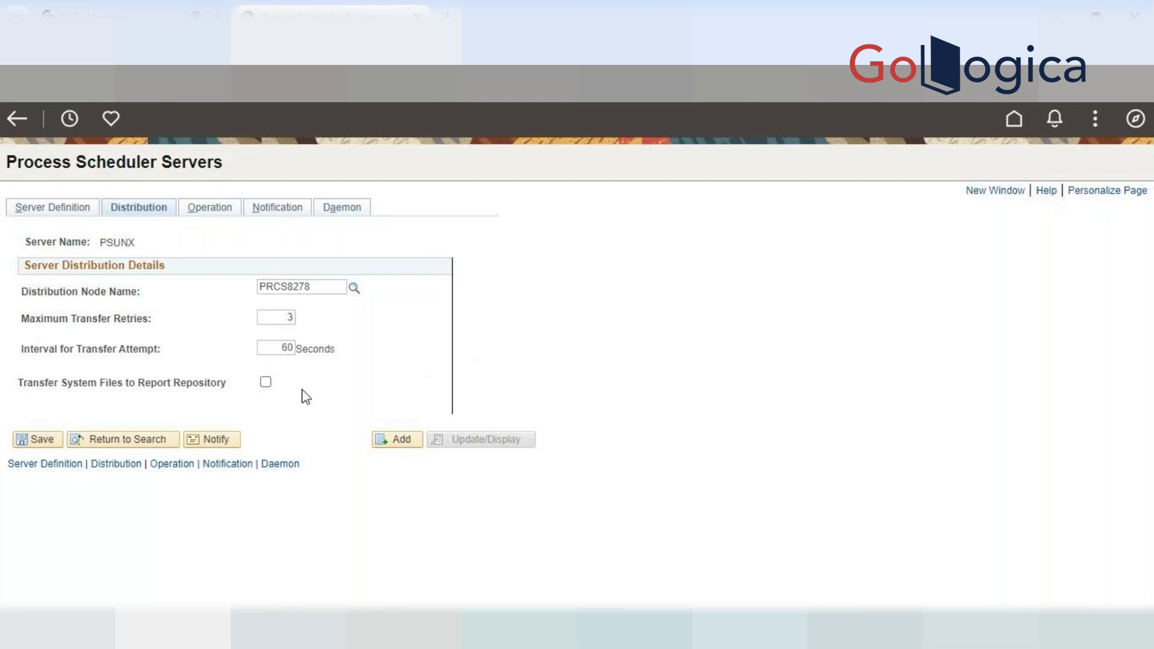
click(264, 385)
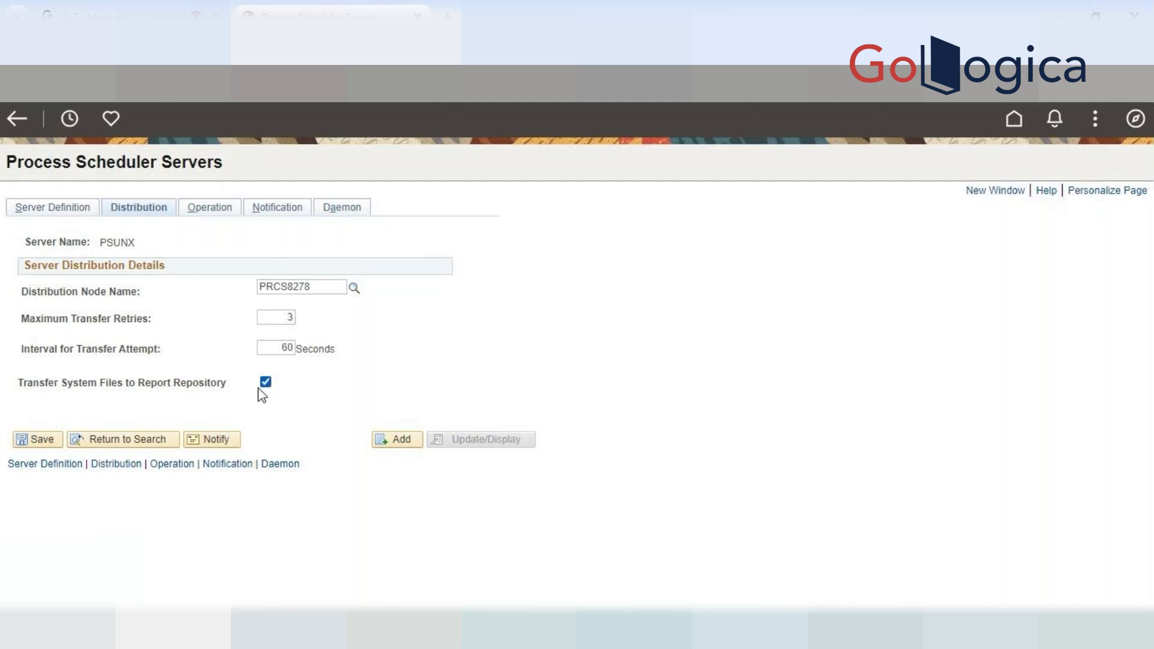
click(21, 445)
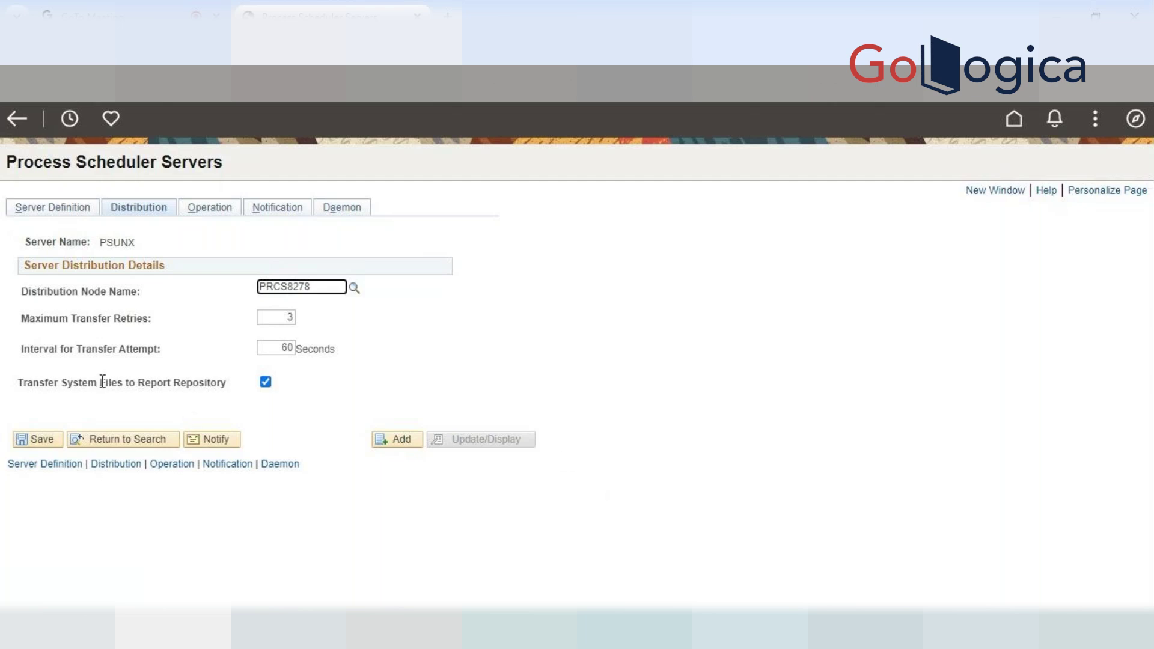
Review the Report Repository setting, then show PSUNX operation times of 00:00–23:59 for all days
drag(146, 381, 173, 382)
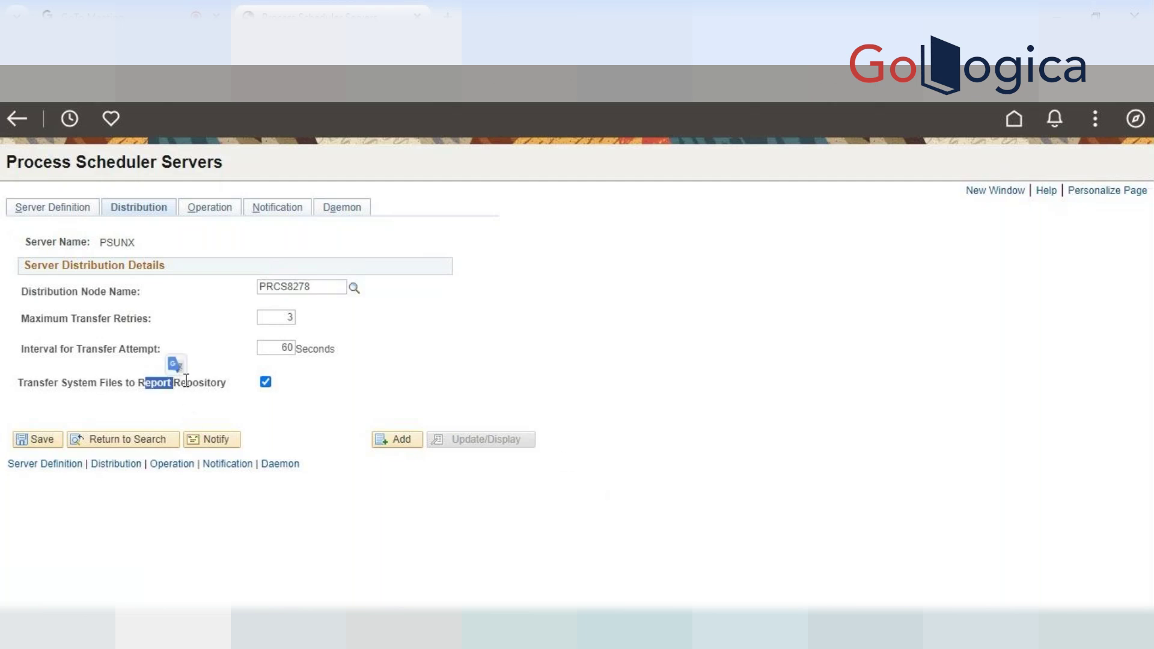
click(223, 408)
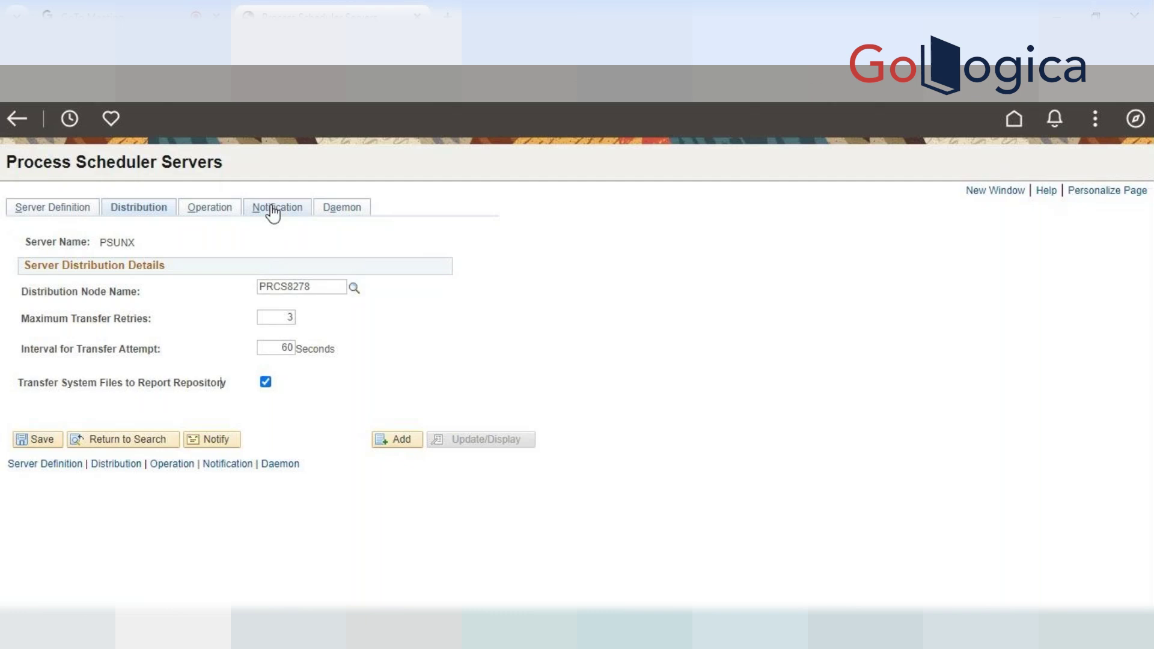
click(204, 214)
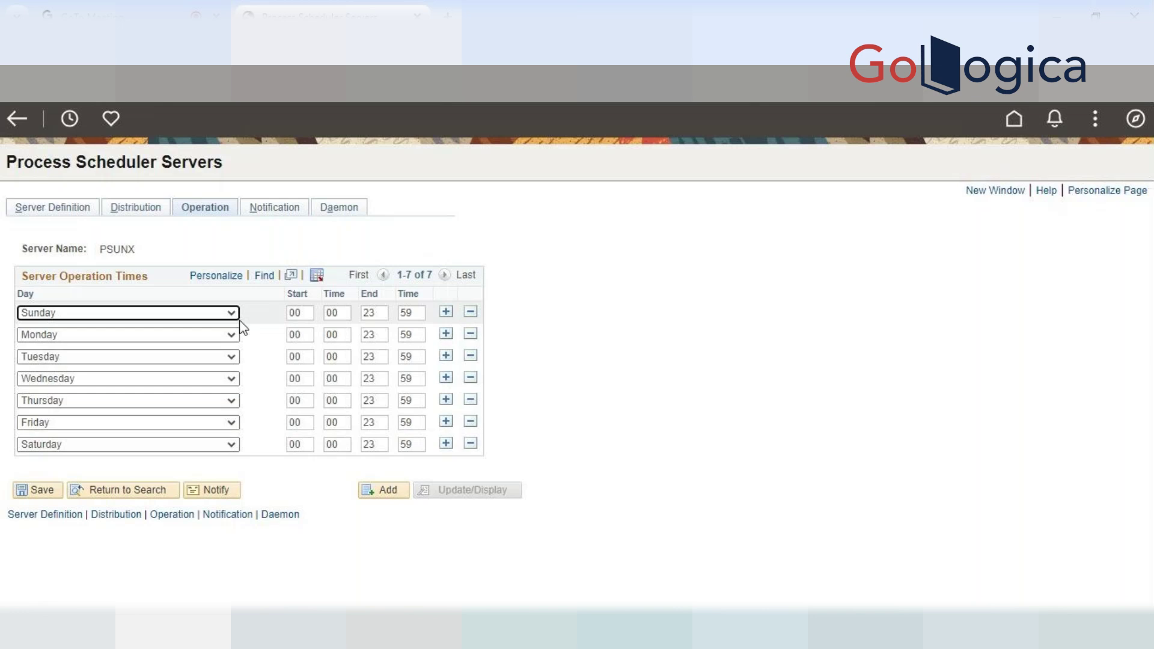
Show PSUNX's Notification page, leaving the ID Type dropdown blank
click(274, 208)
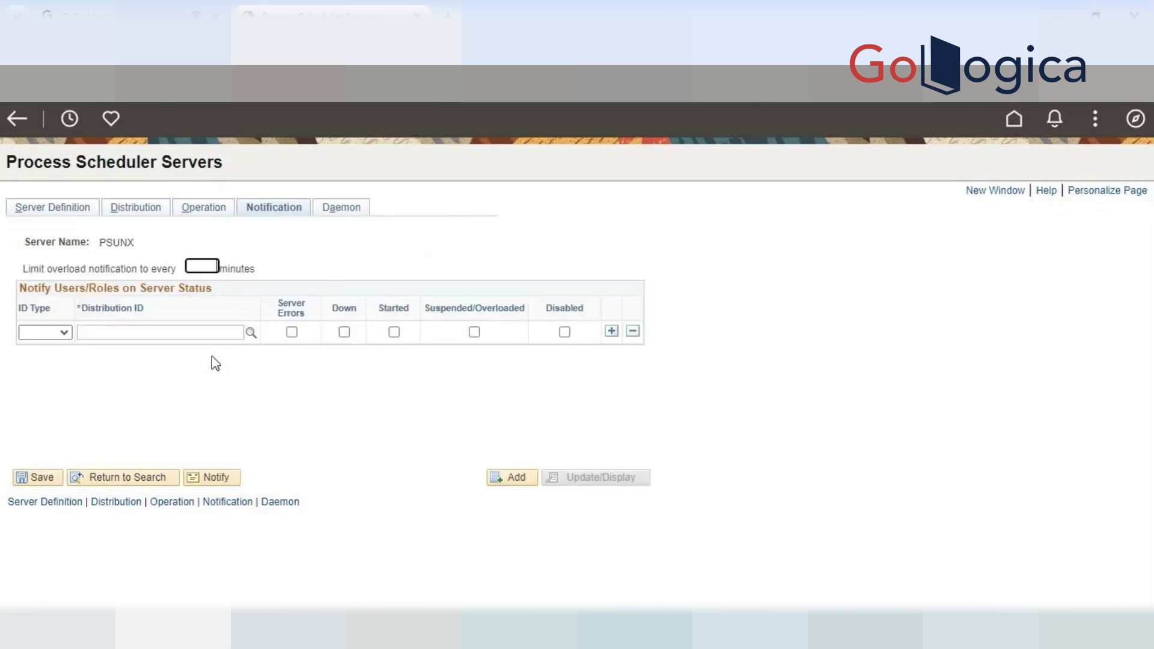
click(63, 331)
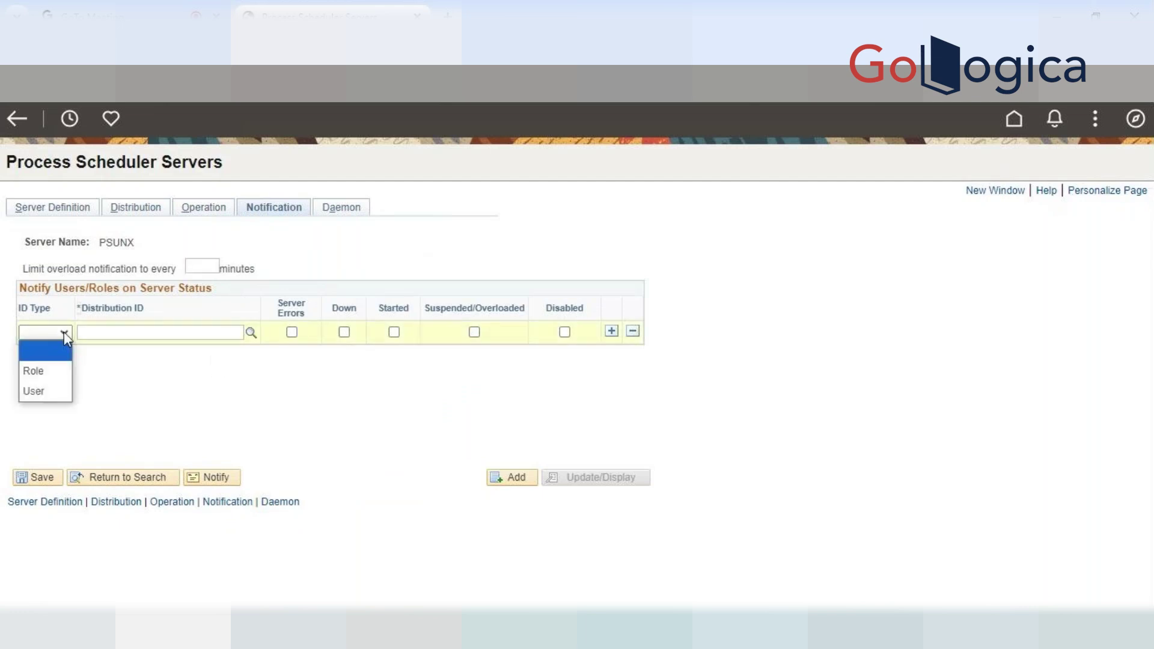
click(68, 342)
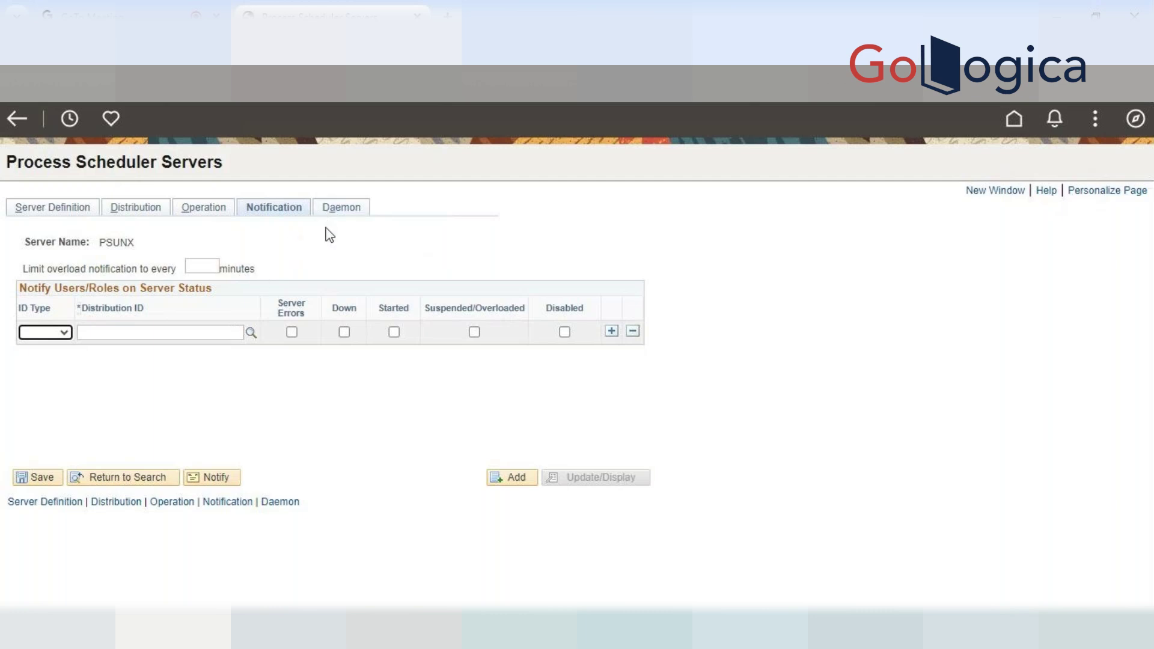
Review PSUNX's Daemon, Notification and Operation pages, ending on Distribution with node PRCS8278
click(338, 210)
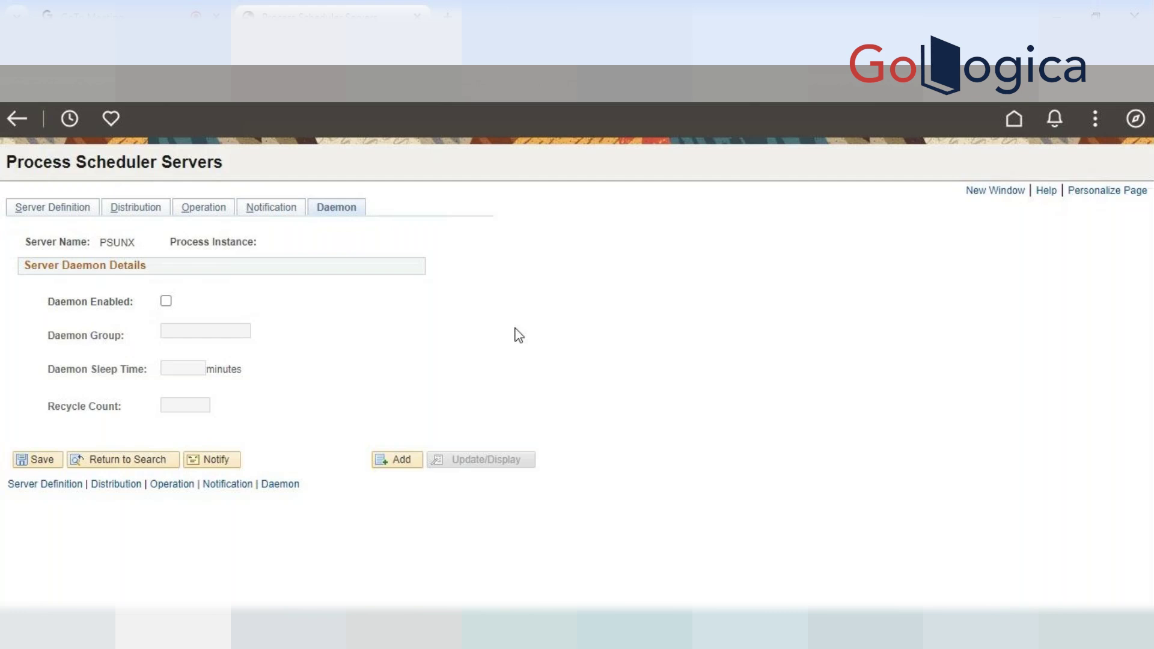
click(259, 209)
click(147, 216)
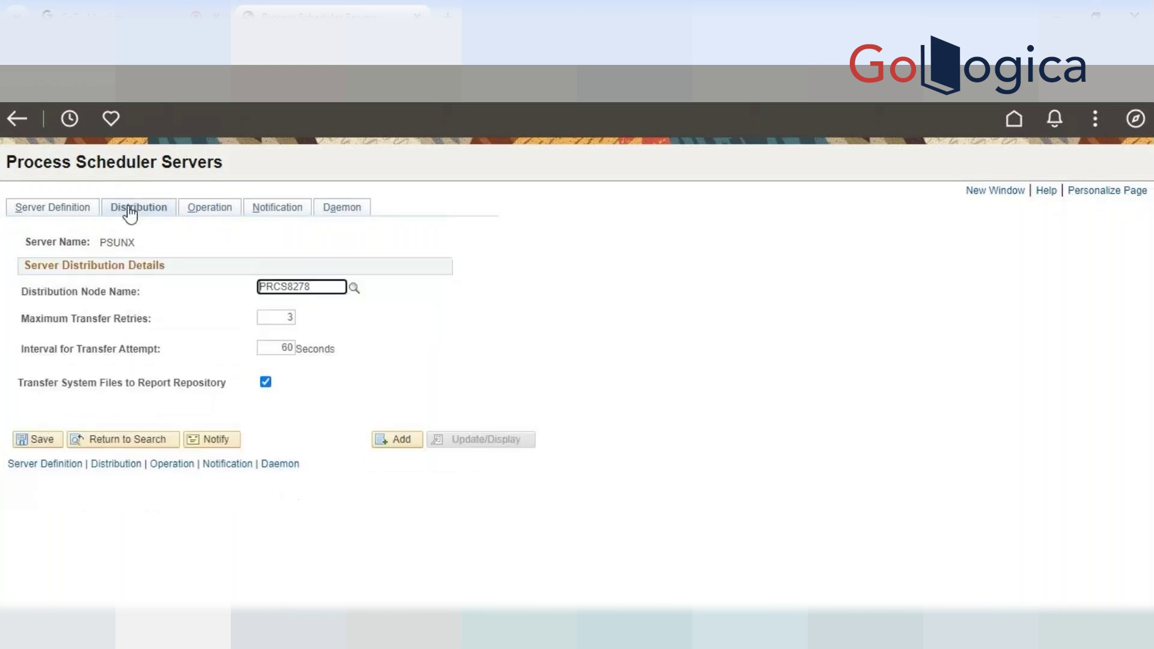
click(221, 215)
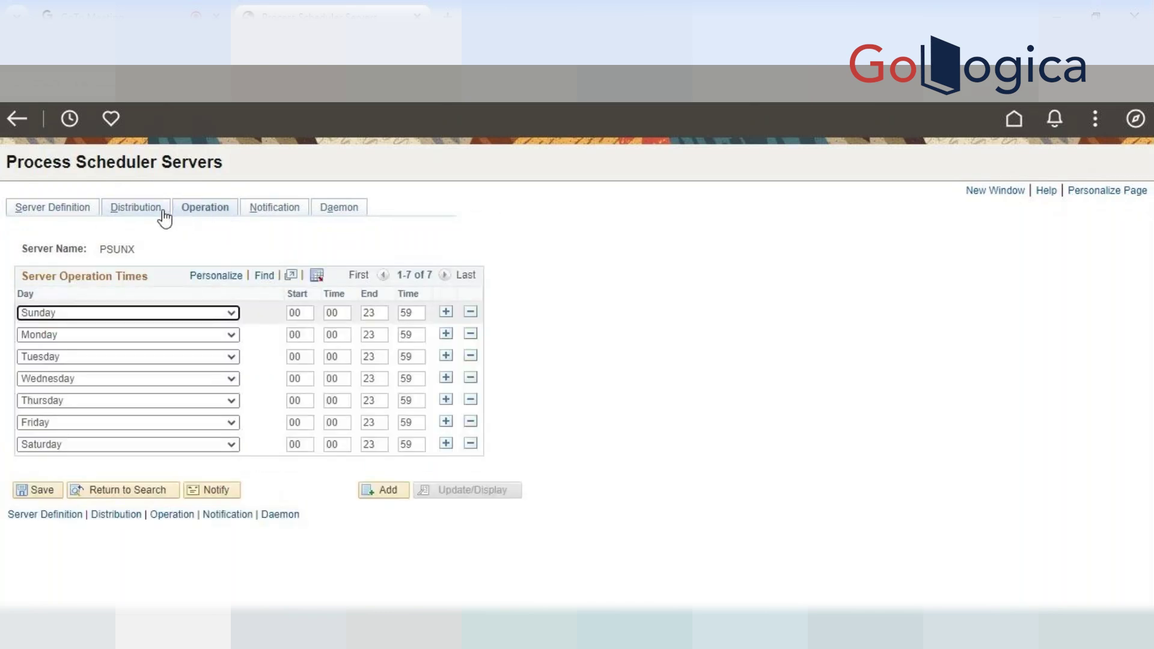
click(250, 215)
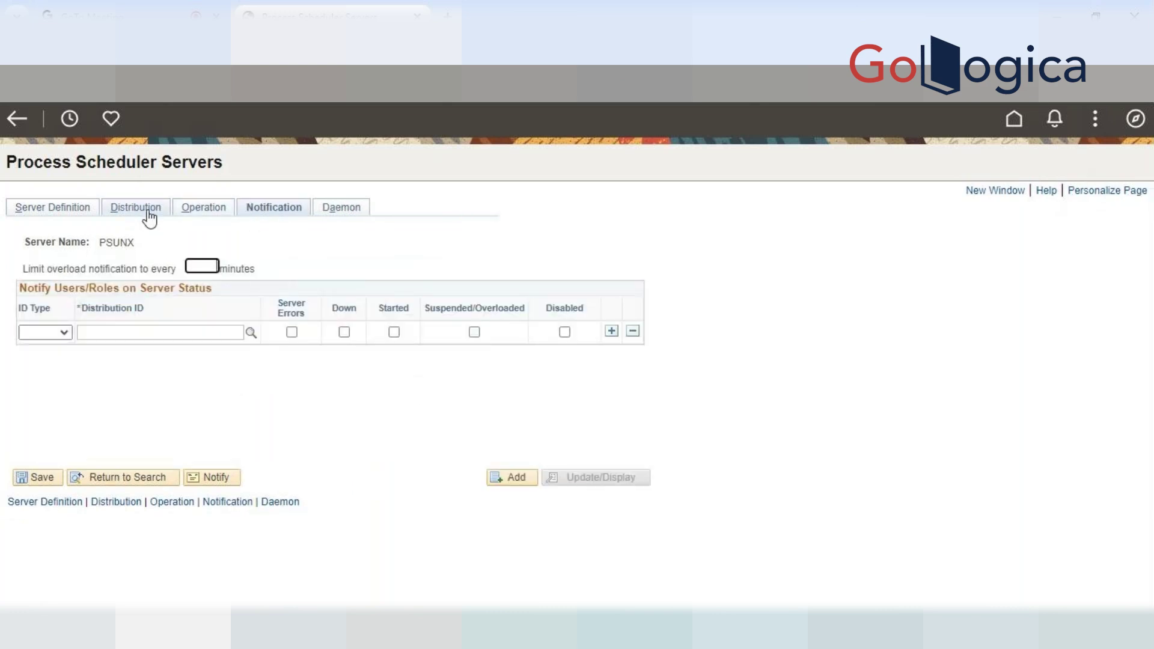
click(148, 212)
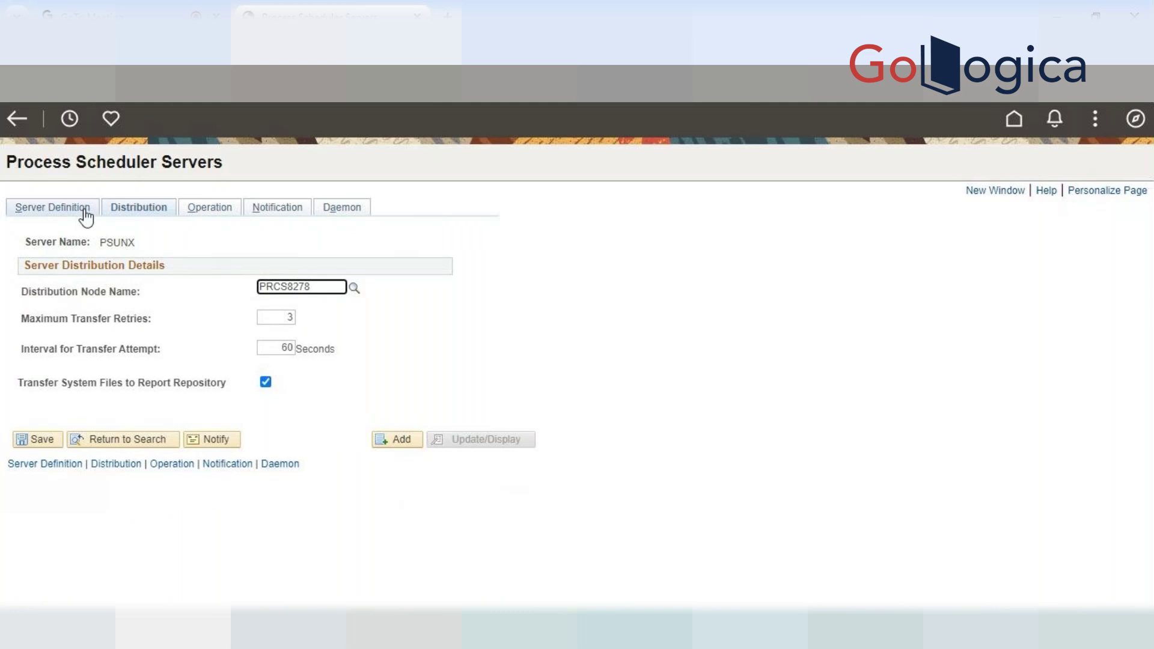
click(1135, 119)
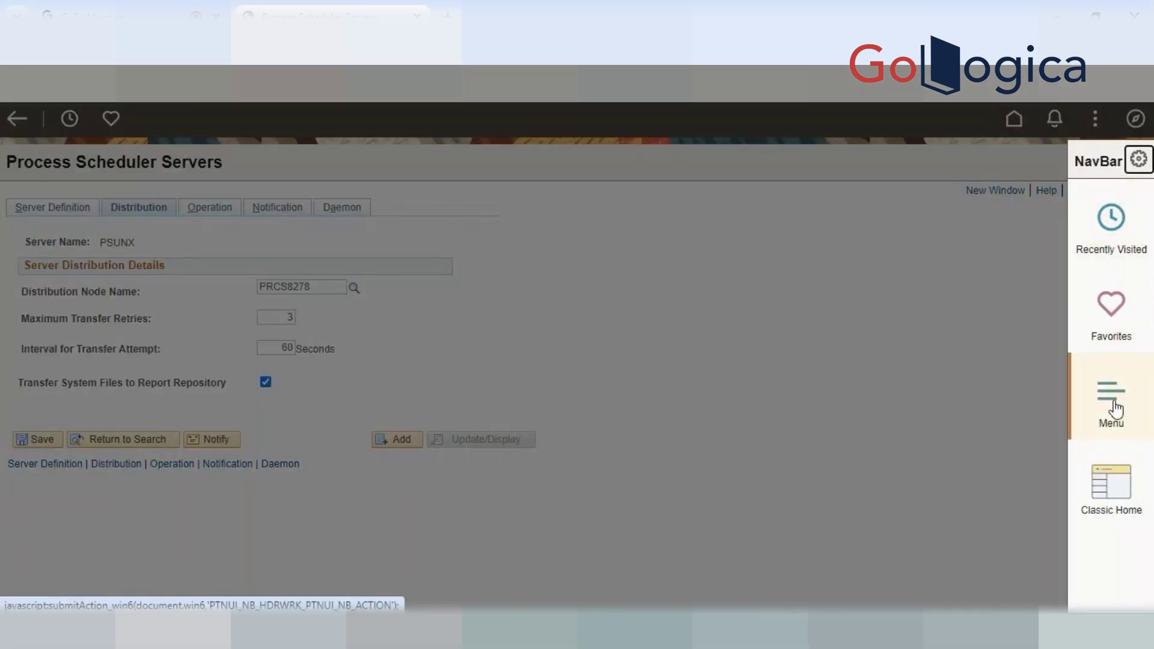
Open Process Scheduler Report Nodes to view PRCS8278's HTTP localhost.localdomain port 8000 settings
click(1116, 409)
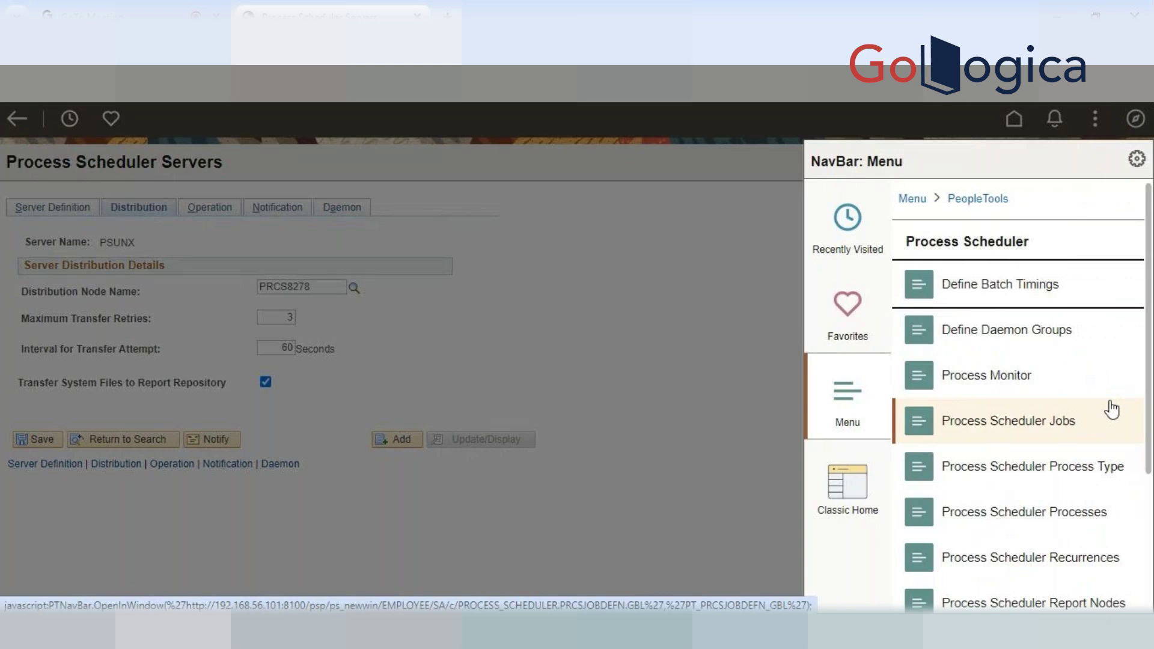
scroll(1091, 409, down, 2)
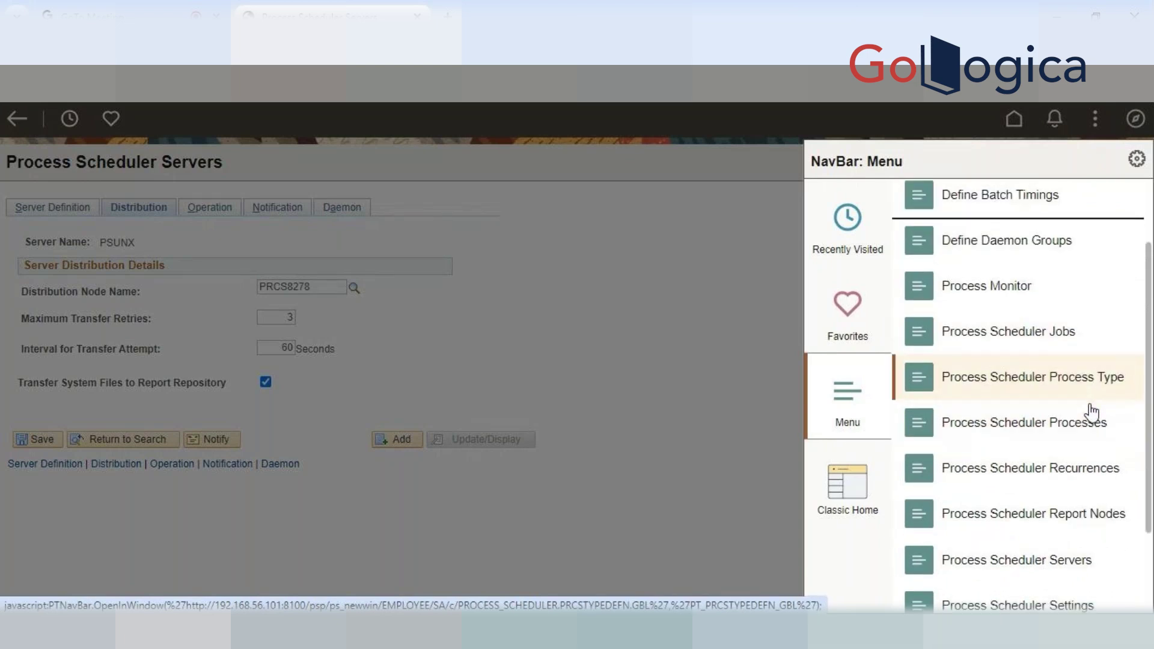
scroll(1091, 413, down, 2)
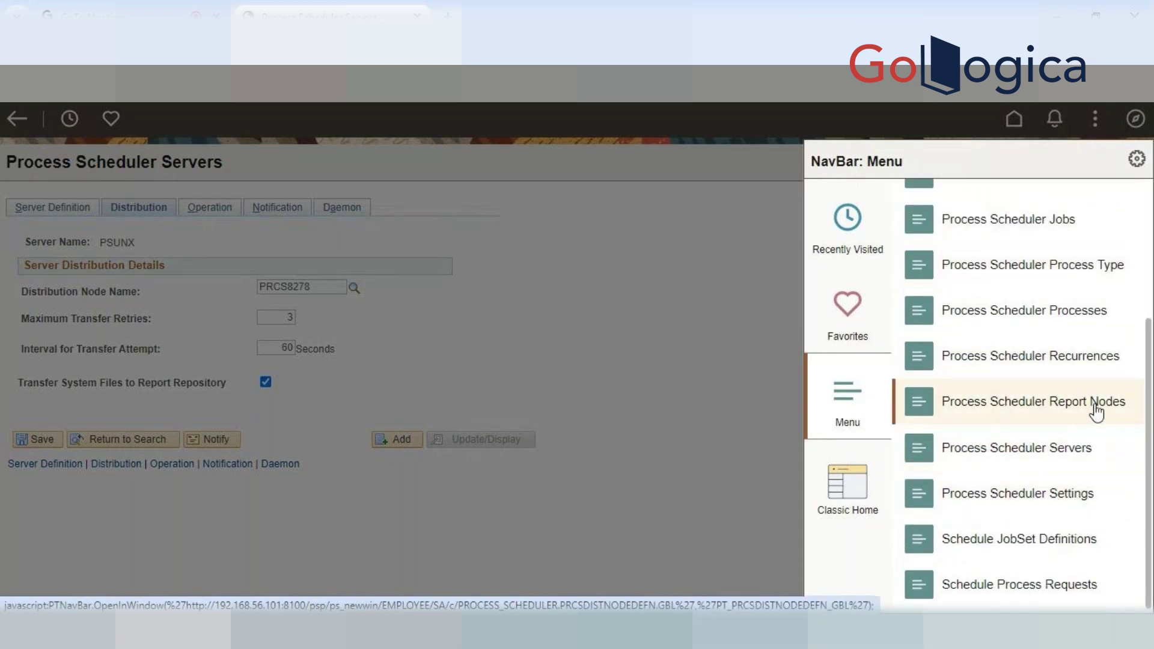
click(1103, 407)
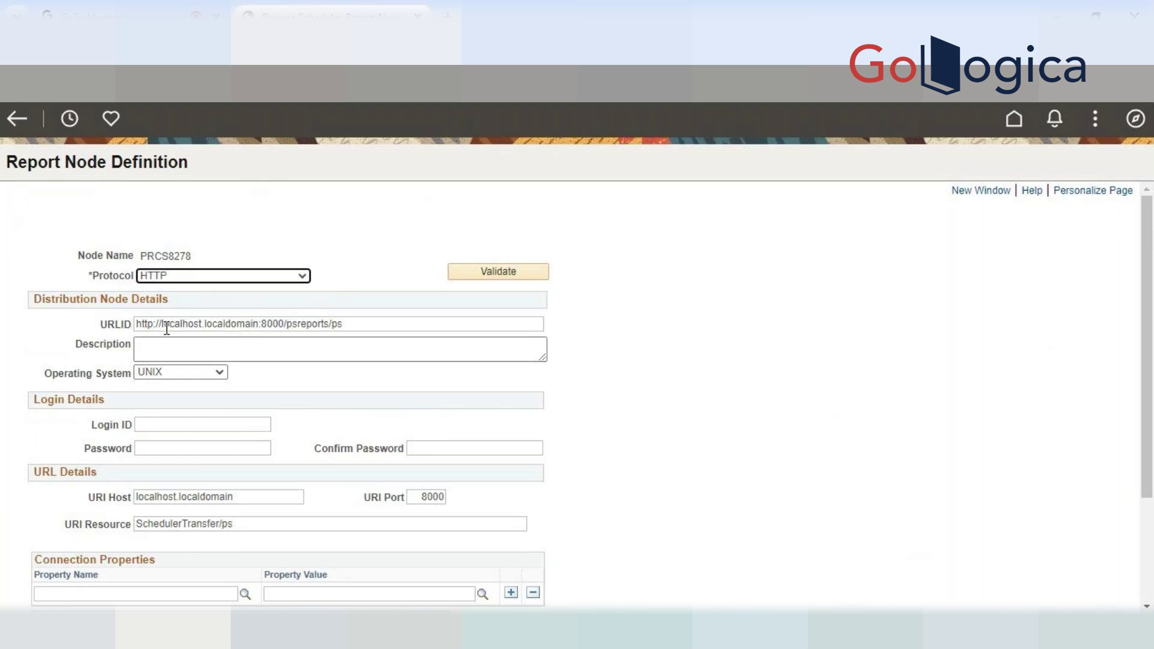
click(242, 278)
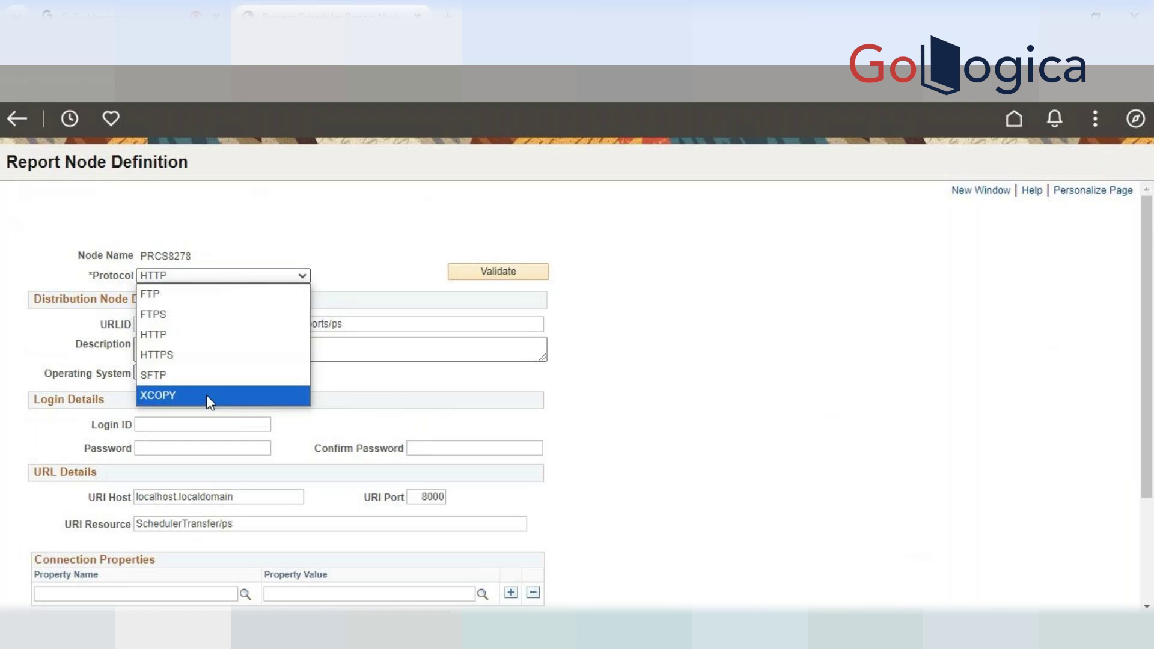
click(328, 208)
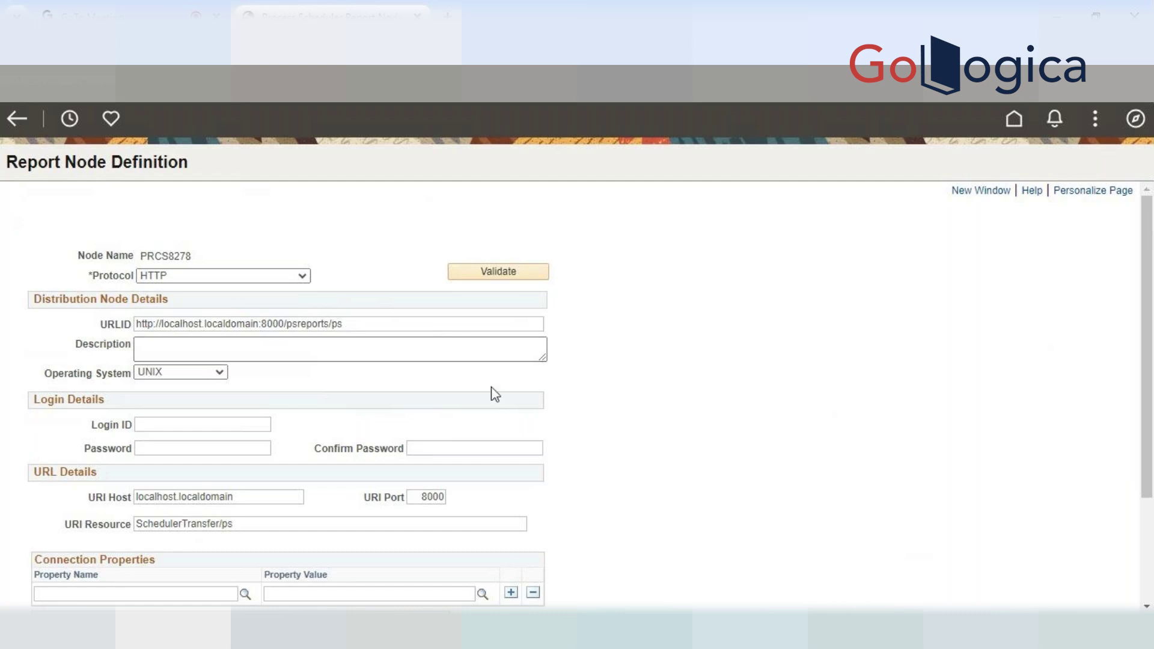
click(220, 373)
click(220, 374)
scroll(236, 417, down, 2)
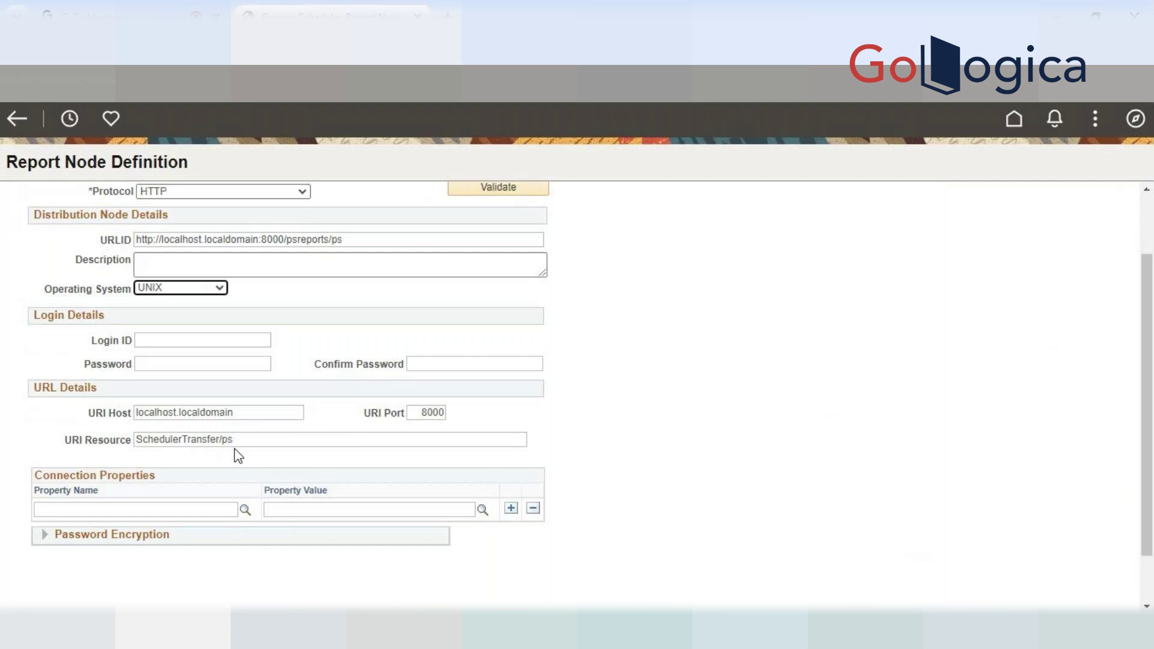
click(257, 413)
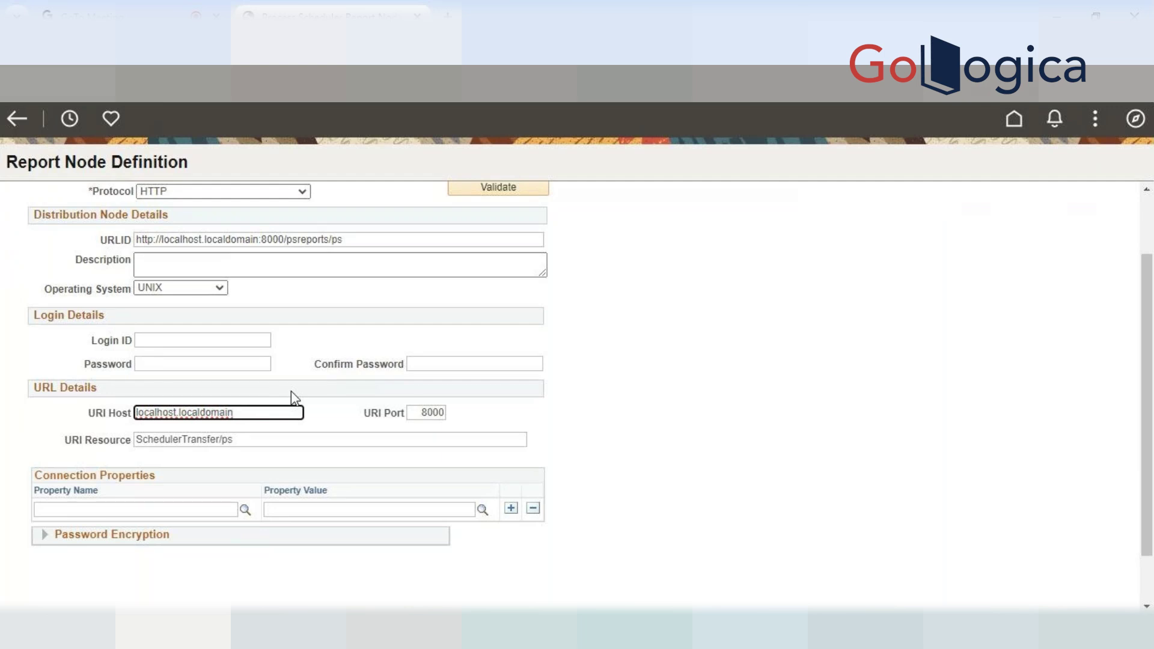
click(415, 412)
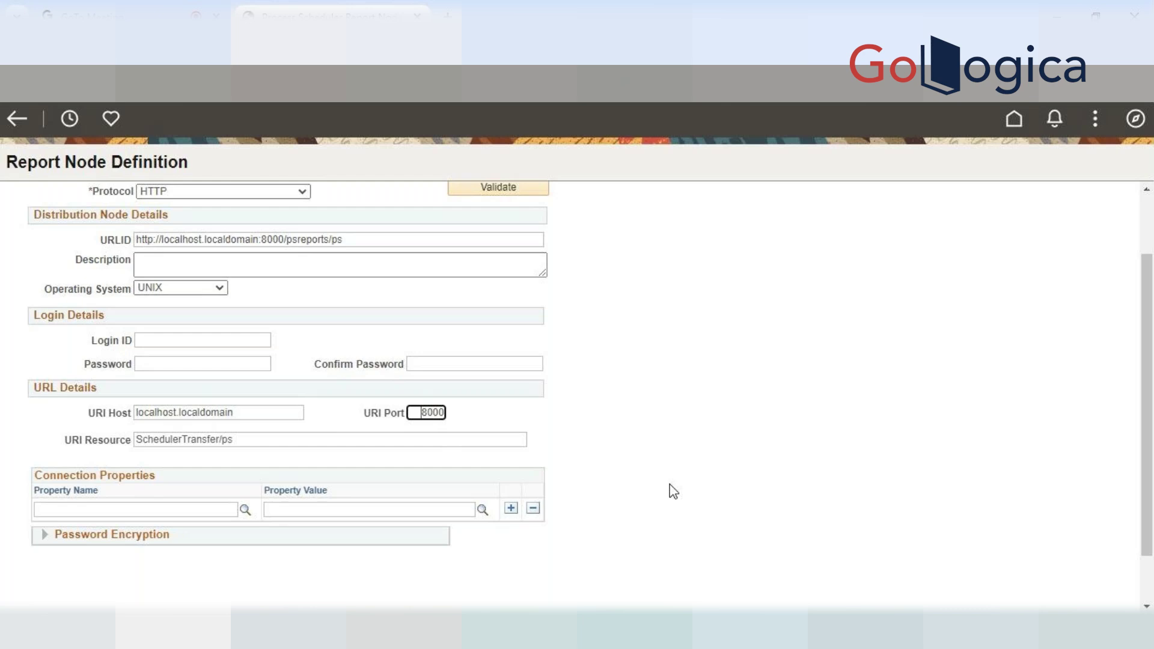
click(279, 439)
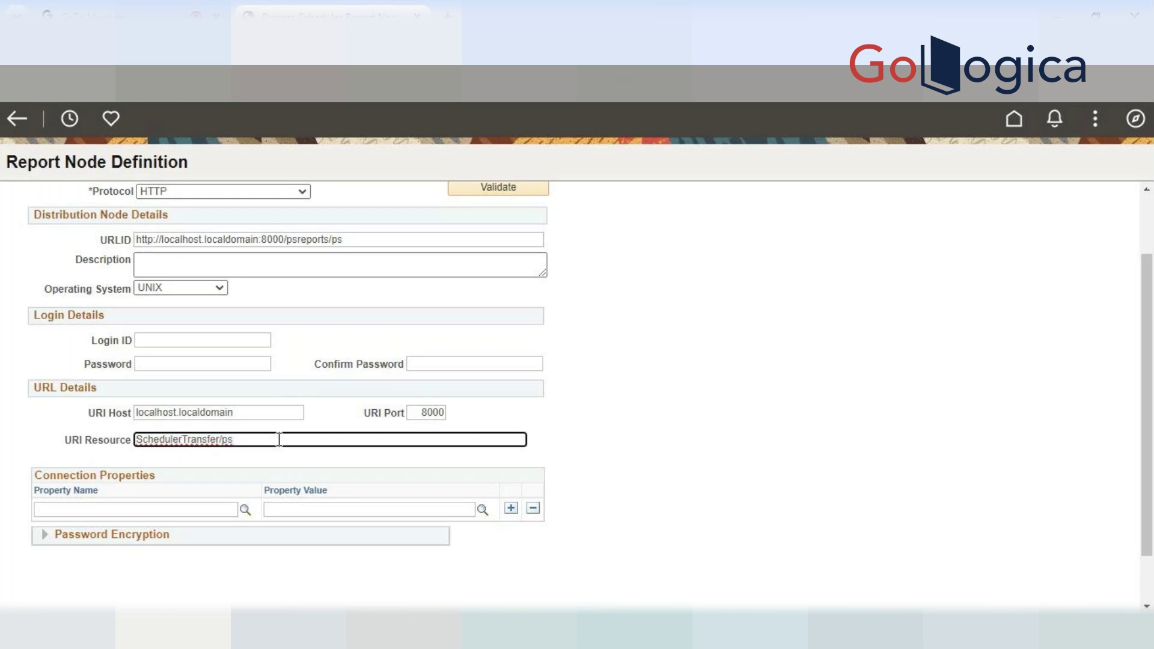
click(243, 413)
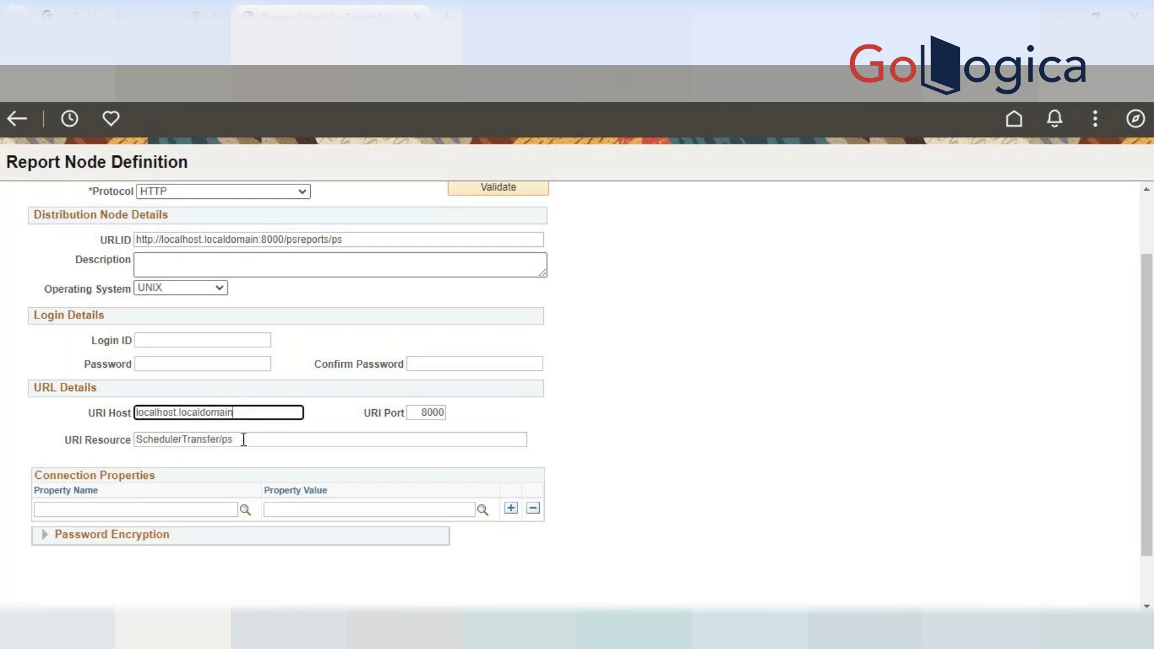
click(357, 240)
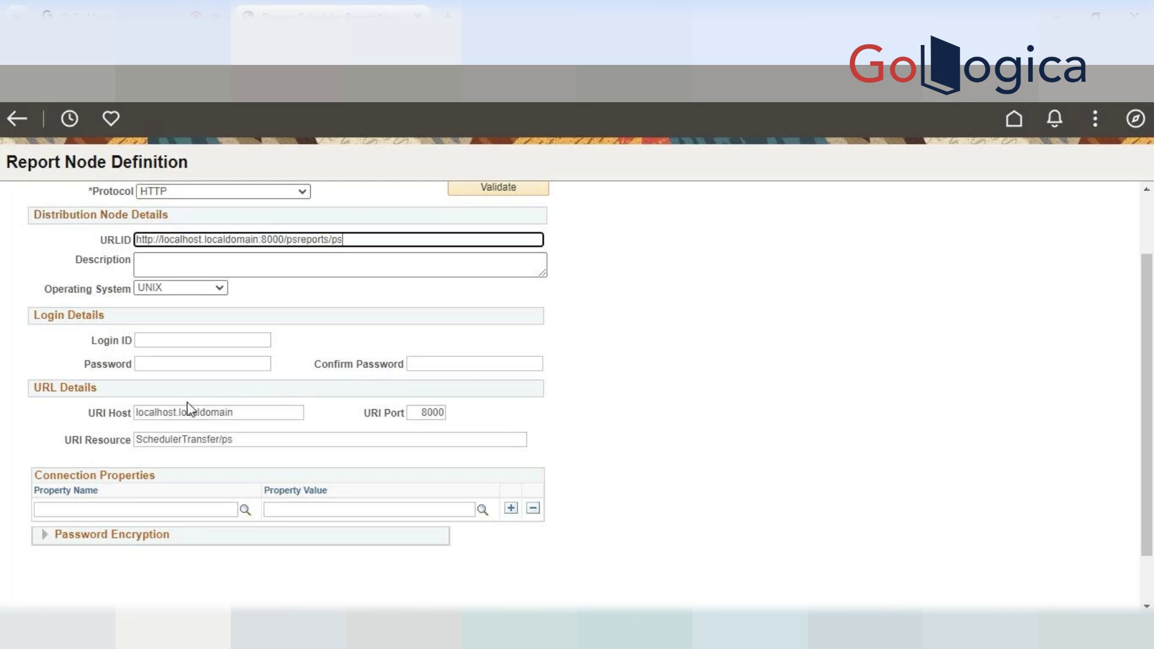
click(262, 415)
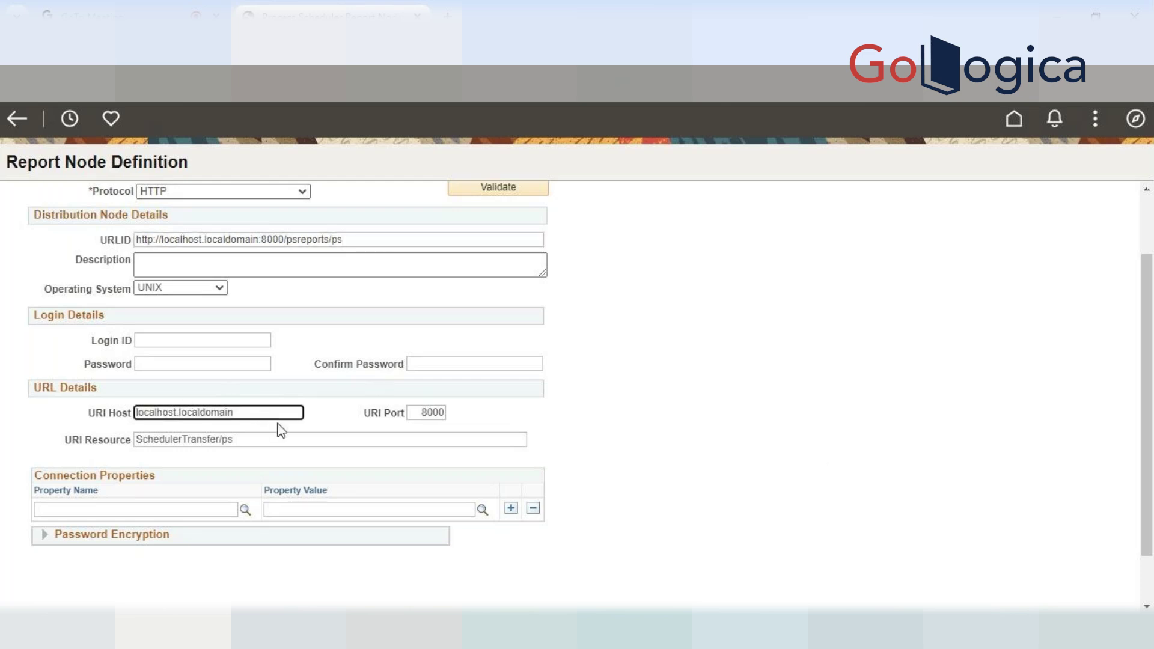
click(425, 414)
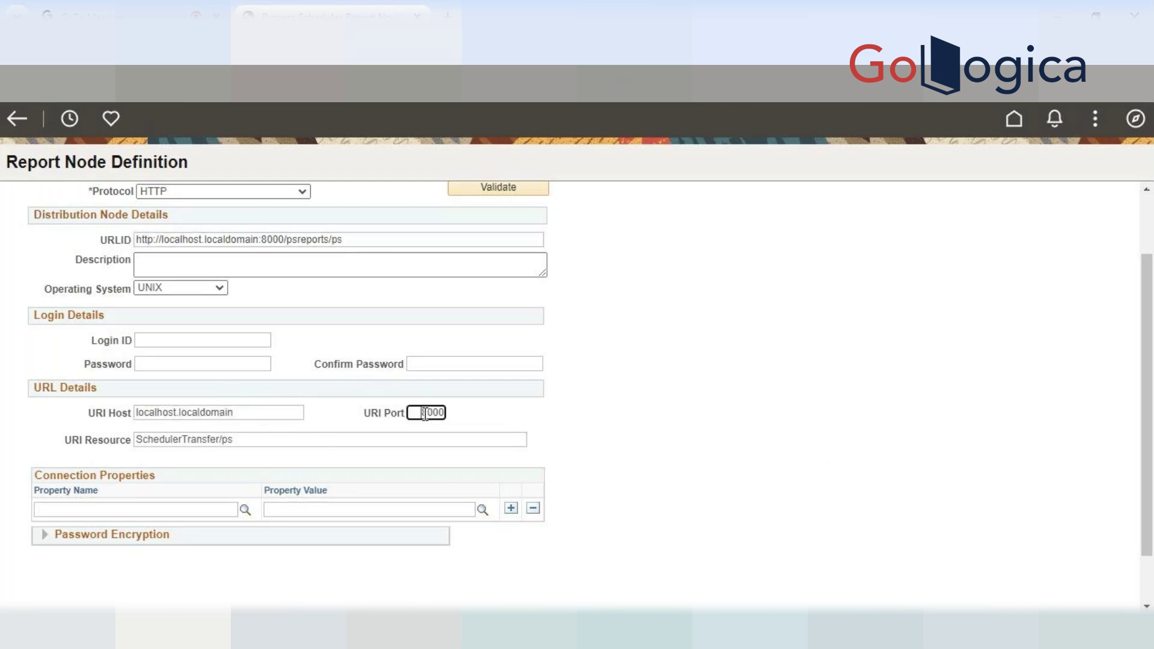
click(297, 434)
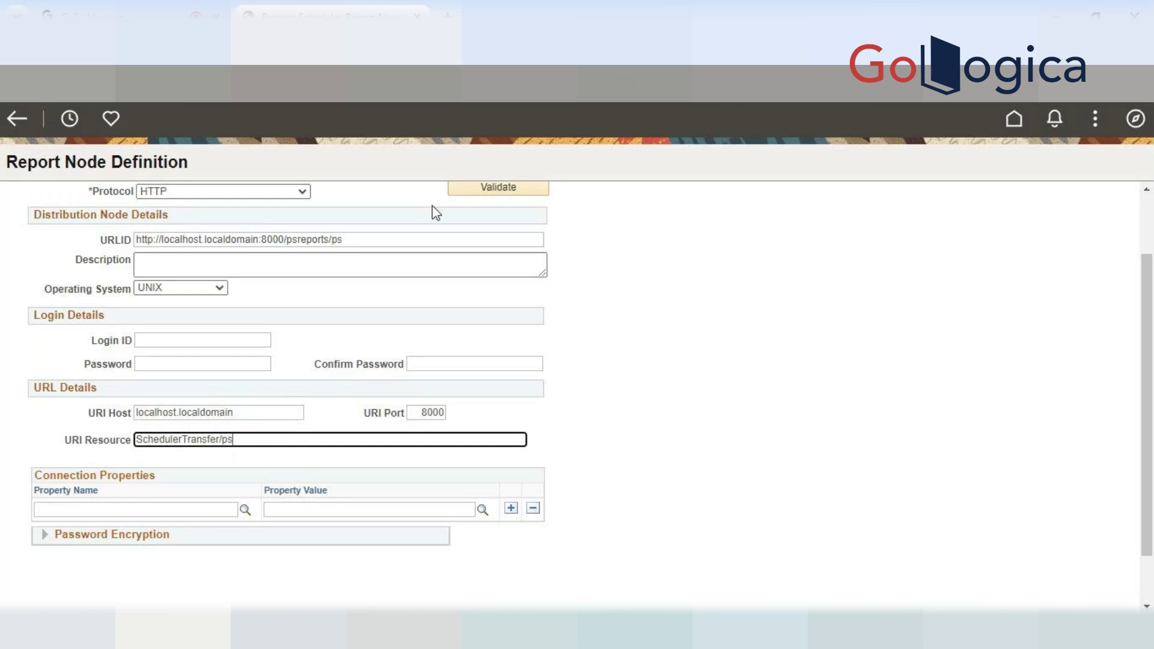
click(403, 240)
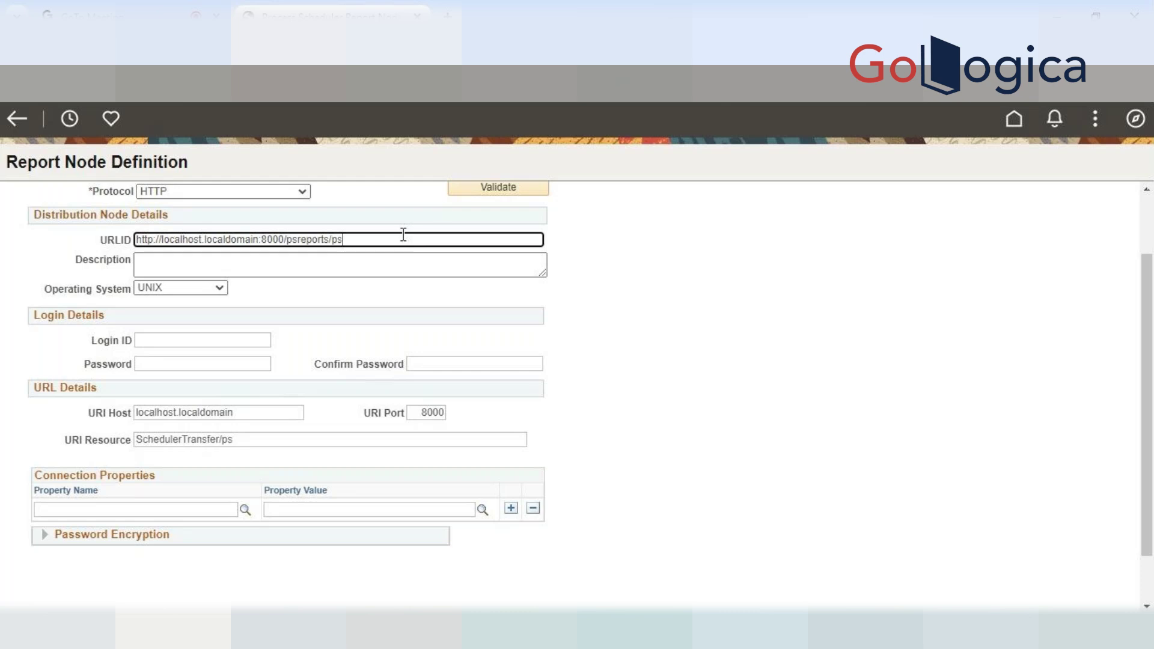
scroll(479, 312, up, 2)
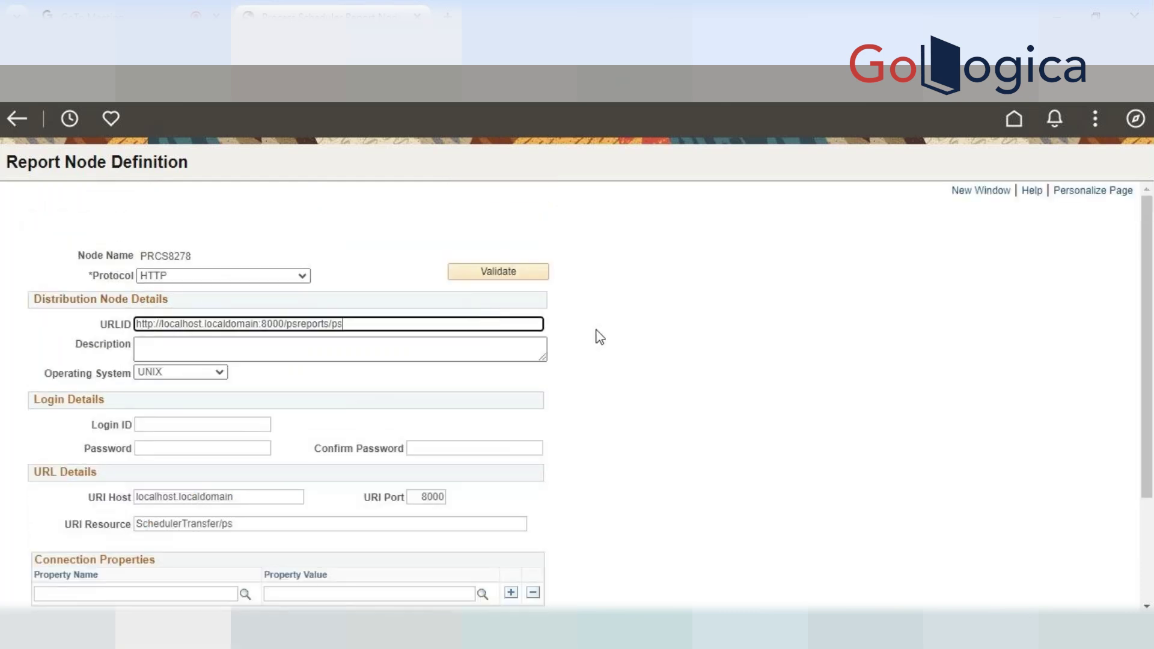
scroll(597, 334, down, 2)
scroll(608, 335, up, 2)
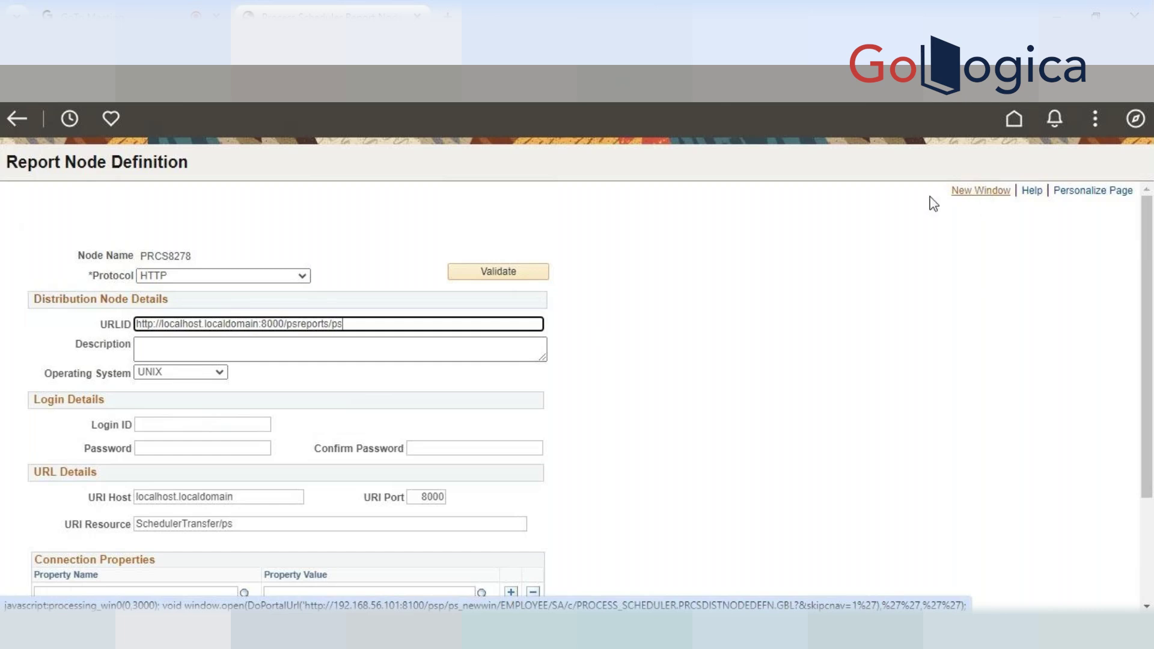
Open the Report Node Definitions search page in a new tab and show Recently Visited pages
click(979, 198)
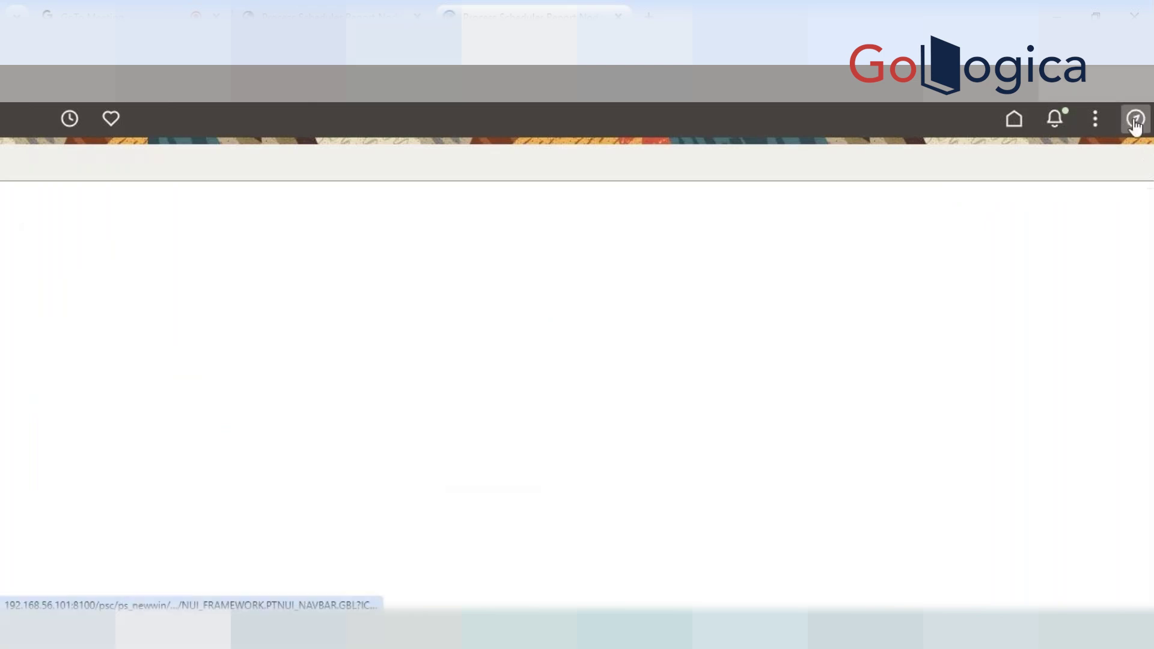
click(1135, 123)
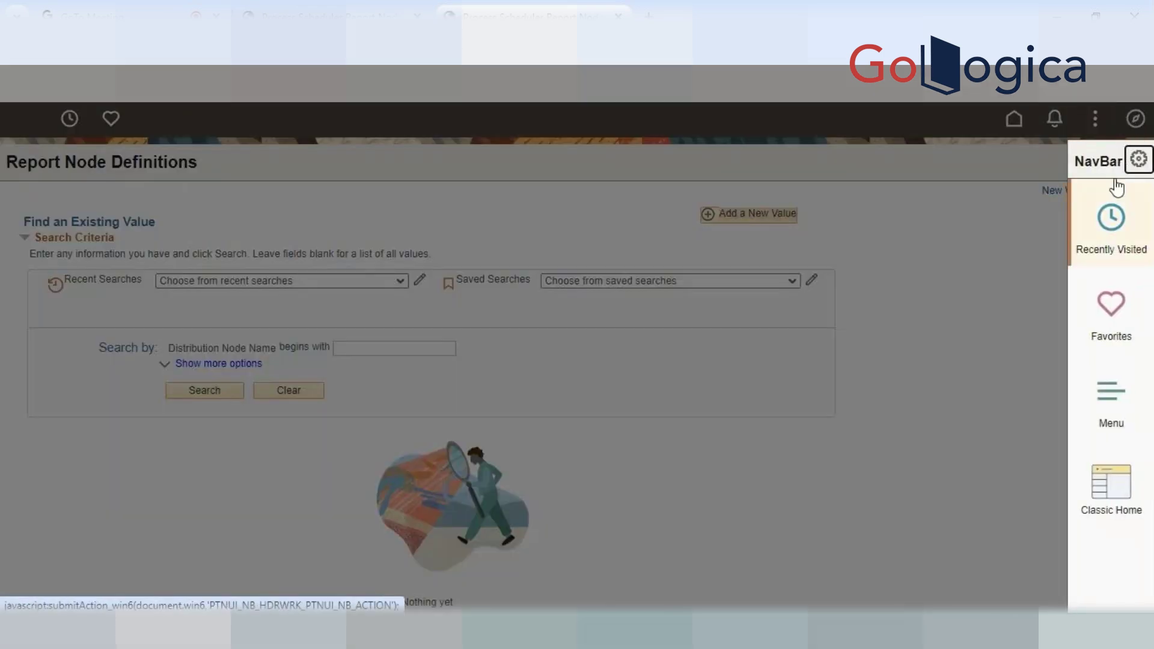
click(929, 294)
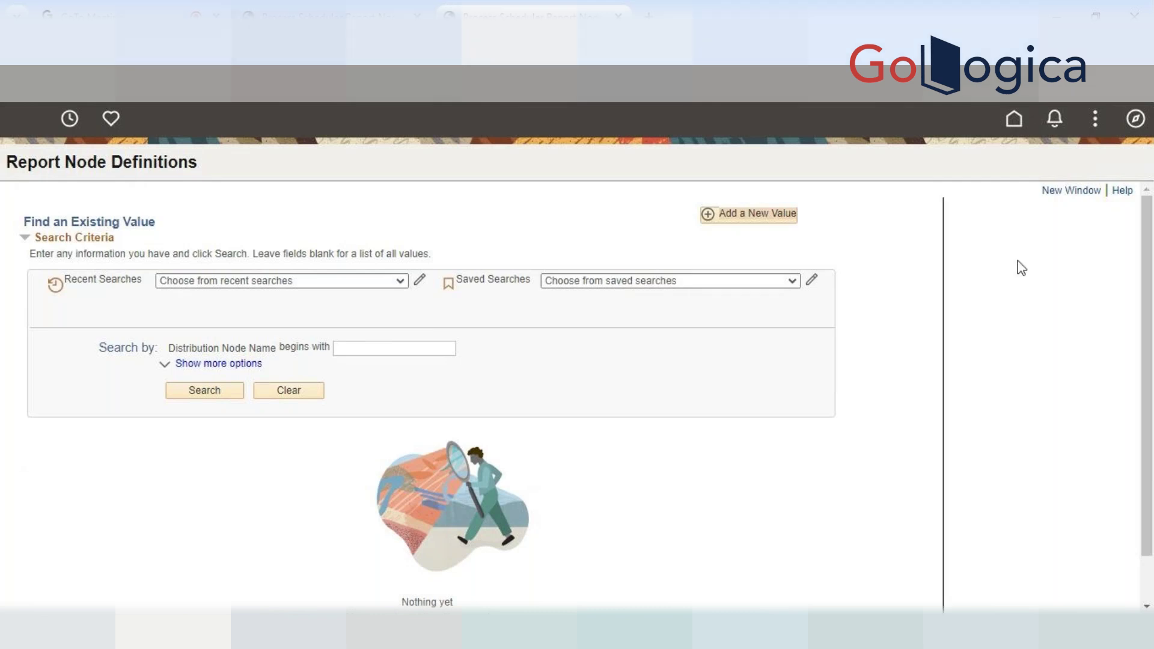
click(1080, 196)
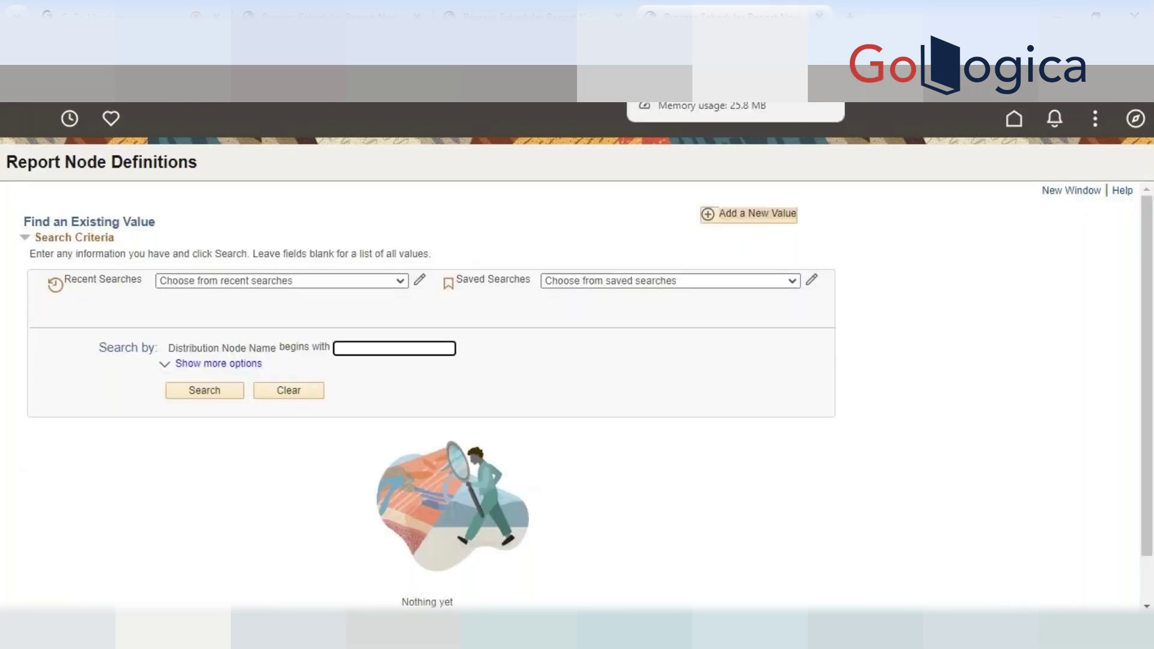
click(819, 16)
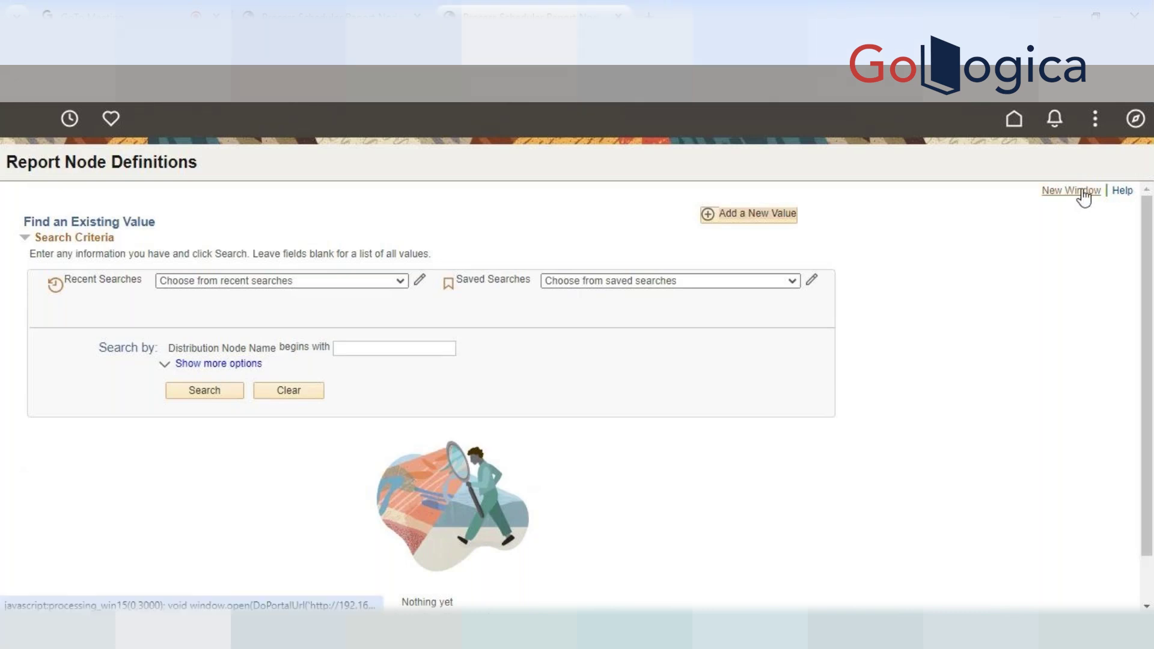
click(1135, 119)
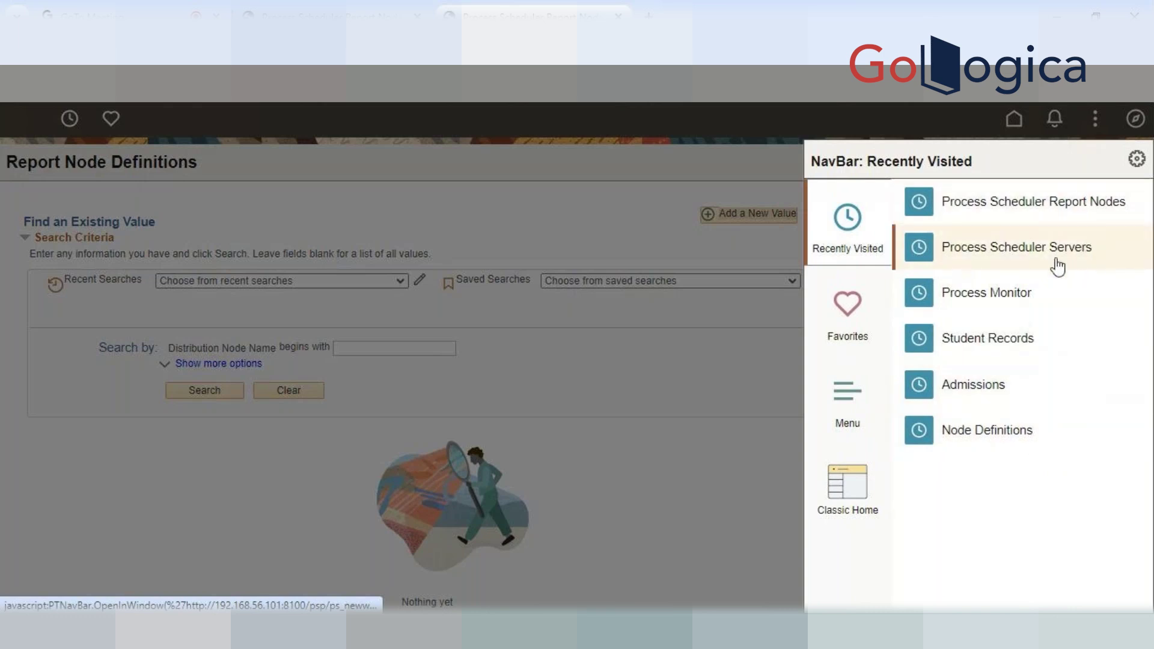
In Process Monitor, open instance 86344's AE_PSXP_DIRCLN_86344.stdout log from View Log/Trace
click(995, 295)
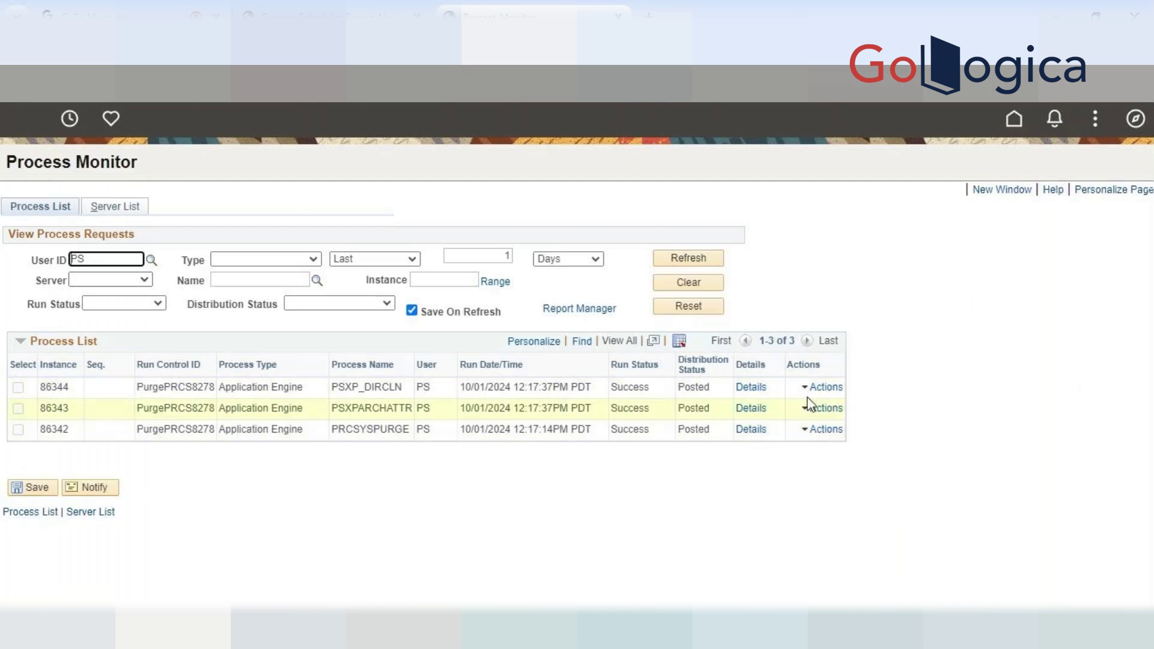
click(751, 388)
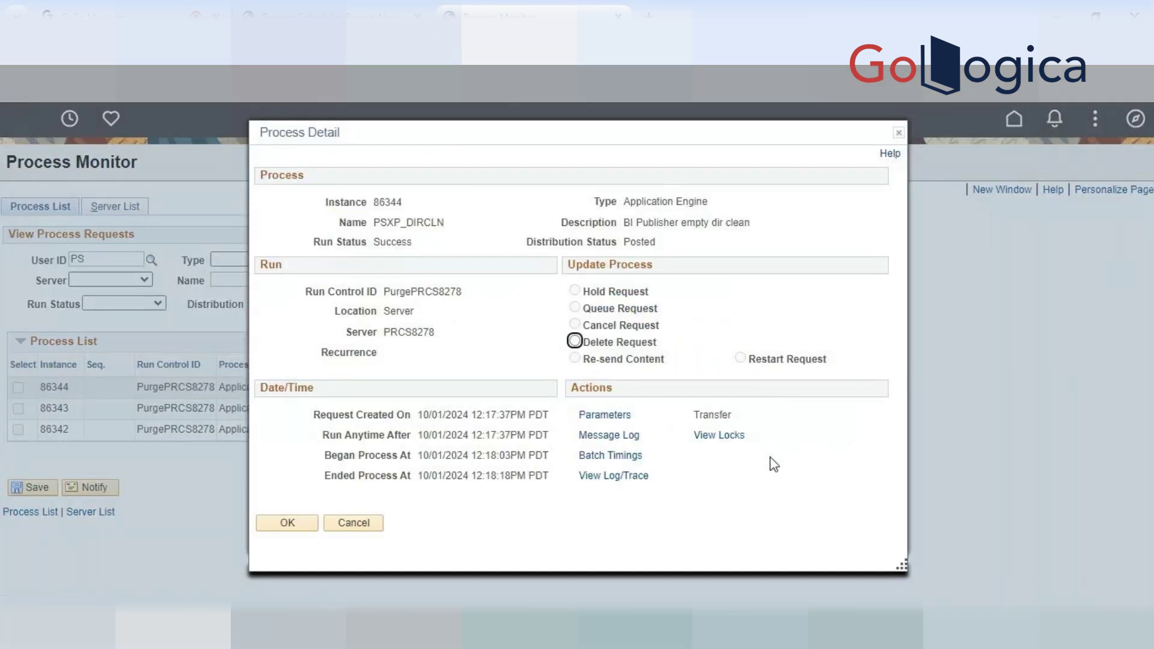
click(636, 479)
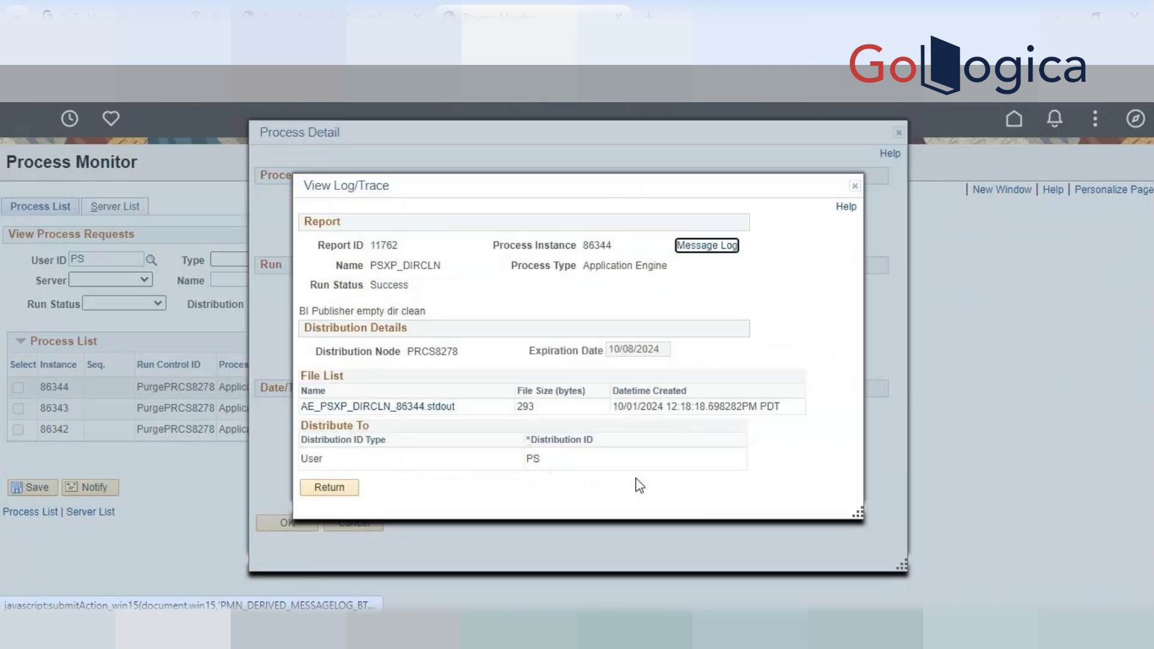
click(413, 407)
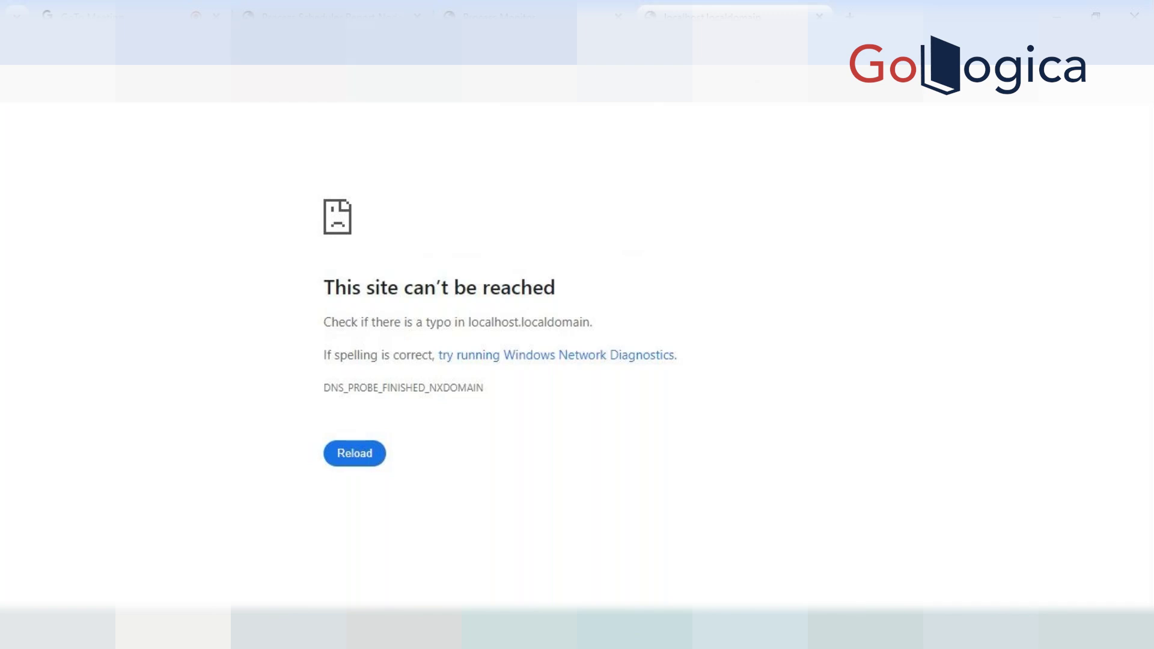
Return to the PRCS8278 Report Node Definition tab and select its URLID address
mouse_move(339, 12)
click(330, 15)
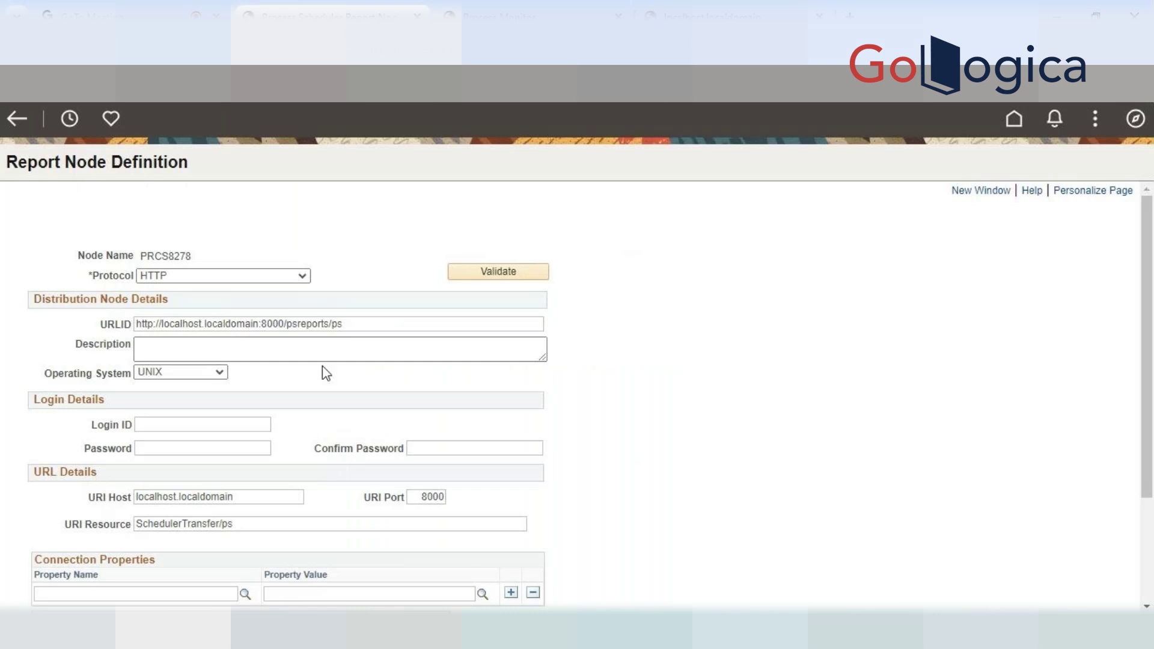
click(752, 11)
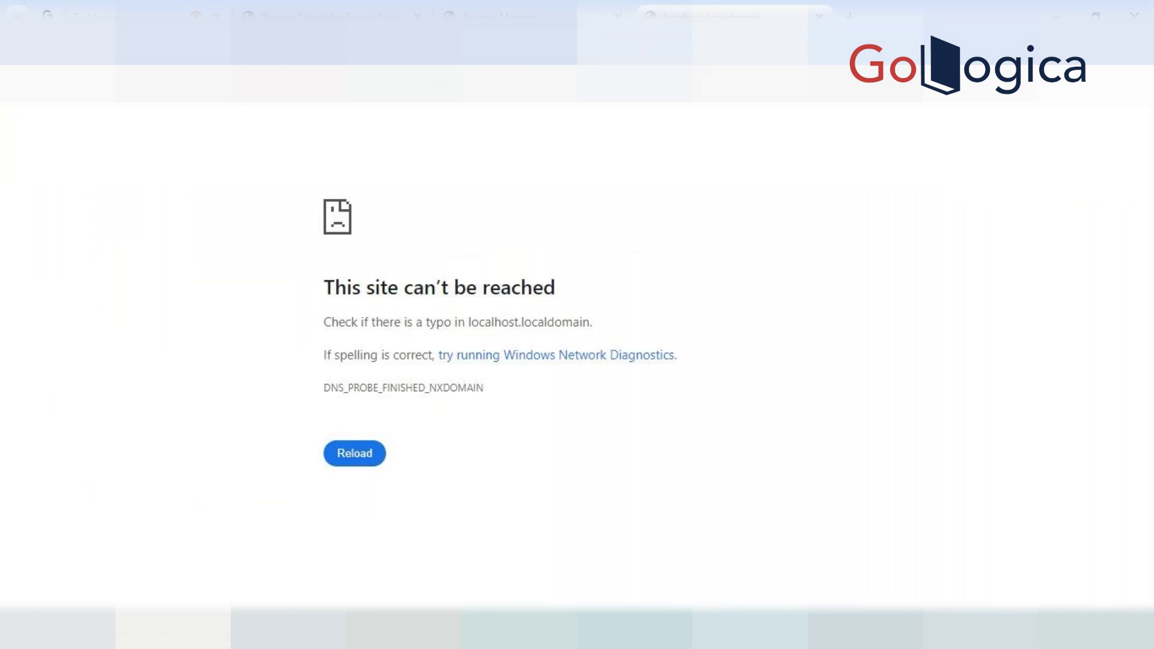
click(325, 16)
click(344, 322)
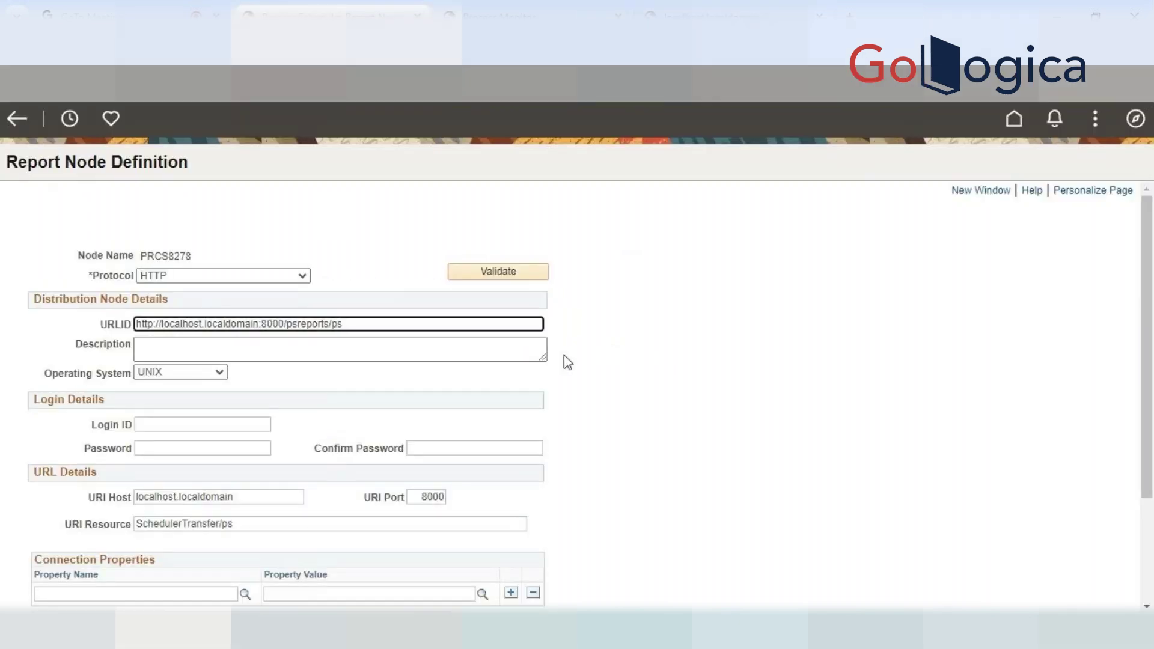
drag(421, 324, 85, 323)
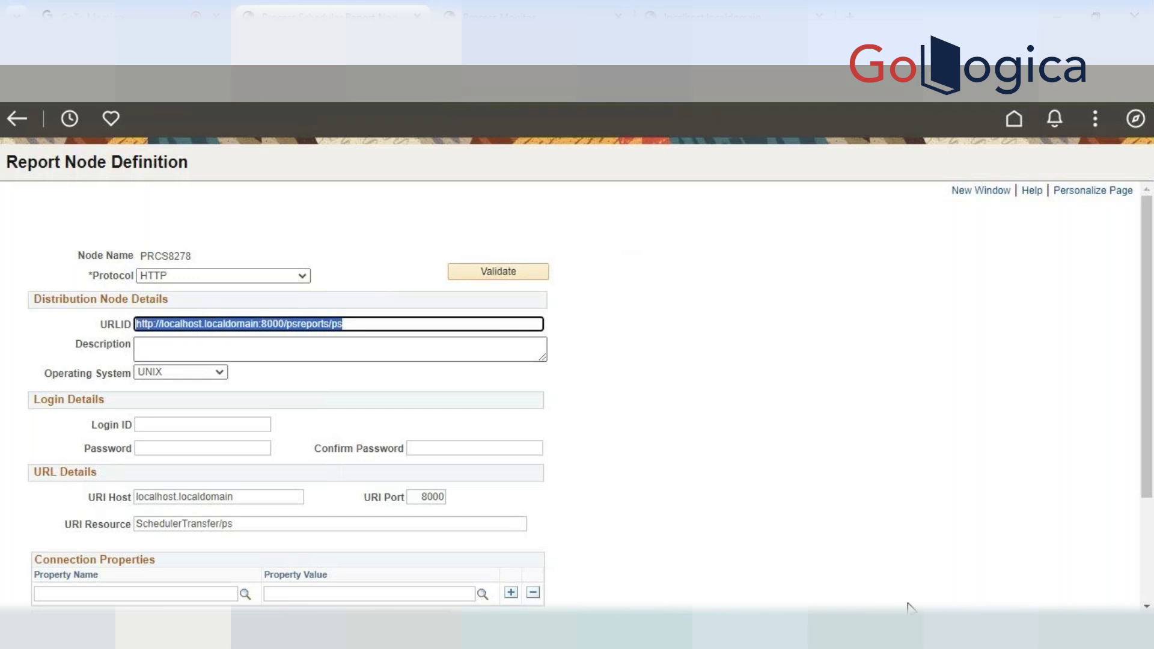
click(882, 479)
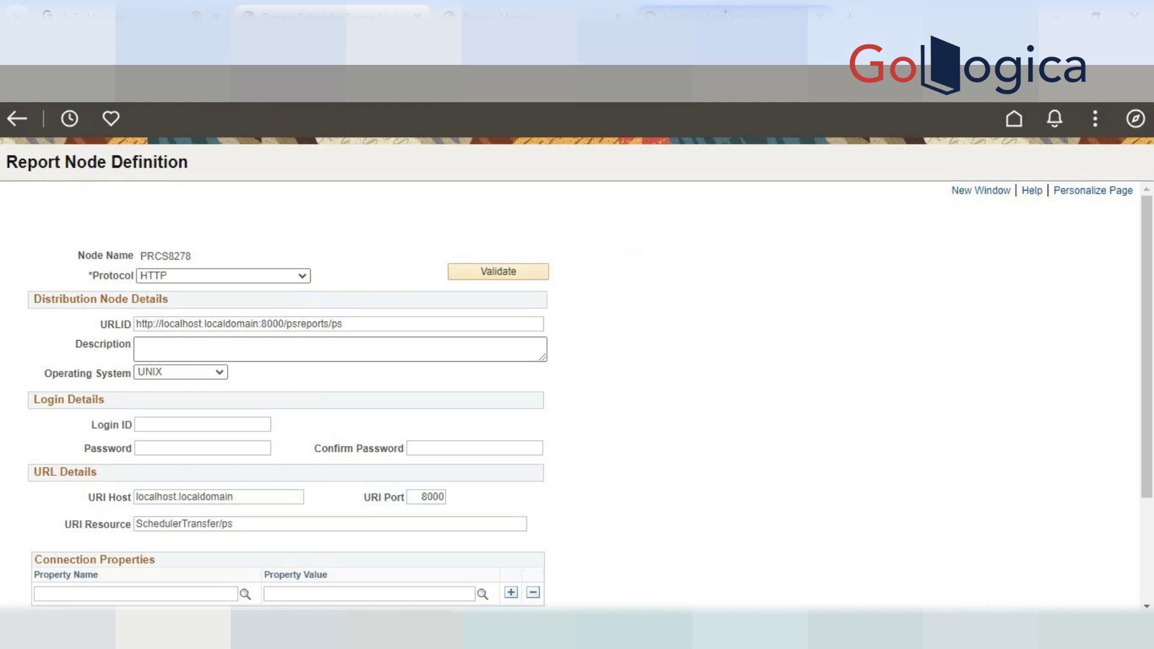
mouse_move(725, 12)
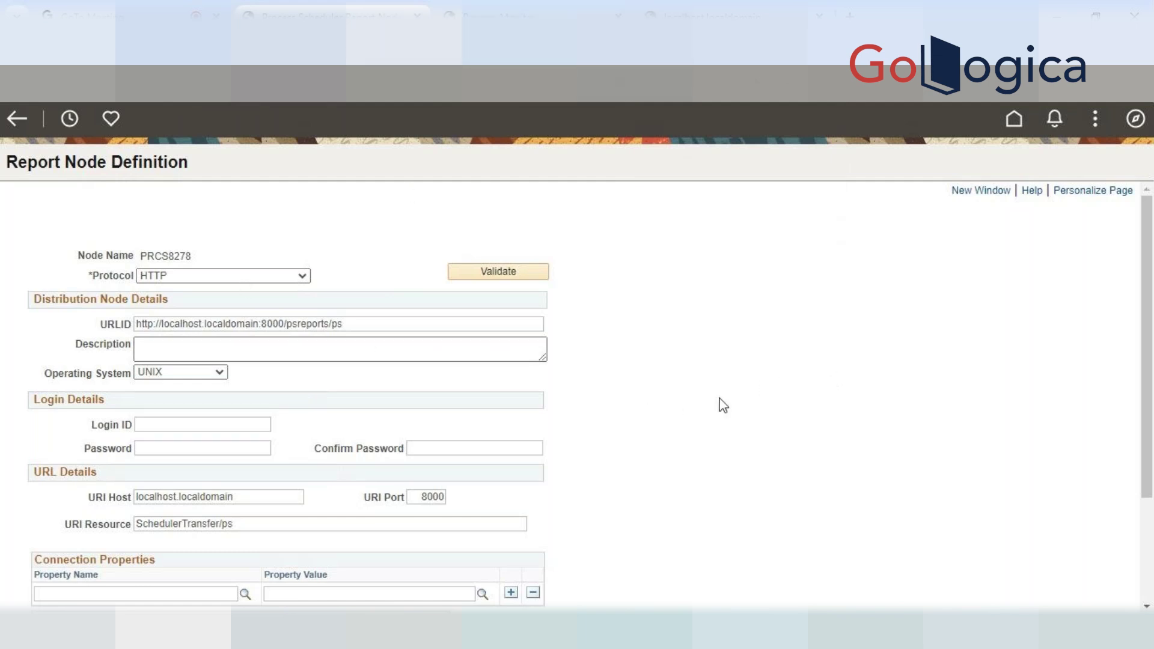
click(357, 325)
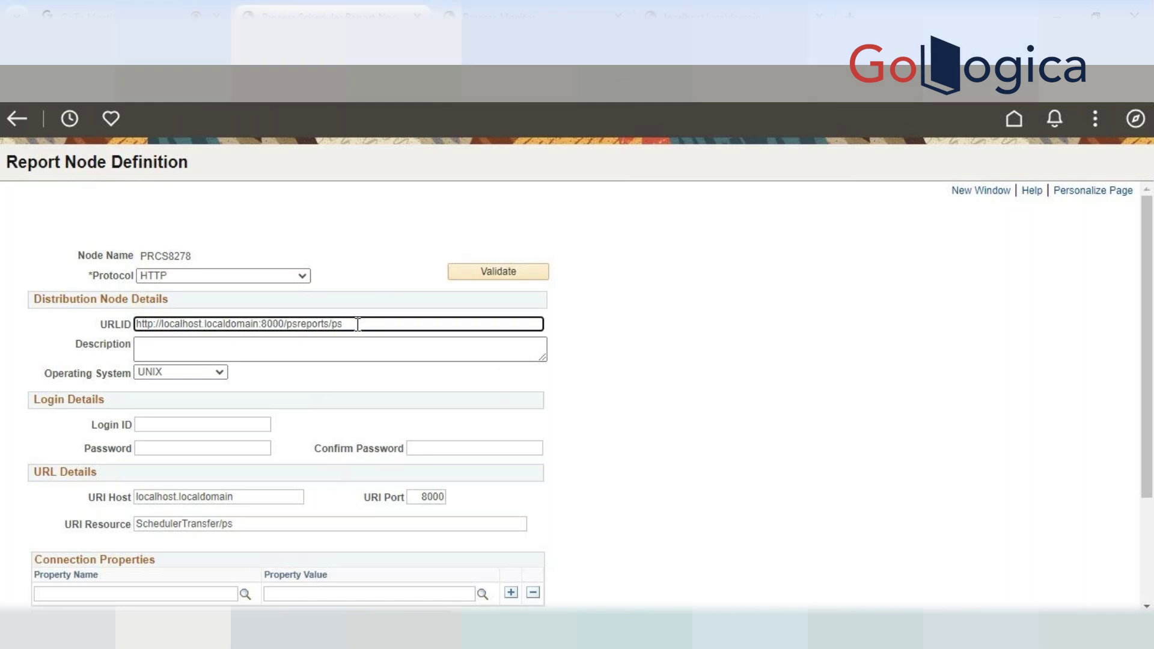
drag(282, 325, 82, 335)
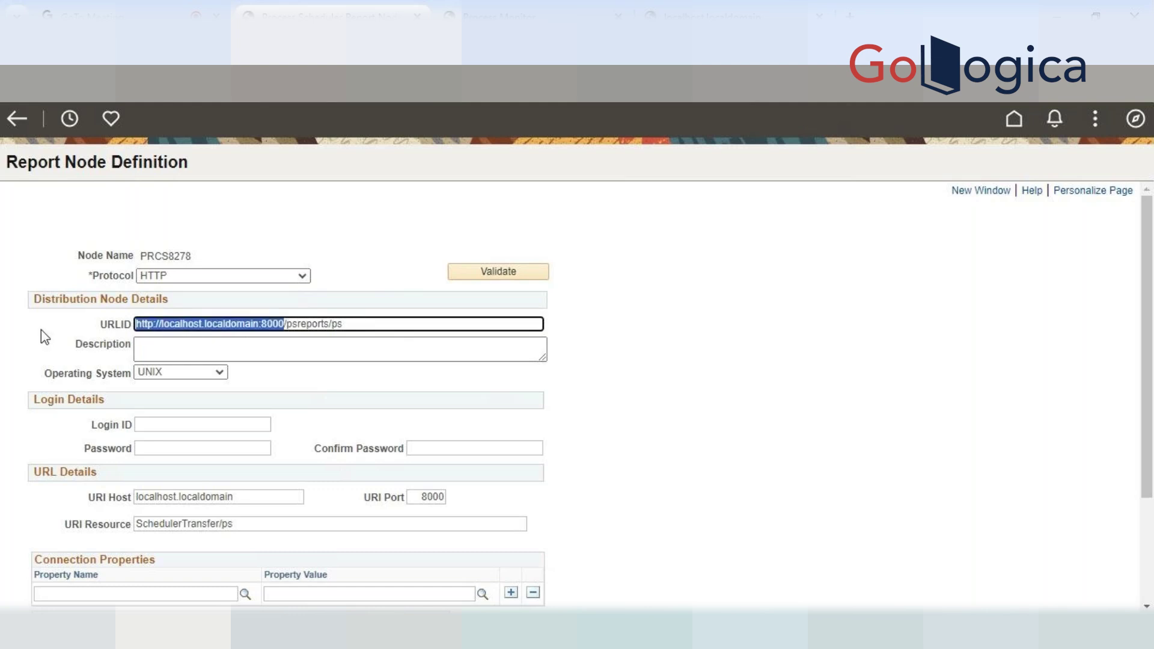
text(http://192.168.56.101:8100)
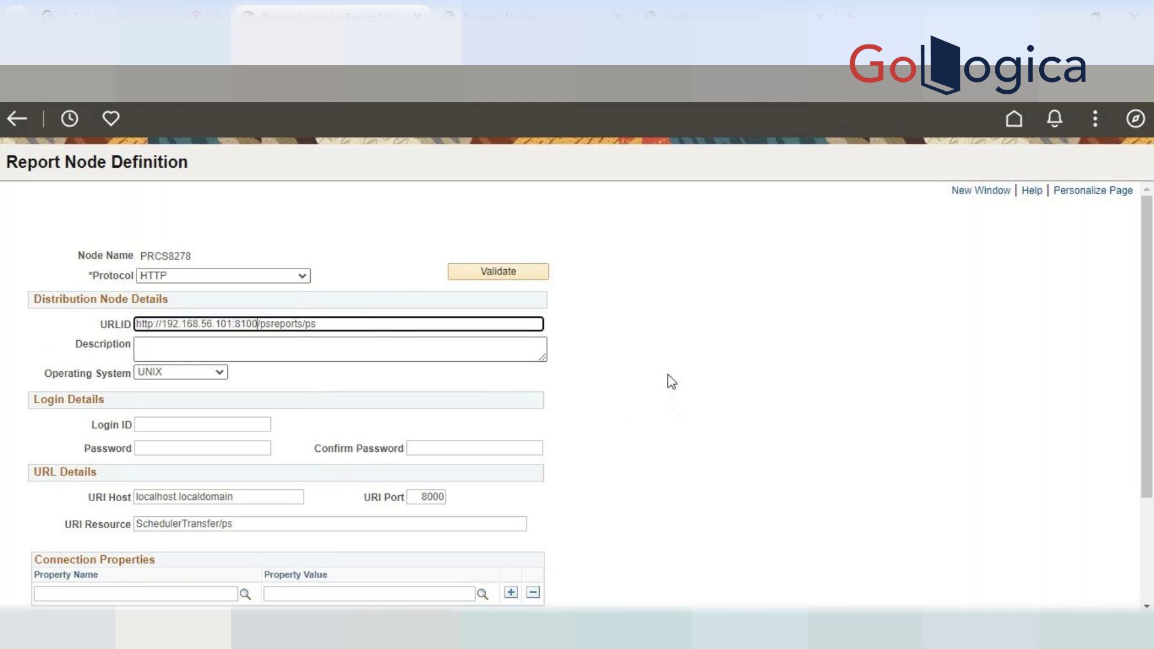
click(723, 364)
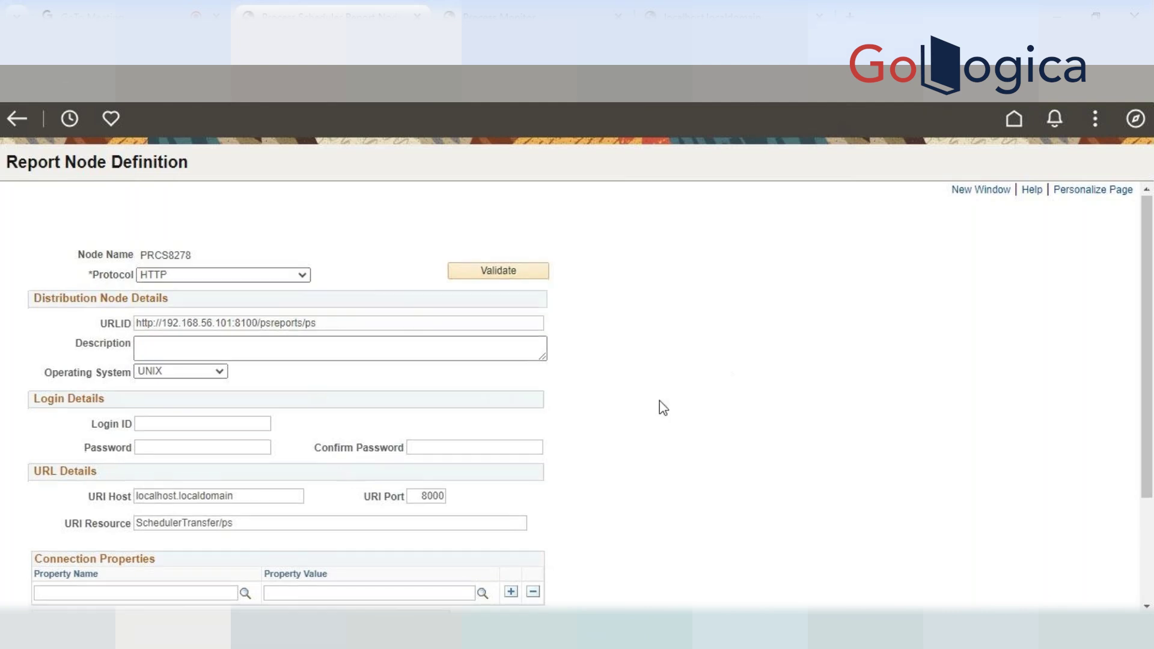
scroll(659, 400, down, 3)
click(33, 592)
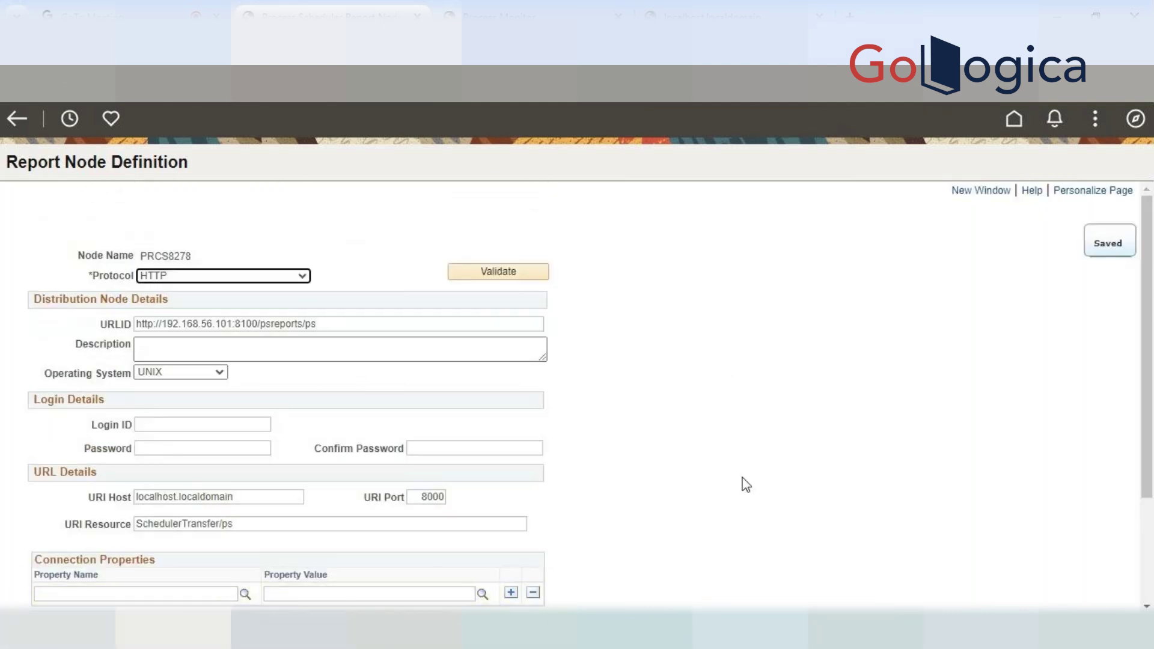
scroll(774, 459, down, 3)
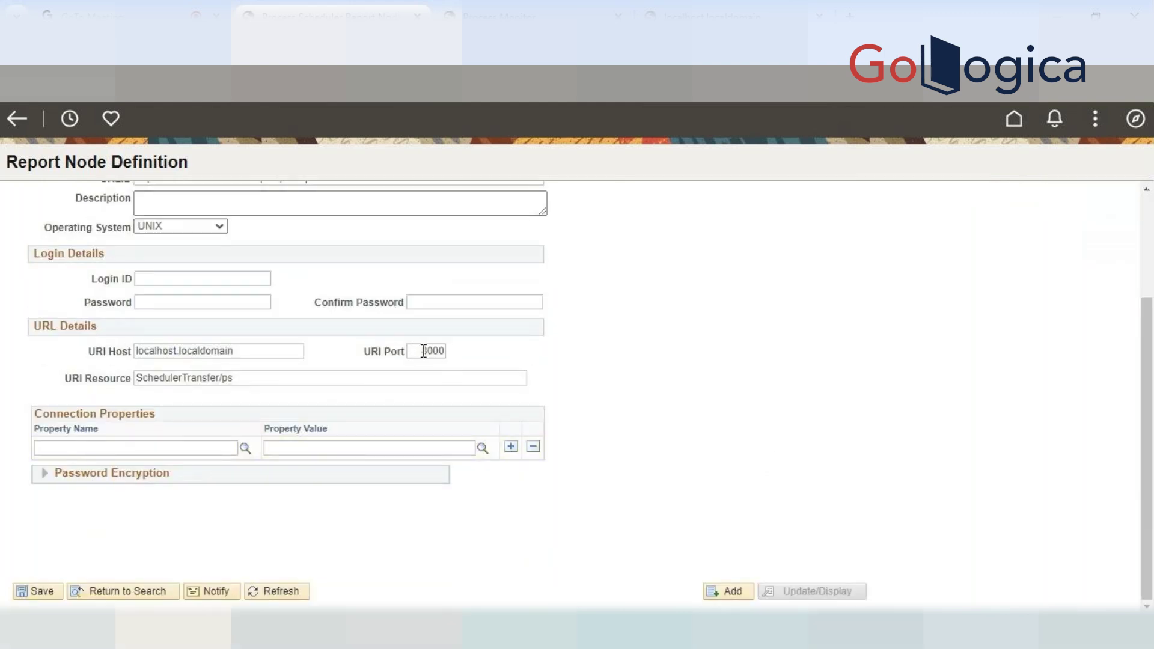
scroll(714, 371, up, 3)
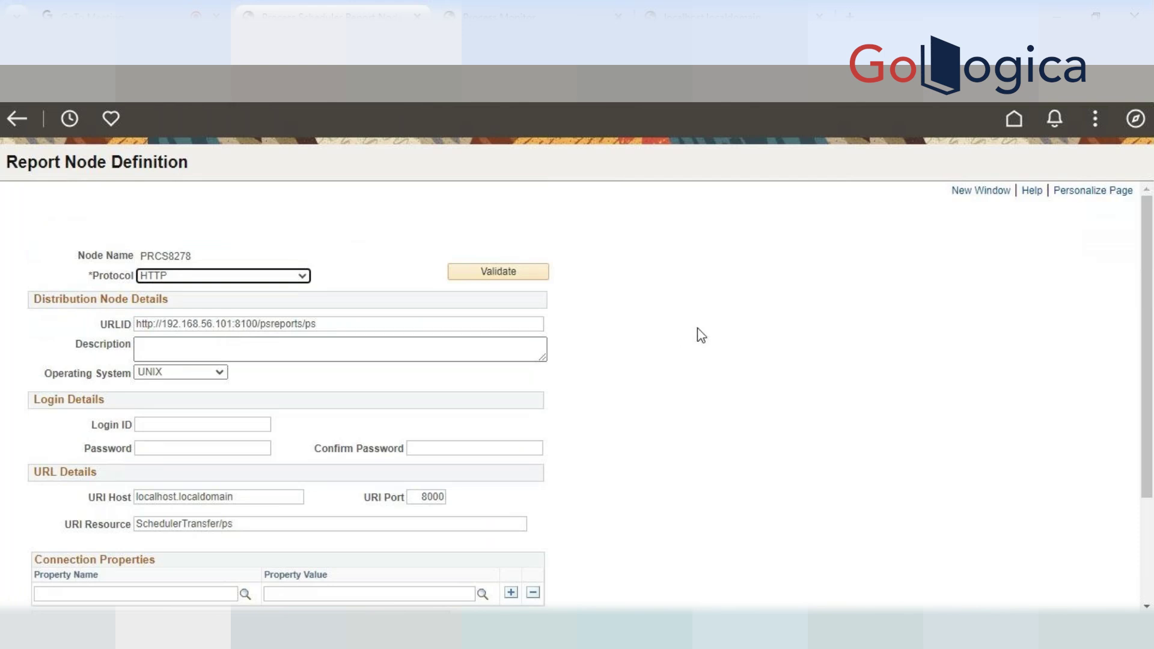
scroll(704, 333, down, 2)
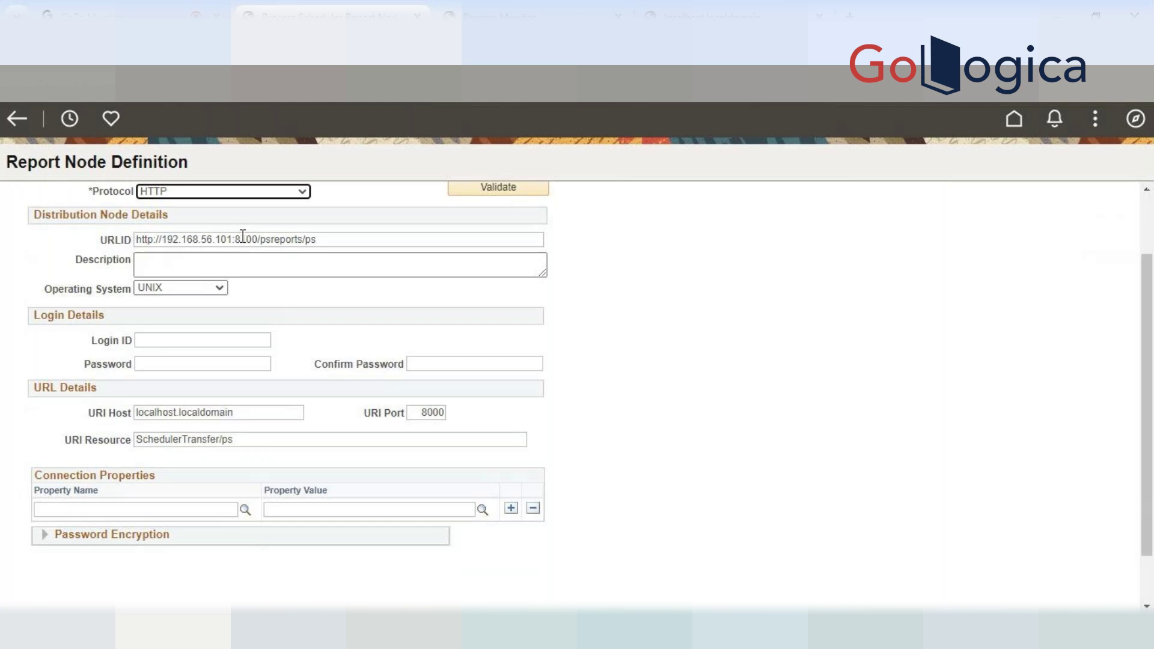
click(381, 270)
Check the URLID and URI Port fields, then return to Process Monitor's 86344 log list
click(255, 239)
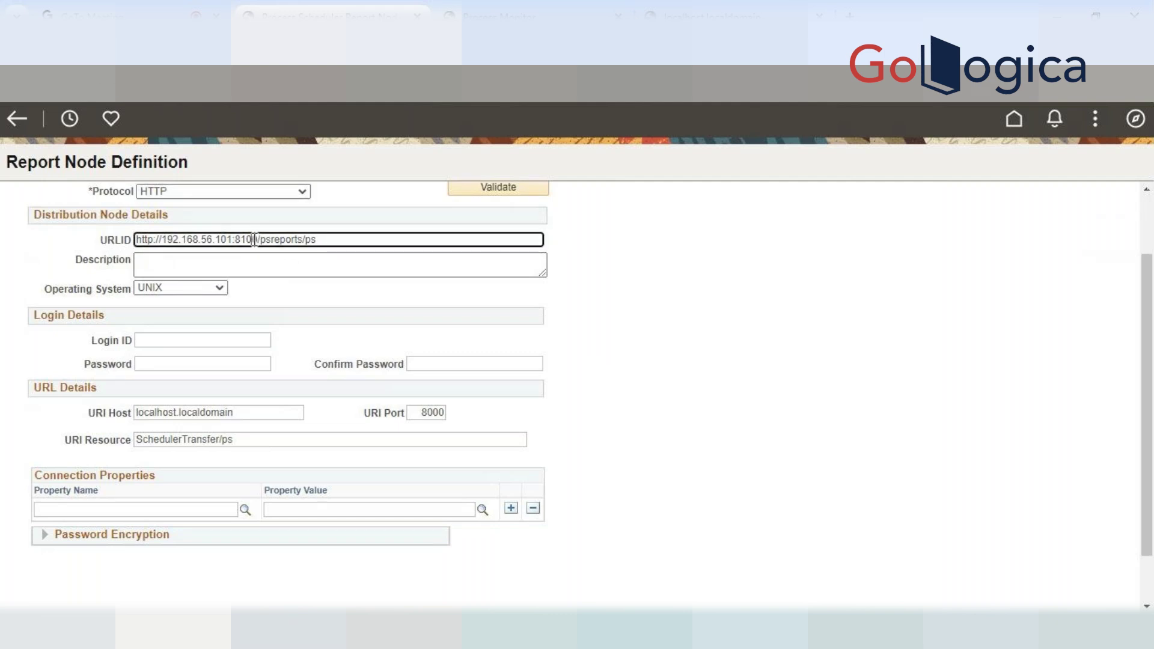
click(429, 413)
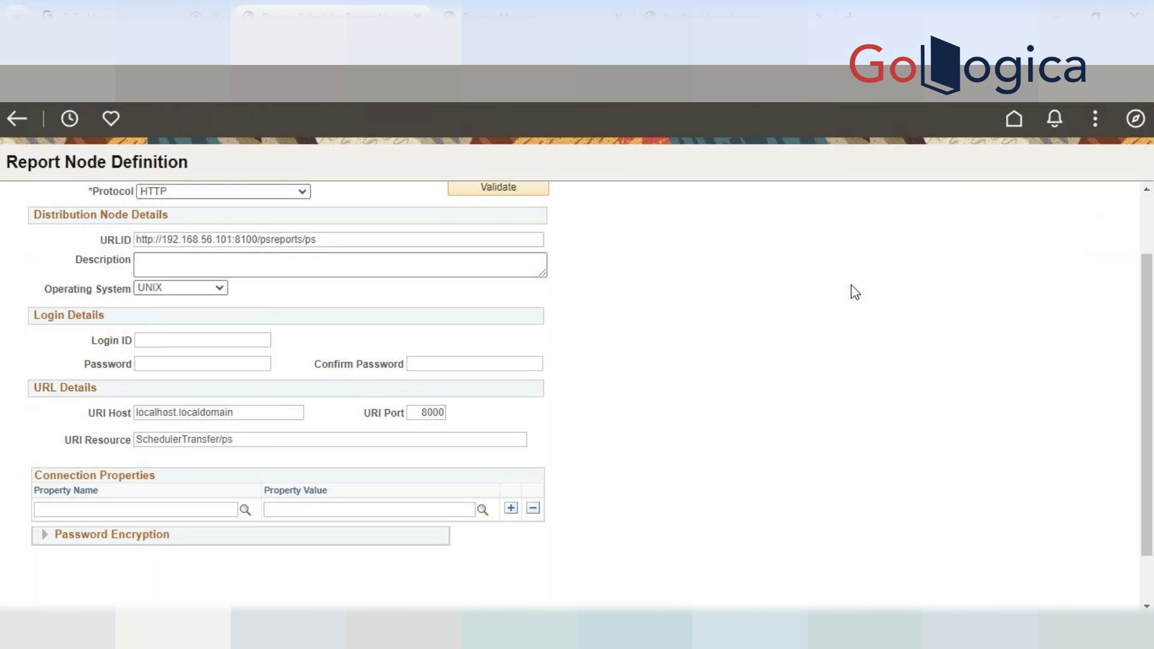
click(325, 240)
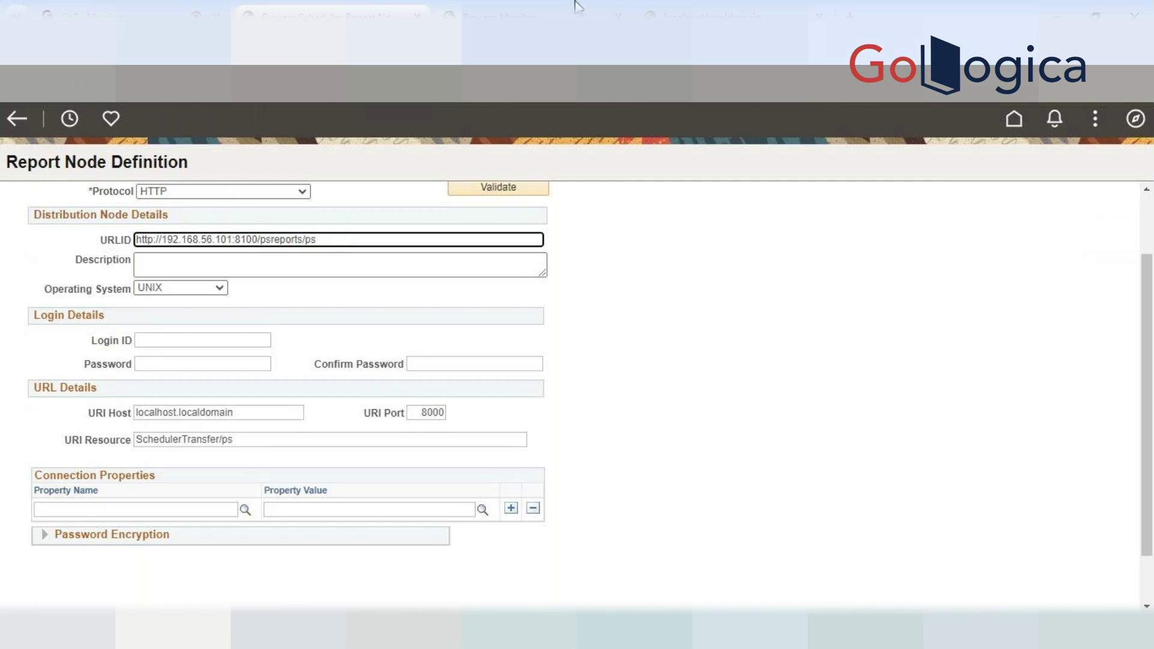
click(517, 15)
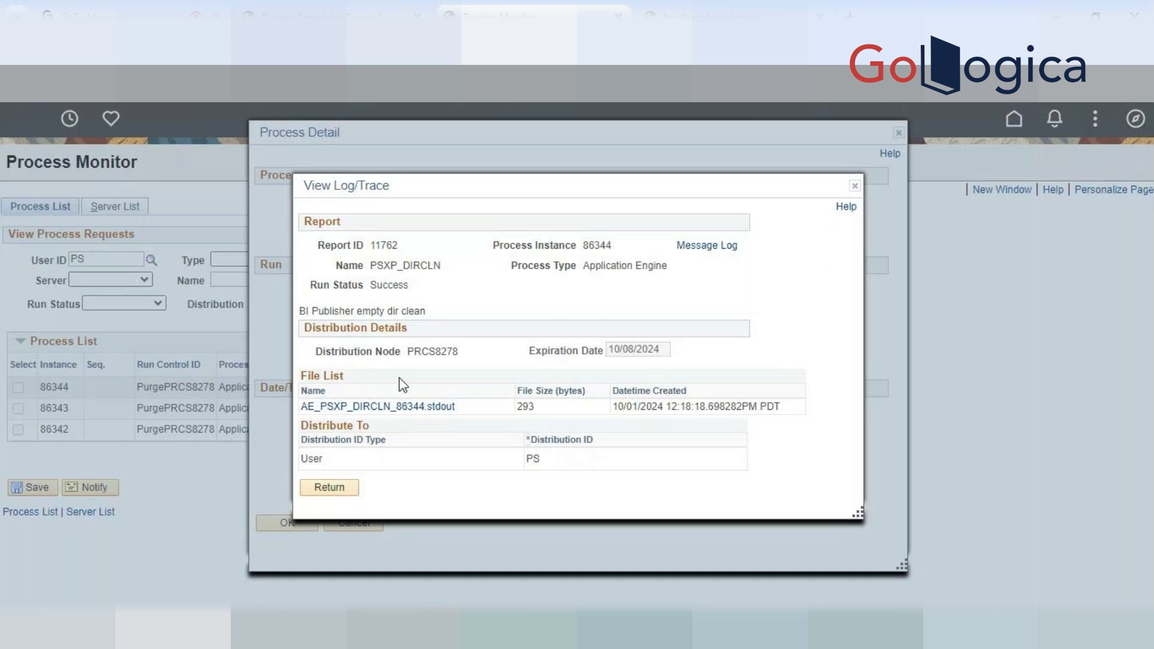
Retry the 86344 stdout link, close the error tab, then close View Log/Trace and Process Detail
click(327, 406)
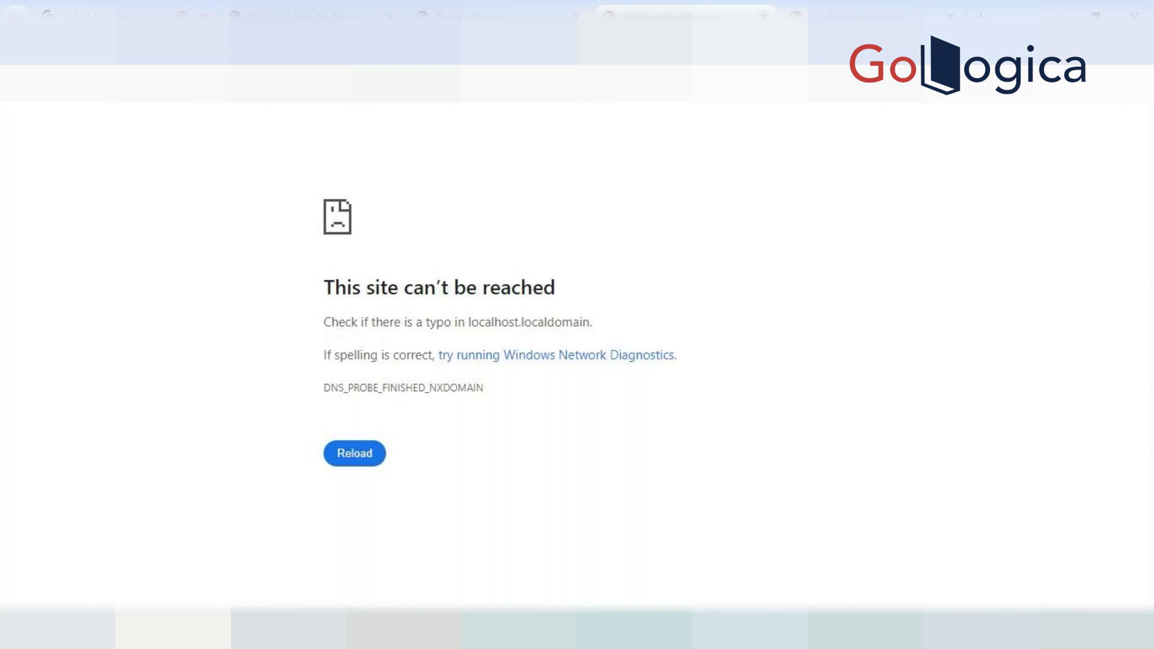
click(764, 16)
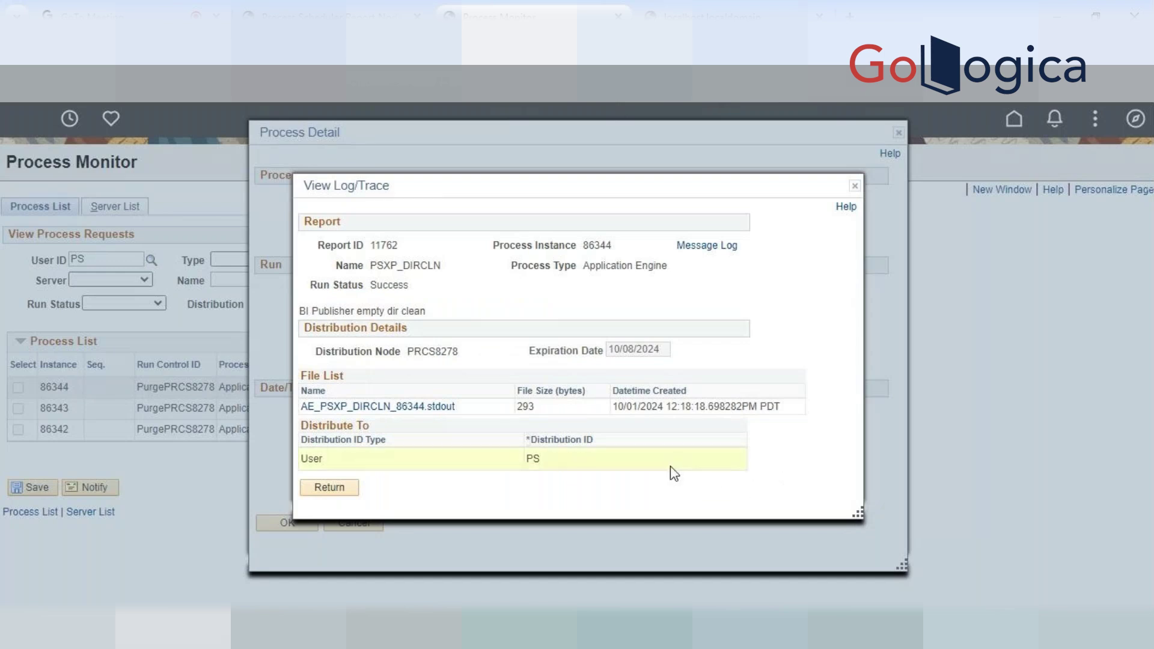
click(855, 186)
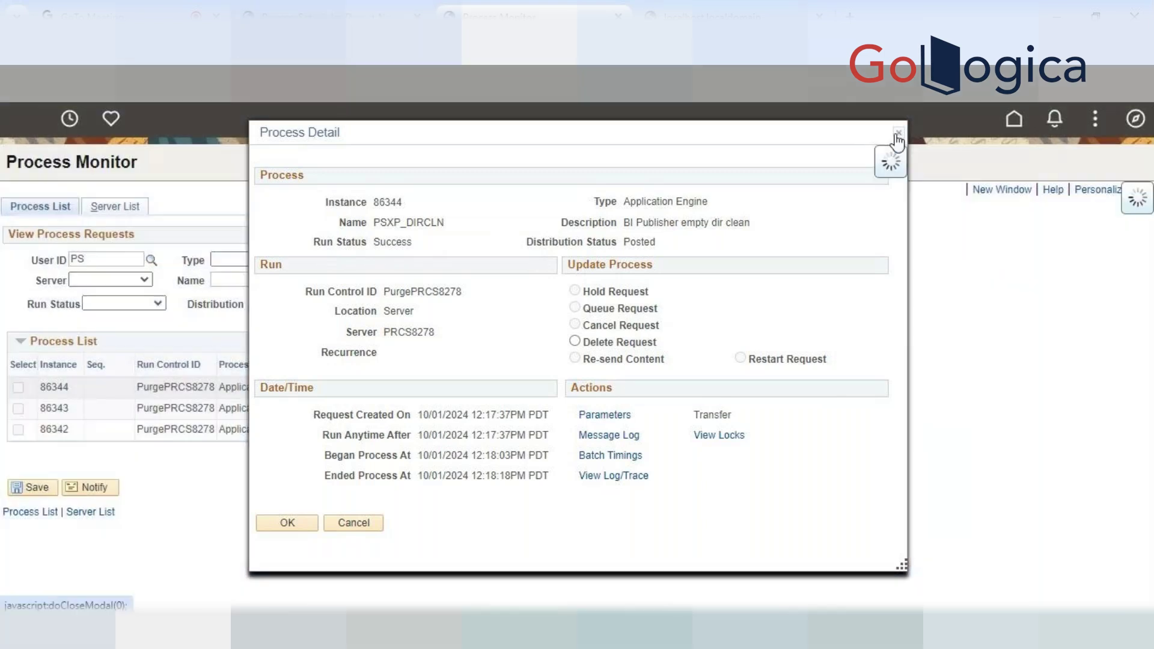
click(898, 138)
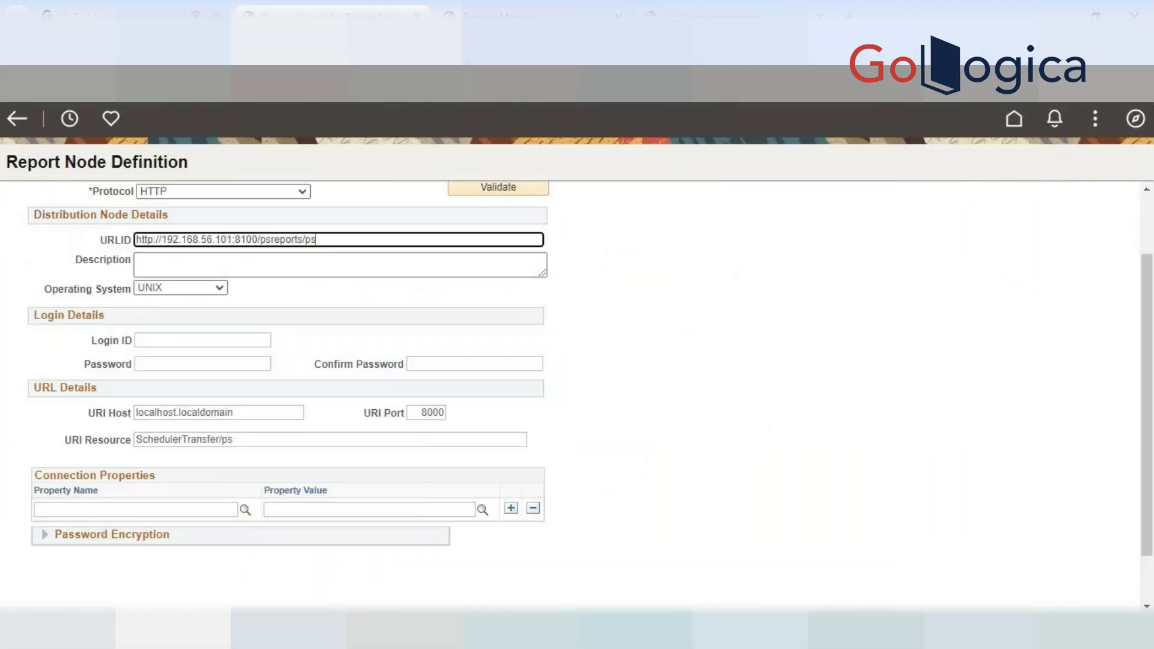
Save the PRCS8278 report node definition and go back to the Process Monitor list
scroll(725, 356, down, 1)
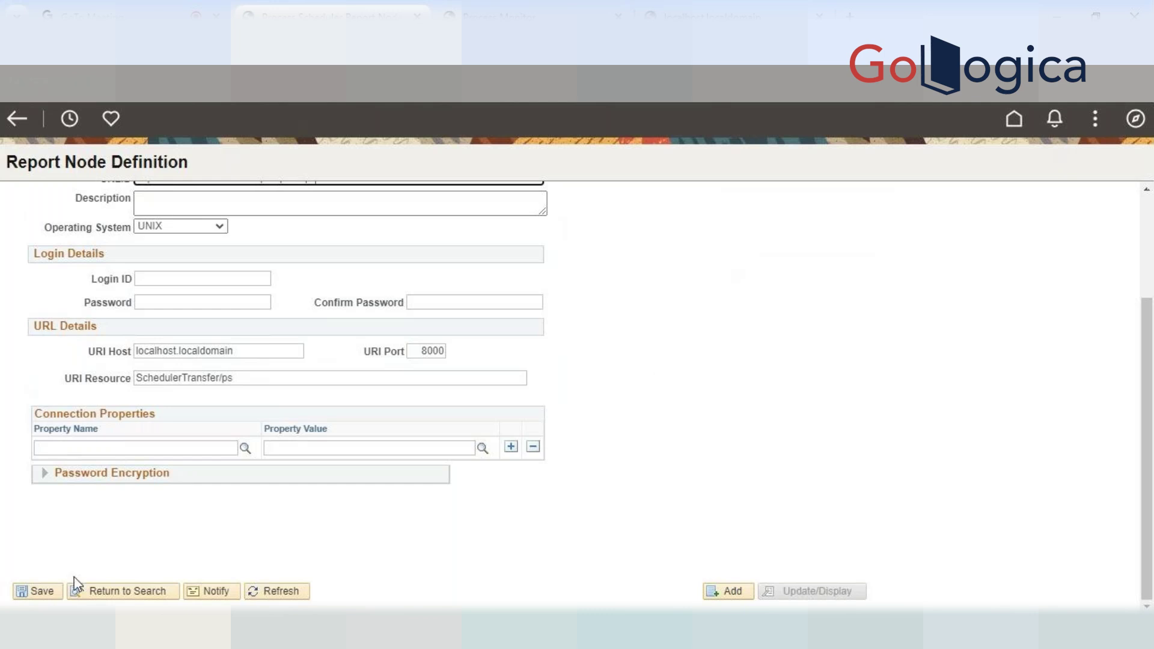
click(39, 591)
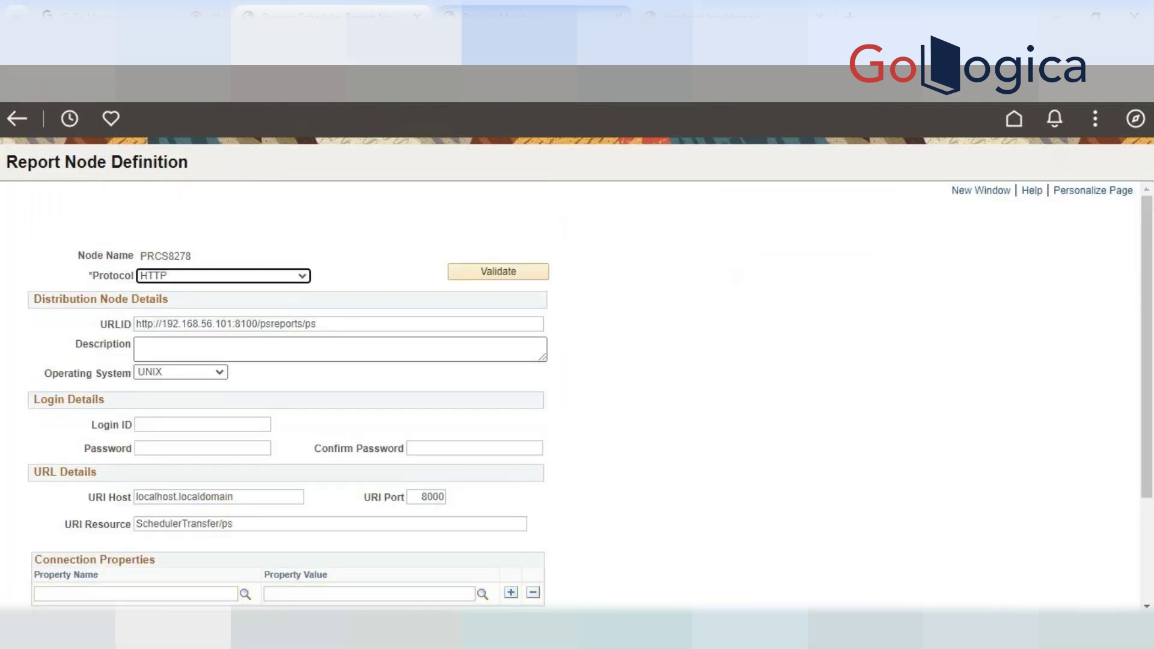
click(529, 15)
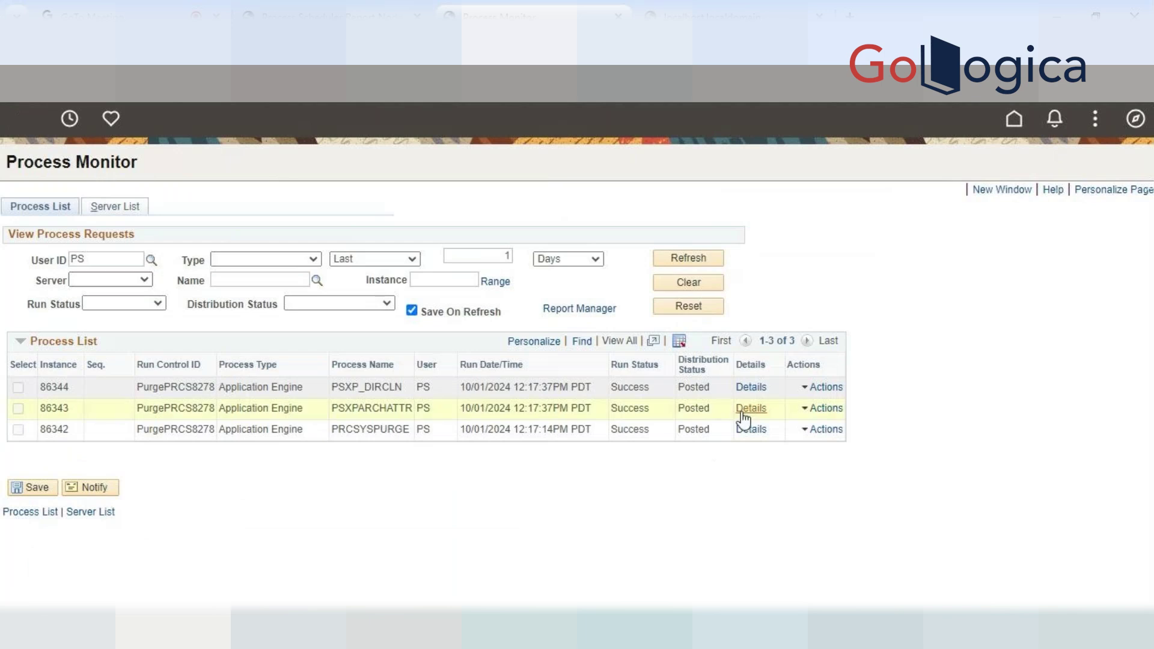
Reopen AE_PSXP_DIRCLN_86344.stdout from instance 86344's View Log/Trace list
click(749, 388)
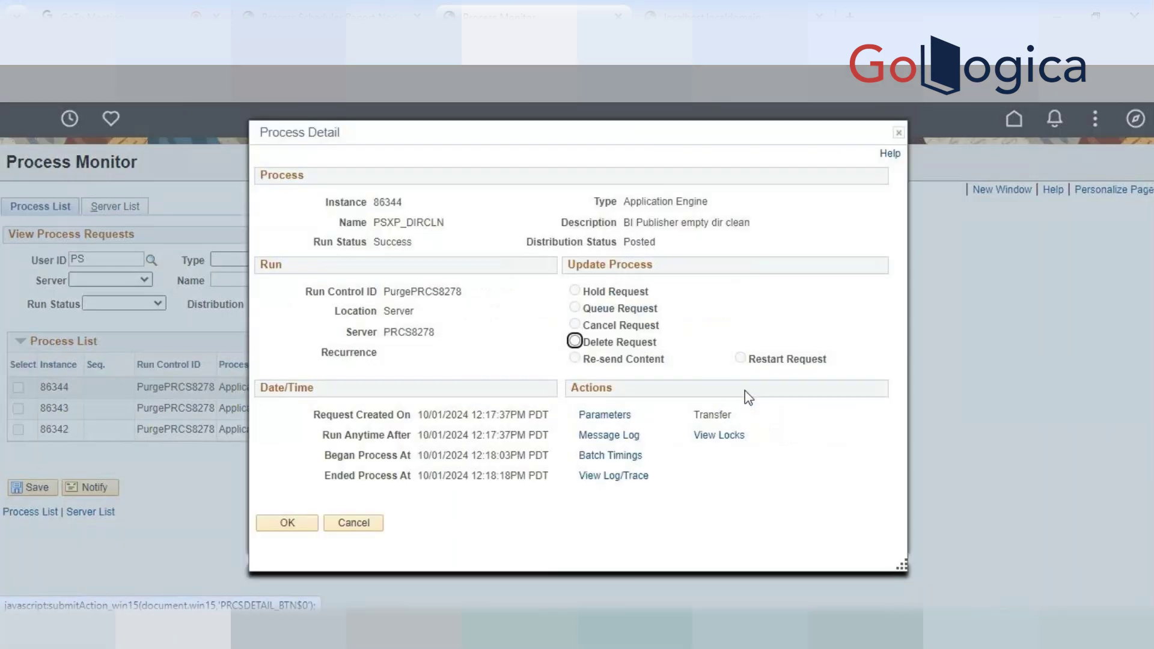
click(609, 474)
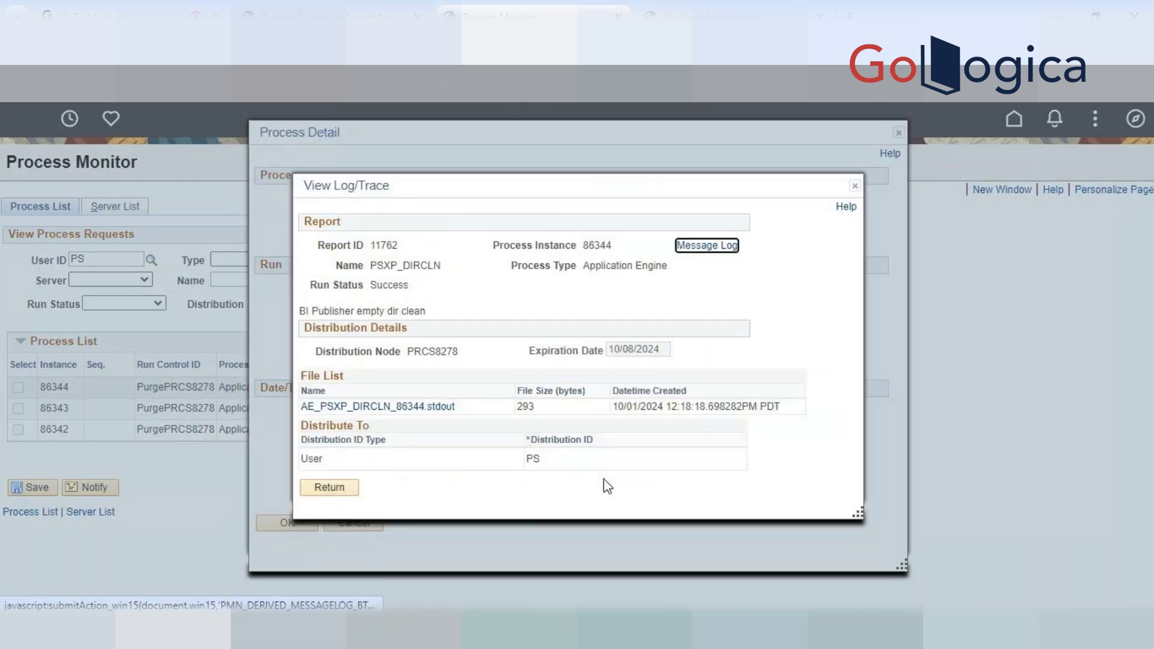
click(416, 407)
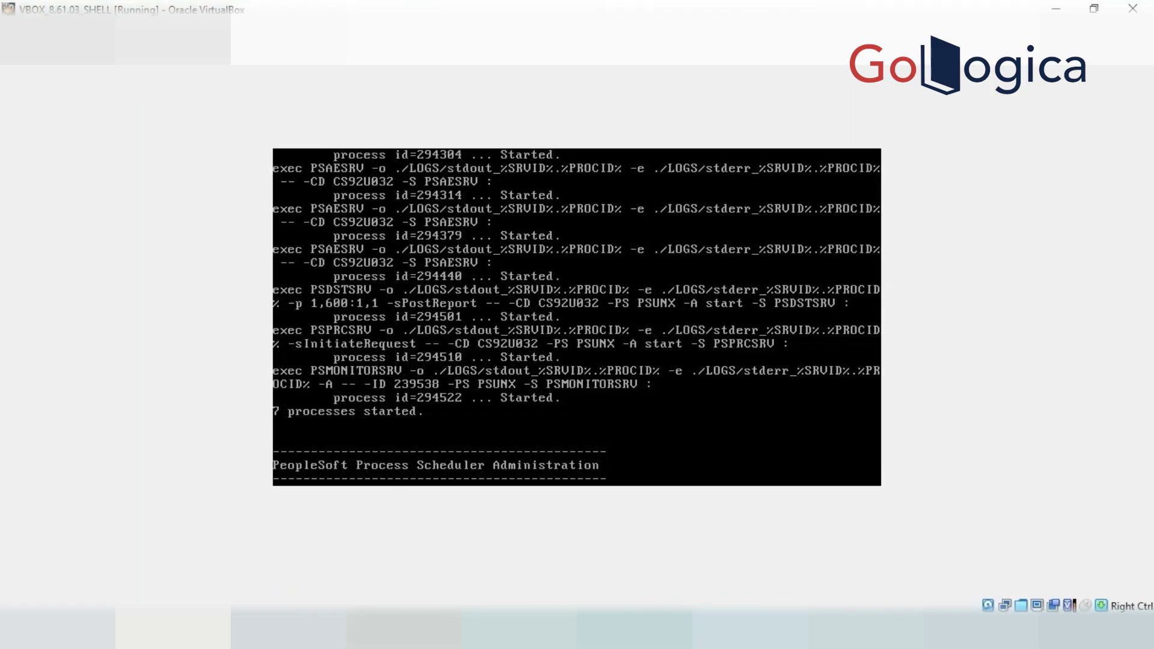
Change to $PS_CFG_HOME in the shell and list its contents
mouse_move(844, 628)
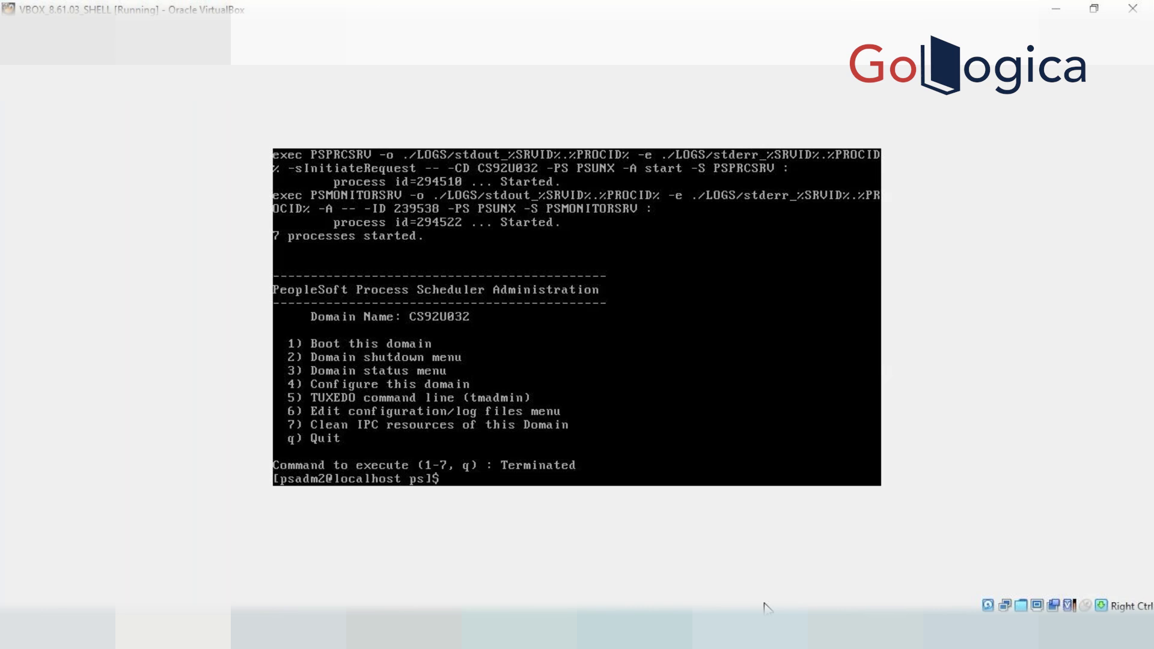
text(cd $PS_CFG_HOME)
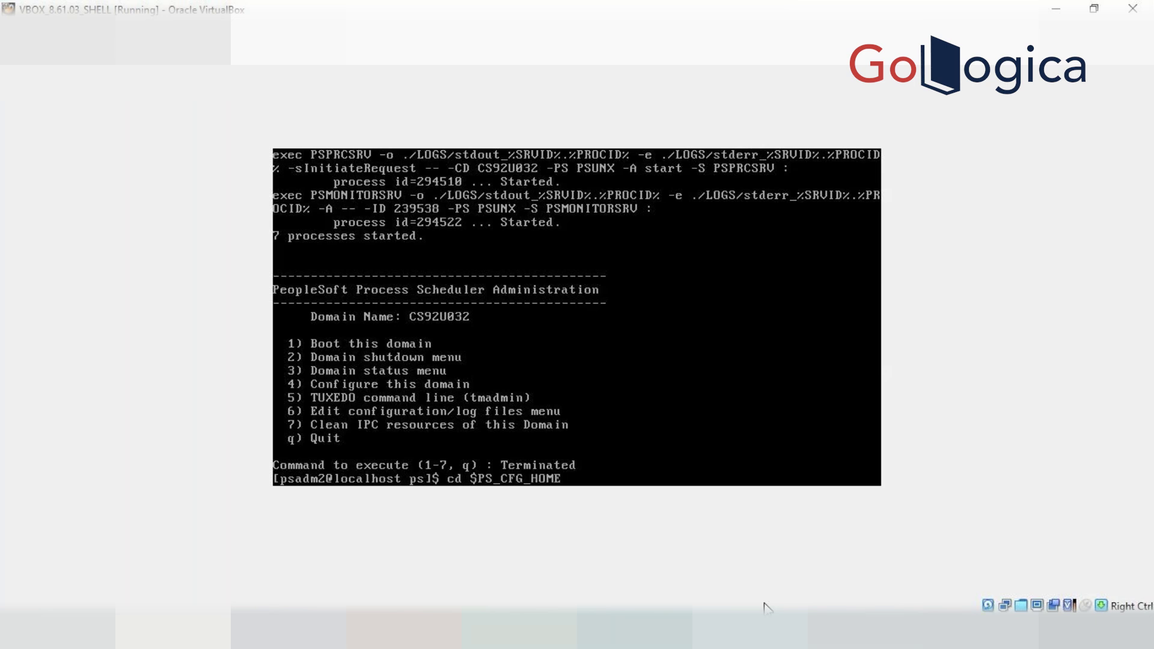
key(Return)
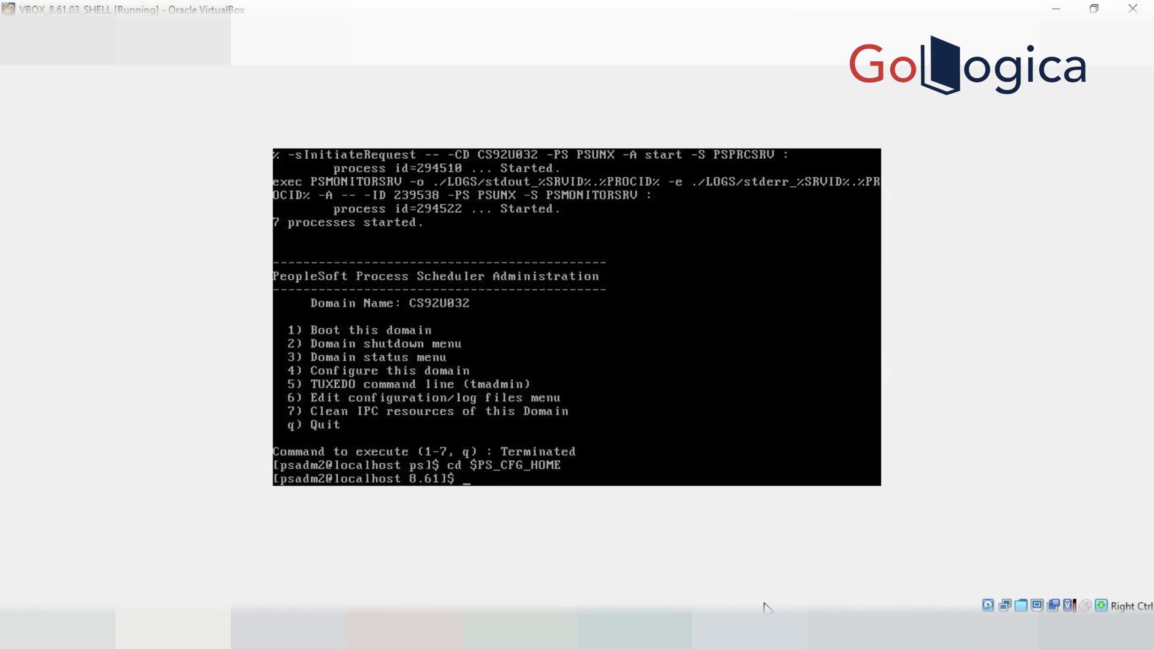
text(ls)
key(Return)
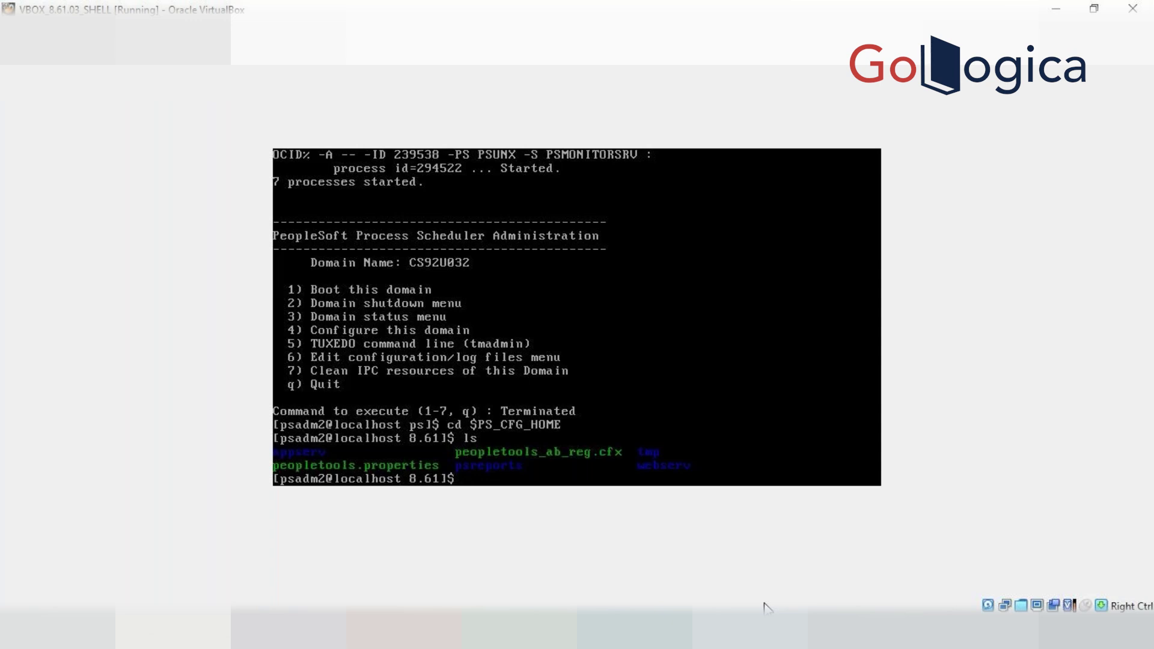
Enter psreports/CS92U032 and list its dated folders 20240925 to 20241001
text(cd psr)
key(Tab)
key(Return)
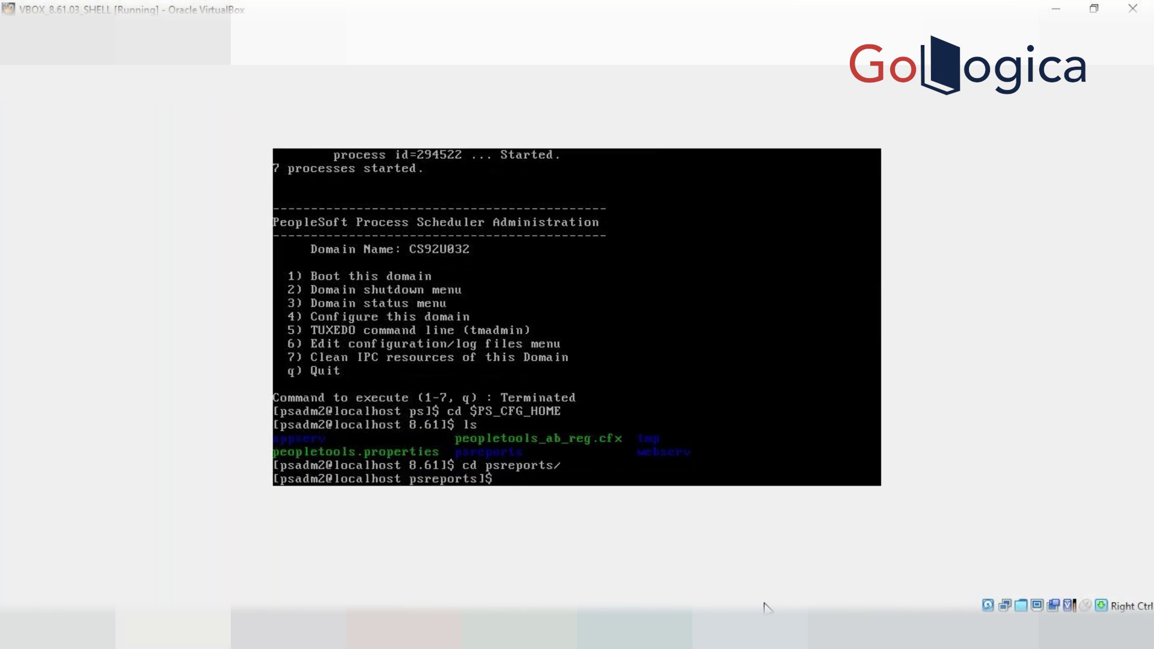
text(ls)
key(Return)
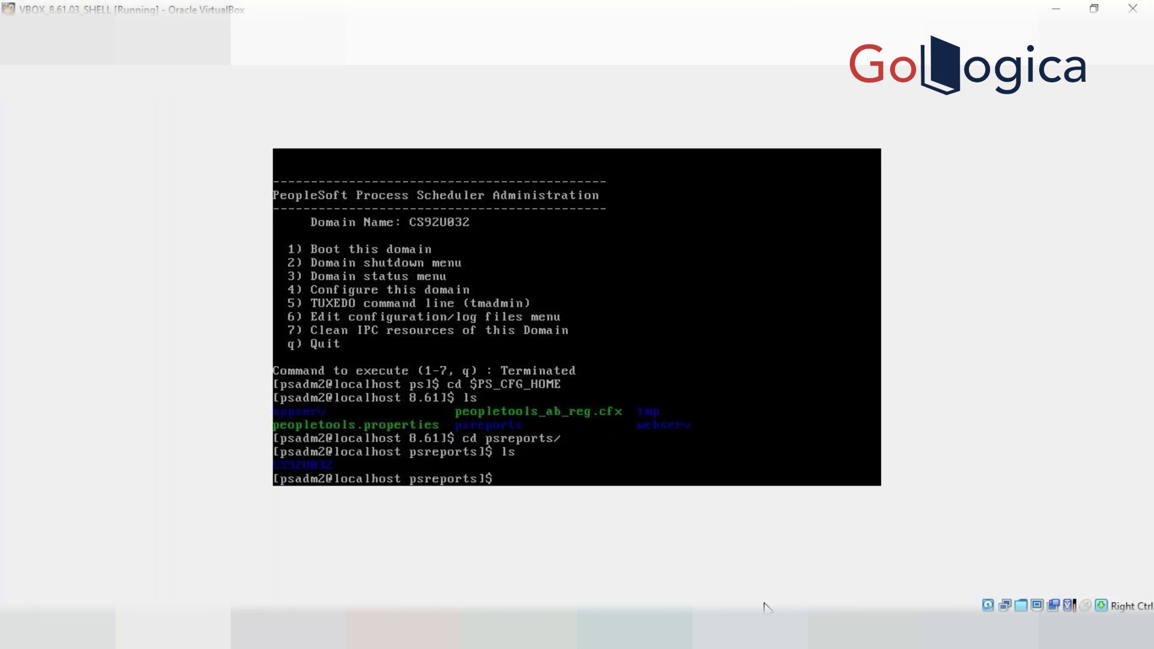
text(cd CS)
key(Tab)
key(Return)
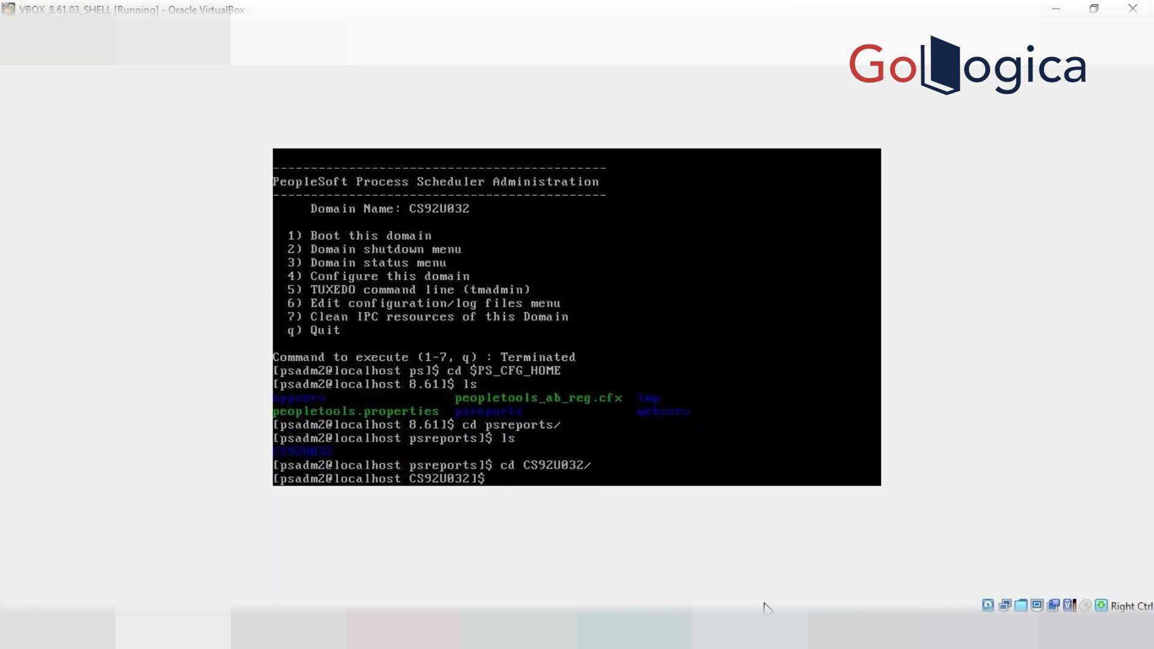
text(ls)
key(Return)
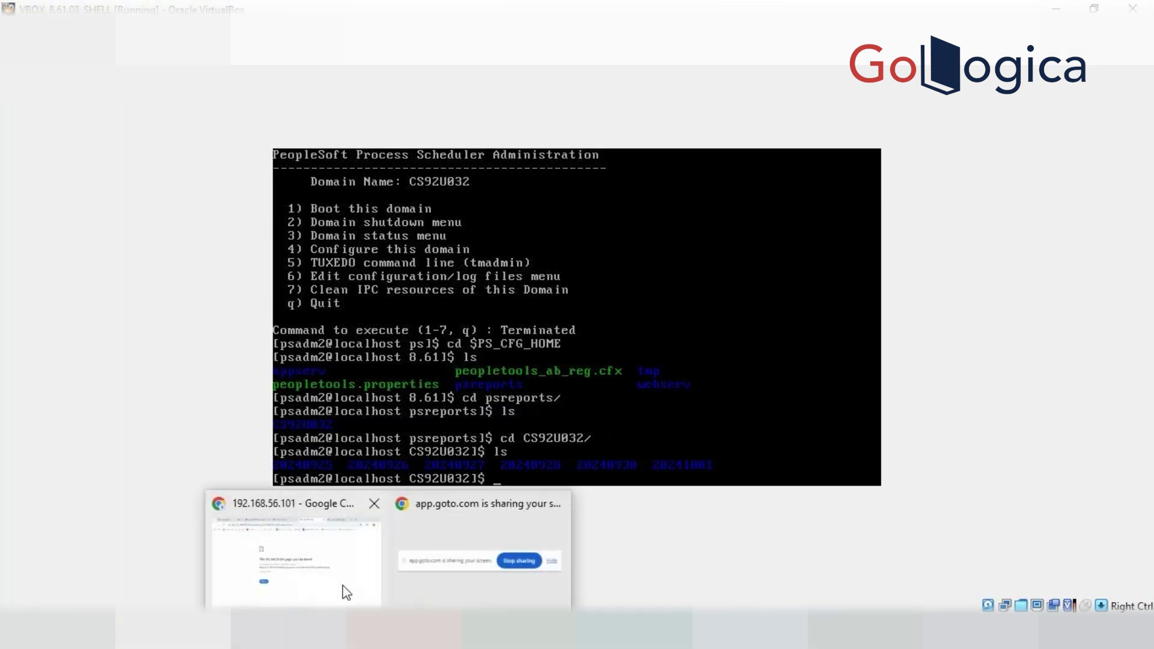
click(343, 591)
click(498, 9)
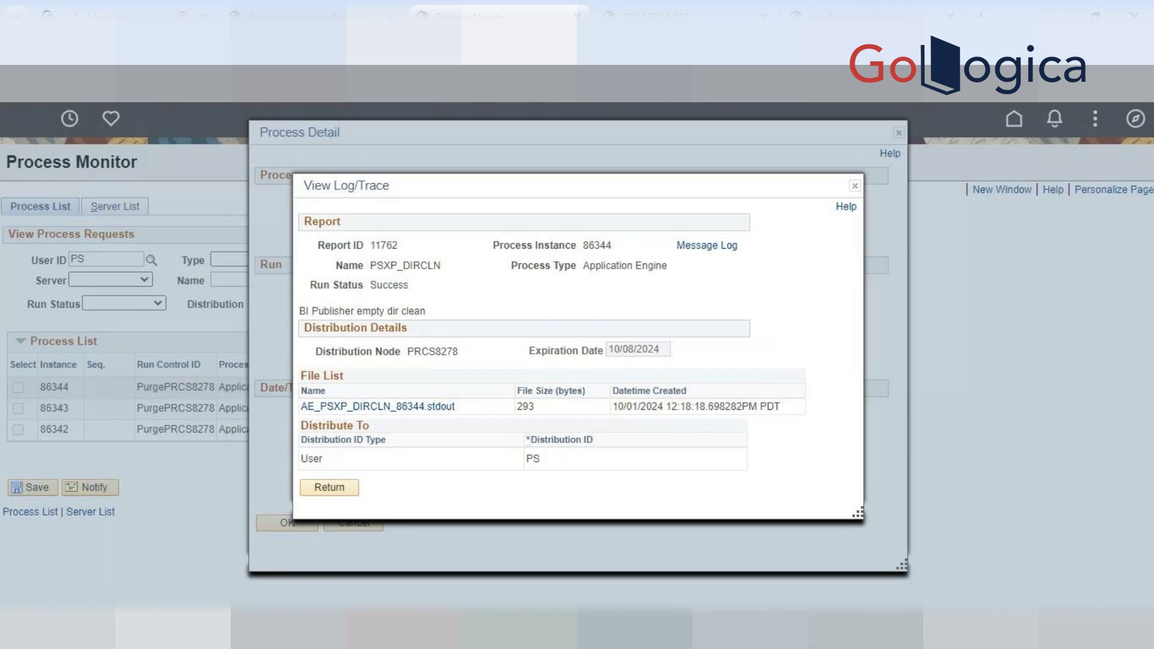
click(941, 528)
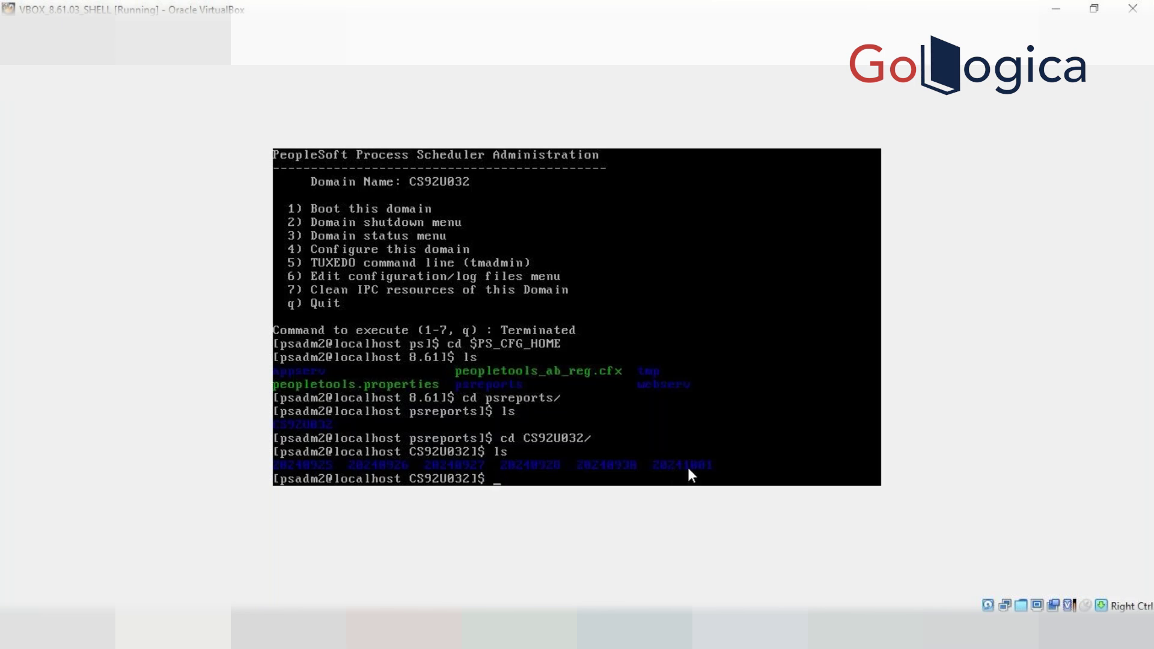
Enter the 20241001 folder and list its report folders
text(cd 20241001)
key(Return)
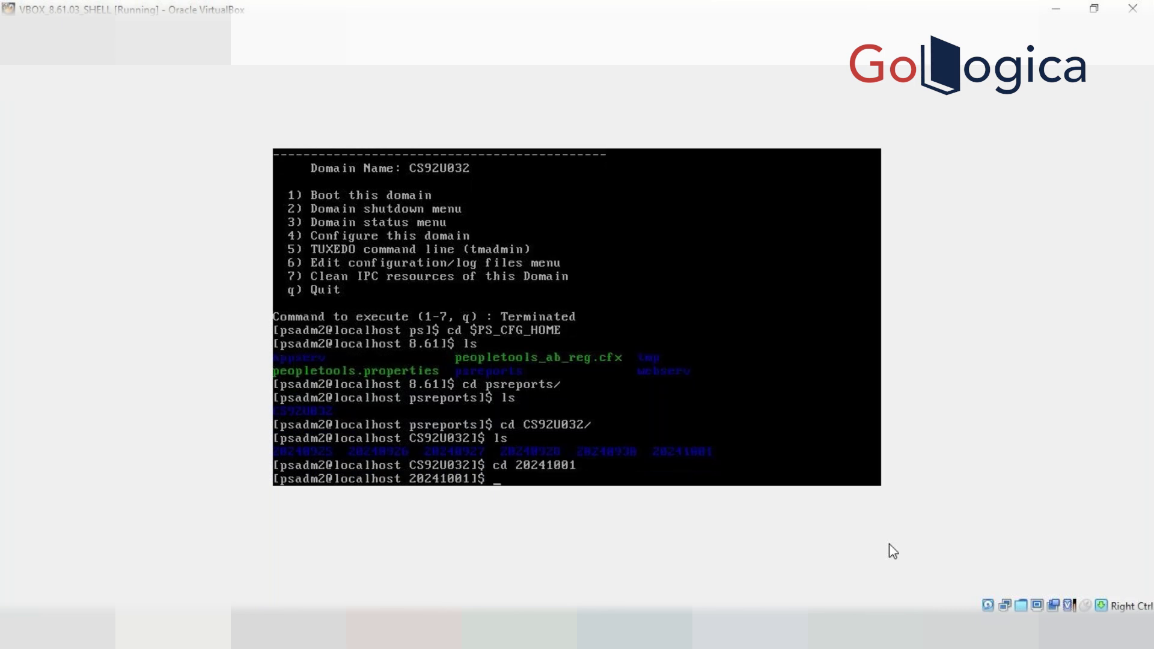
text(ls)
key(Return)
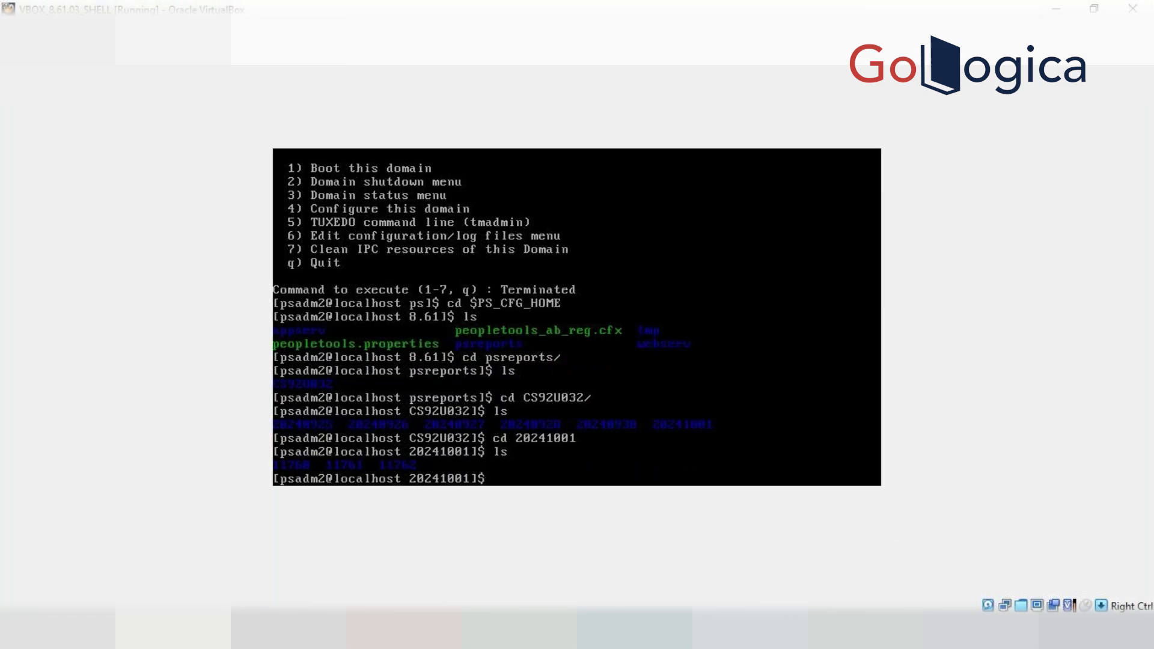
Check report ID 11762 on the Process Monitor page in Chrome
click(350, 579)
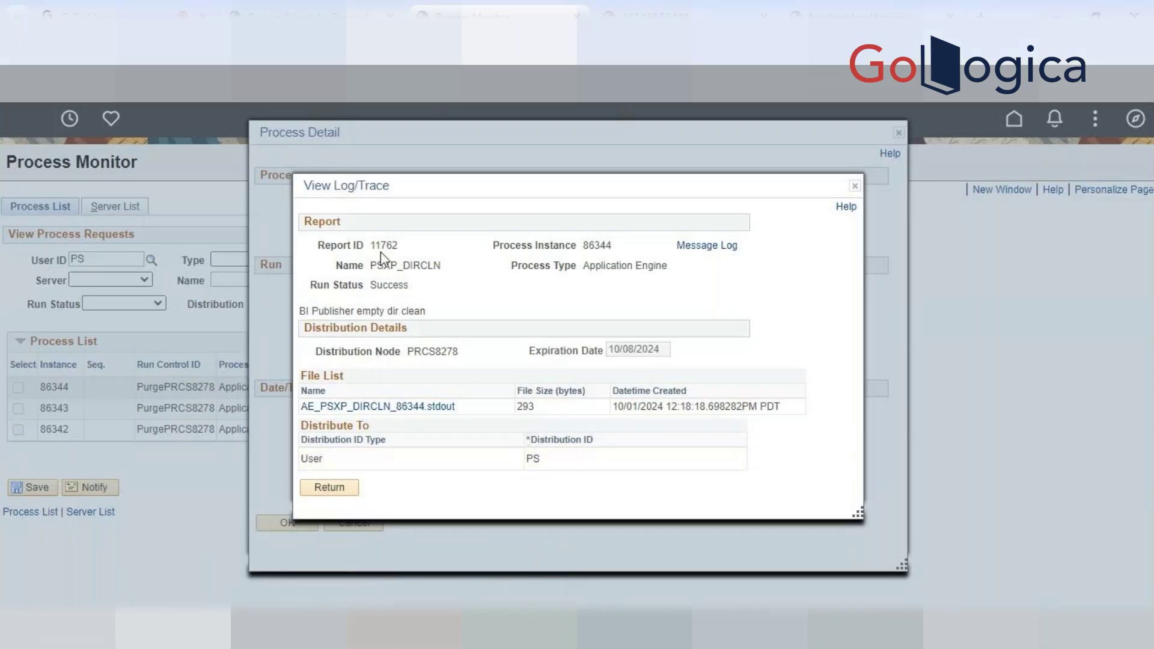
drag(398, 245, 375, 246)
click(387, 265)
Enter the 11762 folder in the terminal and list its AE_PSXP_DIRCLN_86344.stdout file
click(673, 631)
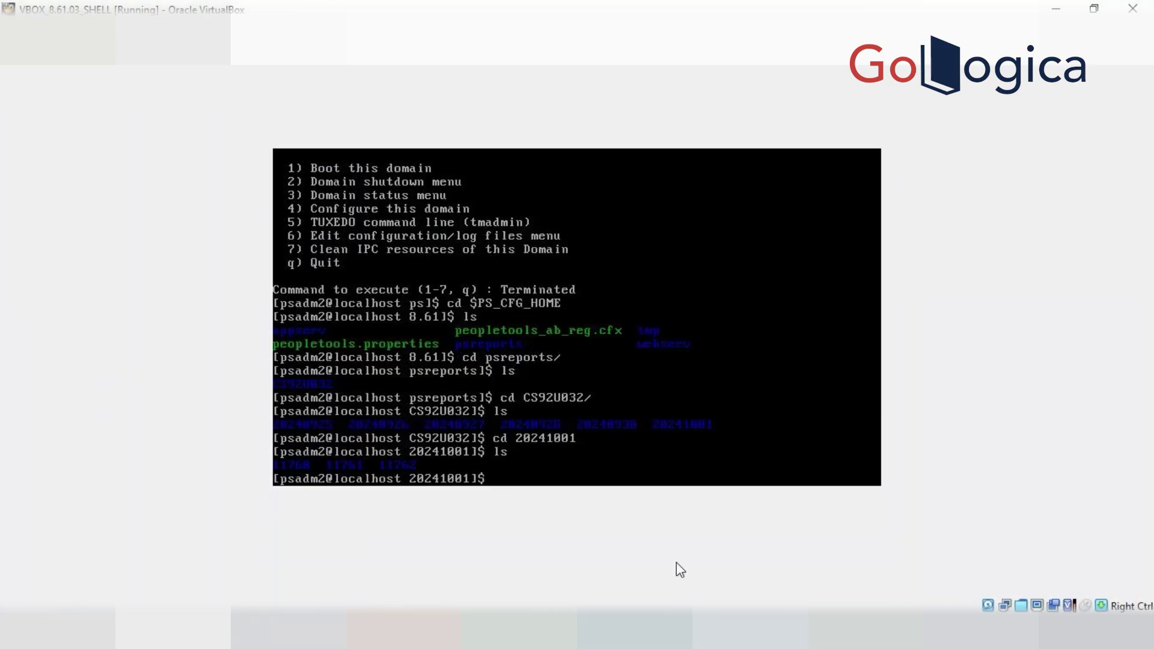
text(cd 11762)
key(Return)
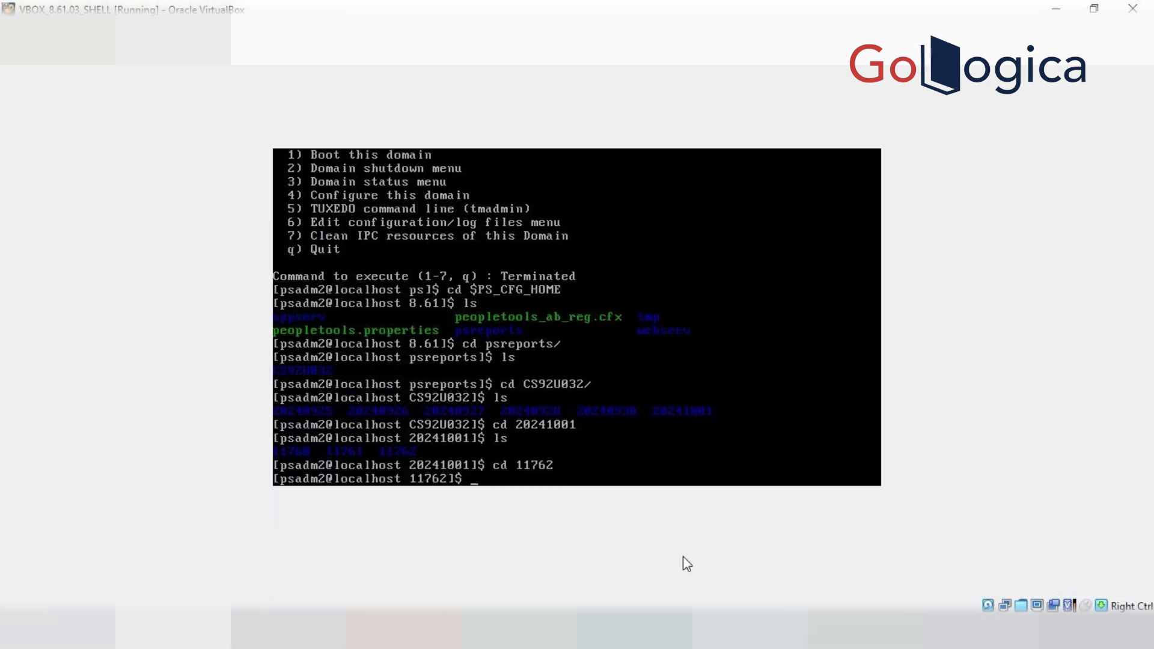
text(ls)
key(Return)
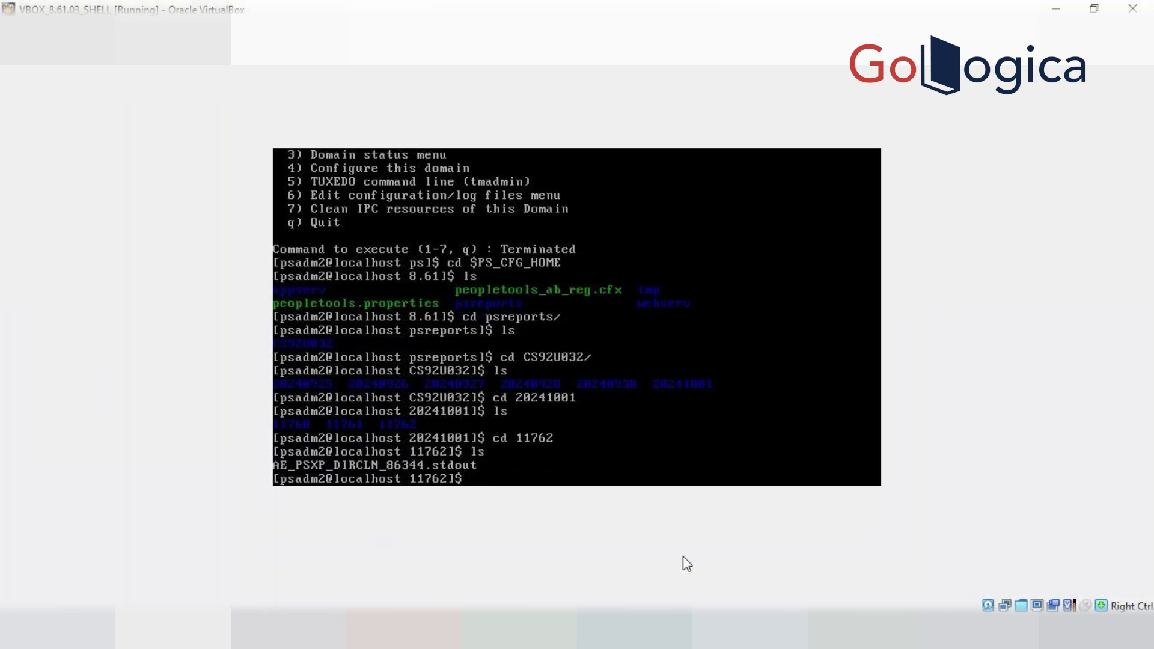
text(vi)
key(BackSpace)
key(BackSpace)
Close the View Log/Trace and Process Detail windows for instance 86344 in Process Monitor
mouse_move(400, 632)
click(309, 556)
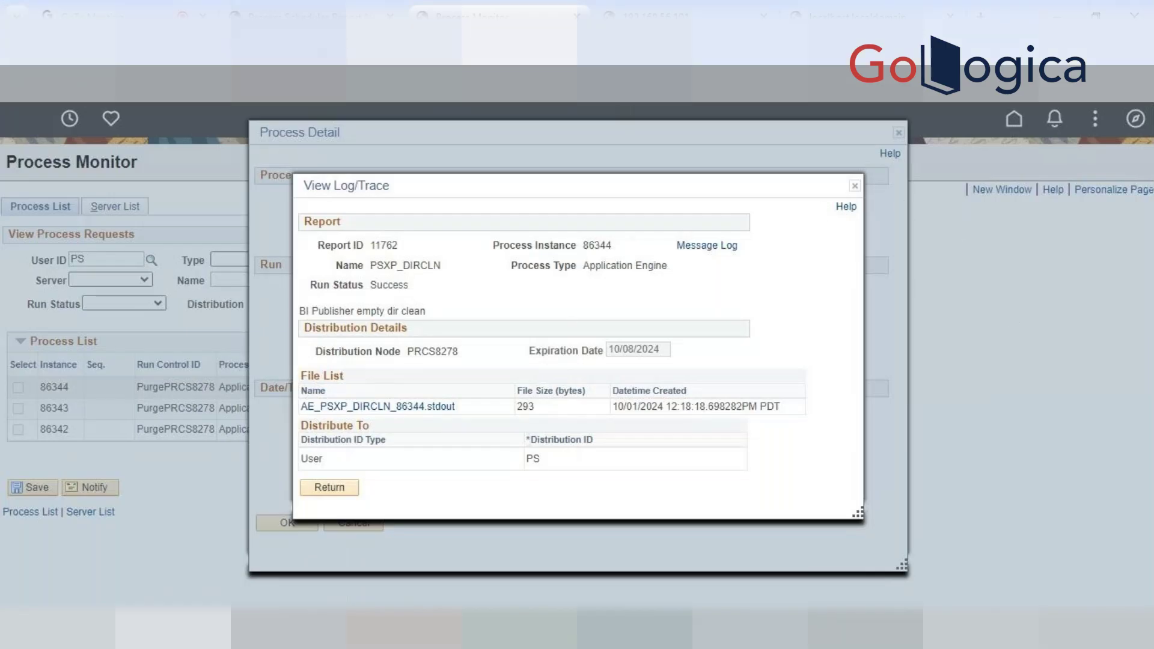
key(alt+Tab)
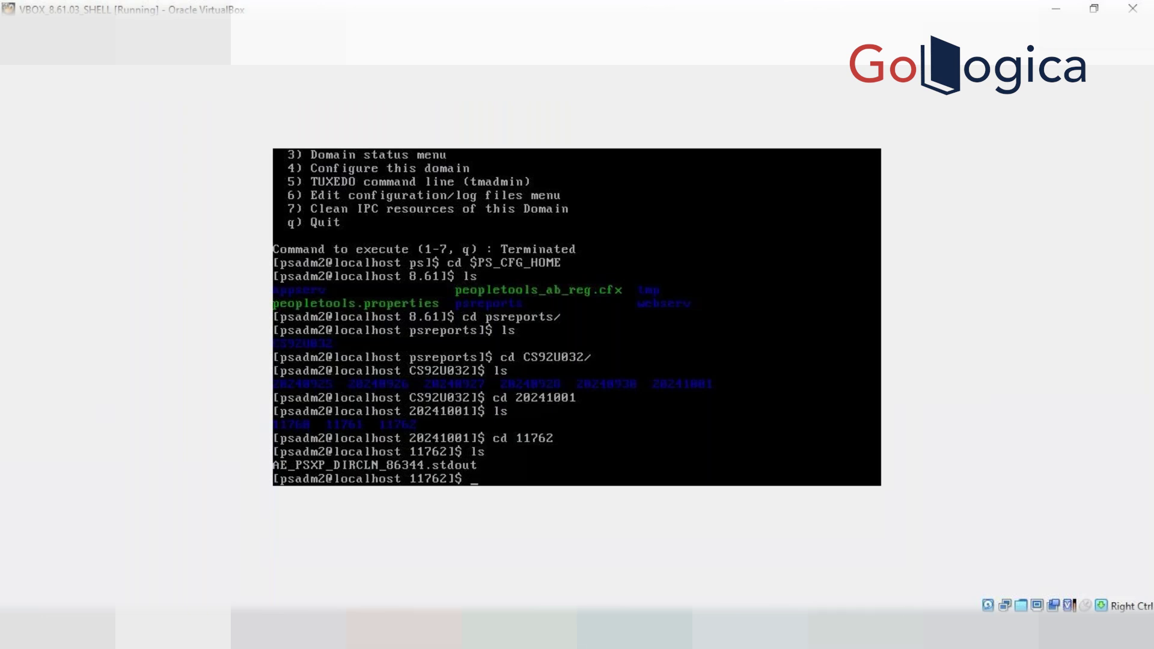
click(387, 632)
click(298, 576)
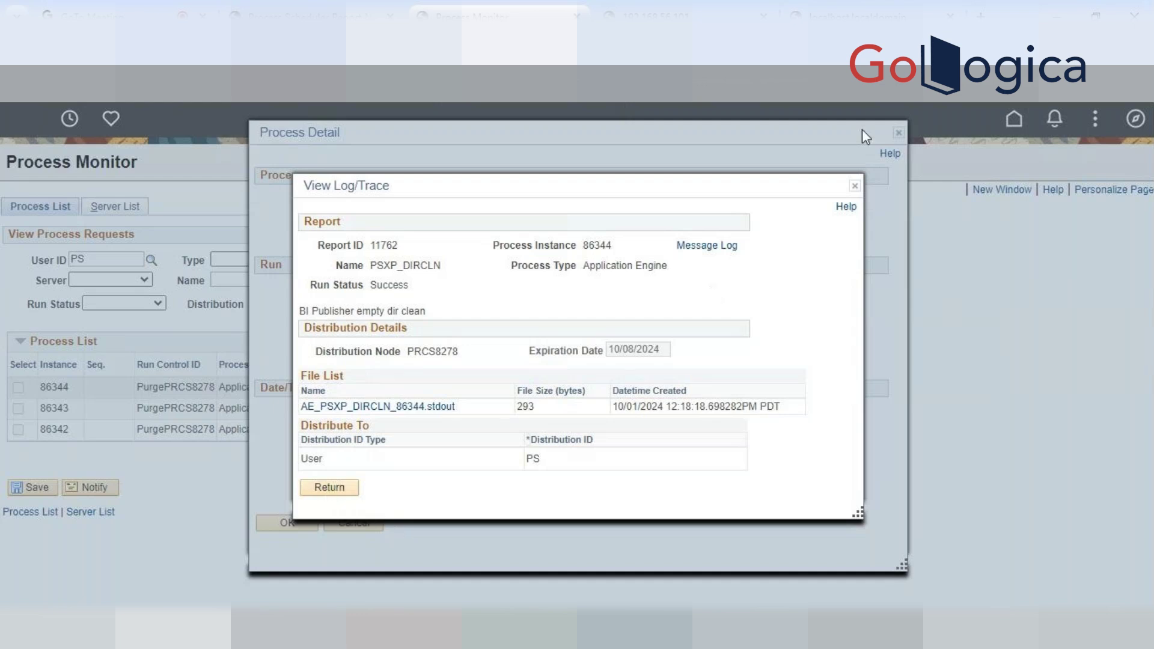
click(855, 185)
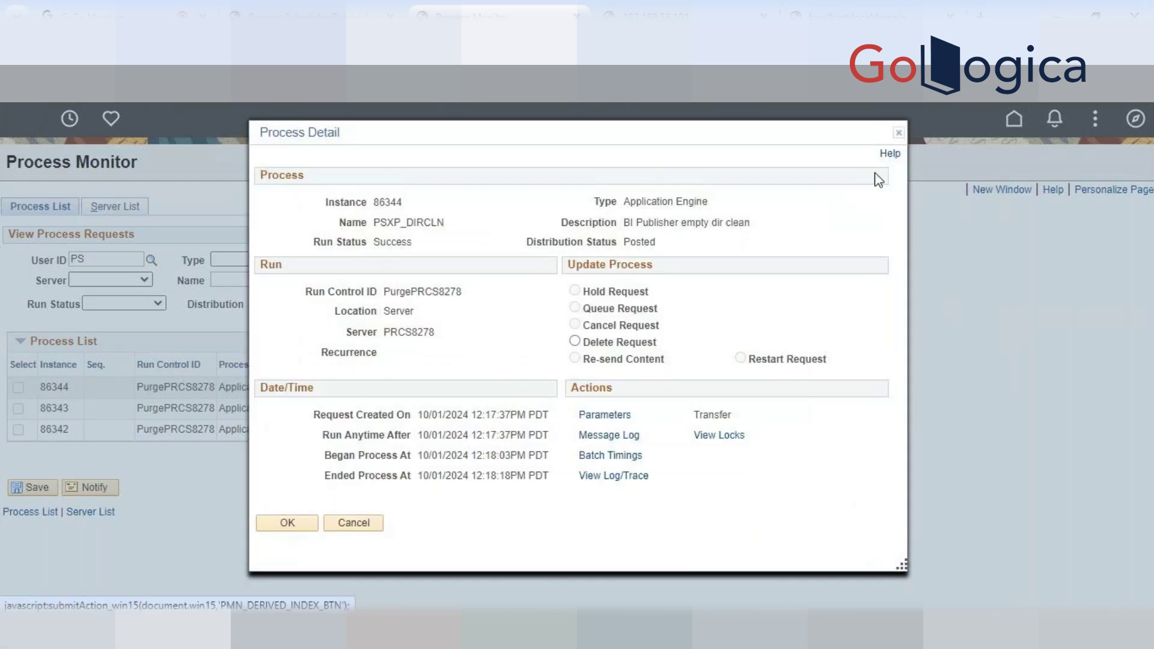
click(900, 134)
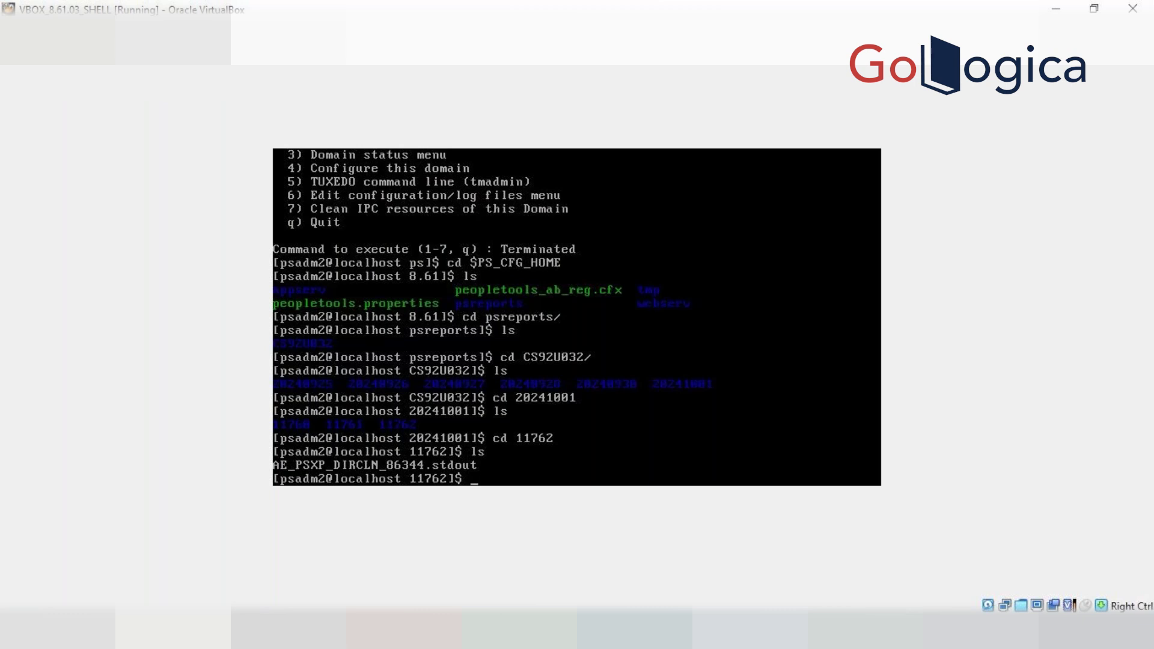
Launch psadmin and select the CS92U032 PIA web domain under Web PIA Server administration
text(psadmin)
key(Return)
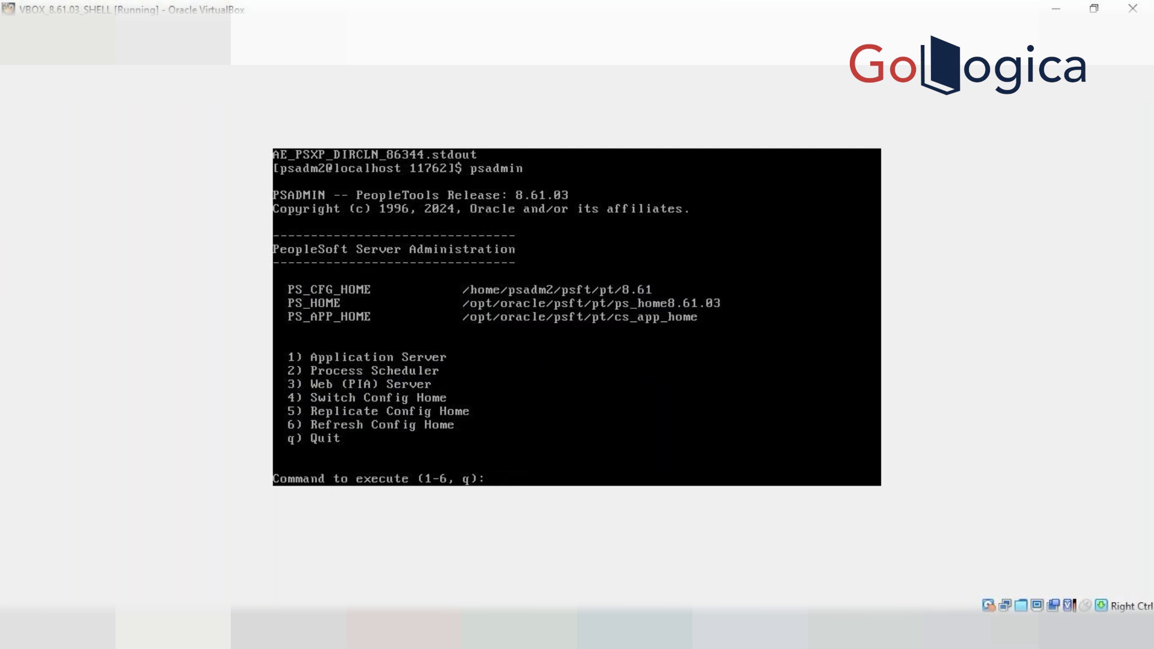
text(3)
key(Return)
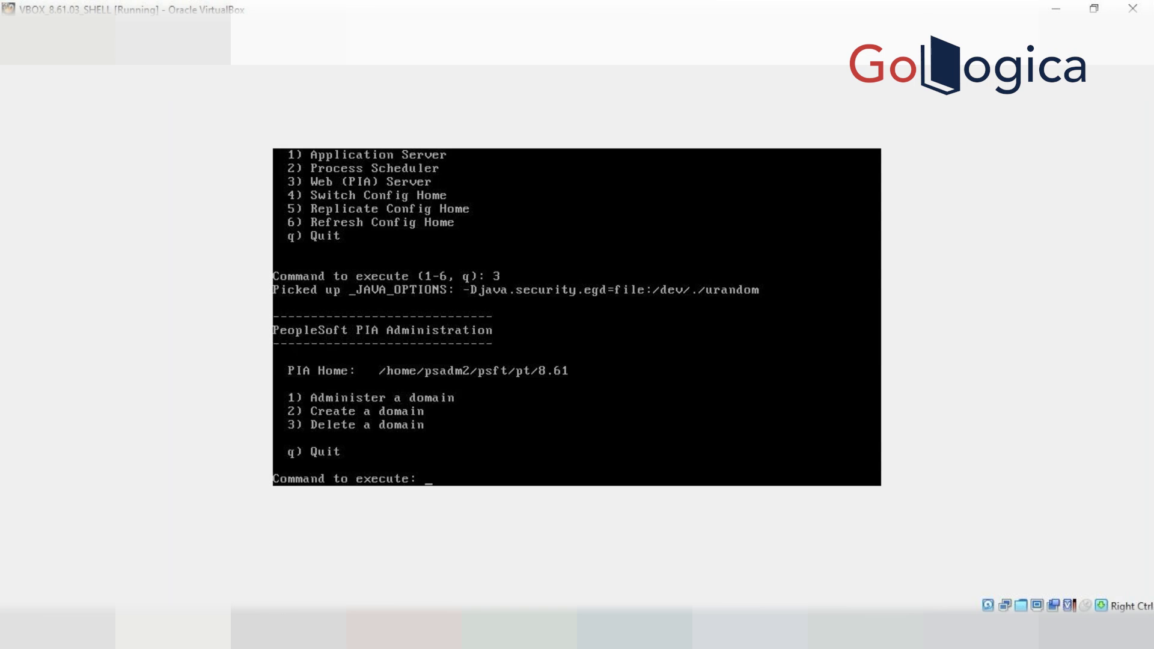
text(1)
key(Return)
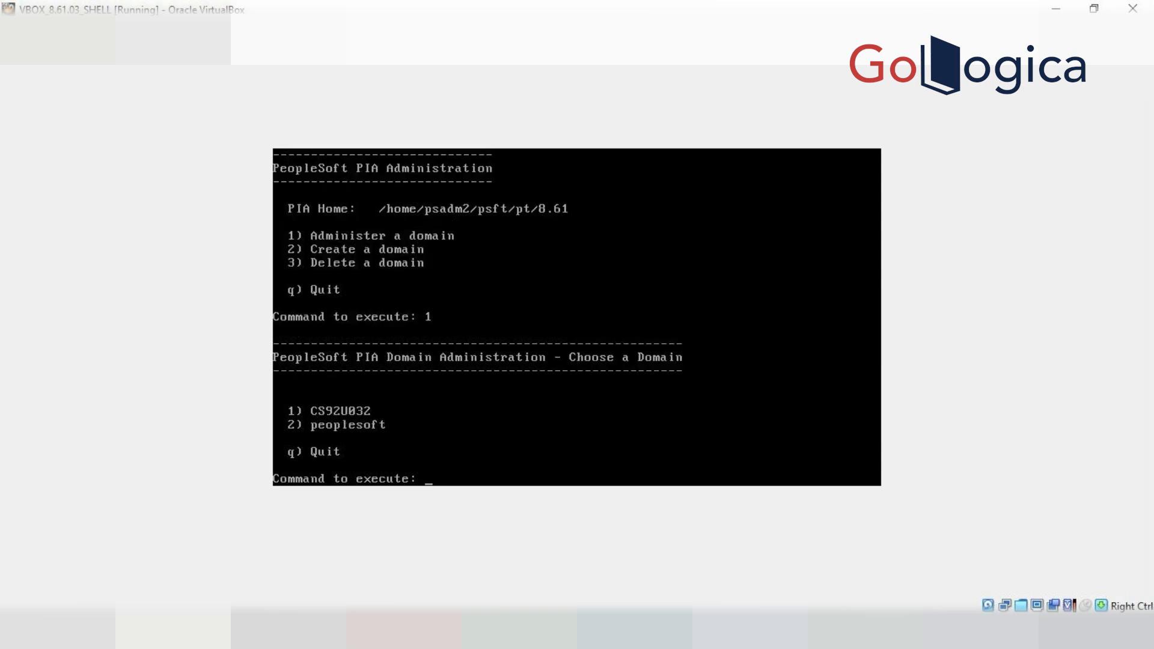
text(1)
key(Return)
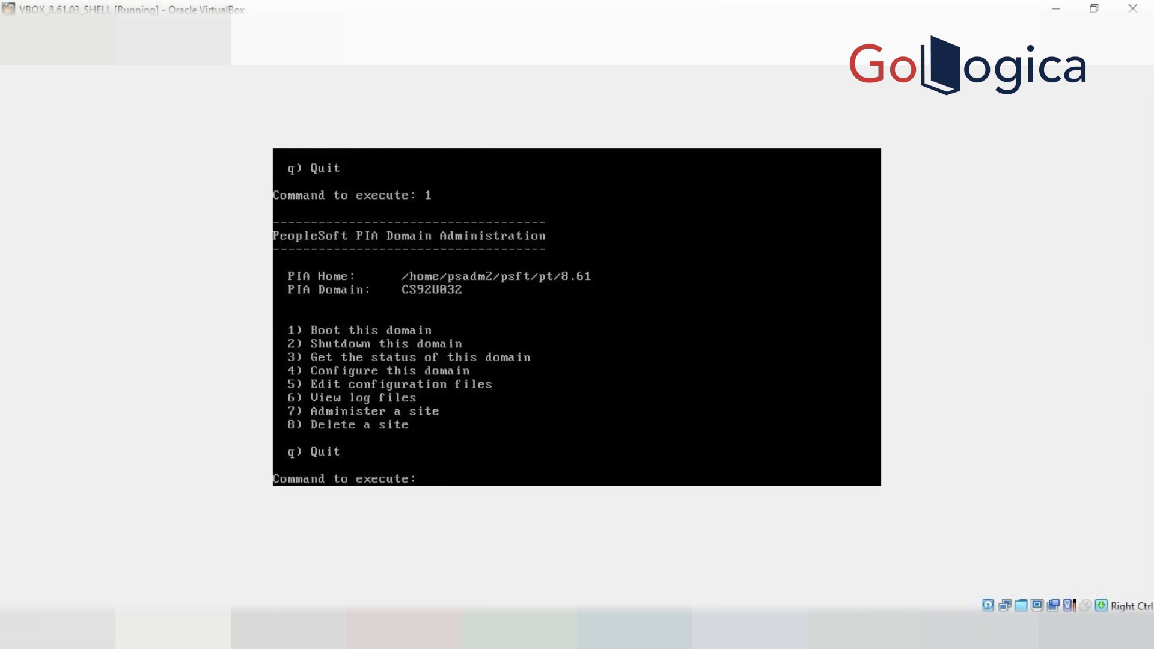
Confirm shutdown of CS92U032 with y, then abort the stalled stop with Ctrl+C
text(2)
key(Return)
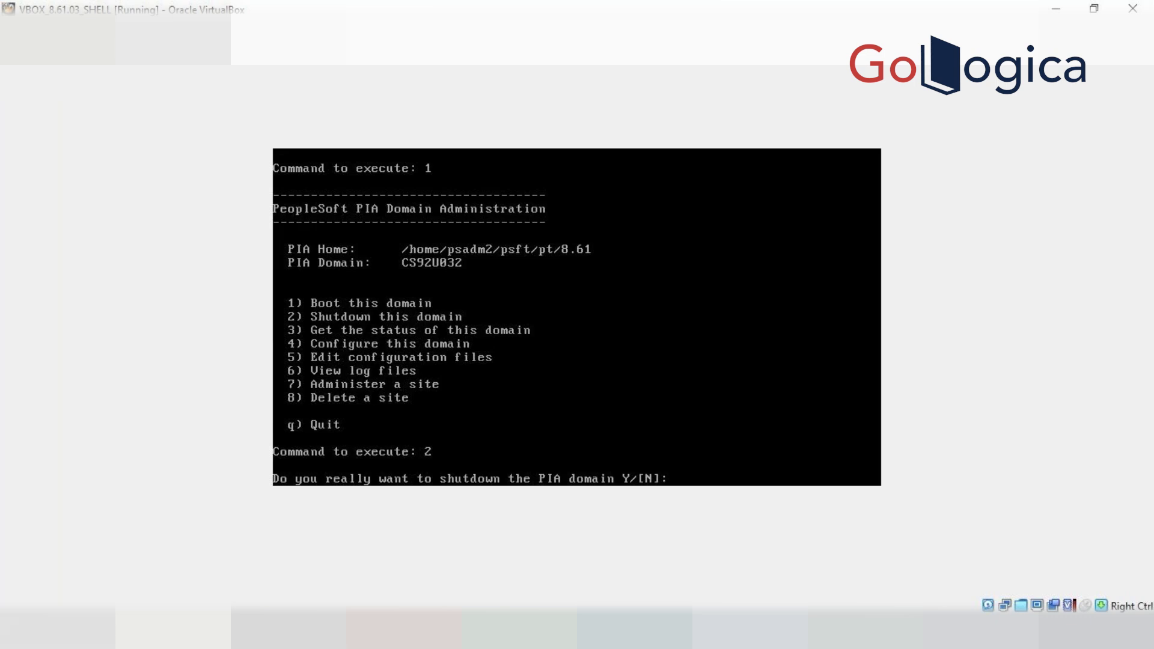
text(y)
key(Return)
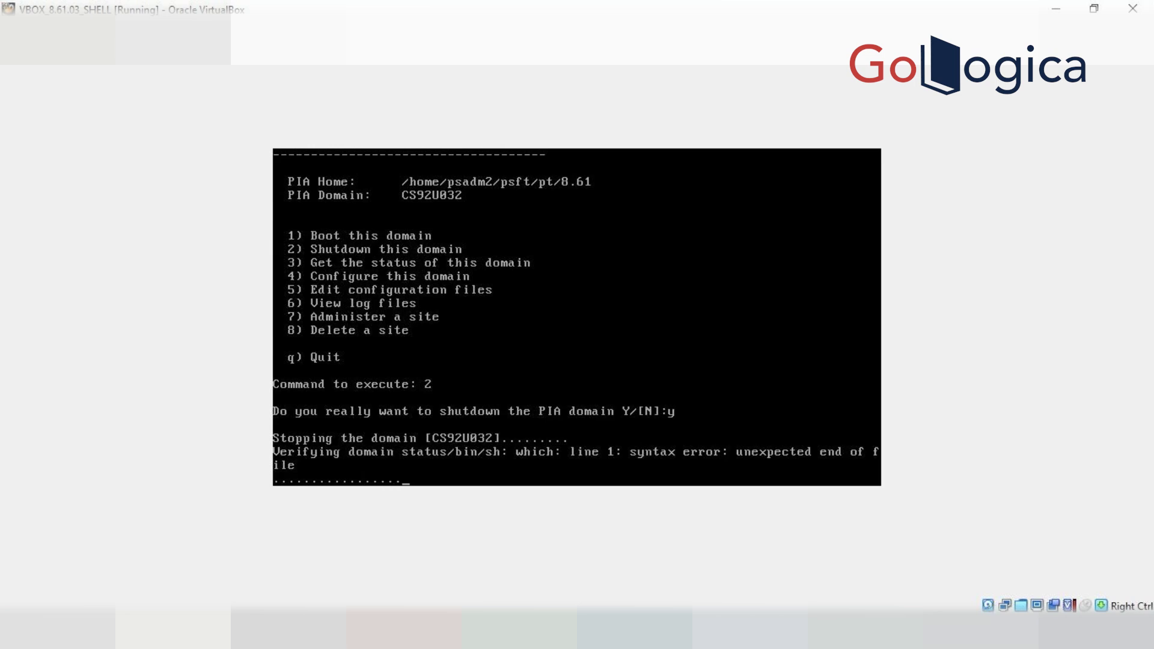
key(ctrl+c)
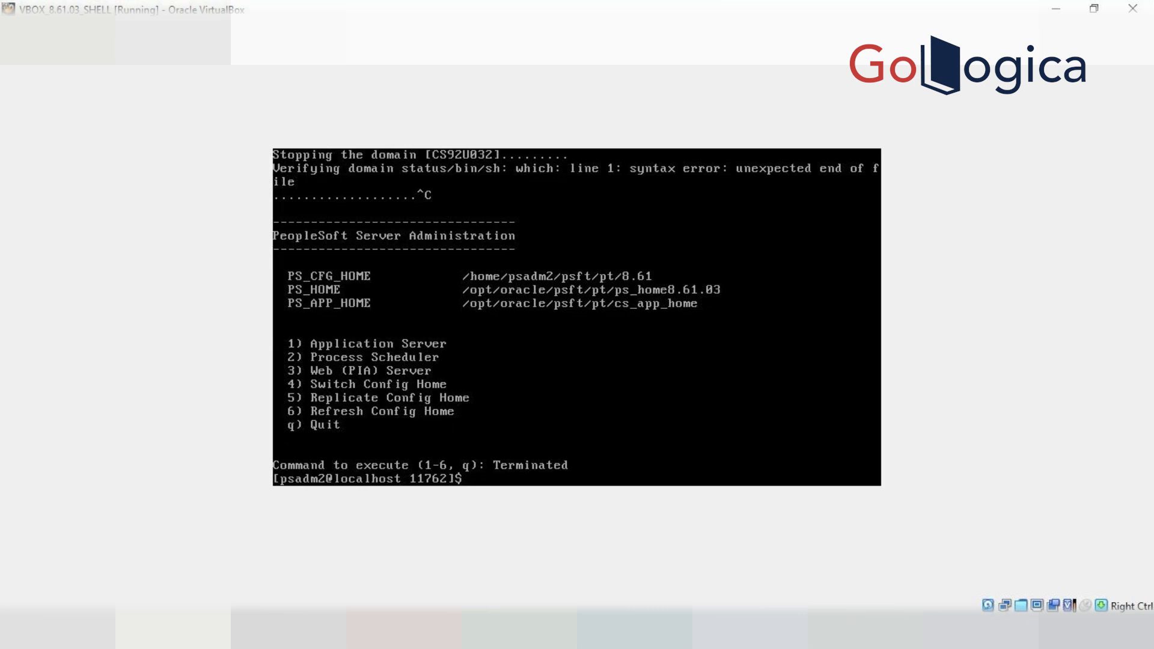
Locate the sqlplus executable with which sqlplus
text(which)
text(sqlplus)
key(Return)
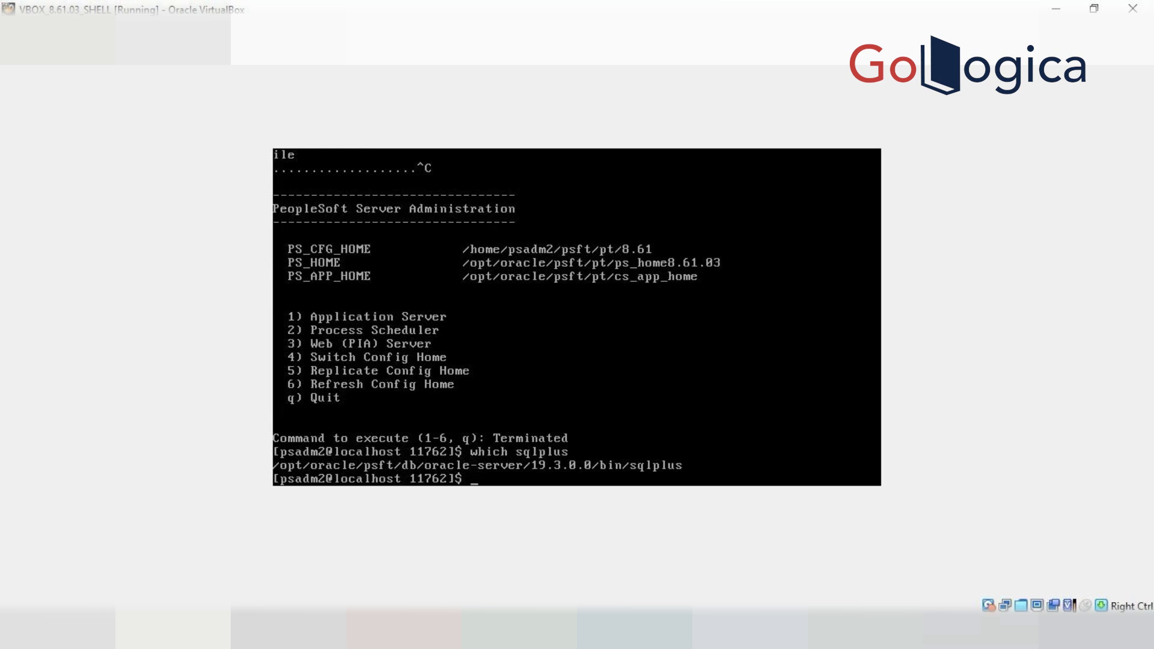
List all running processes with ps -ef, then append '|grep java |grep CS92U032' to it
text(ps -ef)
key(Return)
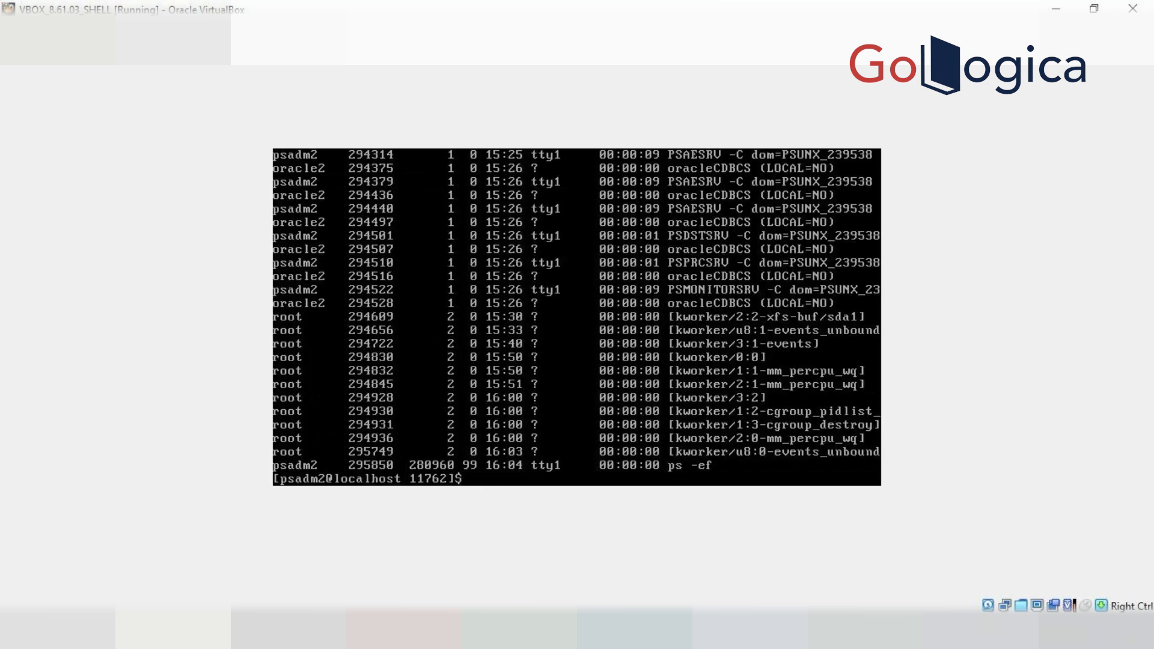
key(Up)
text(|grep java |grep)
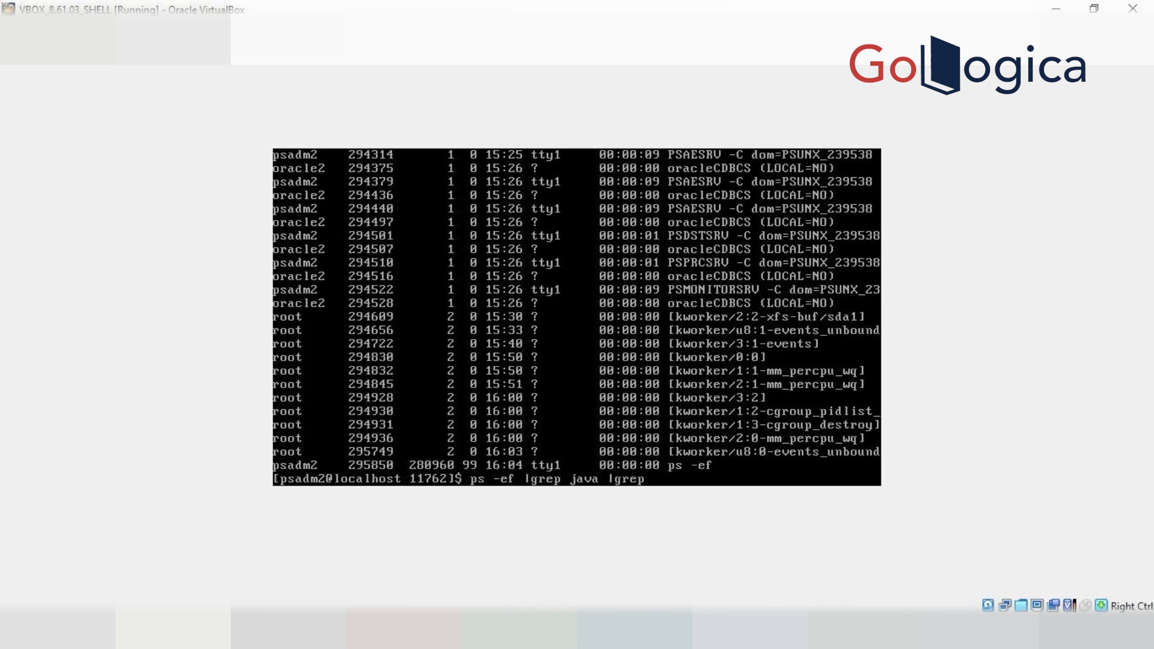
text( CS92U032)
Find the CS92U032 java process, force-kill PID 291209 with kill -9, and restart psadmin
key(Return)
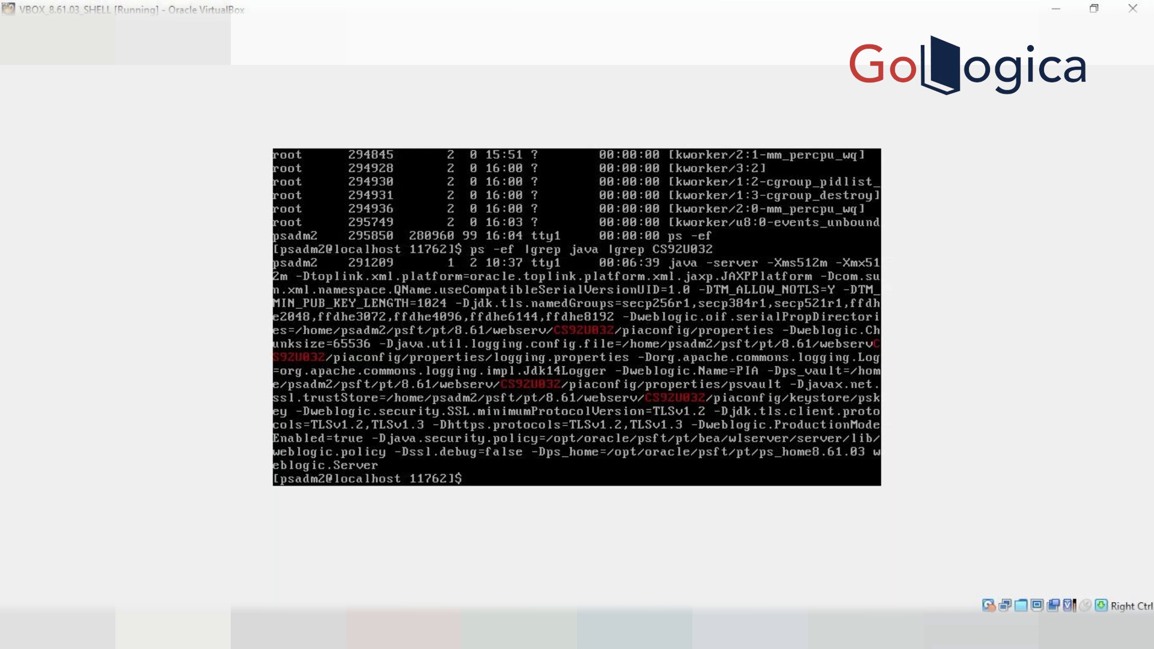
text(kill -9)
text(291209)
key(Return)
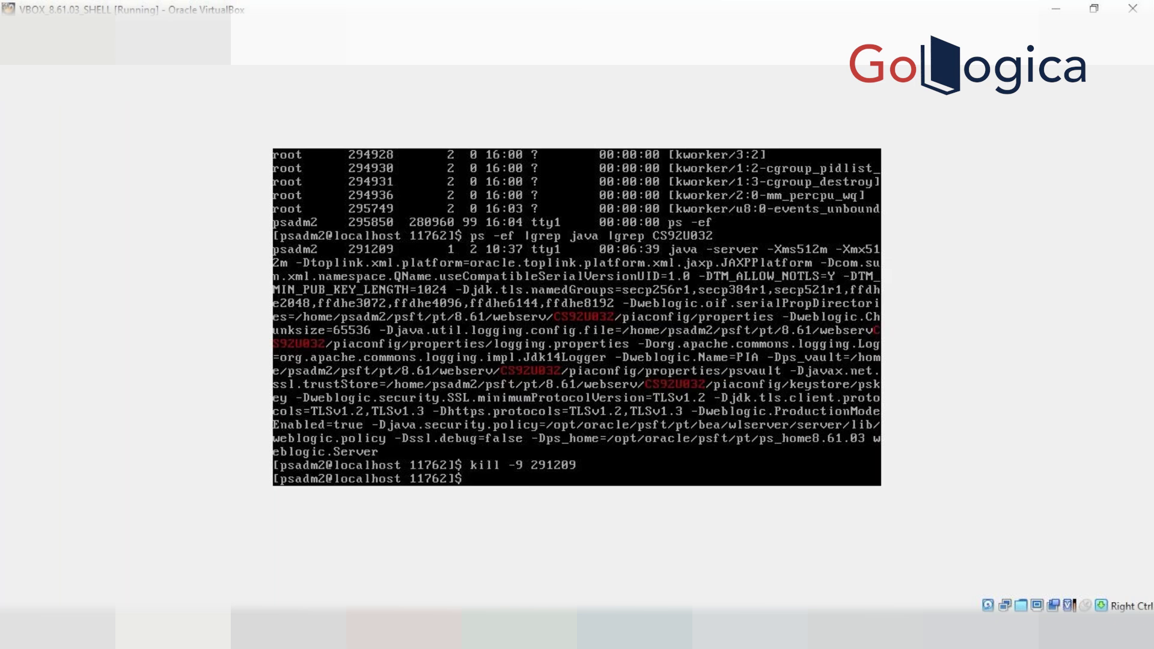
text(psadmin)
key(Return)
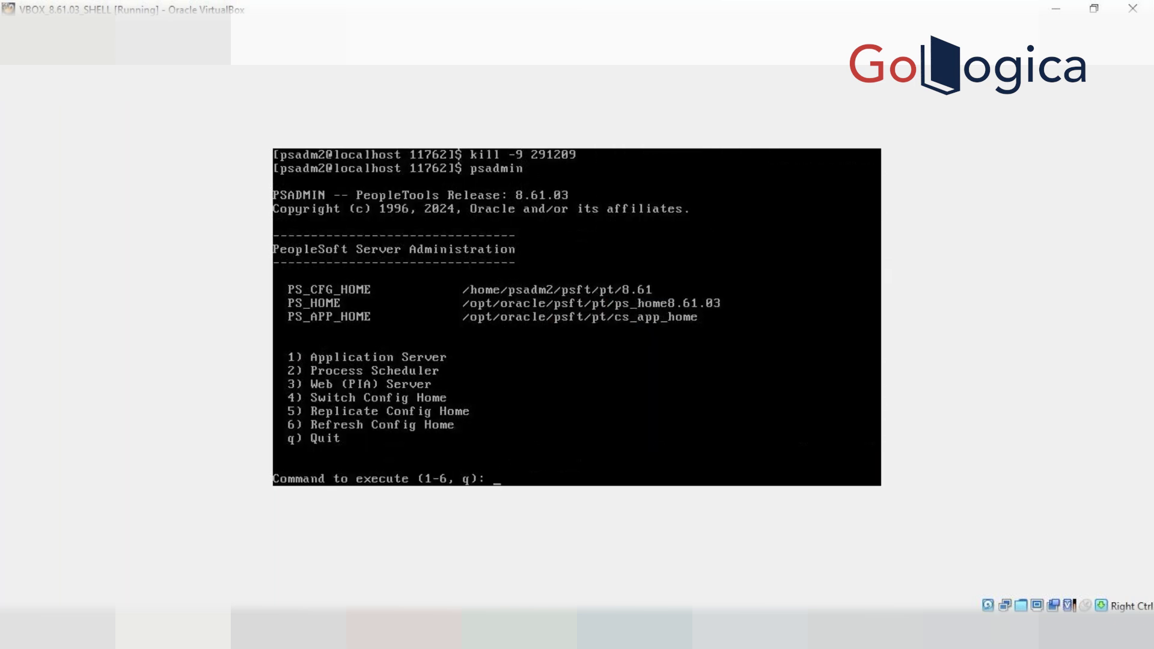
Open Process Scheduler administration and select the PRCSDOM domain
text(1)
key(BackSpace)
text(2)
key(Return)
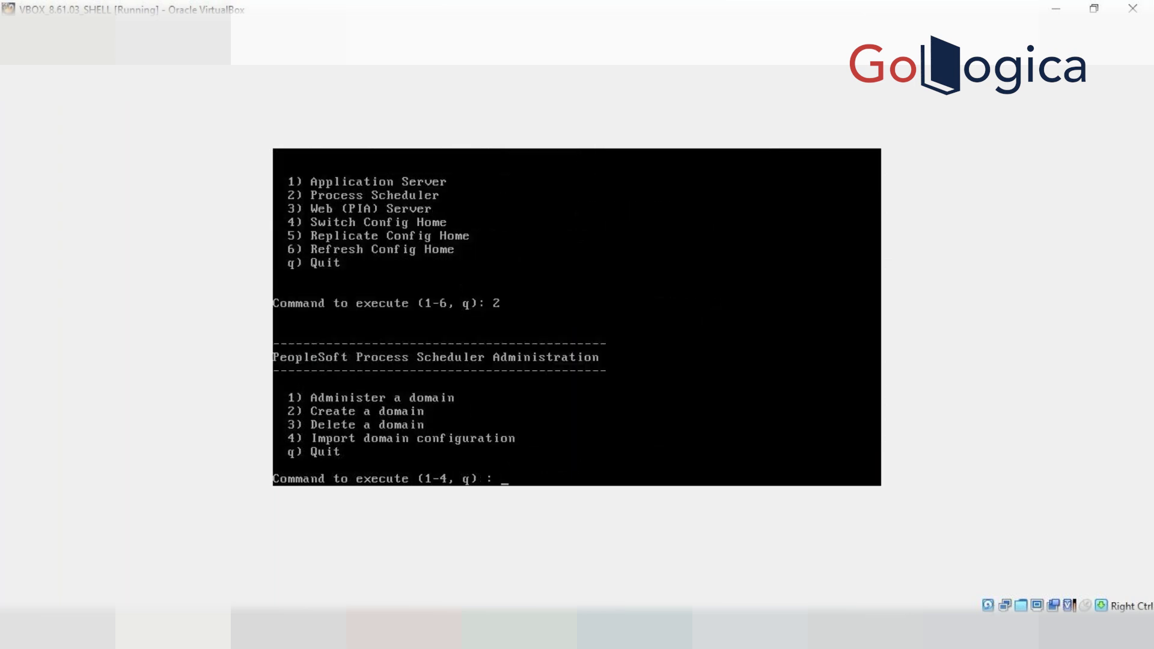
text(1)
key(Return)
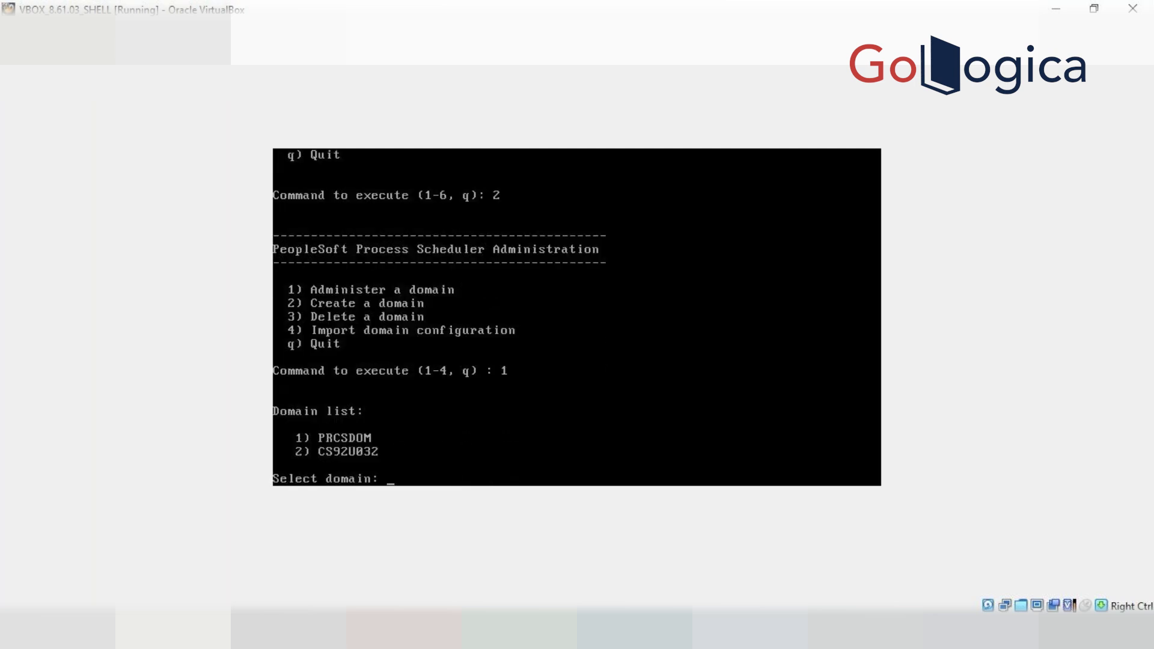
text(1)
key(BackSpace)
key(Return)
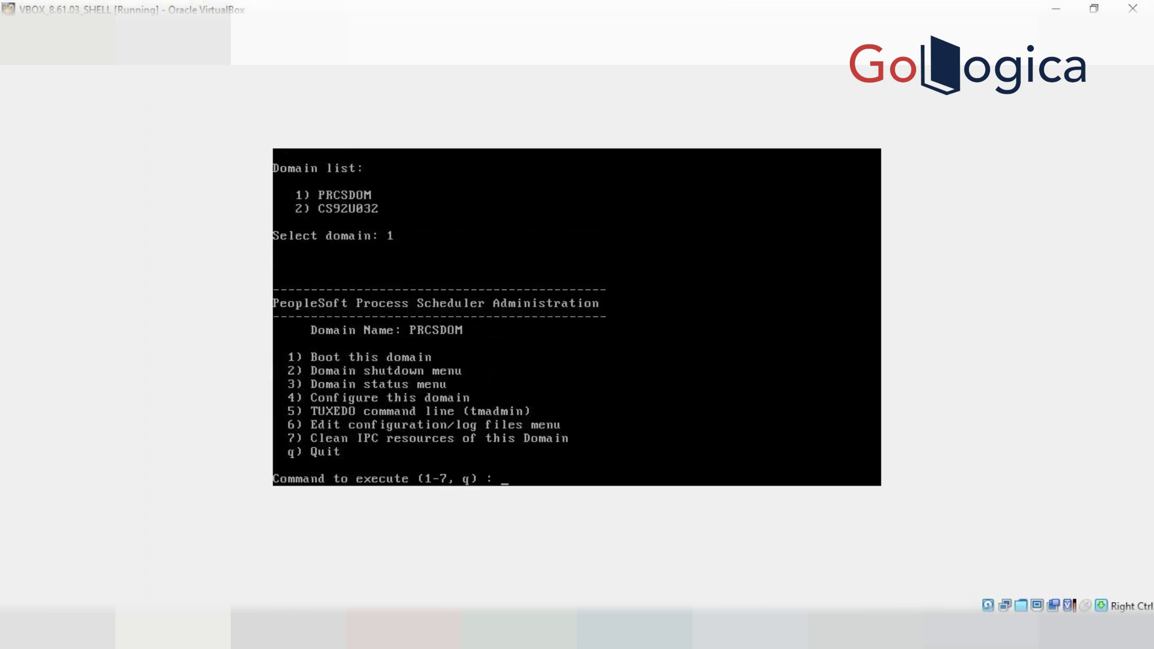
Run a normal shutdown of PRCSDOM, stopping its 10 processes
text(2)
key(Return)
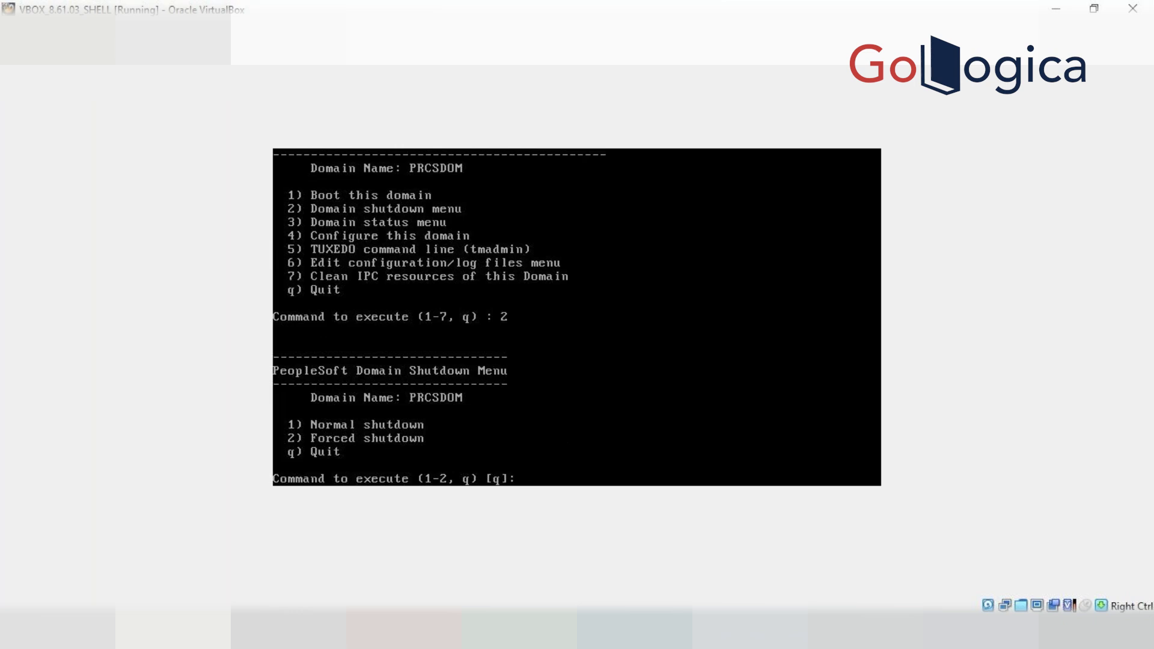
text(1)
key(Return)
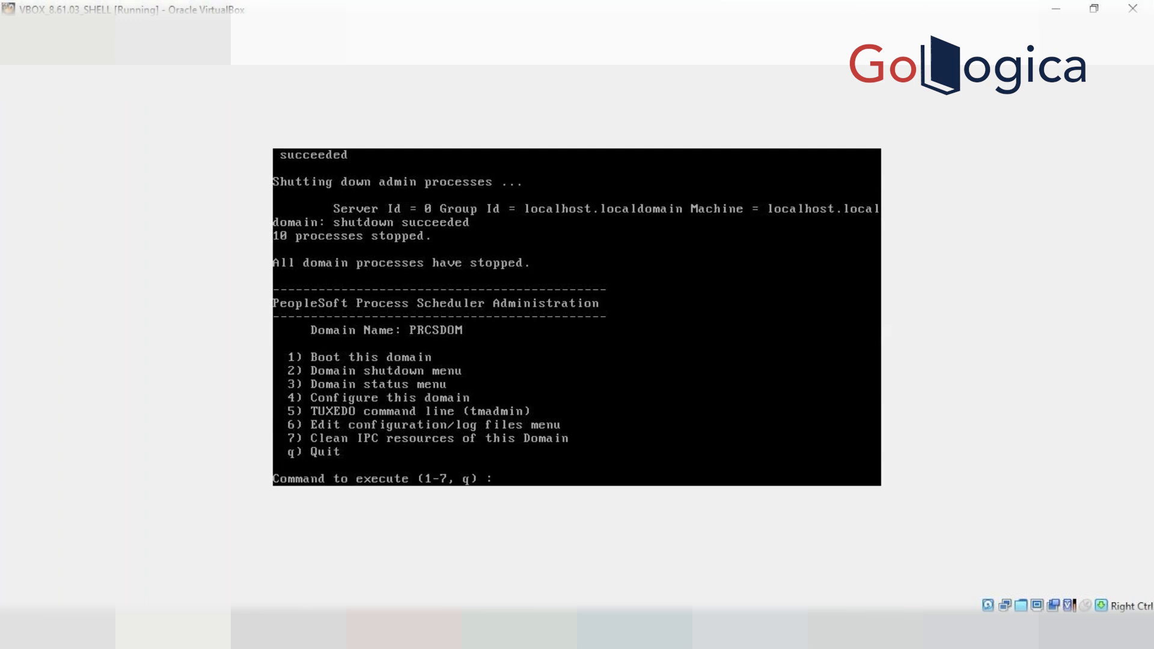
Back out of the PRCSDOM shutdown menu and boot the domain, starting 9 processes
text(2)
key(Return)
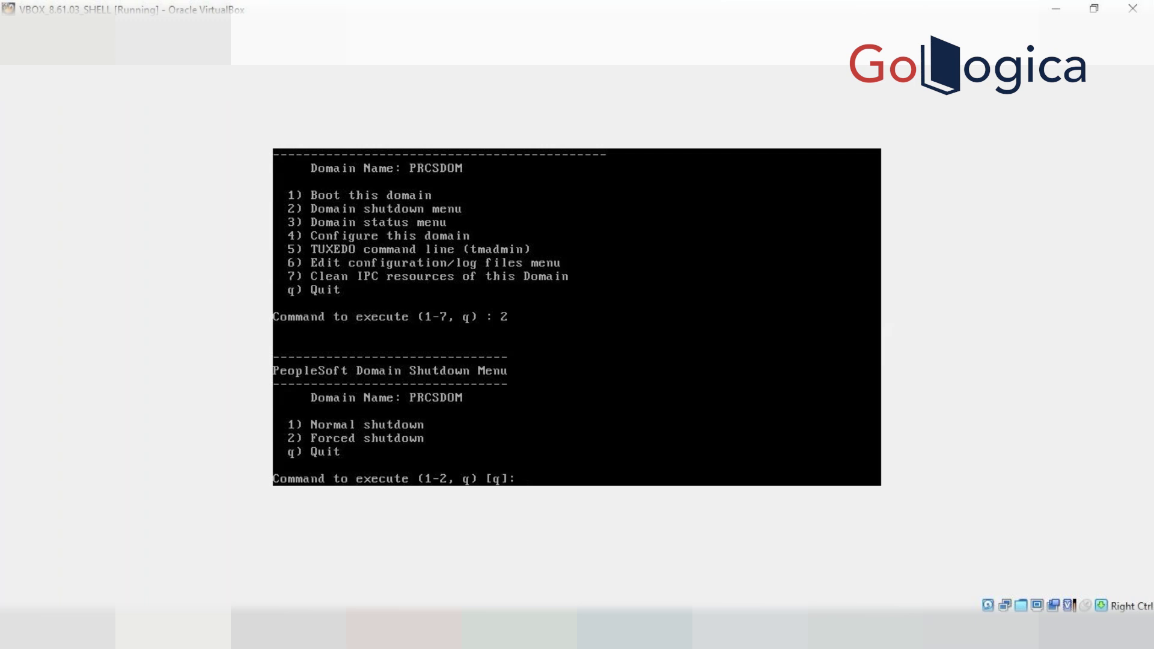
text(1)
key(BackSpace)
text(q)
key(Return)
text(q)
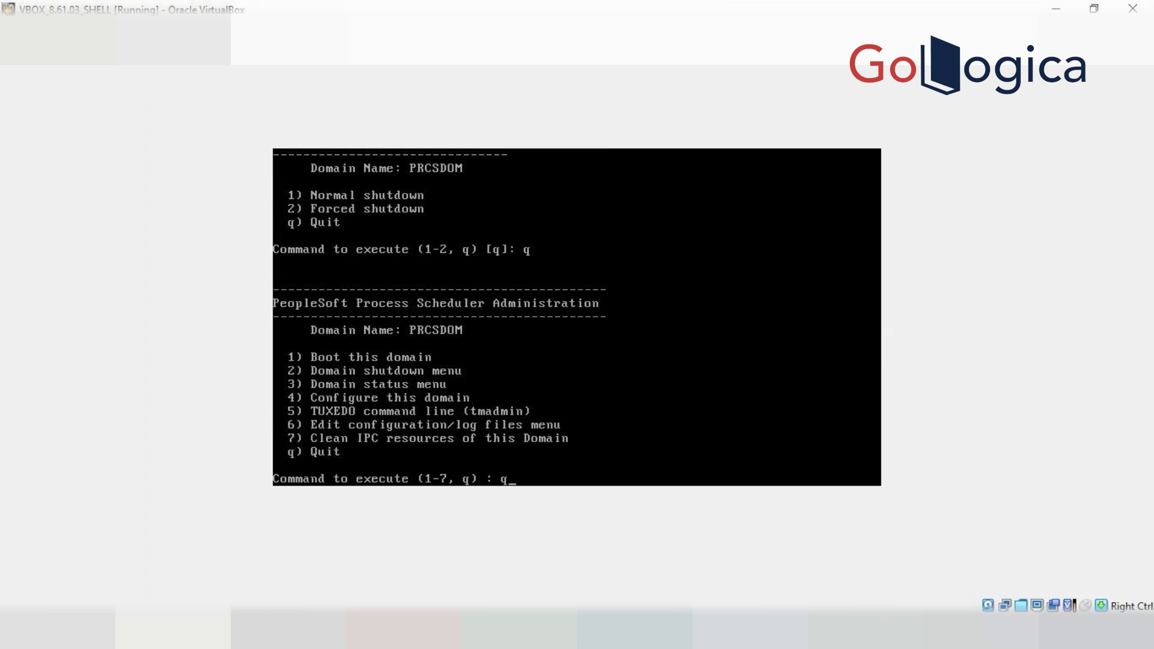
key(BackSpace)
text(1)
key(Return)
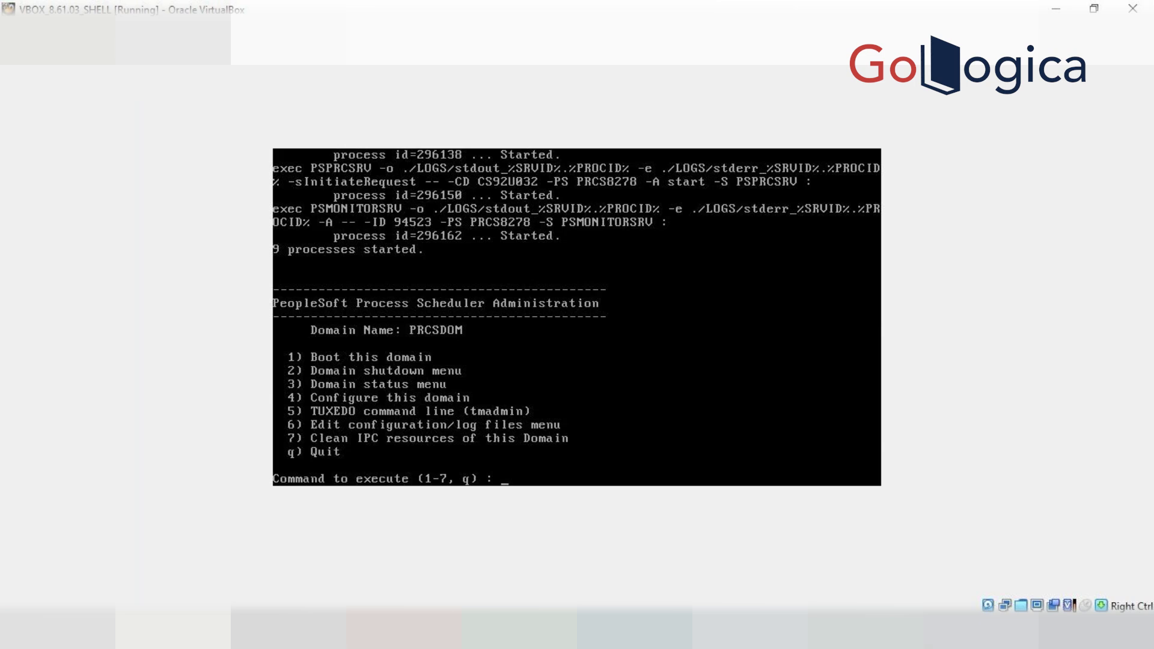
Return to the main menu and select the CS92U032 Process Scheduler domain
key(Return)
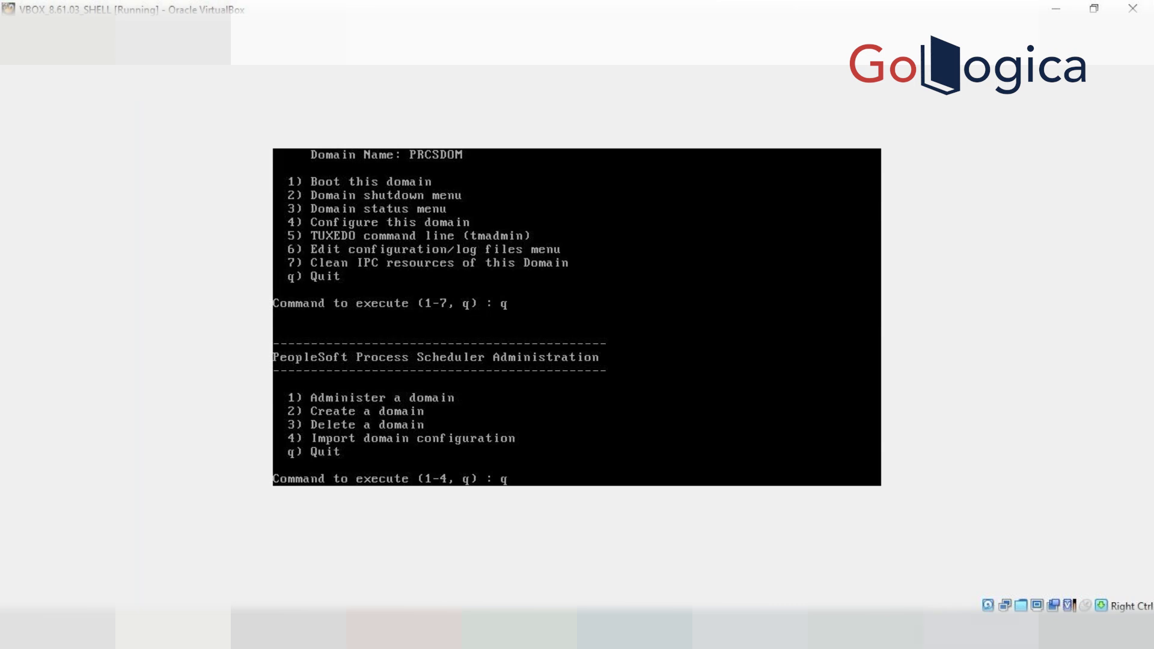
key(Return)
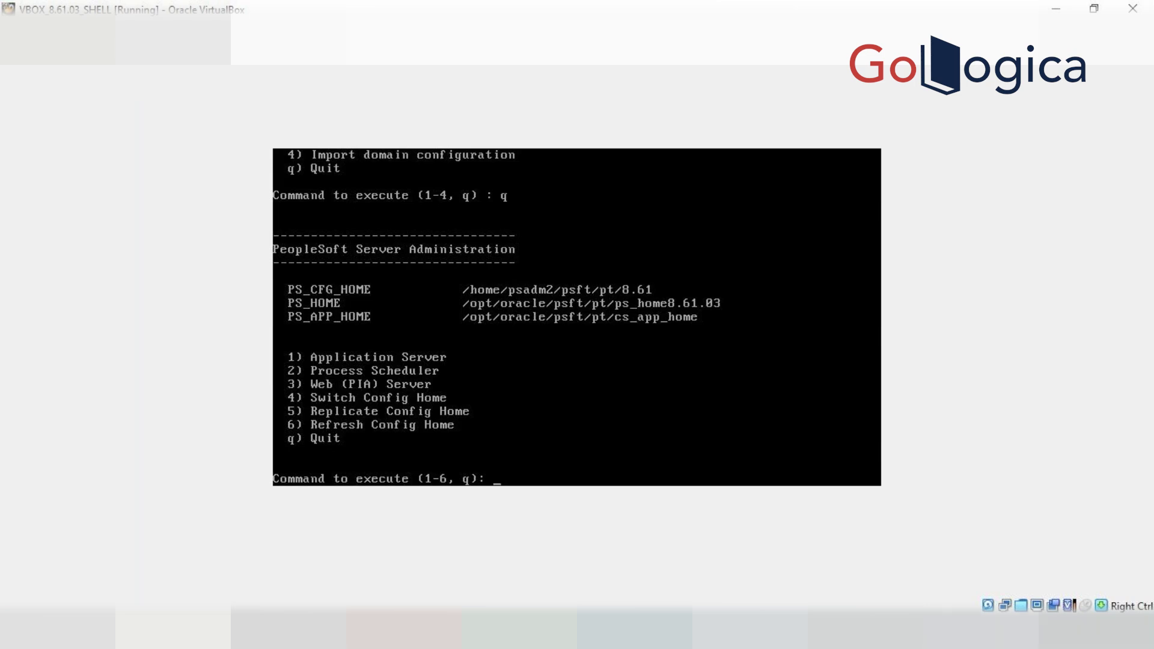
text(2)
key(Return)
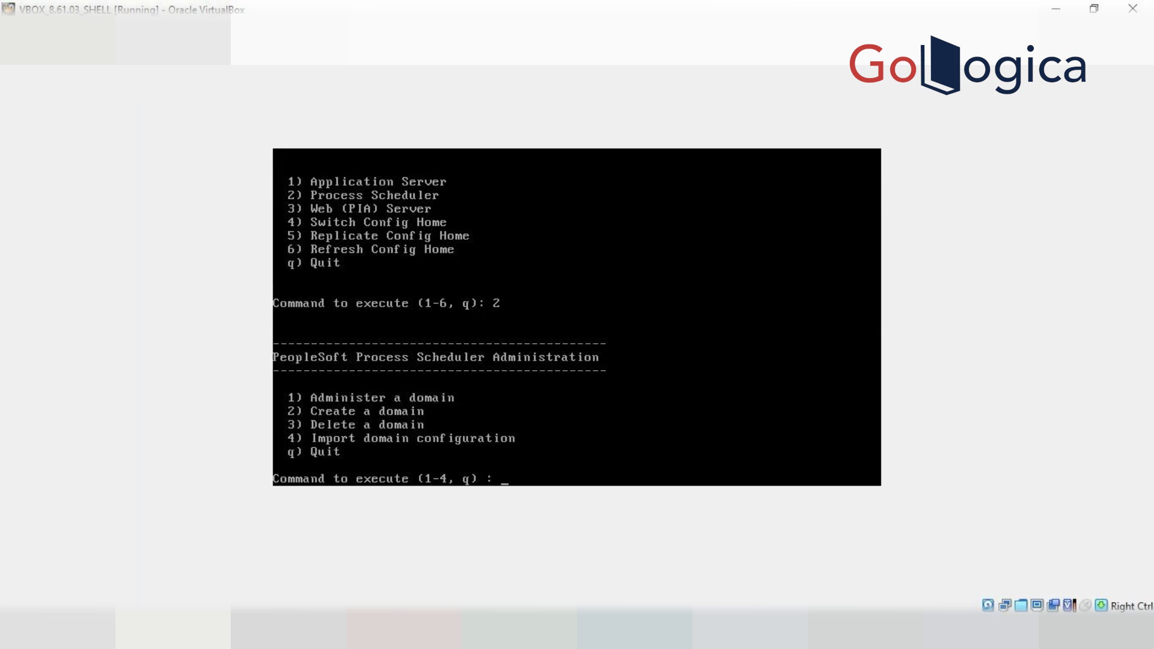
text(1)
key(Return)
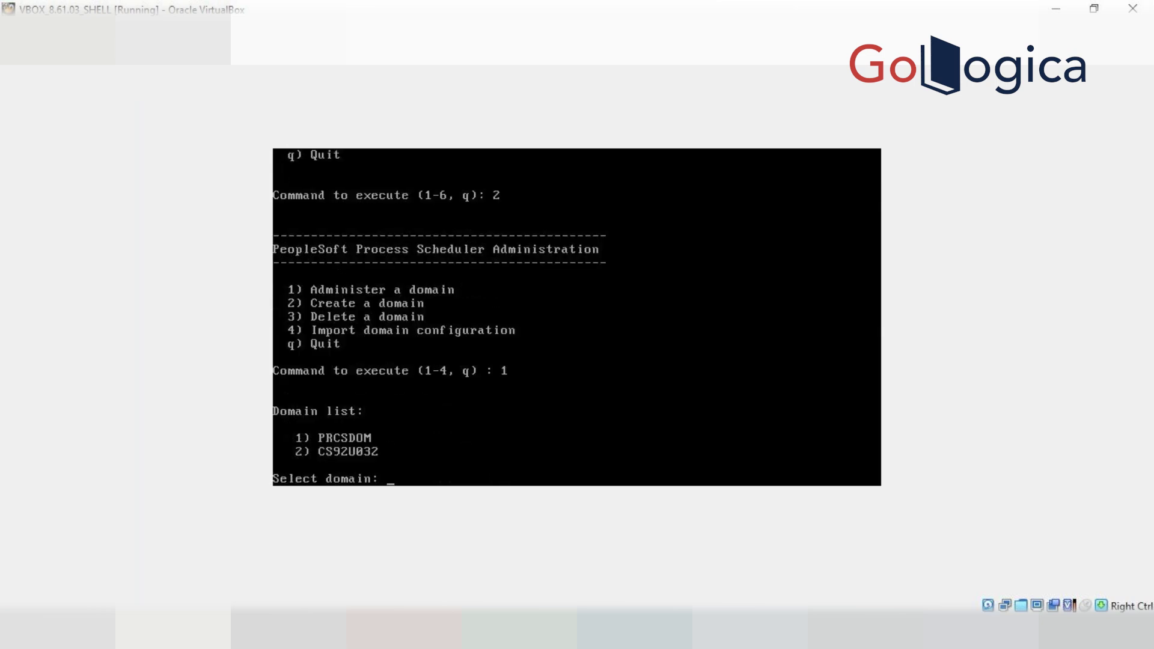
text(2)
key(Return)
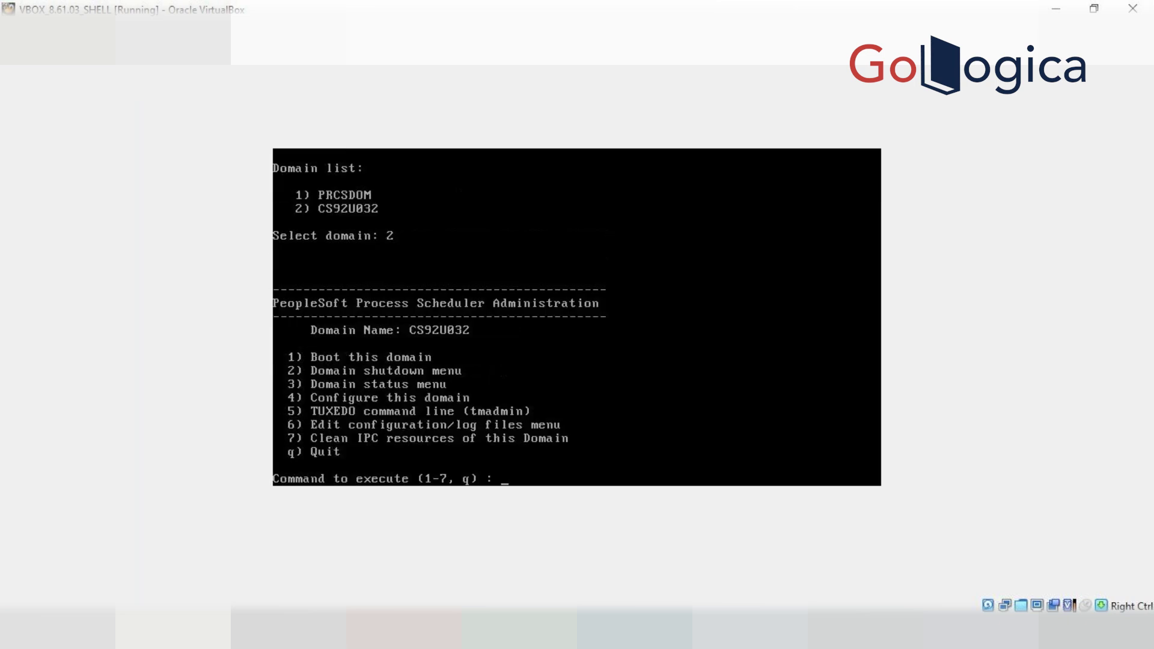
Run a normal shutdown of CS92U032, stopping its 8 processes
text(2)
key(Return)
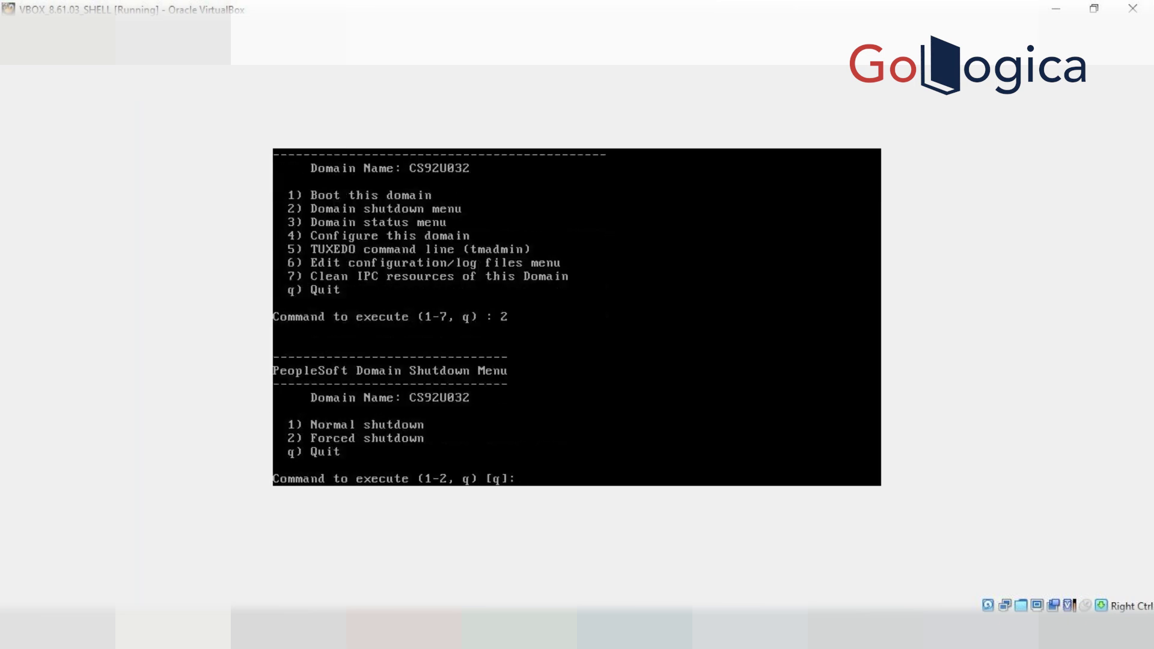
text(1)
key(Return)
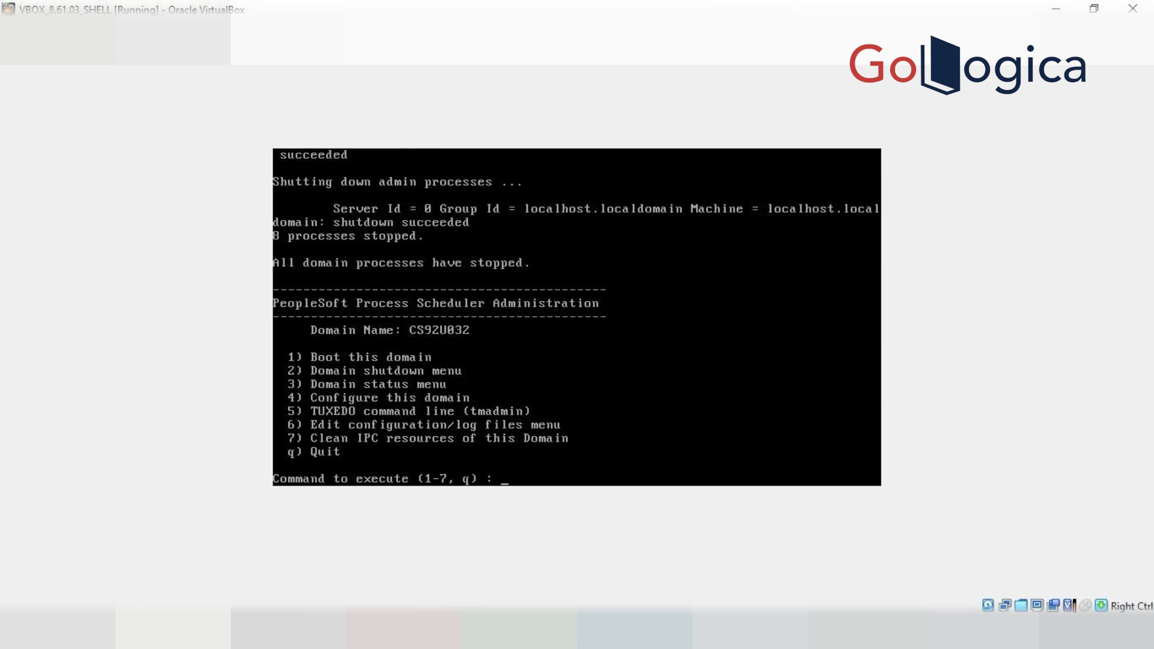
Boot the CS92U032 Process Scheduler domain with option 1, starting 7 processes
text(1)
key(Return)
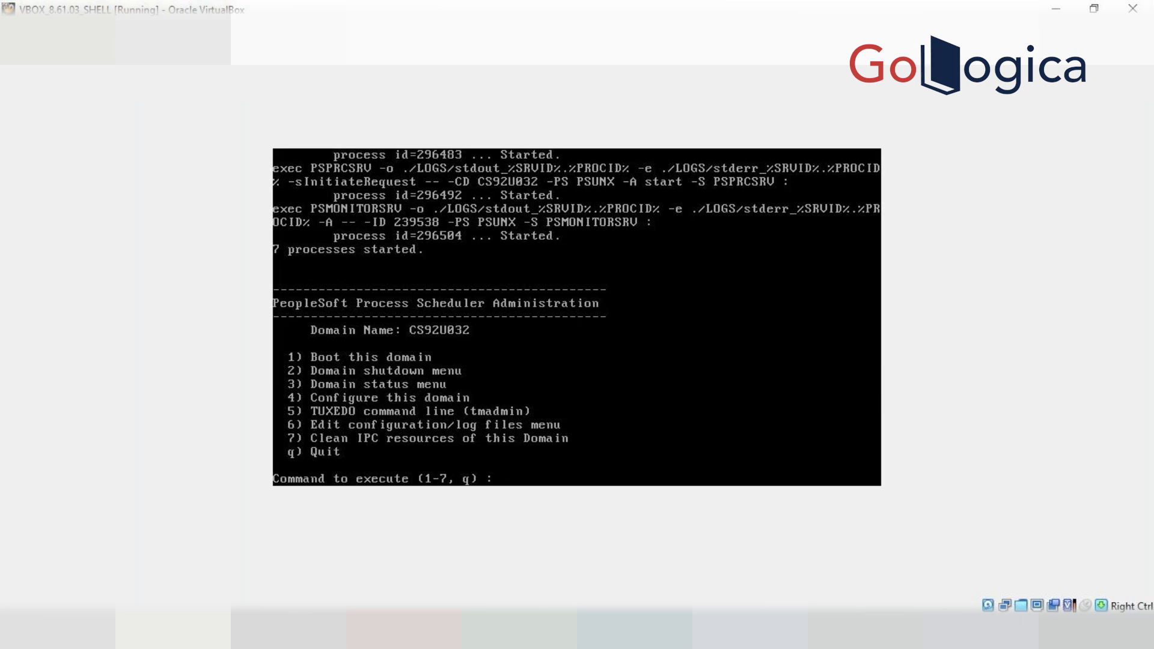
Quit to the main menu and boot the CS92U032 domain under Web (PIA) Server option 3
text(q)
key(Return)
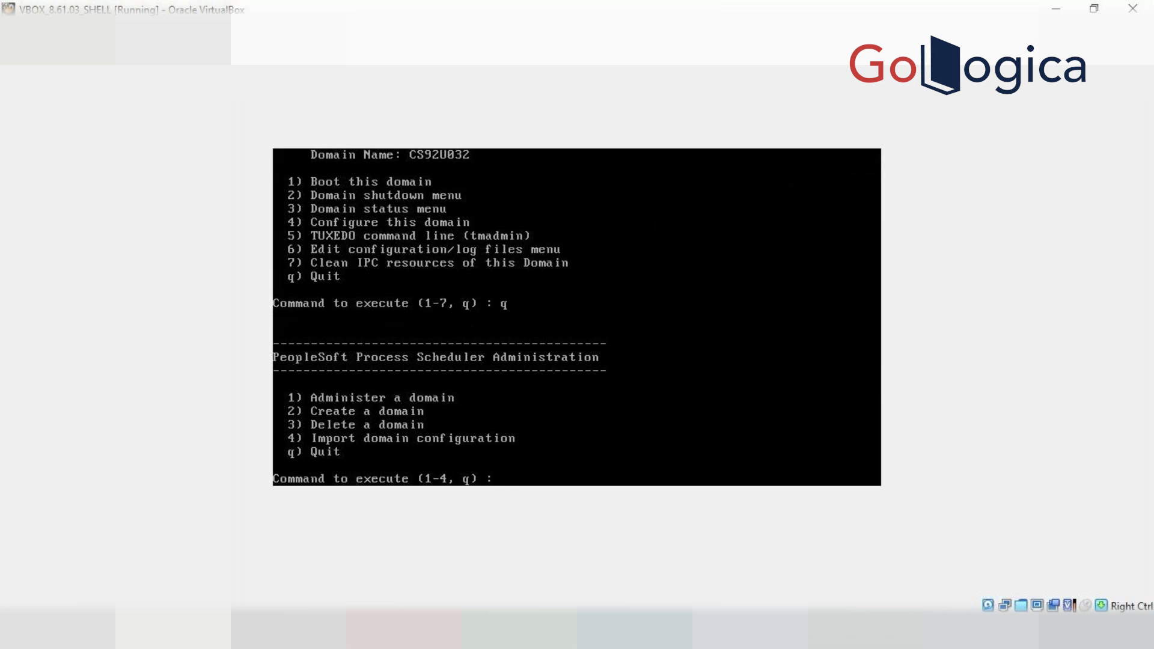
text(q)
key(Return)
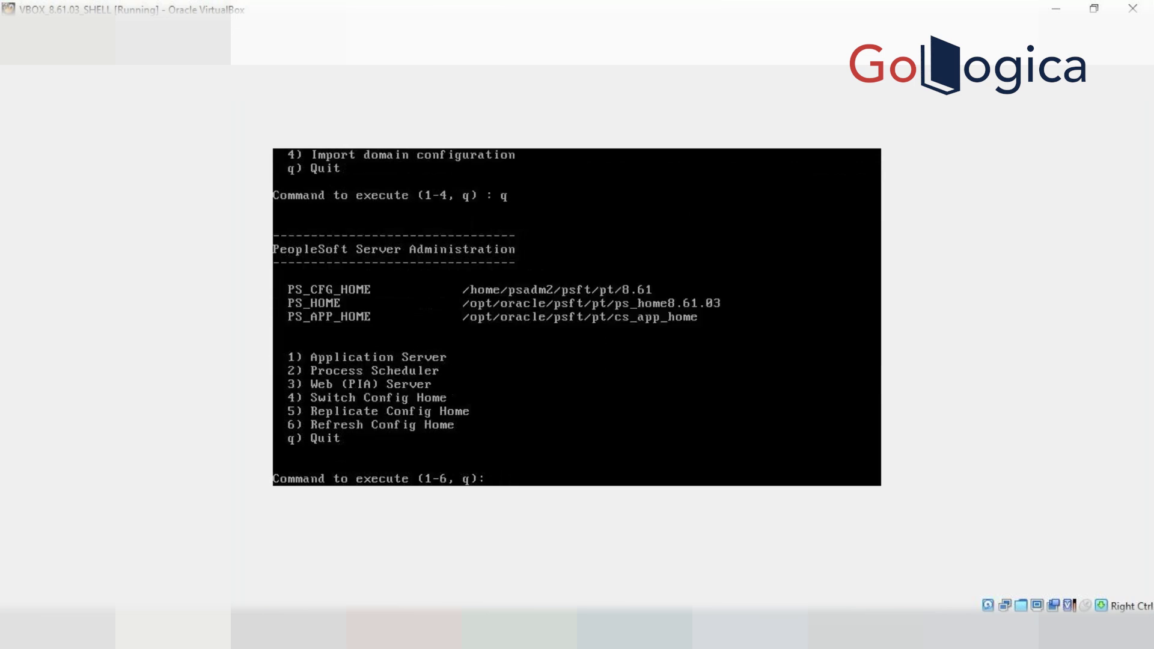
text(3)
key(Return)
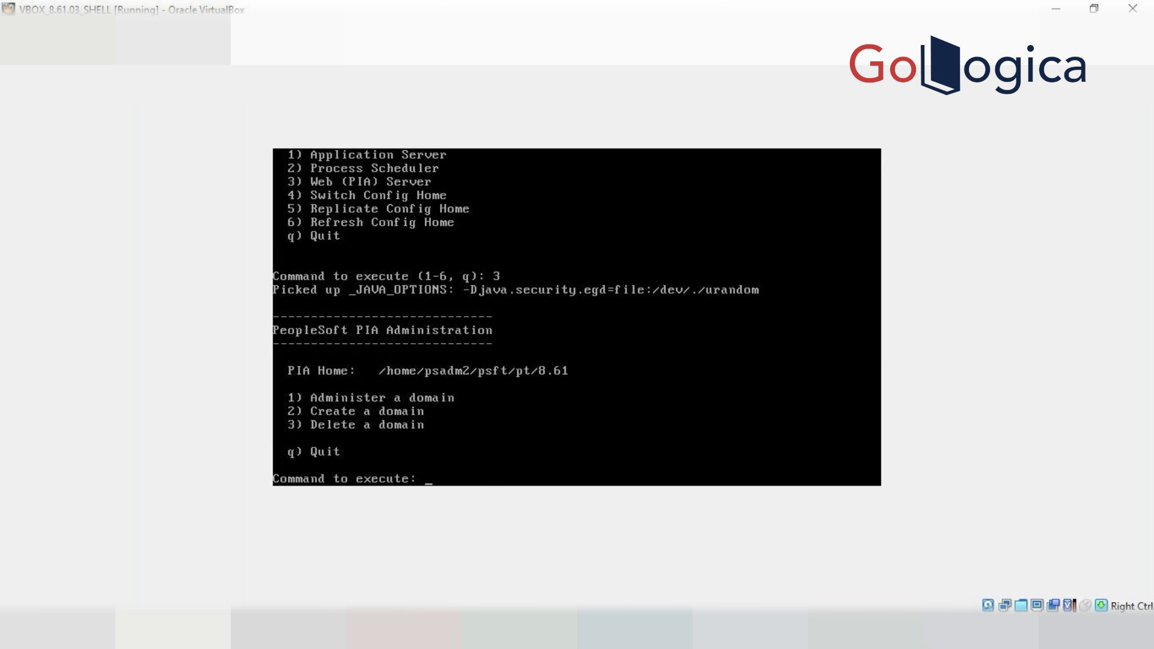
text(1)
key(Return)
text(1)
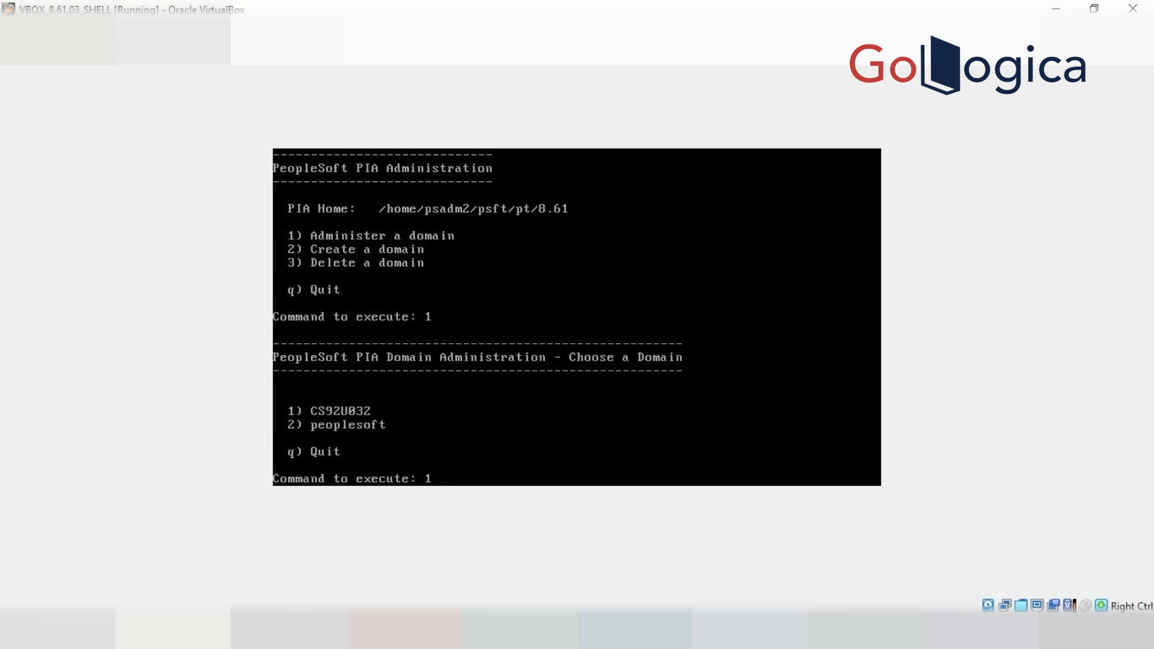
key(Return)
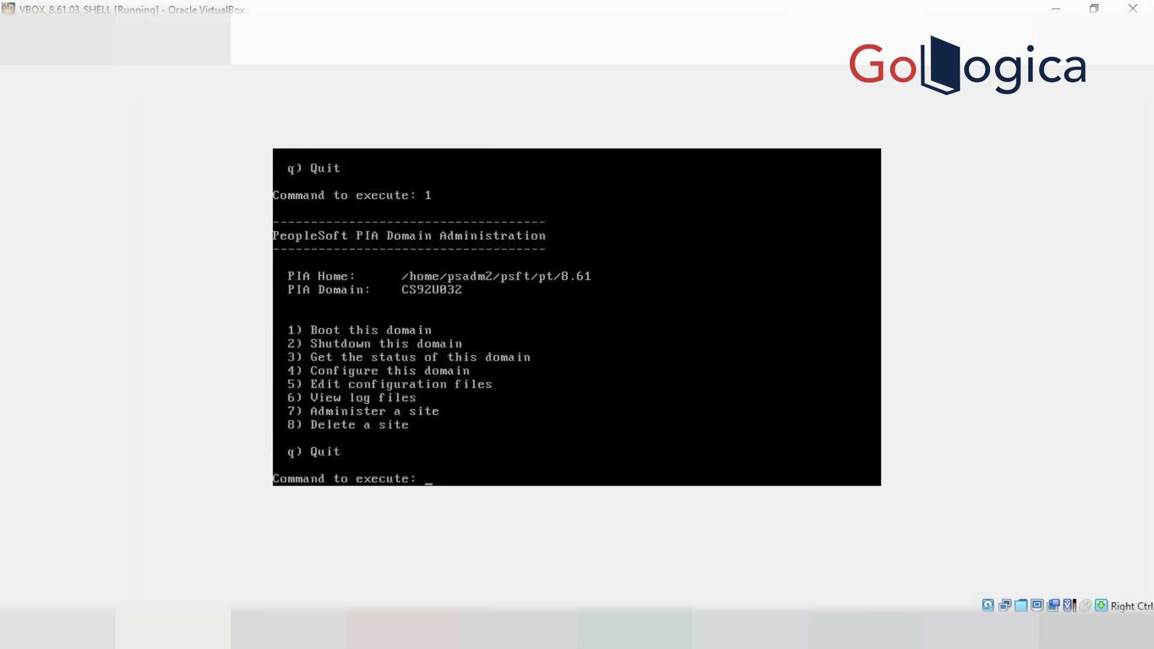
text(1)
key(Return)
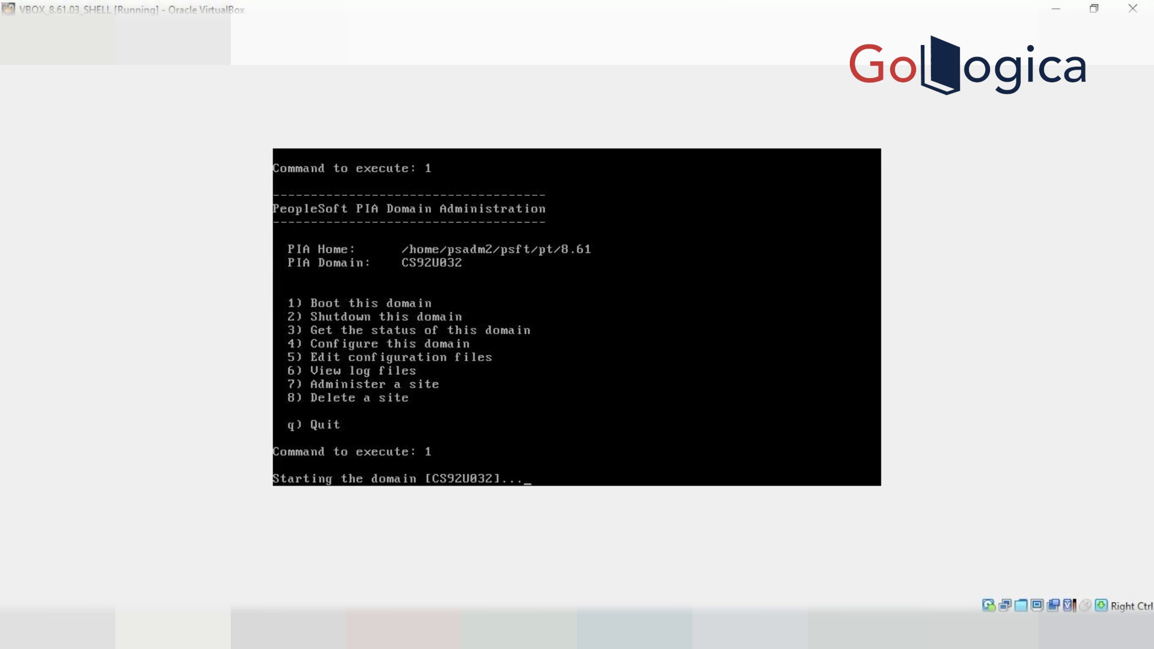
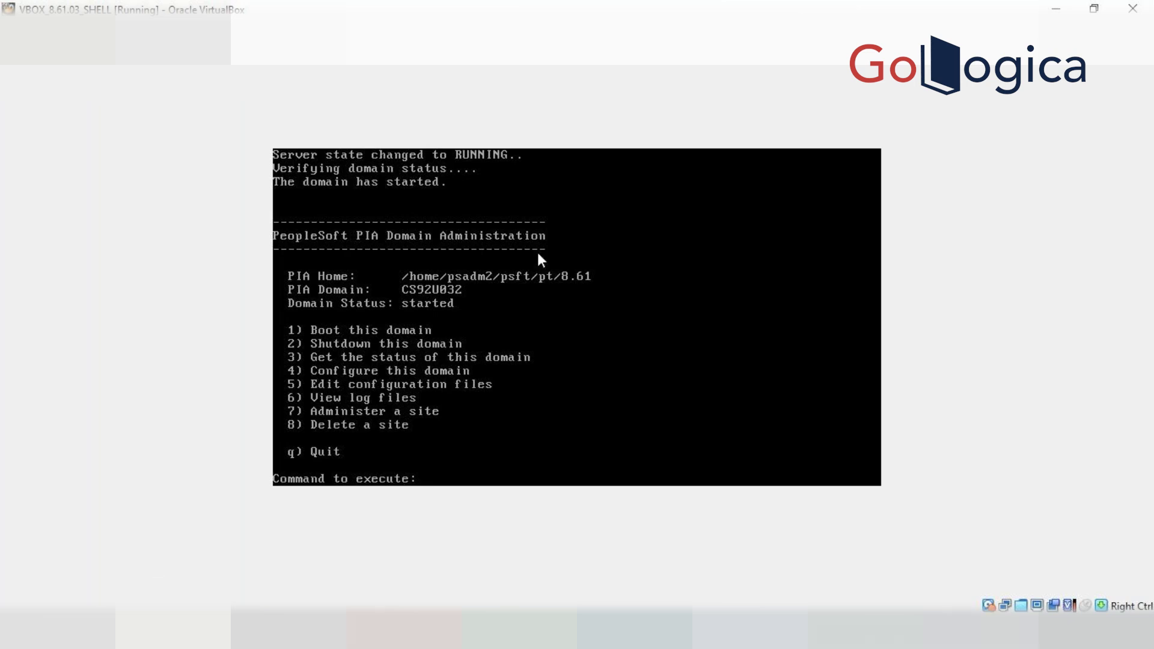
Bring the Process Monitor Chrome window back to the front from the taskbar previews
click(388, 628)
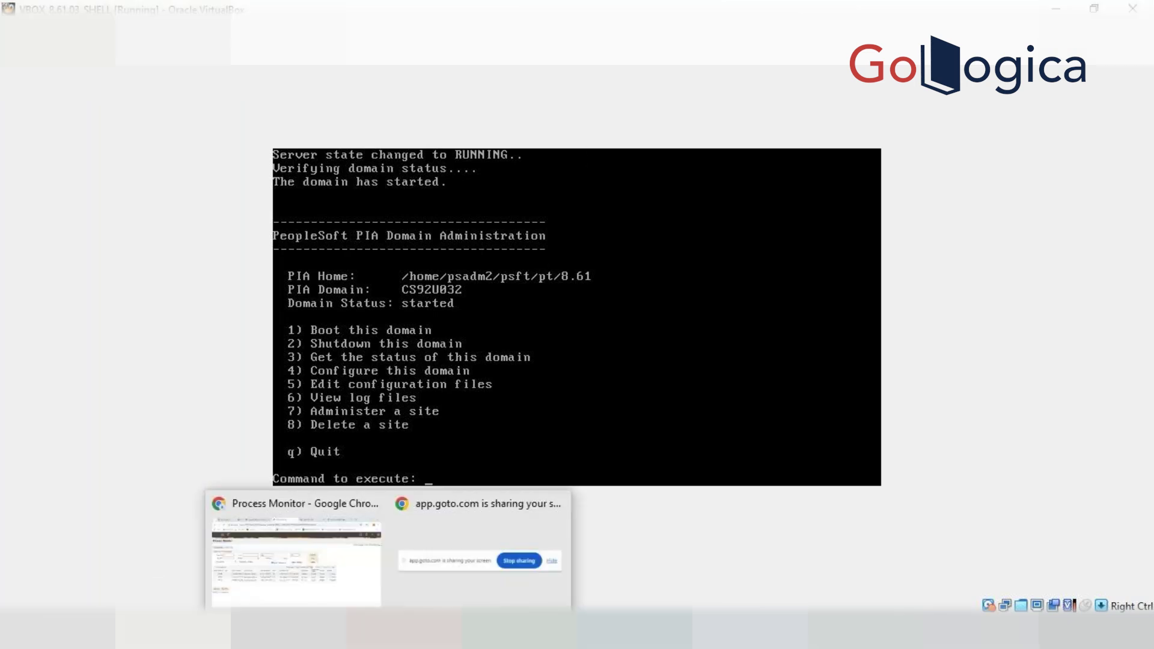
click(353, 589)
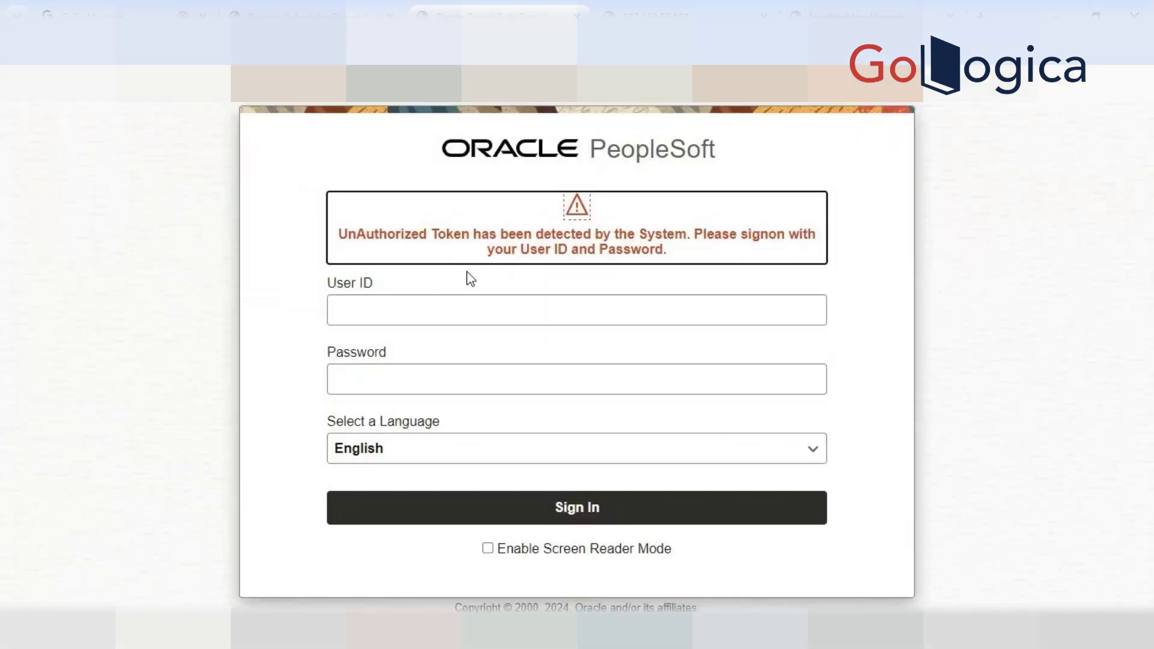
Sign back into PeopleSoft with the user ID and account password to reach Process Monitor
click(445, 315)
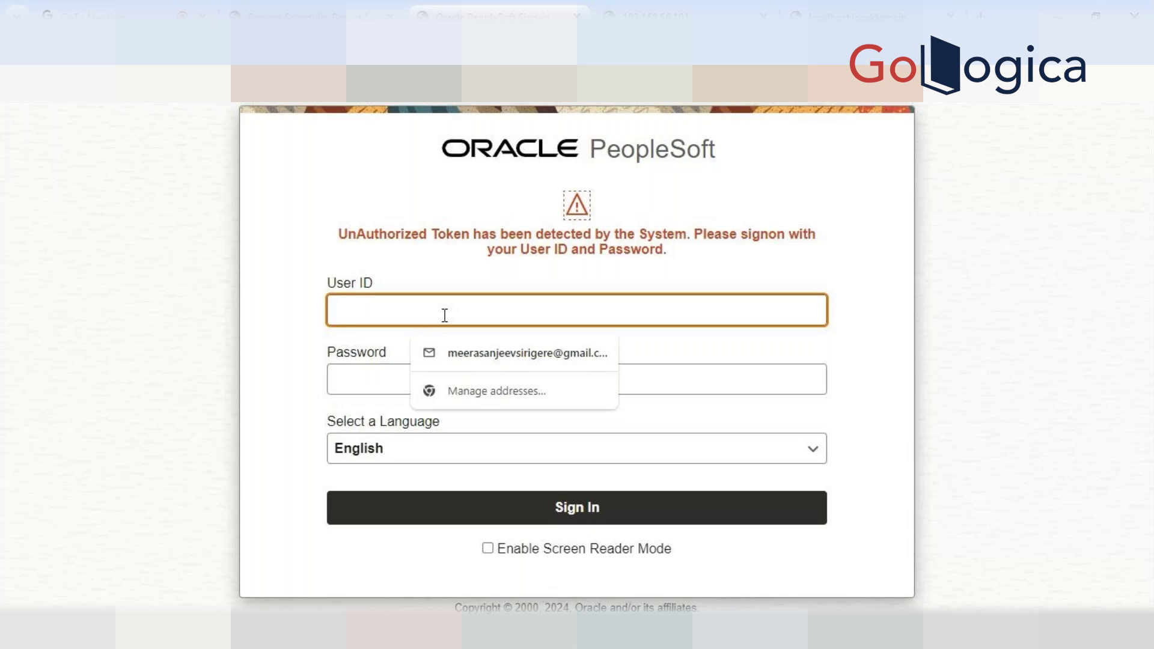
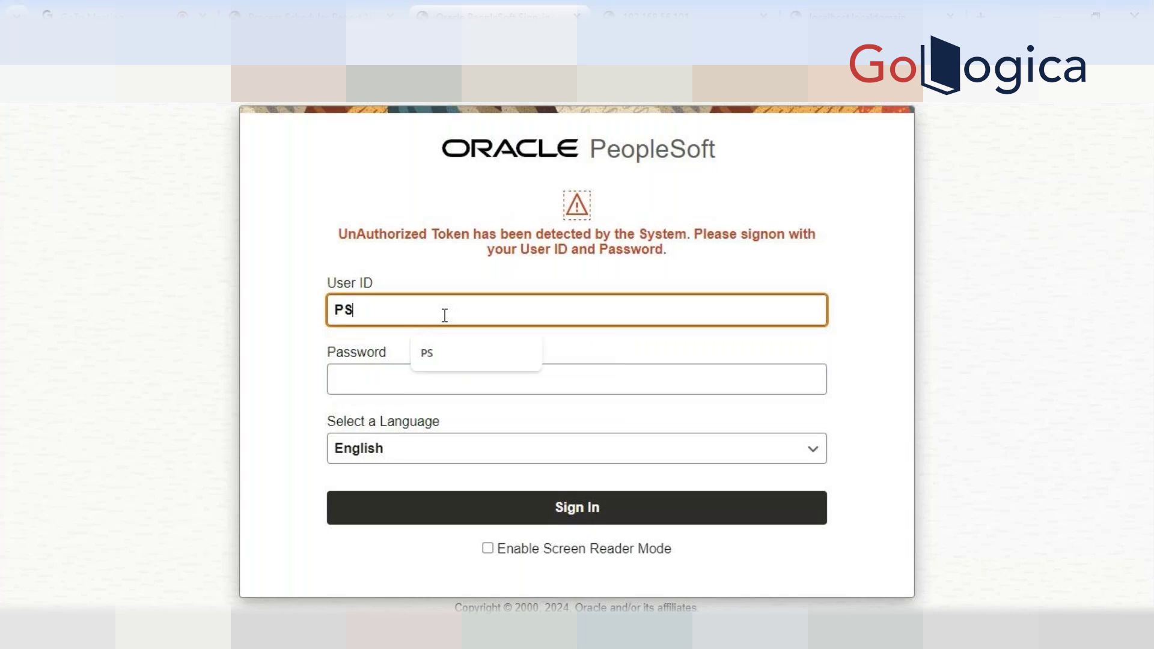
key(Tab)
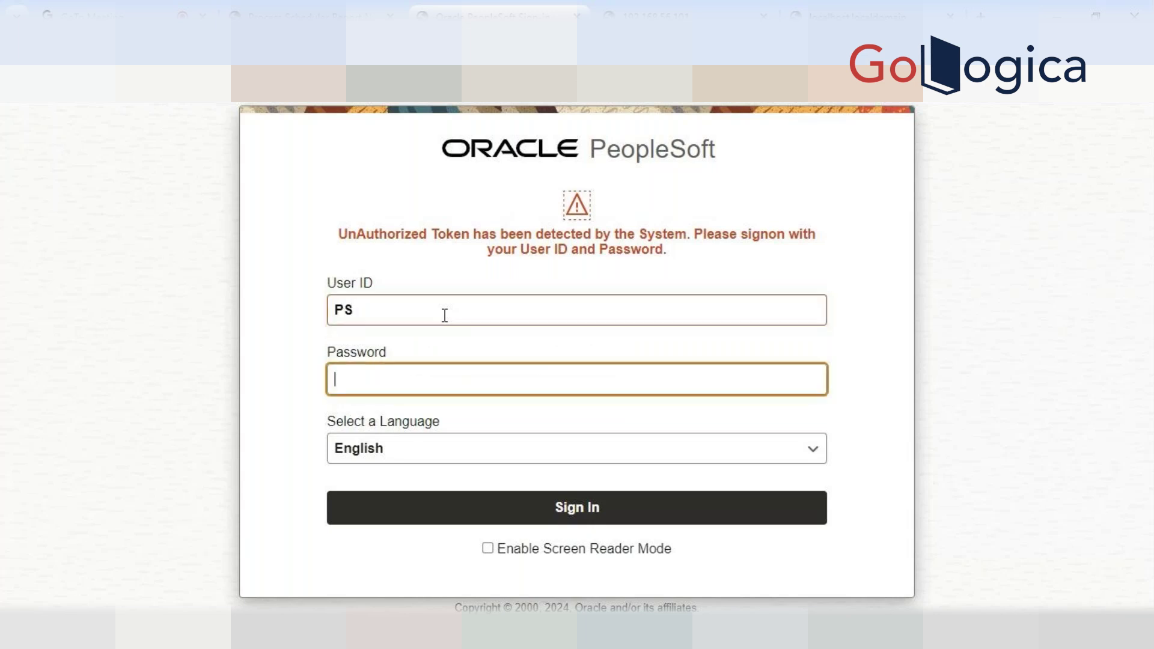
key(Return)
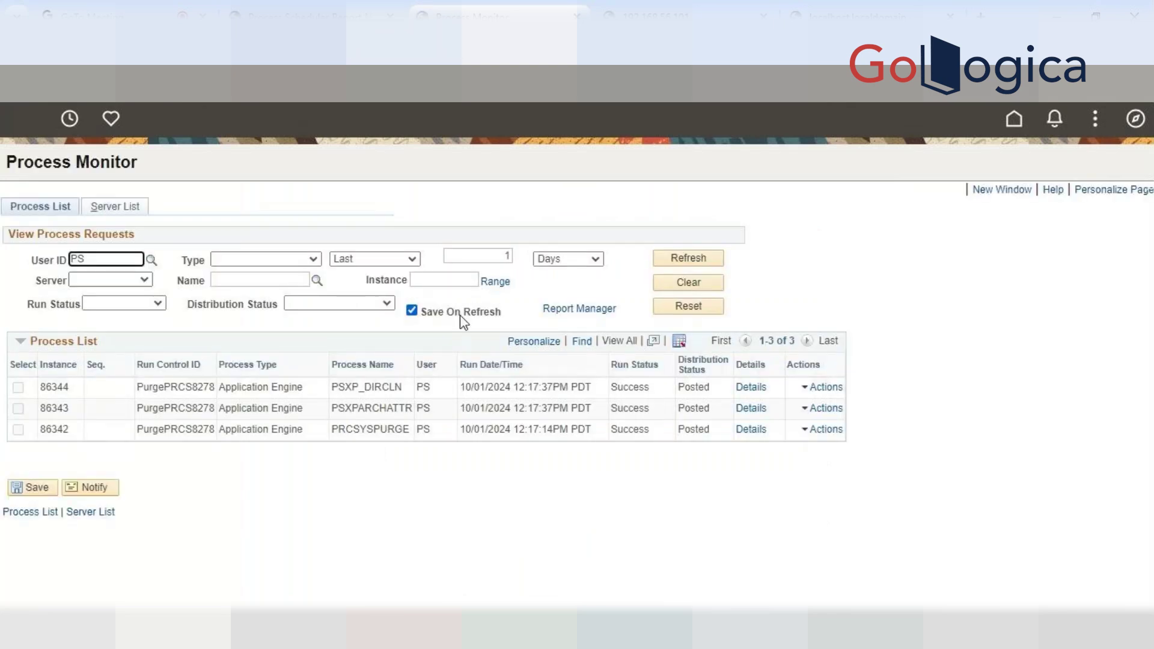
Open the AE_PSXP_DIRCLN_86344.stdout log for instance 86344 and confirm it still returns HTTP 404
click(751, 392)
click(583, 477)
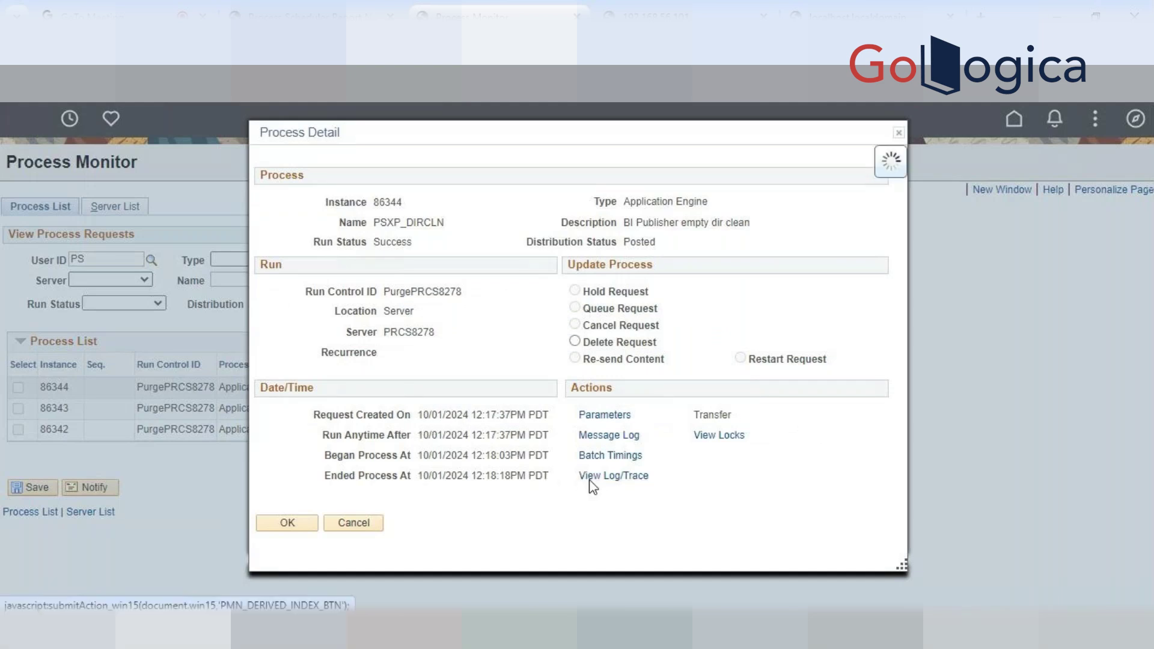
click(434, 407)
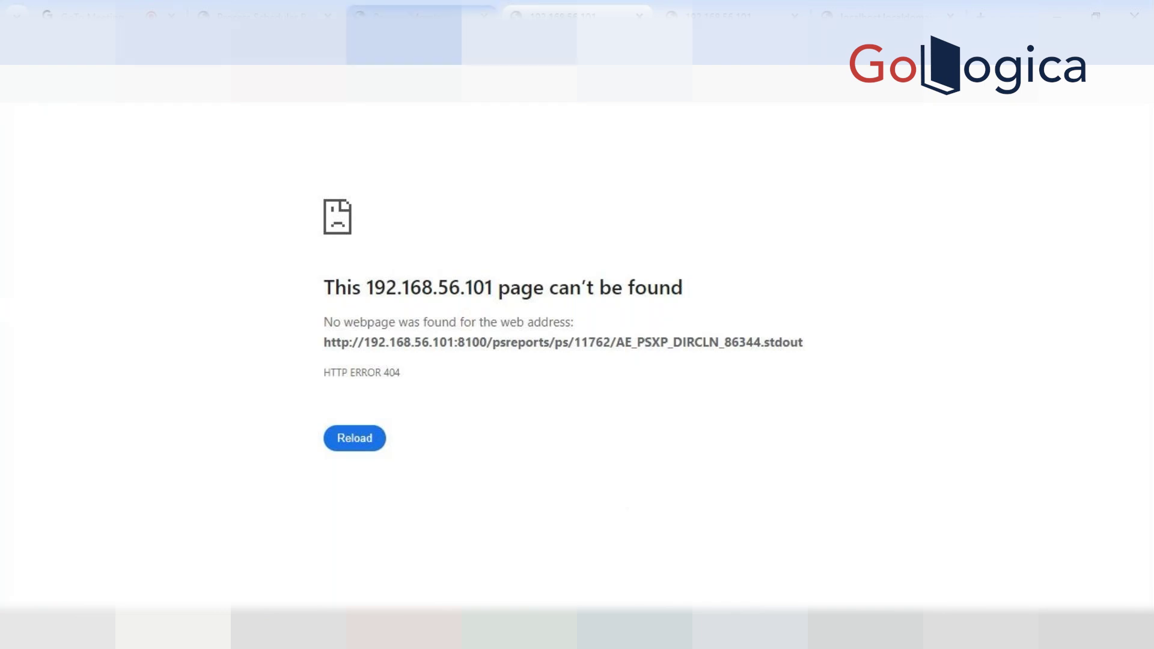
click(421, 15)
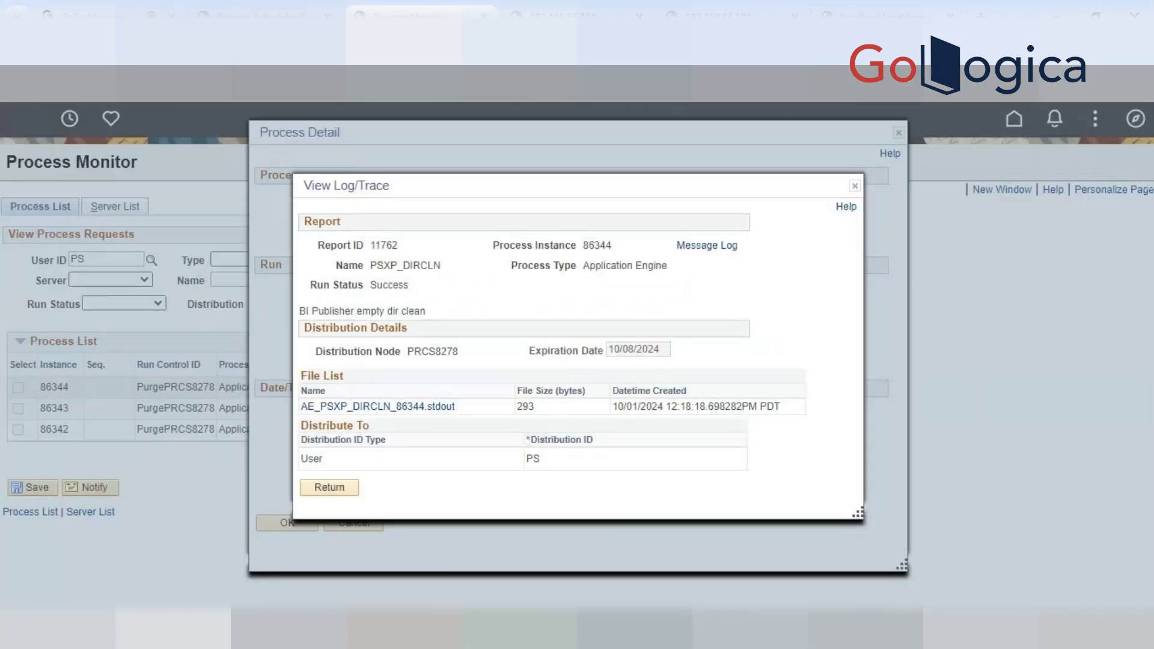
click(577, 16)
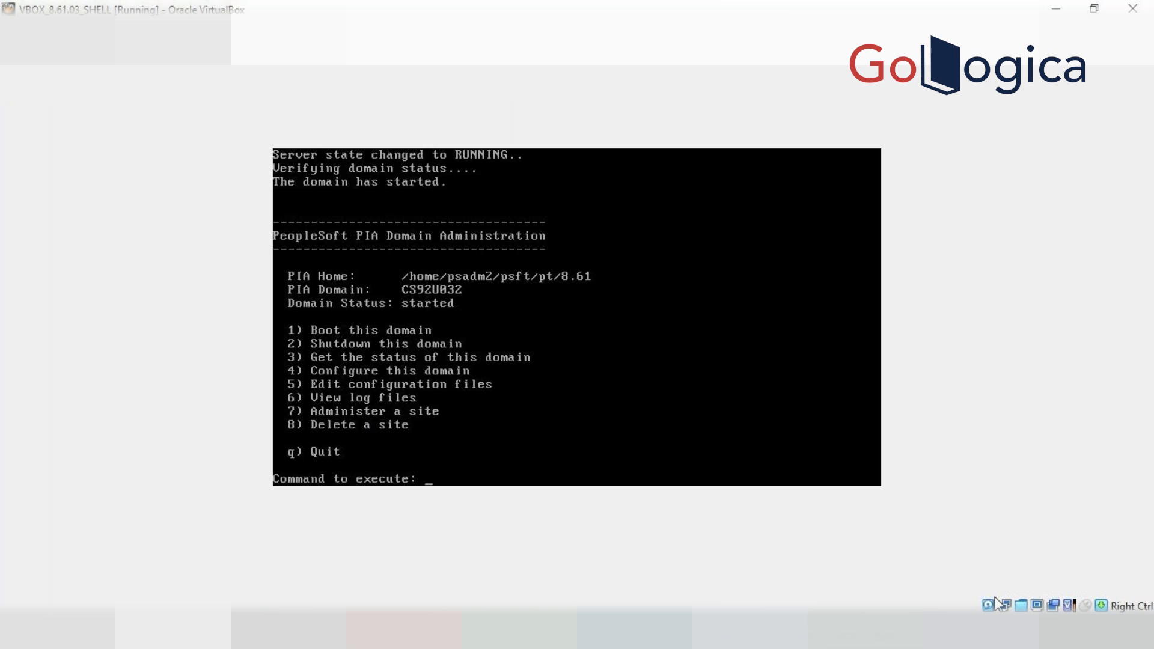
Quit psadmin to the shell prompt with Ctrl+C and move up two directory levels
key(ctrl+c)
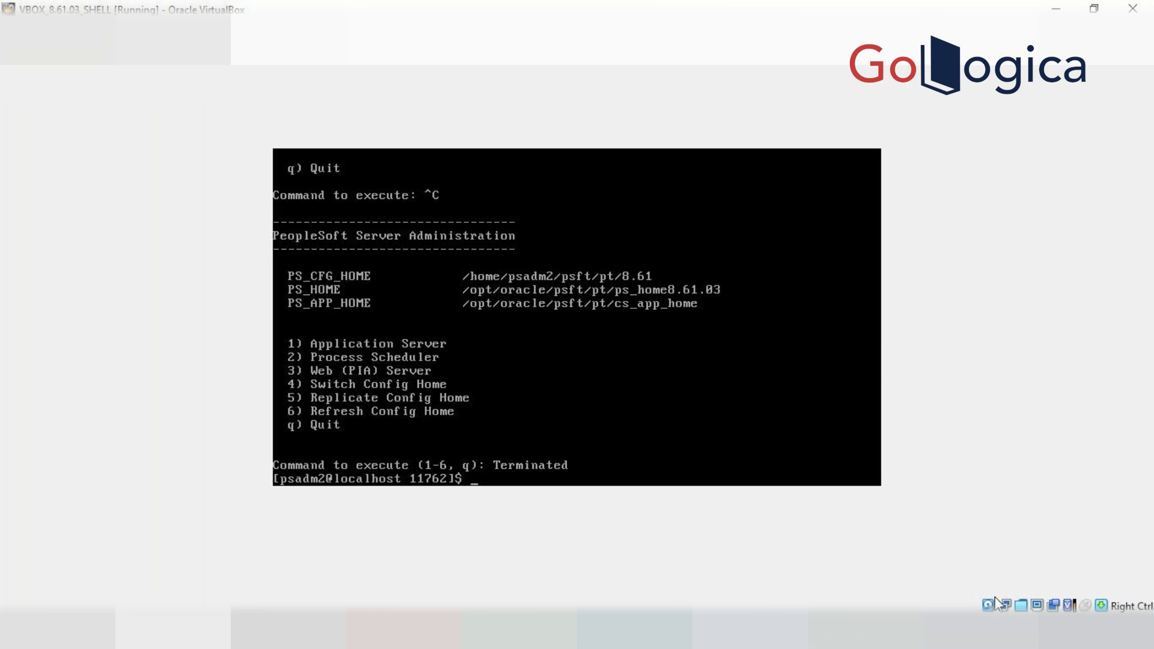
text(kill -9 291209)
key(BackSpace)
key(BackSpace)
key(BackSpace)
key(BackSpace)
key(BackSpace)
key(BackSpace)
key(BackSpace)
key(BackSpace)
key(BackSpace)
key(BackSpace)
key(BackSpace)
key(BackSpace)
key(BackSpace)
key(BackSpace)
text(cd)
text(.. /)
text(/)
text(..)
key(Return)
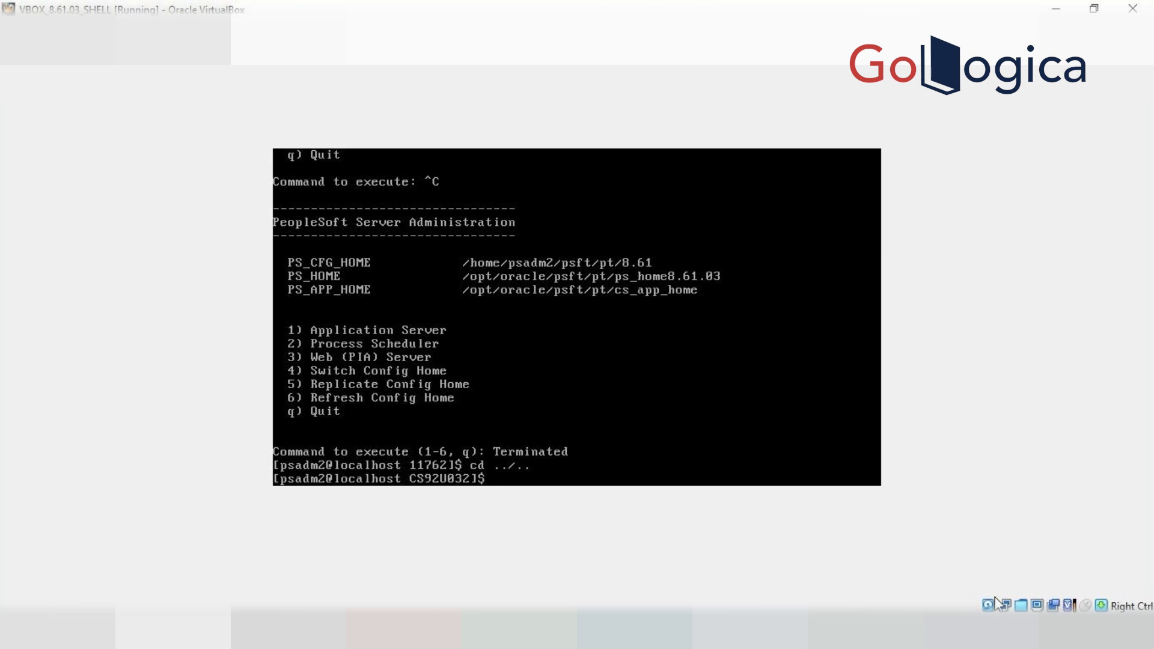
Climb two more levels to /home/psadm2/psft/pt/8.61 and confirm the path with pwd
text(cd ..)
key(Return)
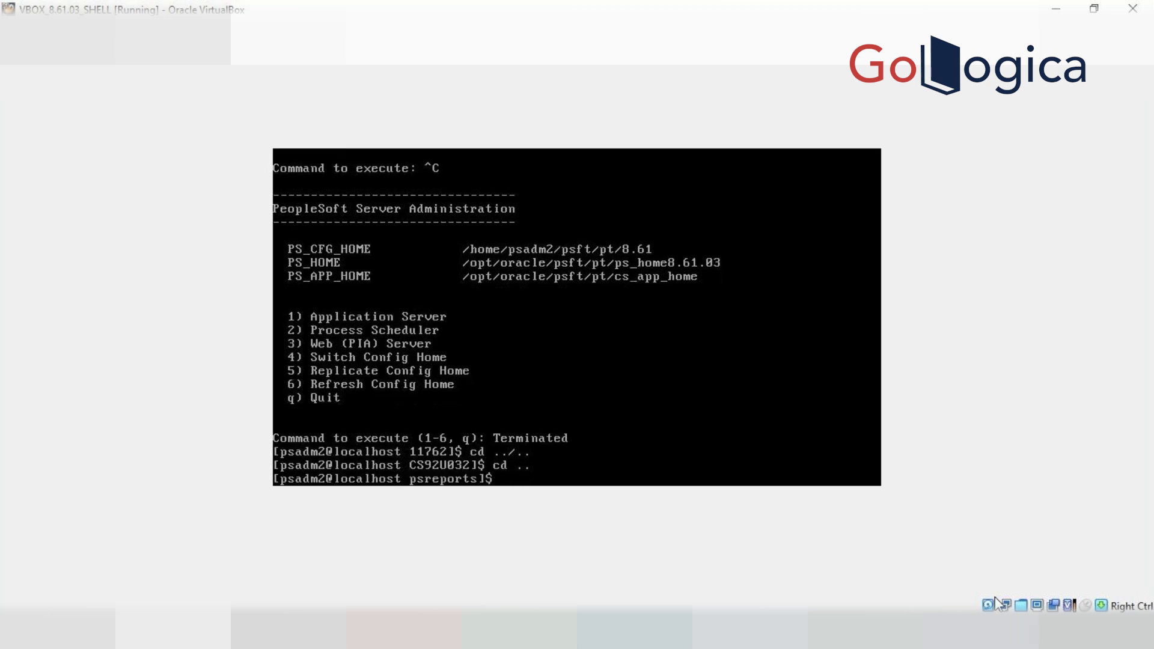
text(cd ..)
key(Return)
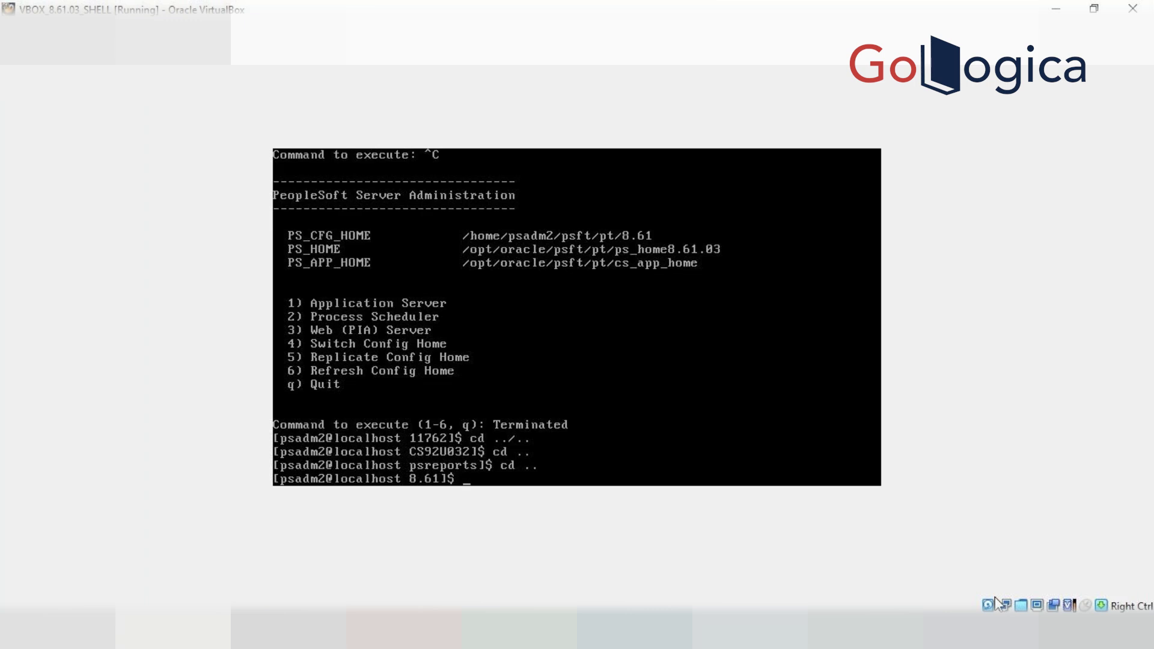
text(pwd)
key(Return)
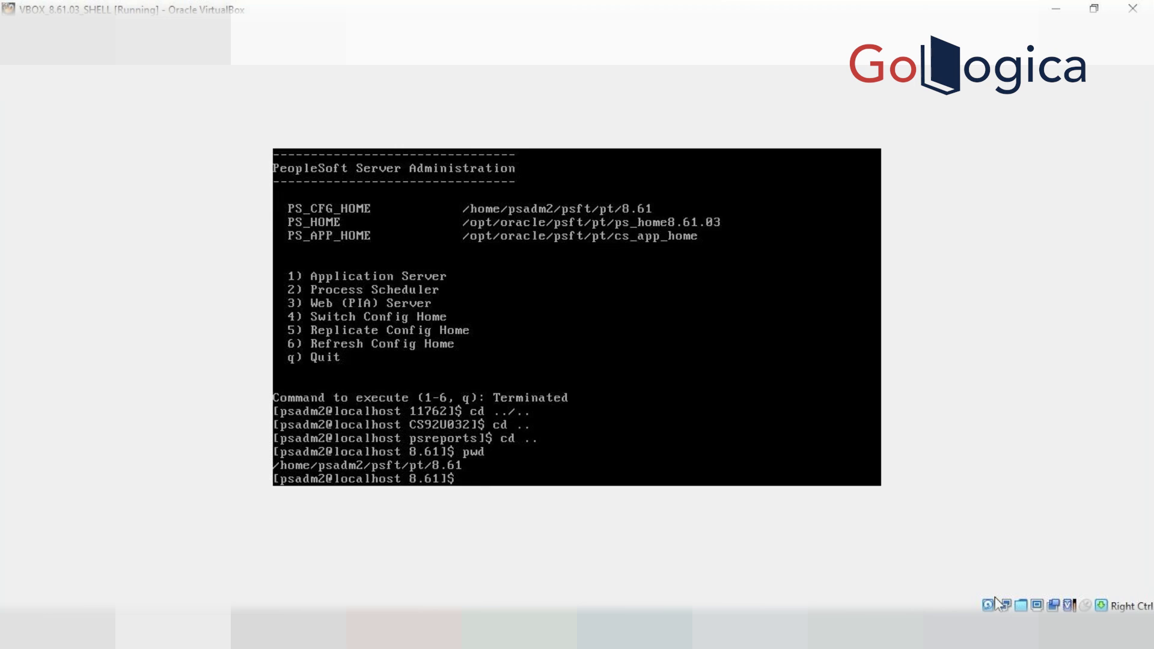
List the 8.61 folder and change into the webserv/peoplesoft domain directory
text(ls)
key(Return)
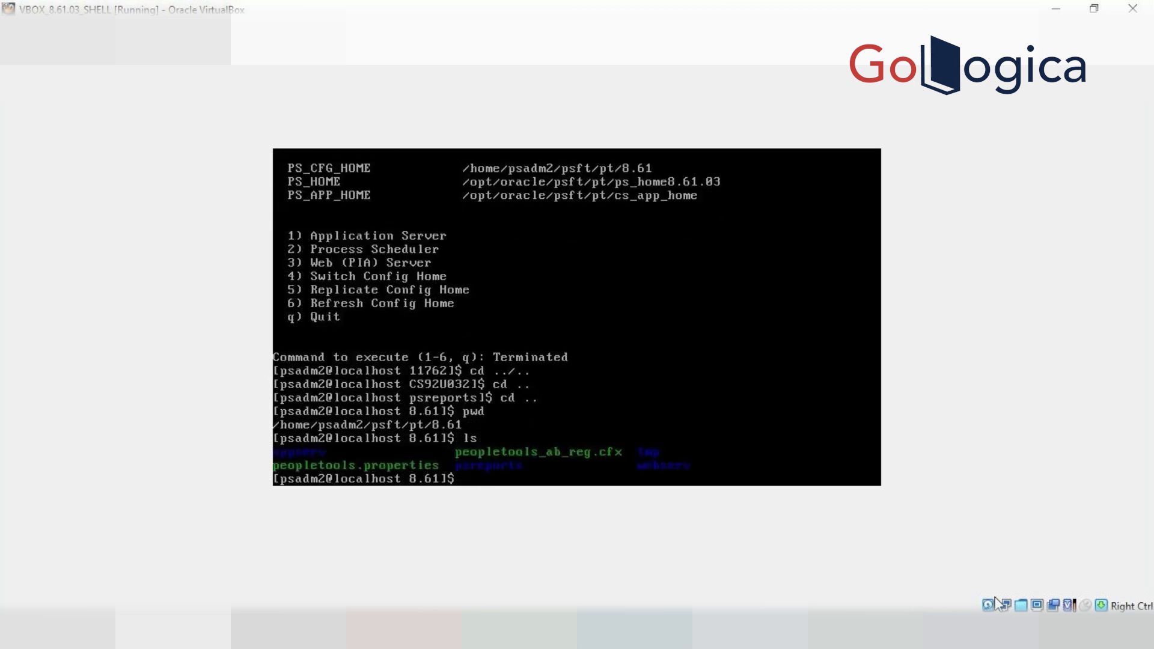
text(cd we)
key(Tab)
key(Return)
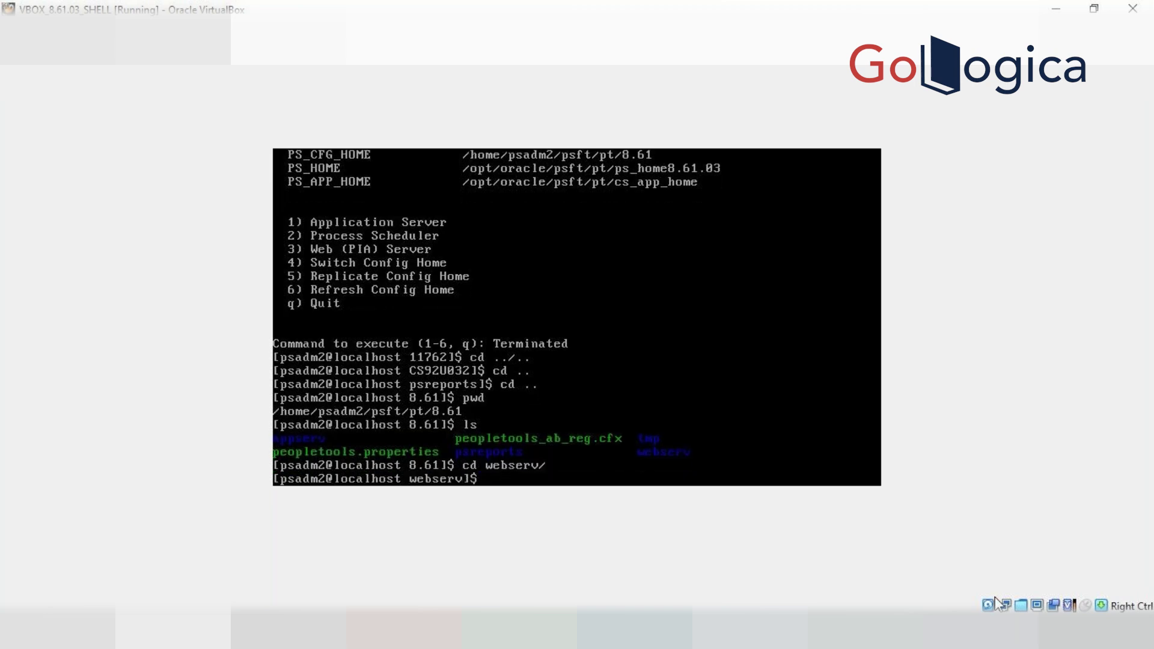
text(ls)
key(Return)
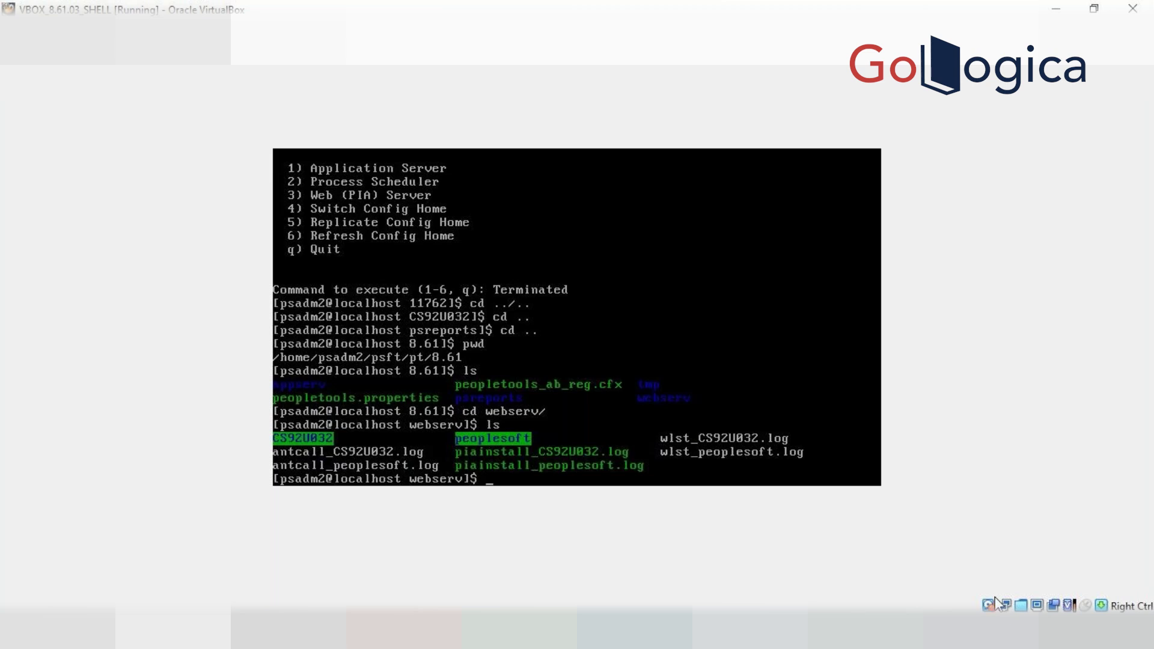
text(cd peo)
key(Tab)
key(Return)
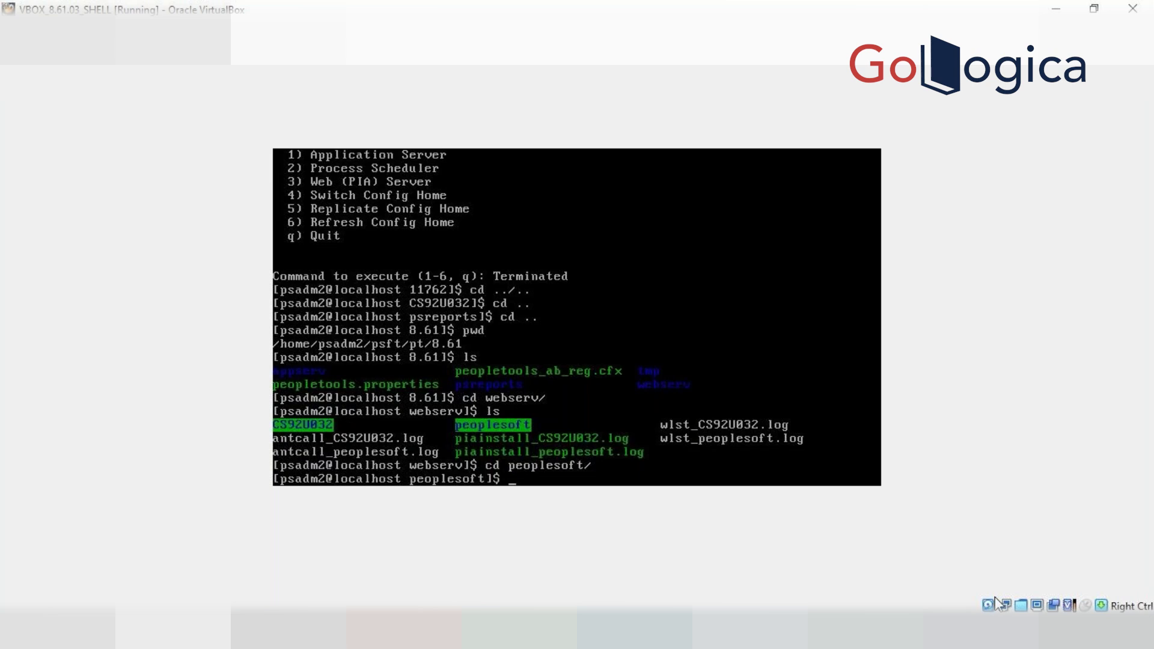
Run find . -name config*.prop*, locating configuration.properties under PORTAL.war and PSEMHUB.war
text(find)
text(. -name confing)
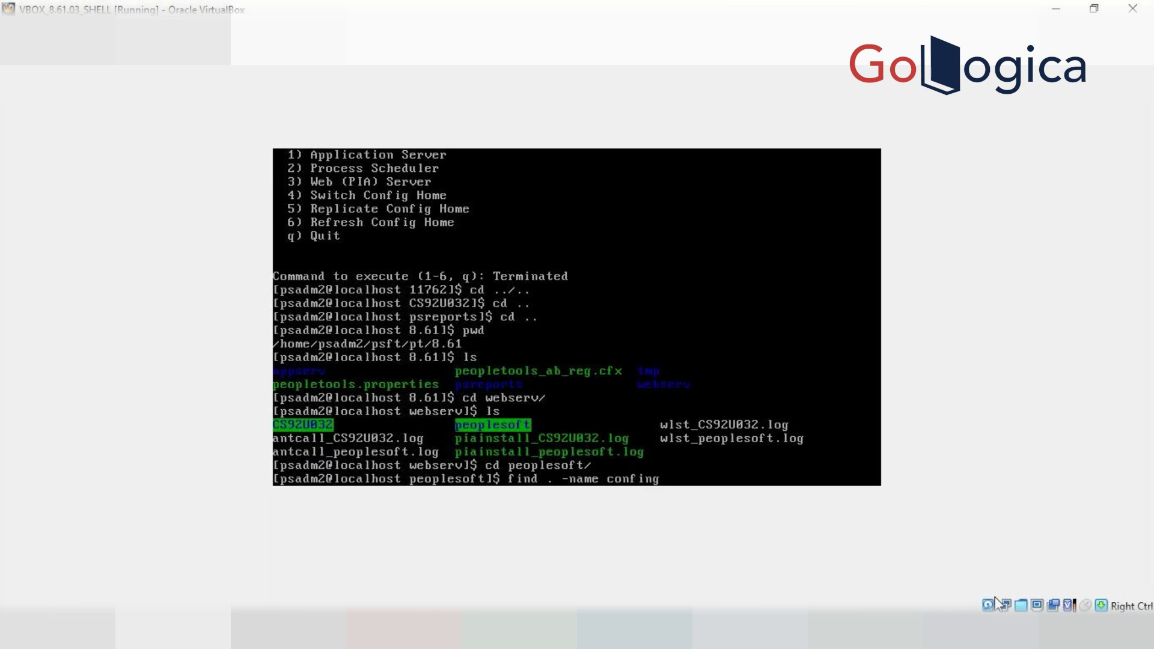
text(*.p)
key(BackSpace)
key(BackSpace)
key(BackSpace)
key(BackSpace)
key(BackSpace)
key(BackSpace)
text(ig*.prop*)
key(Return)
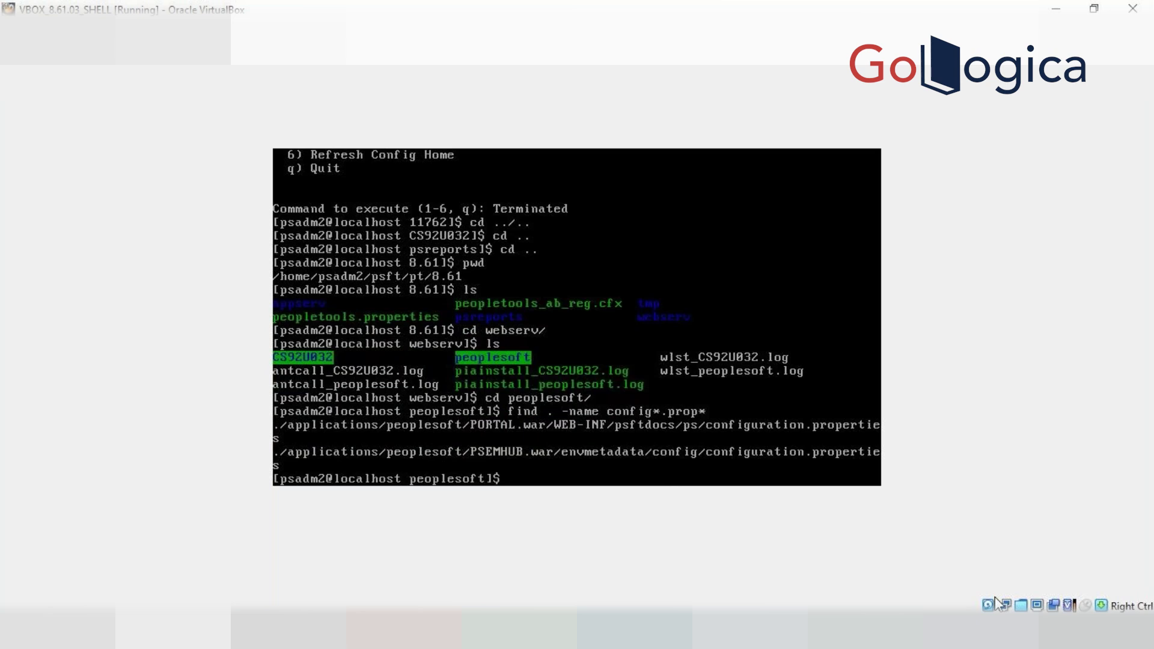
Change into applications/peoplesoft/PORTAL.war/WEB-INF/psftdocs/ps using tab completion
text(cd app)
key(Tab)
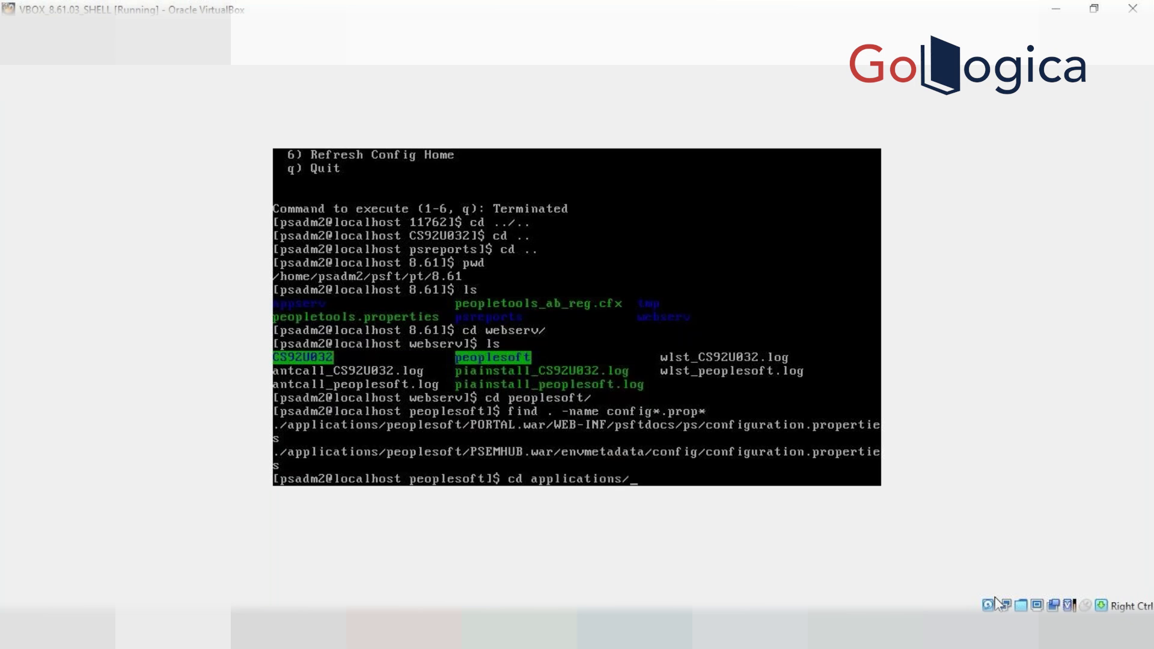
text(peo)
key(Tab)
text(PO)
key(Tab)
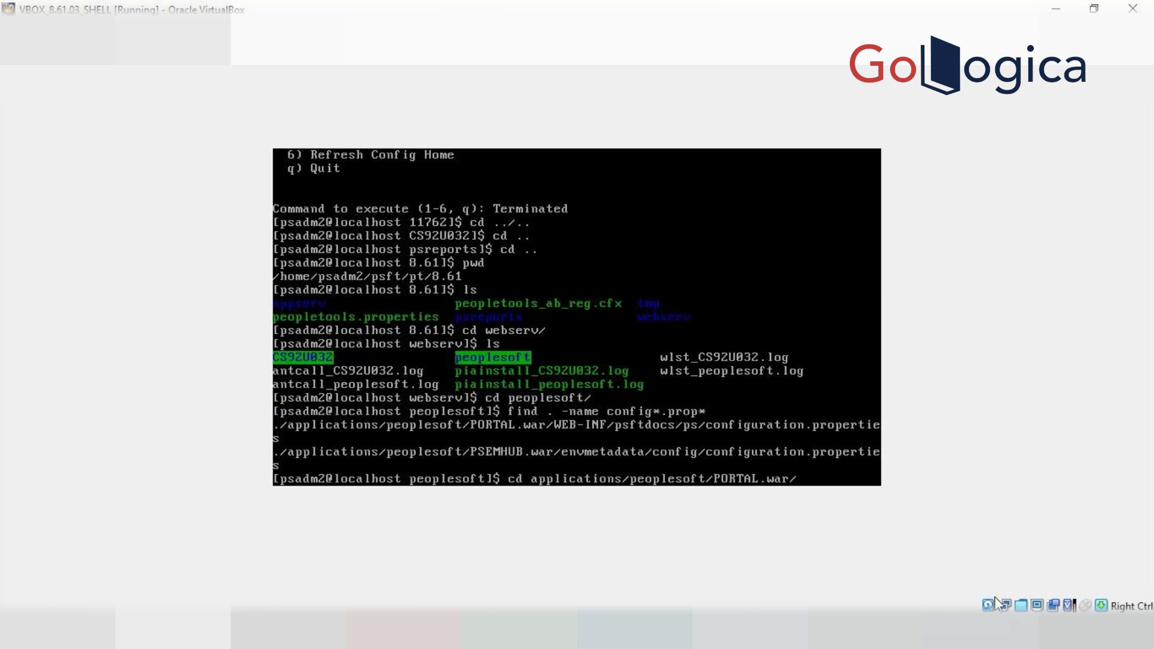
text(We)
key(BackSpace)
text(E)
key(Tab)
text(psf)
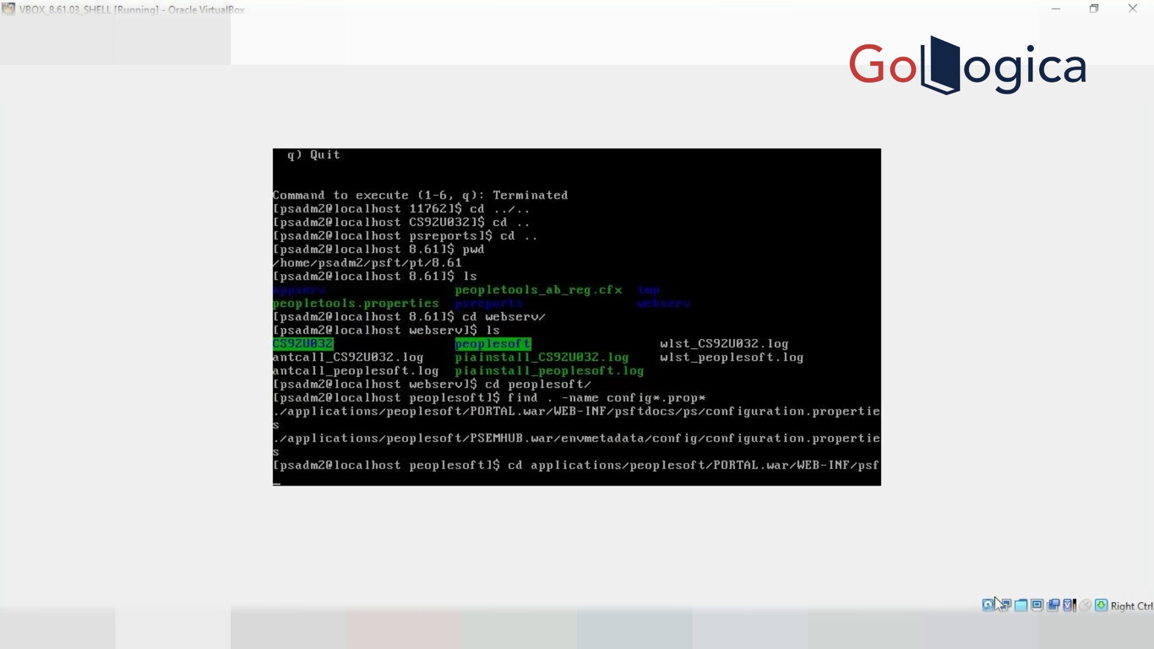
key(Tab)
text(/ps)
text(//ps/)
key(Return)
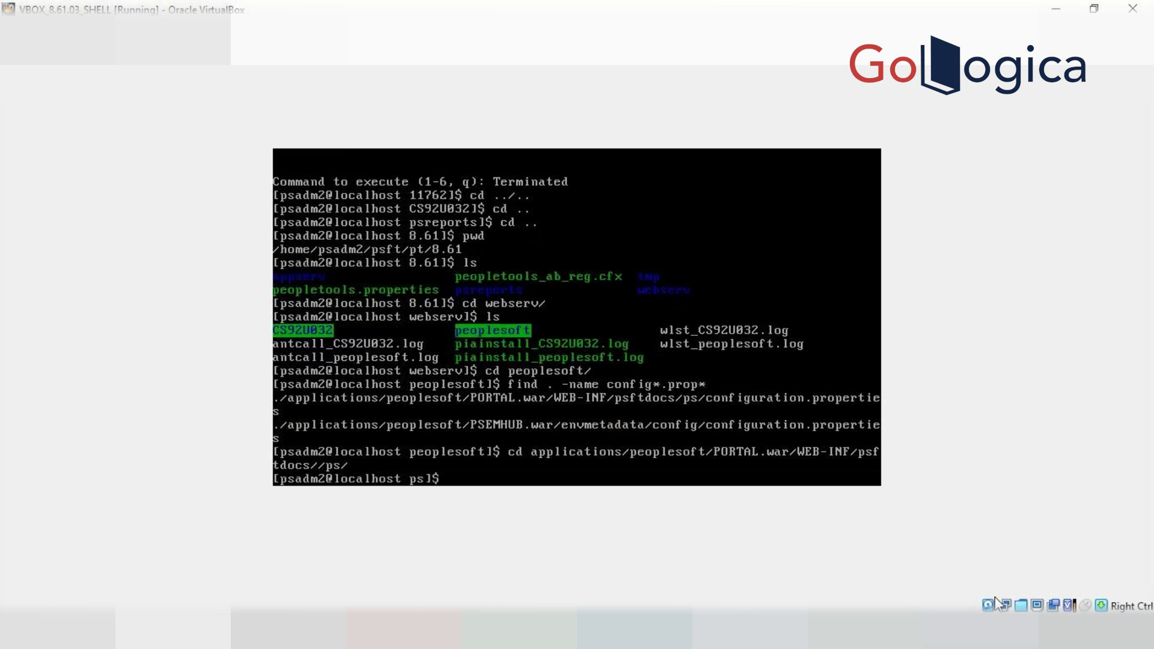
List the ps folder's files and begin a cat of configuration.properties
text(ls)
key(Return)
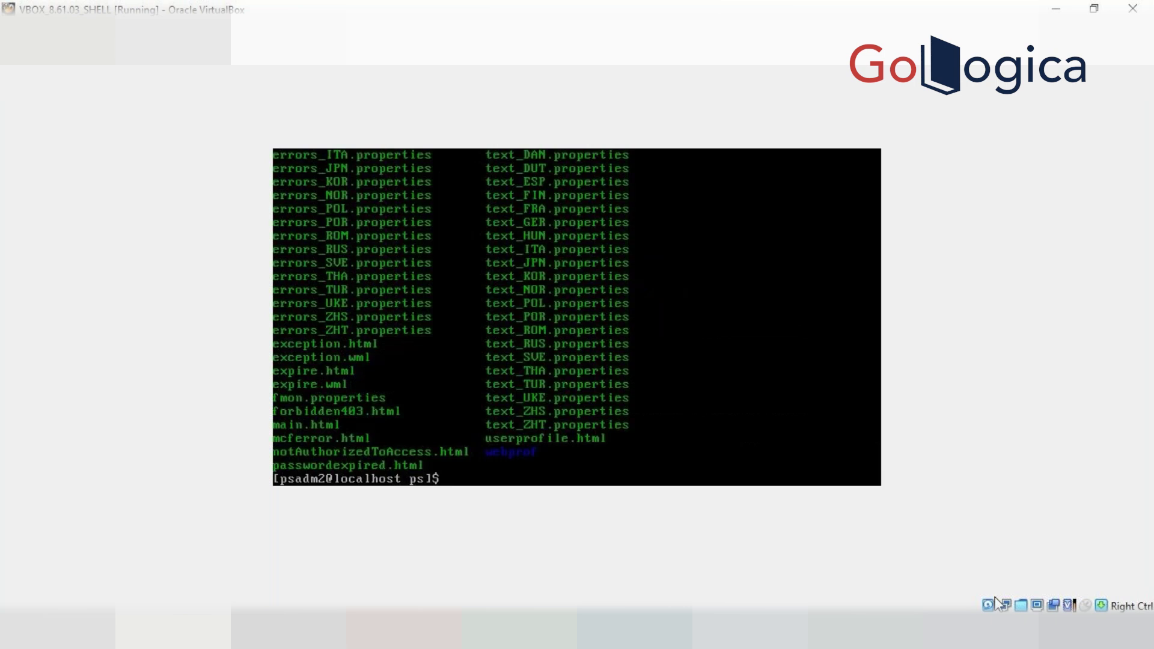
text(cat configuration)
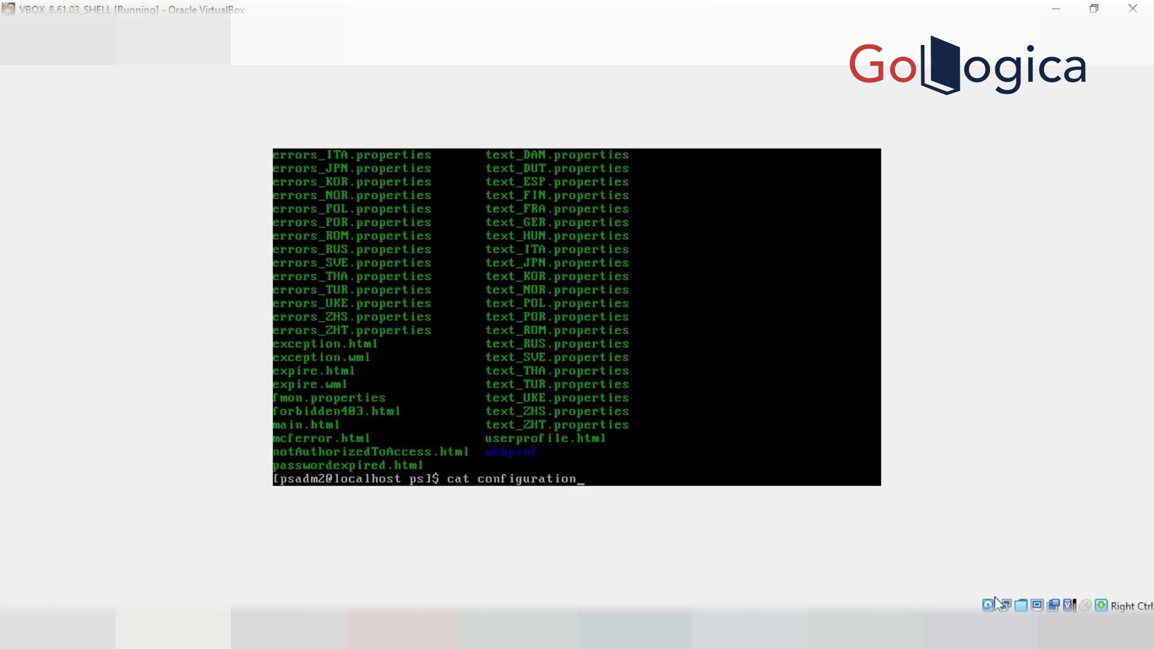
Grep configuration.properties for Web, showing WebProfile=PROD and encrypted user credentials
key(Tab)
text(grep )
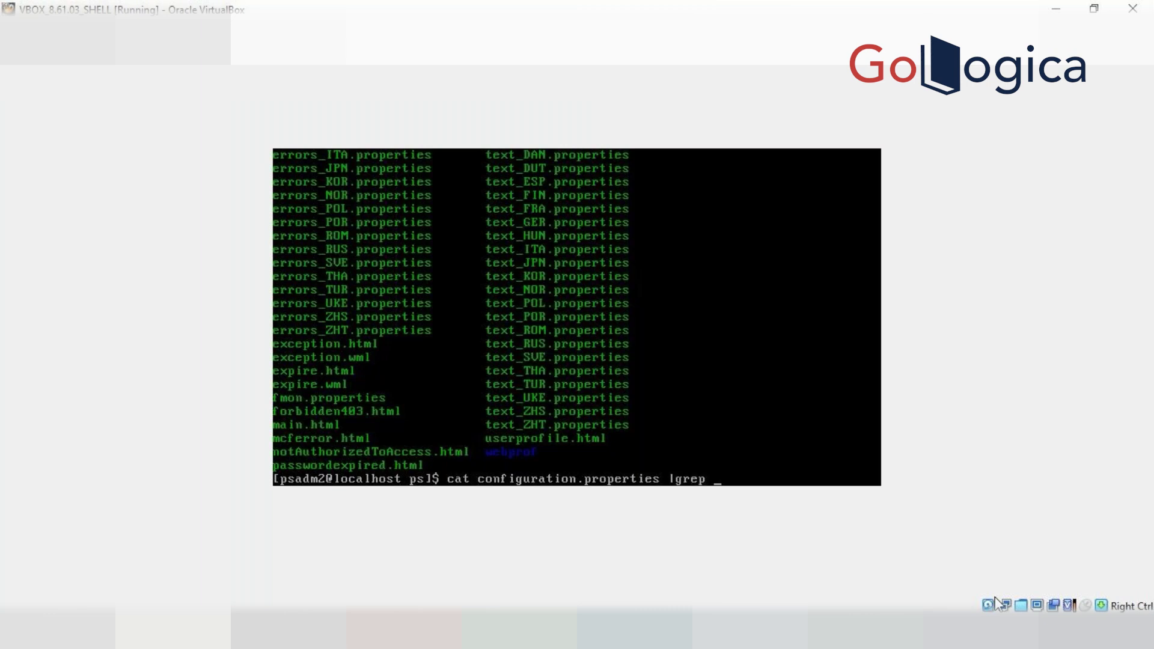
text(we)
key(BackSpace)
key(BackSpace)
text(we)
key(Tab)
key(BackSpace)
key(BackSpace)
key(BackSpace)
key(BackSpace)
key(BackSpace)
key(BackSpace)
key(BackSpace)
key(BackSpace)
text(Web)
key(Return)
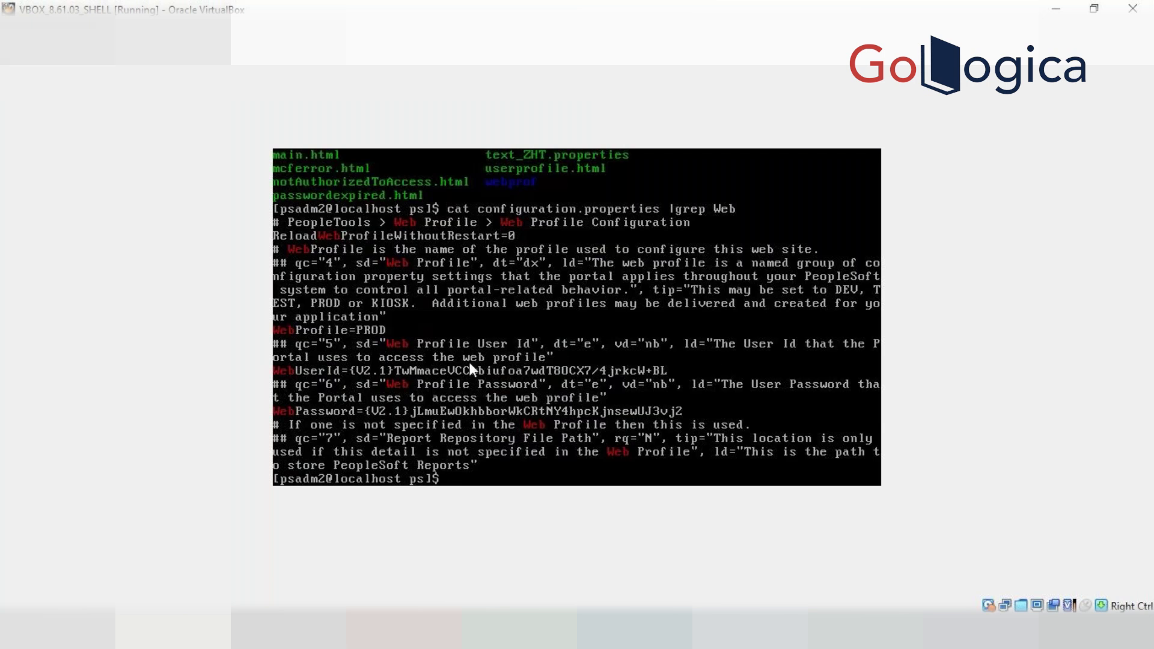
Dismiss the VirtualBox mouse-capture notice, print the folder path, and type cd $PS_CFG_HOME
click(359, 326)
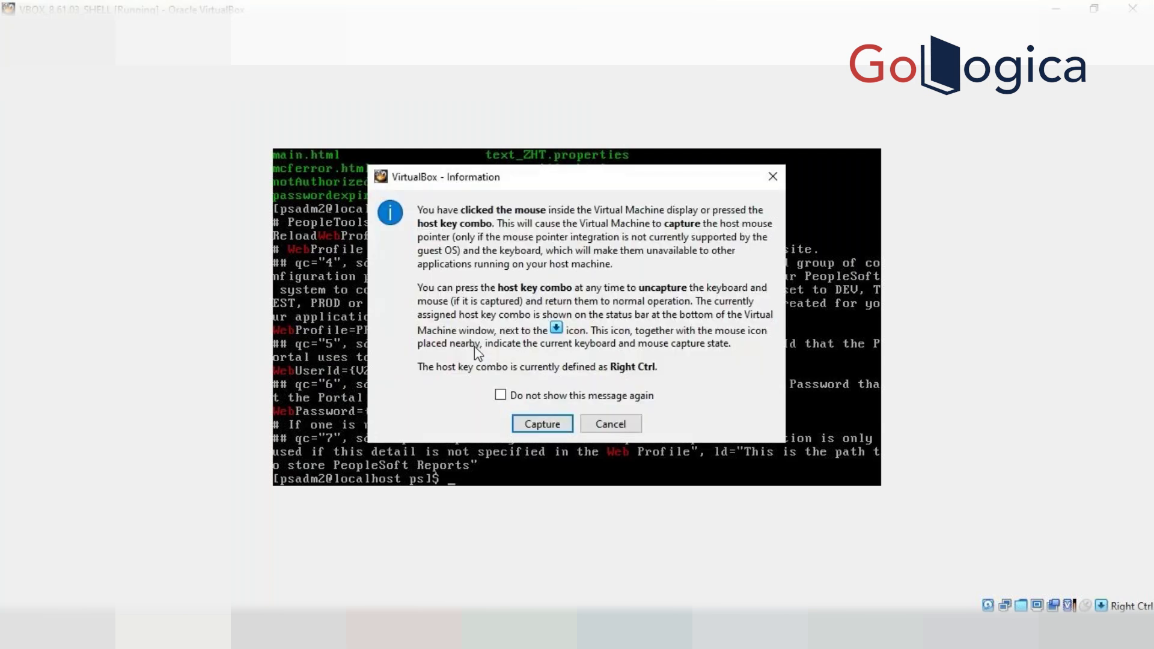
click(630, 427)
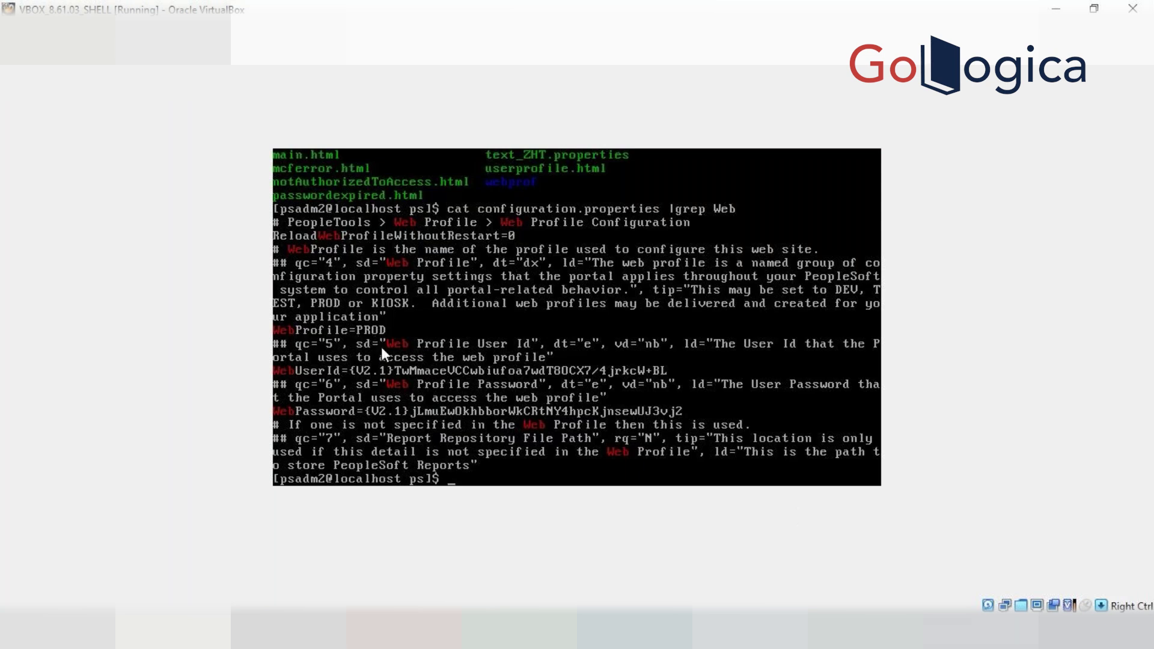
text(pwd)
key(Return)
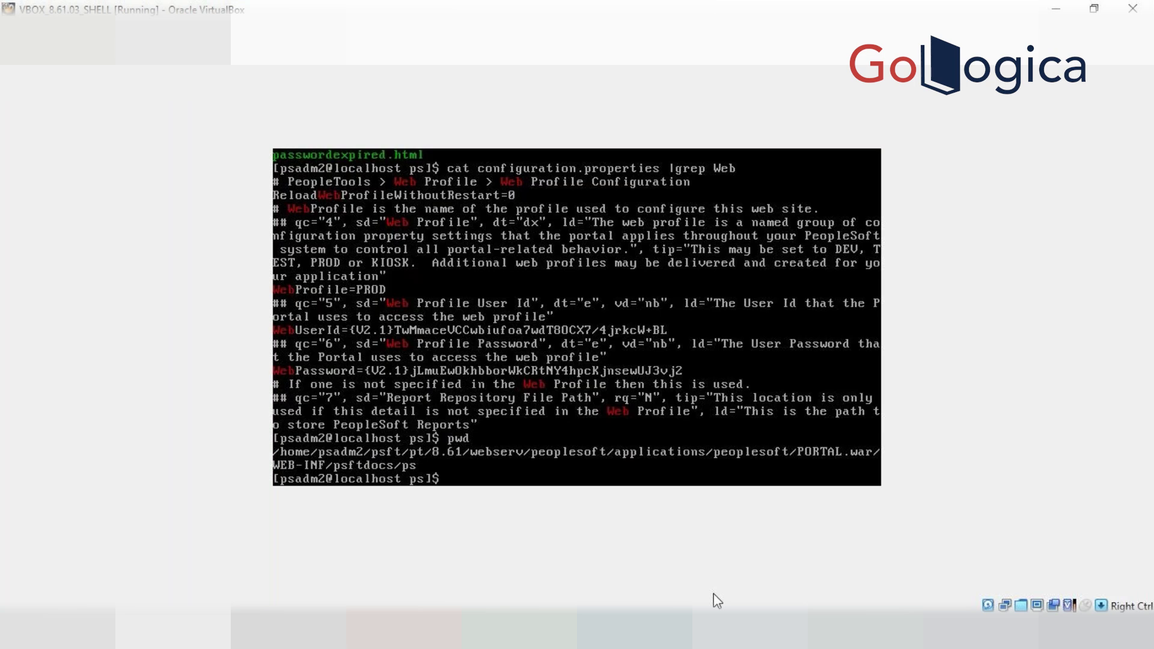
text(cd $p)
key(BackSpace)
text(P)
text(F)
text(_CFG)
text(_)
key(BackSpace)
key(BackSpace)
key(BackSpace)
key(BackSpace)
key(BackSpace)
text(S_CFG_HOME)
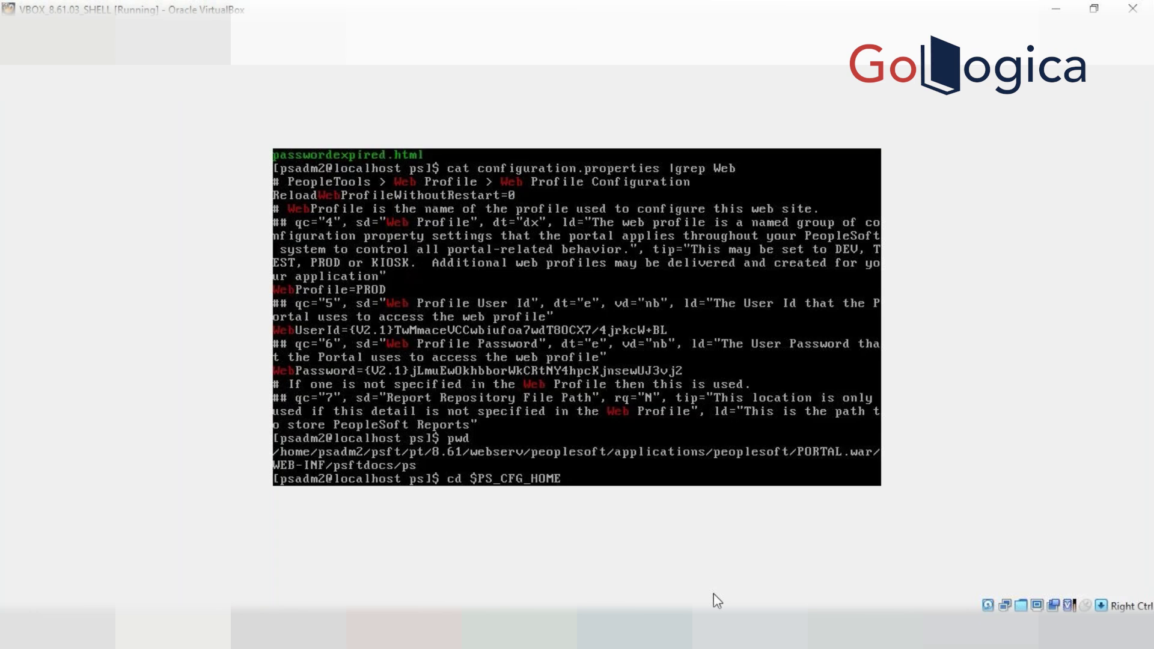
Go to $PS_CFG_HOME and into the webserv/CS92U032 web domain folder
key(Return)
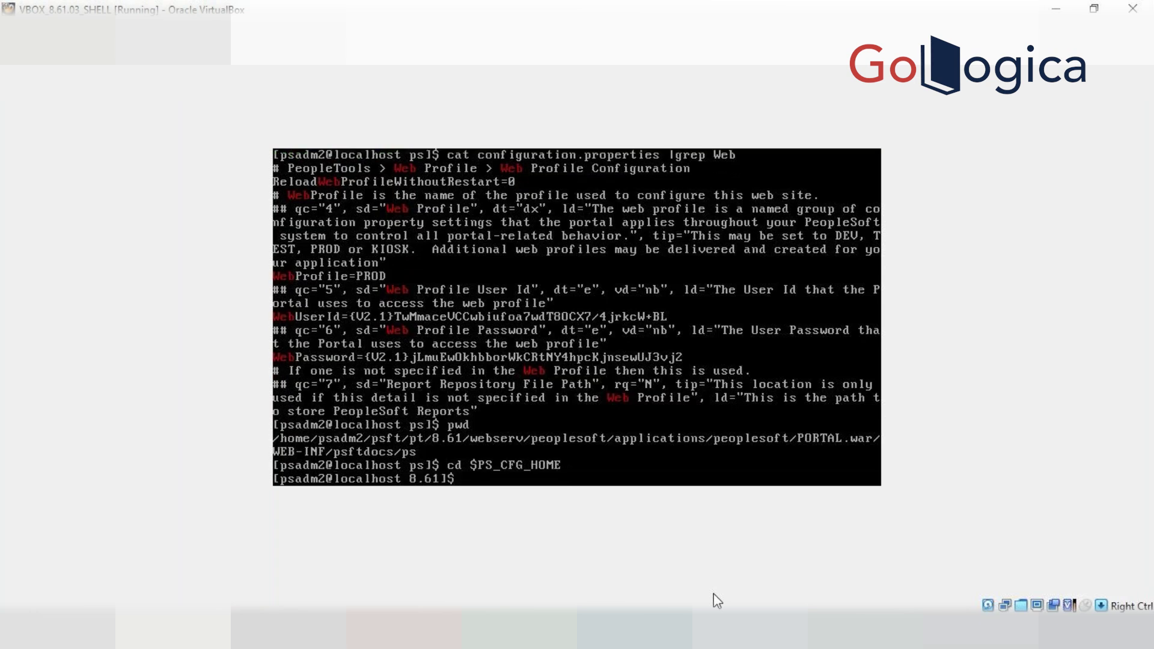
text(web)
key(Tab)
key(BackSpace)
key(BackSpace)
key(BackSpace)
key(BackSpace)
key(BackSpace)
key(BackSpace)
key(BackSpace)
key(BackSpace)
text(cd web)
key(Tab)
key(Return)
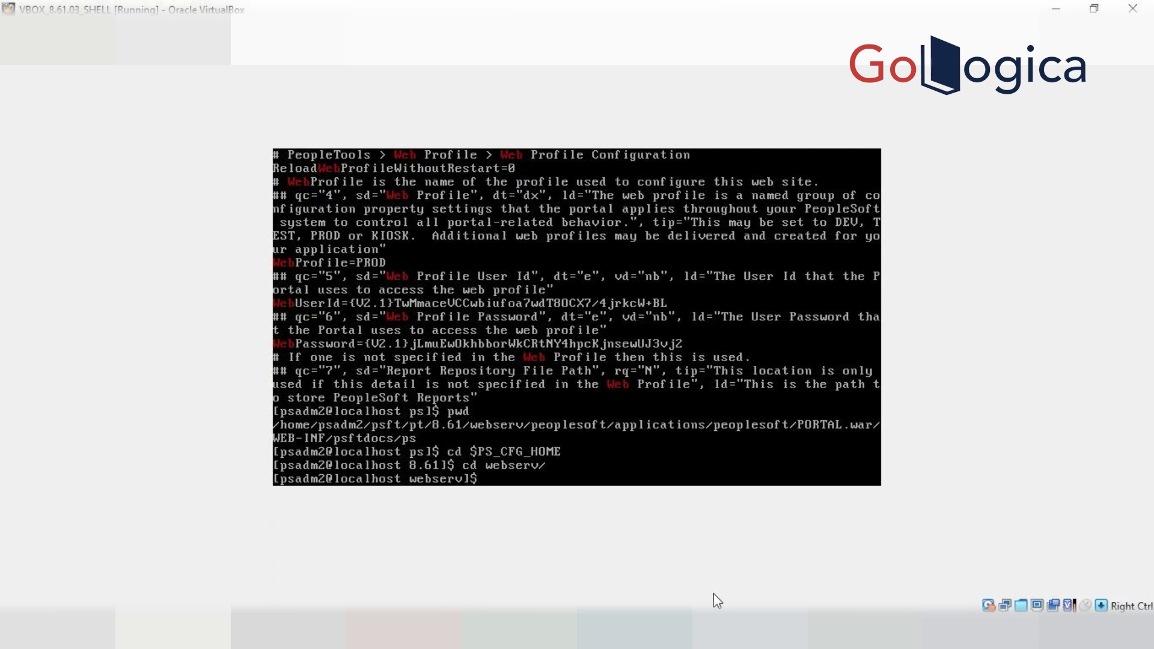
text(cd CS92U032)
key(Return)
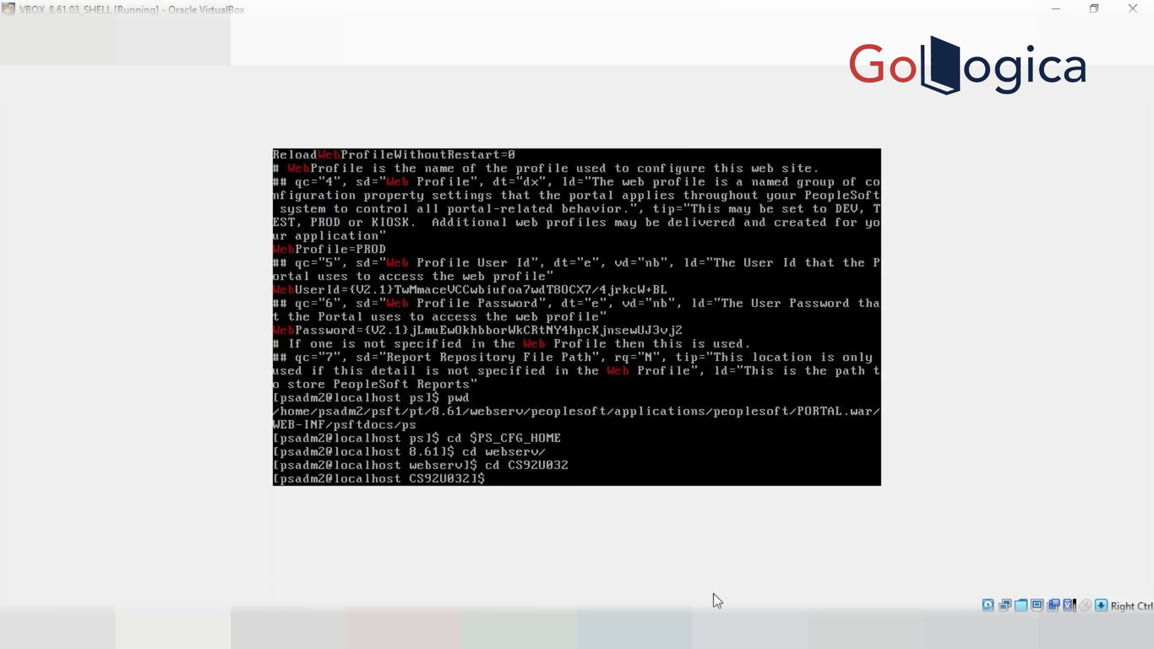
Reuse earlier commands to enter psftdocs/ps and grep configuration.properties for Web, showing WebProfile=PROD
key(Up)
key(Up)
key(Up)
key(Up)
key(Up)
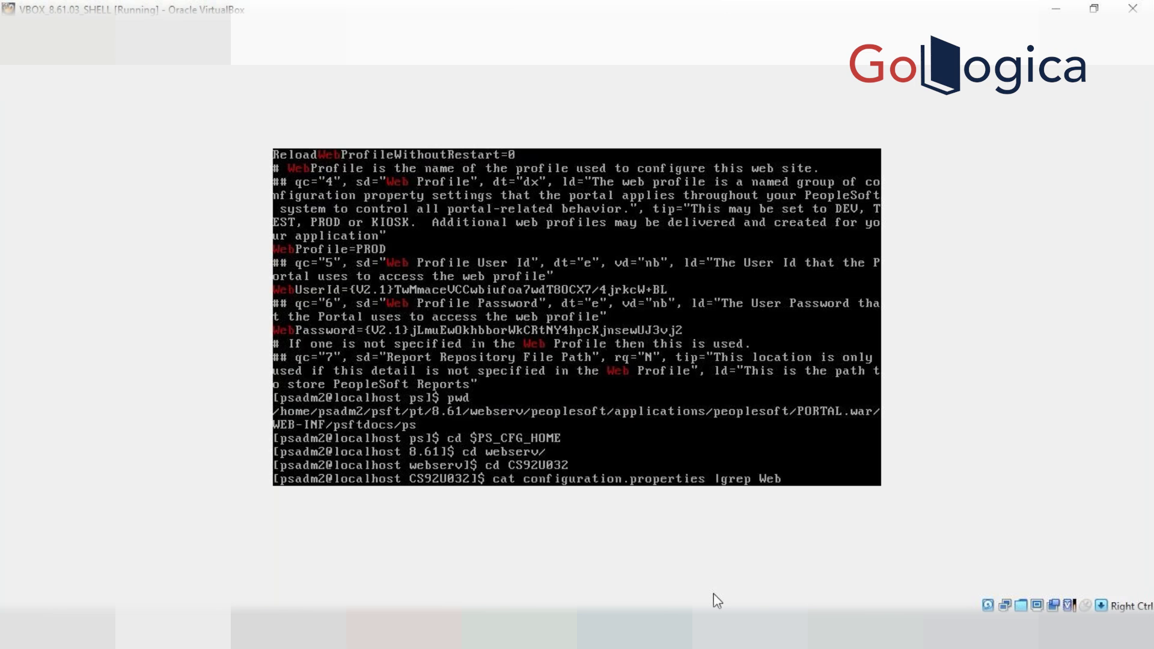
key(Up)
key(Up)
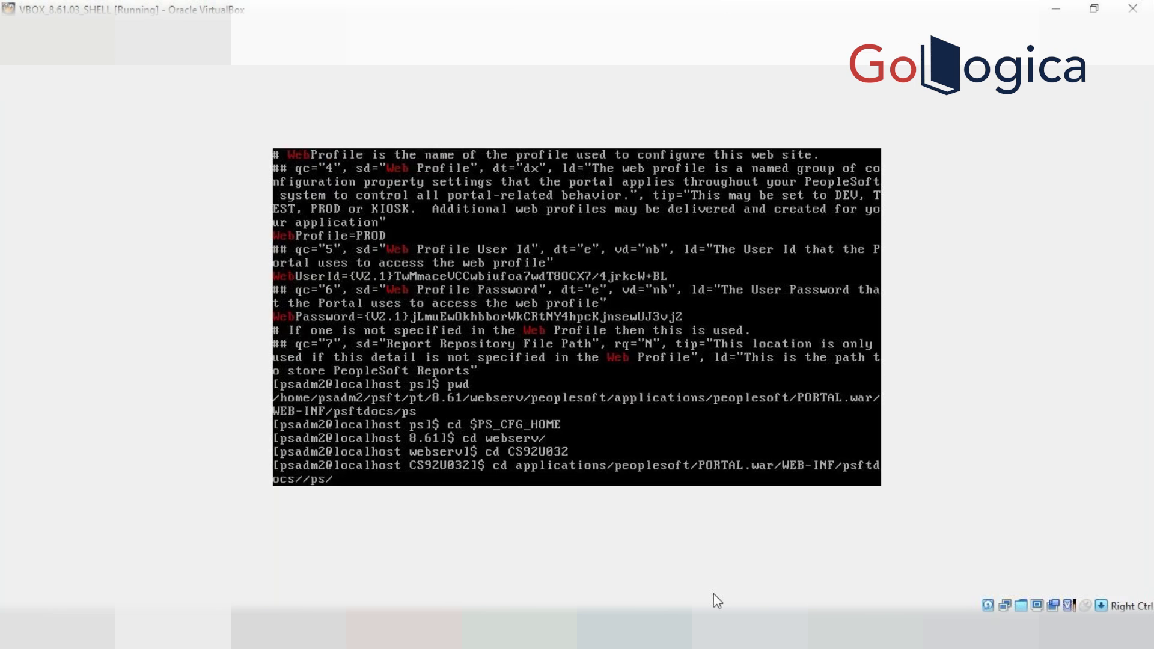
key(Return)
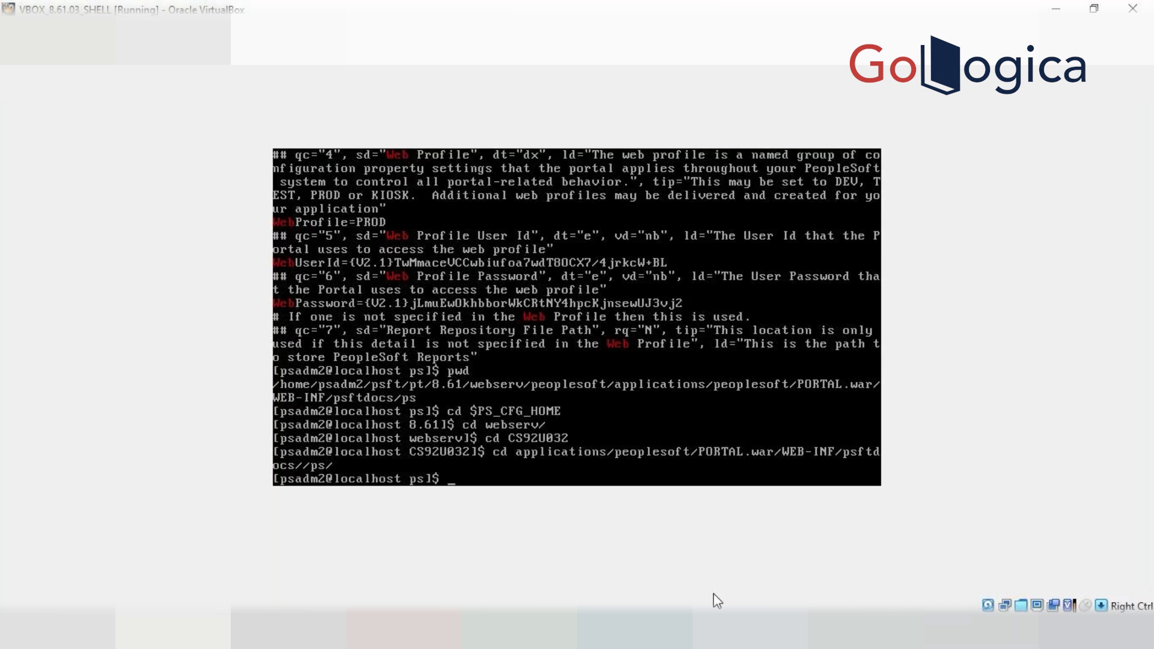
key(Up)
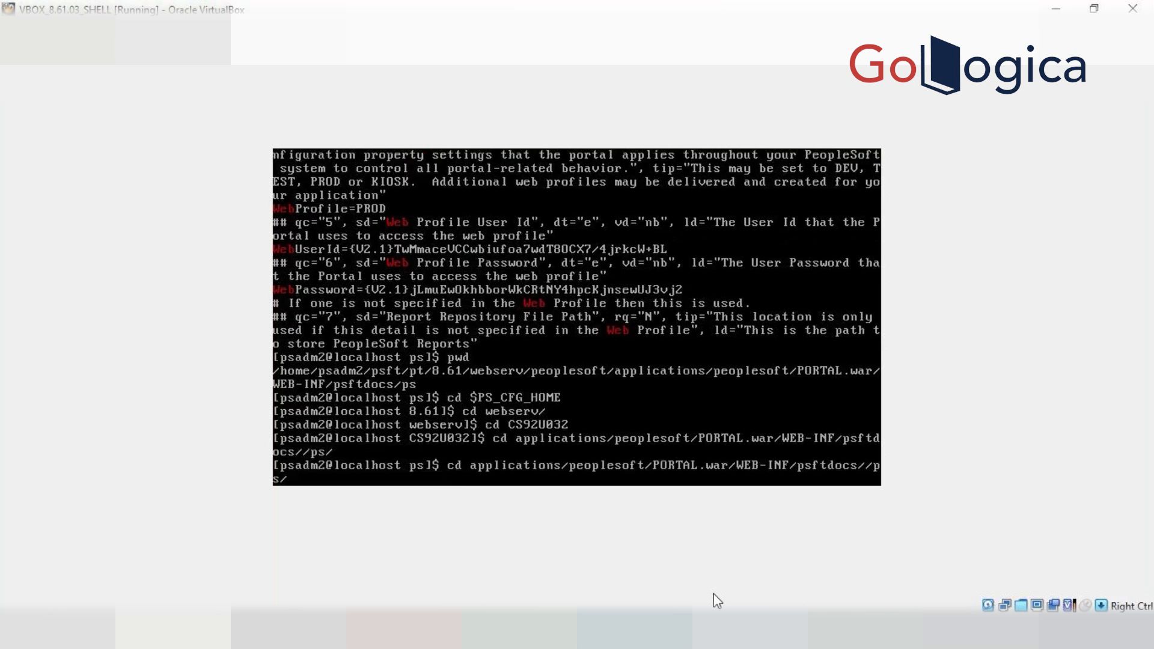
key(Up)
key(Up)
key(Up)
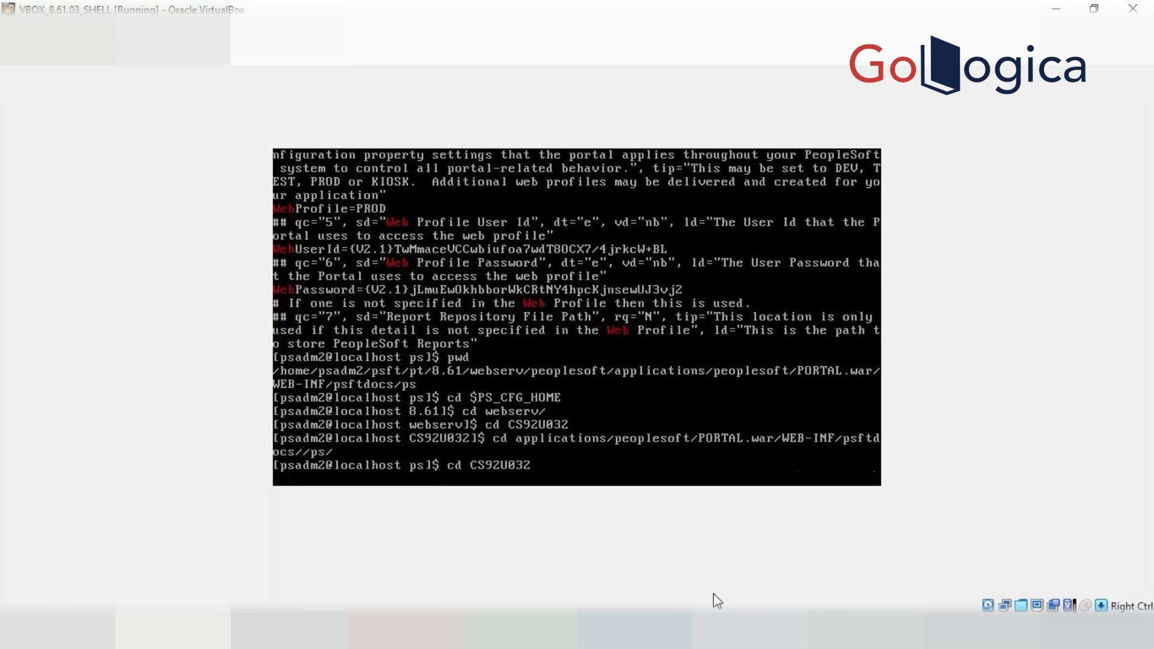
key(Up)
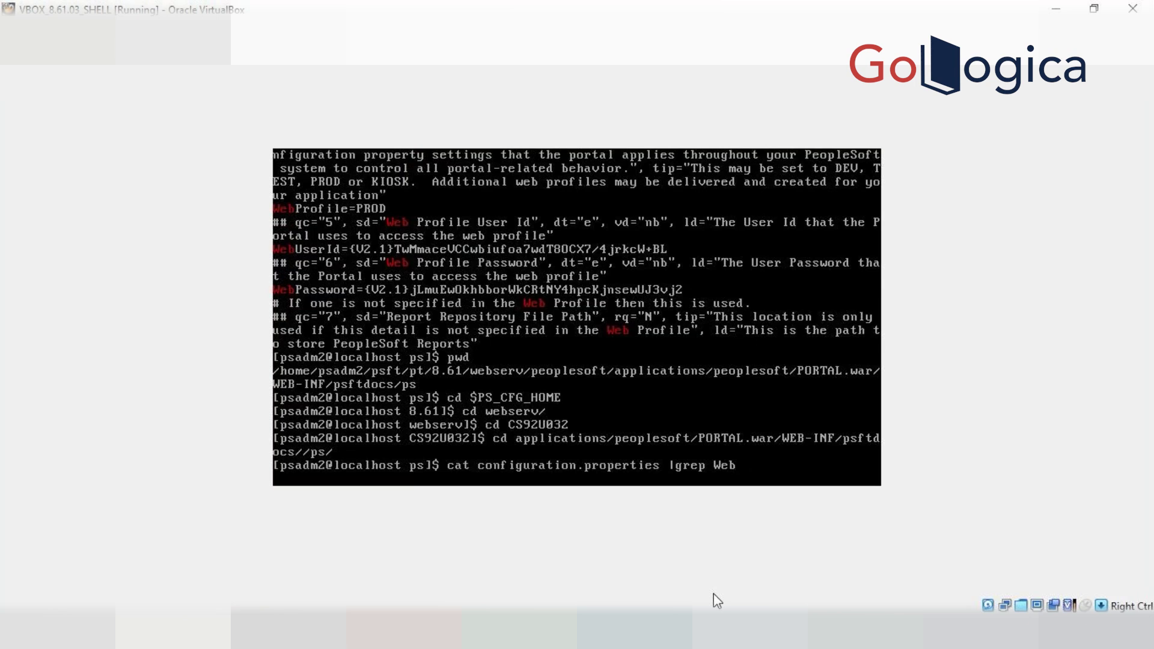
key(Return)
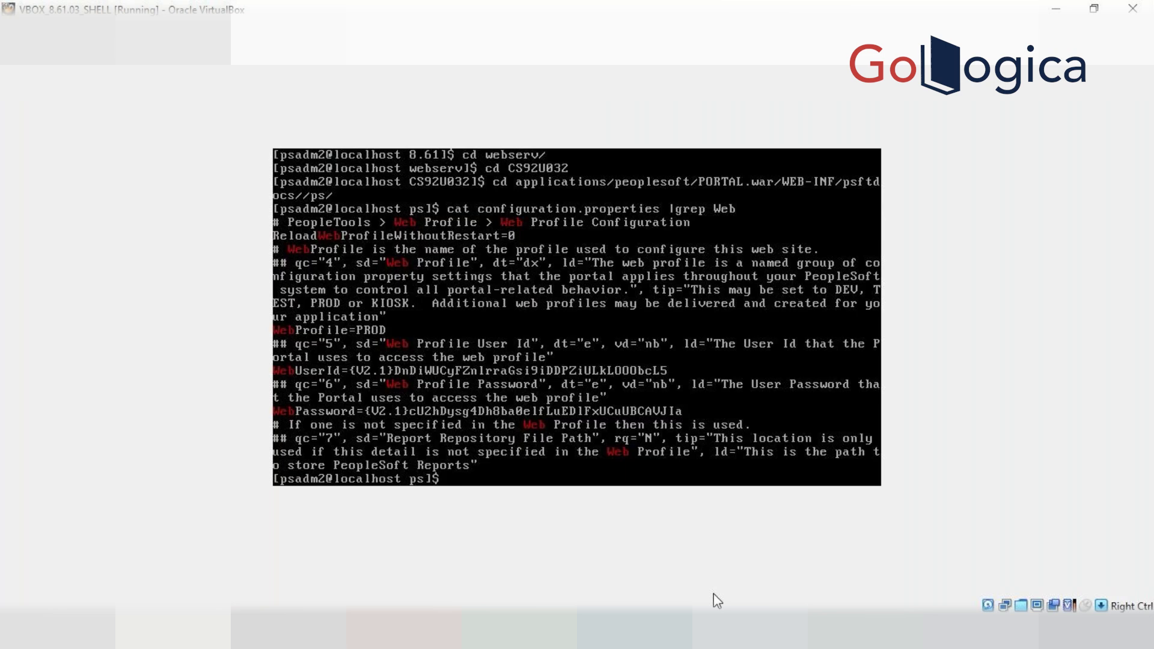
Return to webserv/CS92U032 with cd -, then browse command history and start typing cd
text(cd)
text(-)
key(Return)
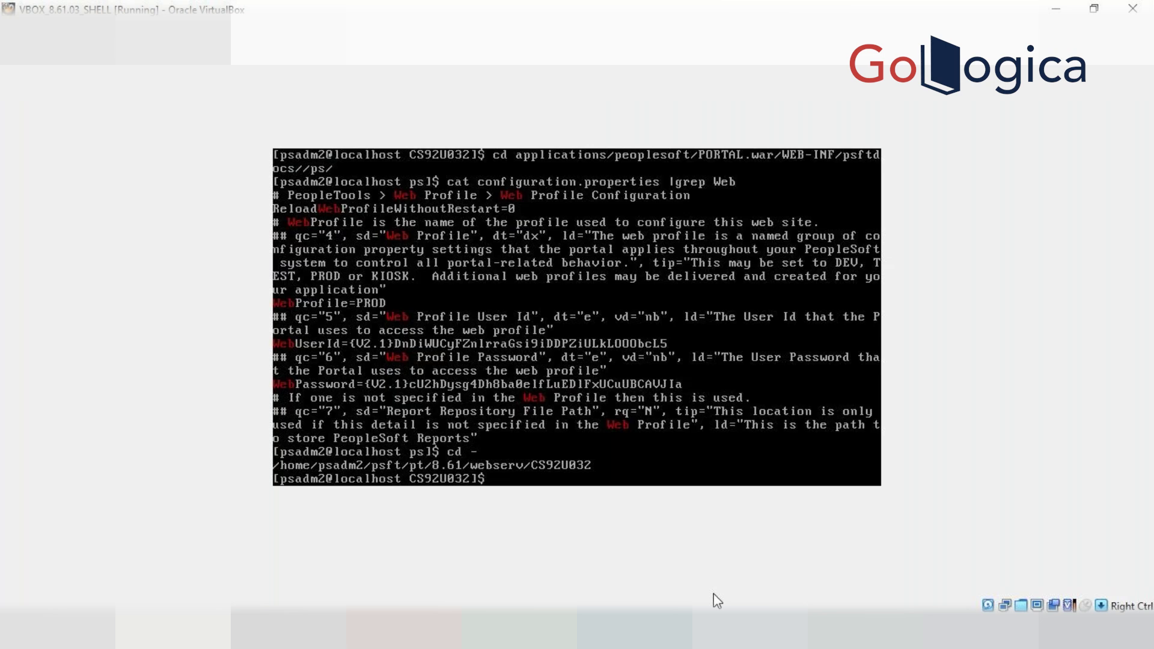
key(Up)
key(Up)
key(Up)
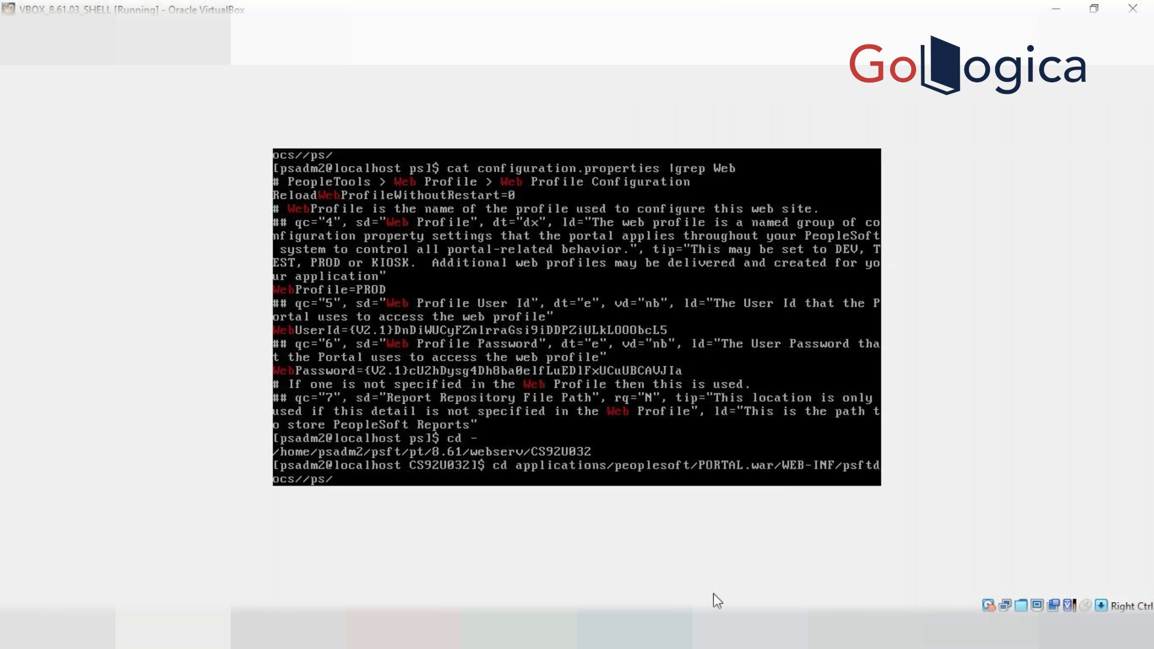
key(Down)
key(Down)
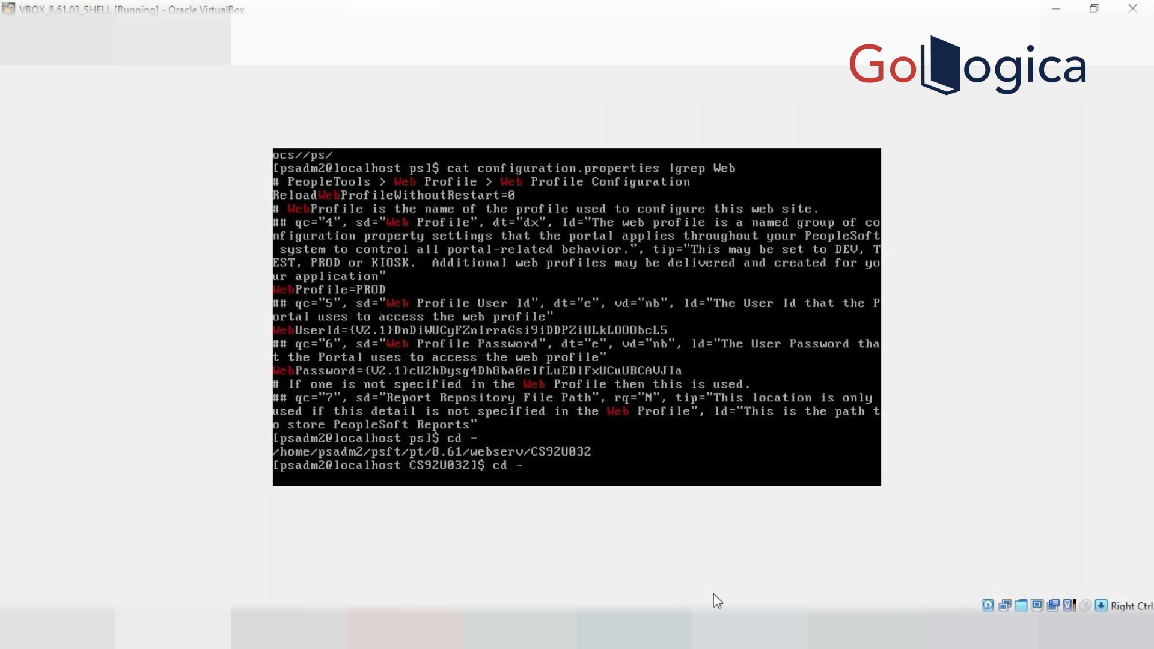
key(Down)
text(cd)
Switch to Chrome and bring up the Report Node Definition page tab
mouse_move(399, 636)
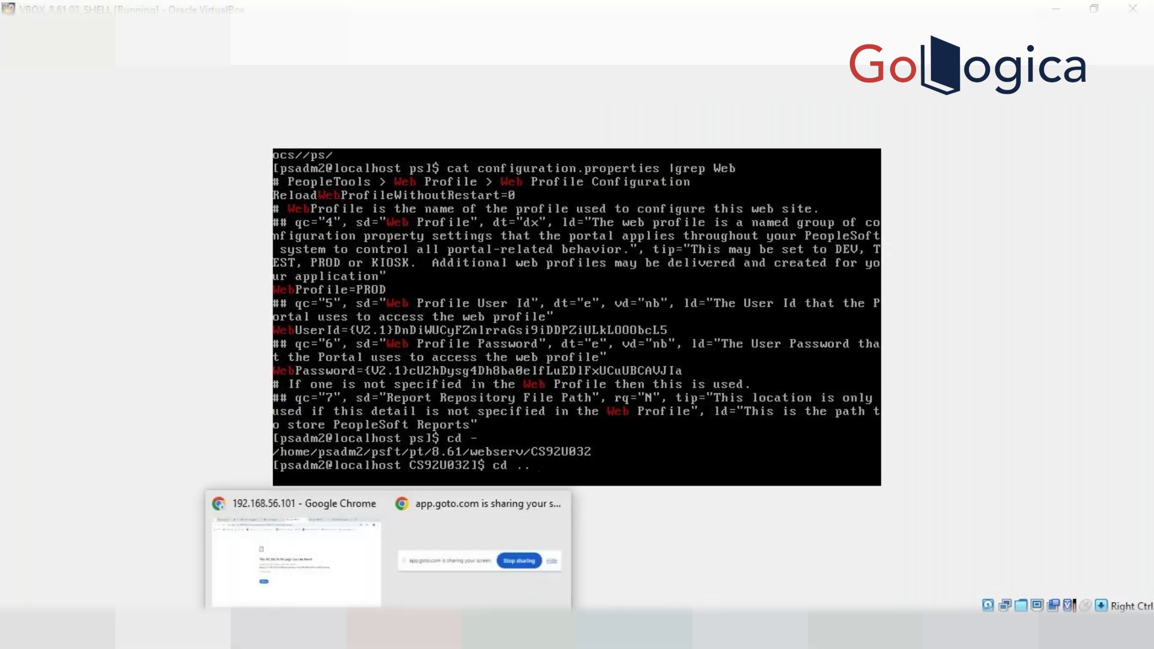
click(316, 565)
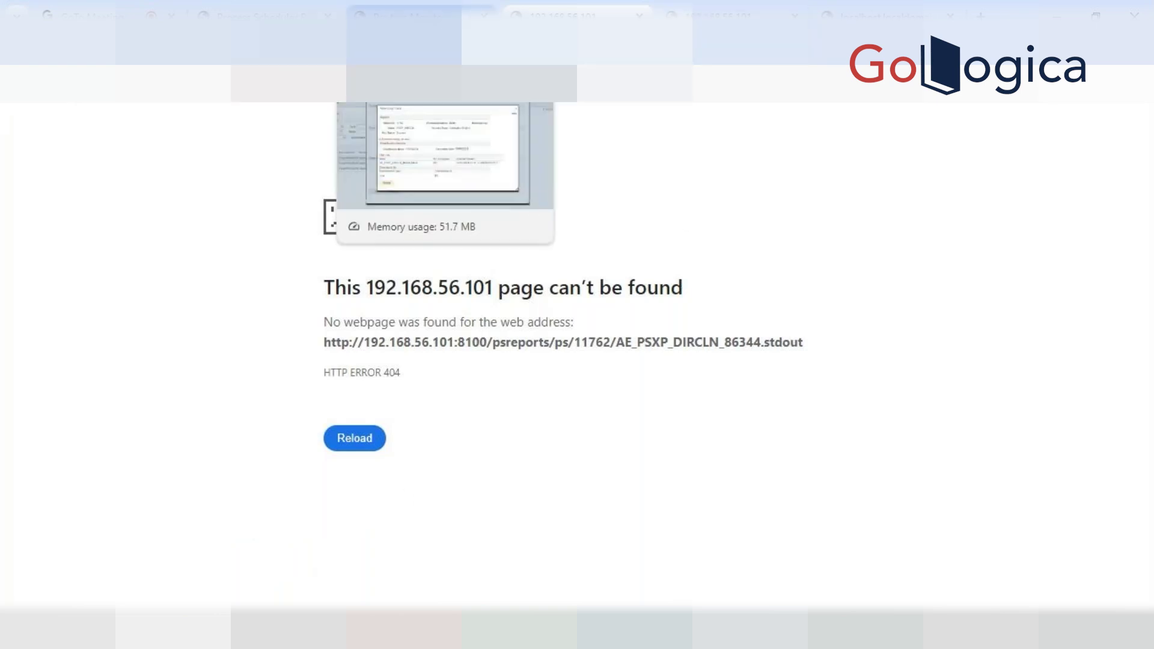
click(265, 15)
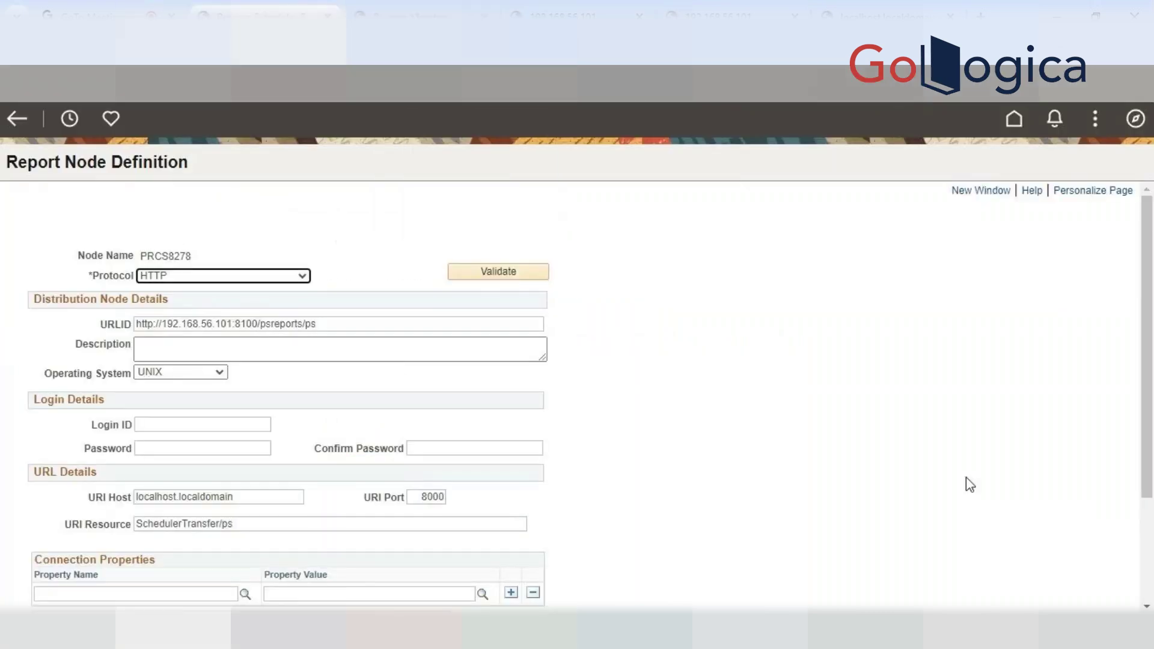
Navigate NavBar > Menu > PeopleTools > Web Profile > Web Profile Configuration
click(1135, 119)
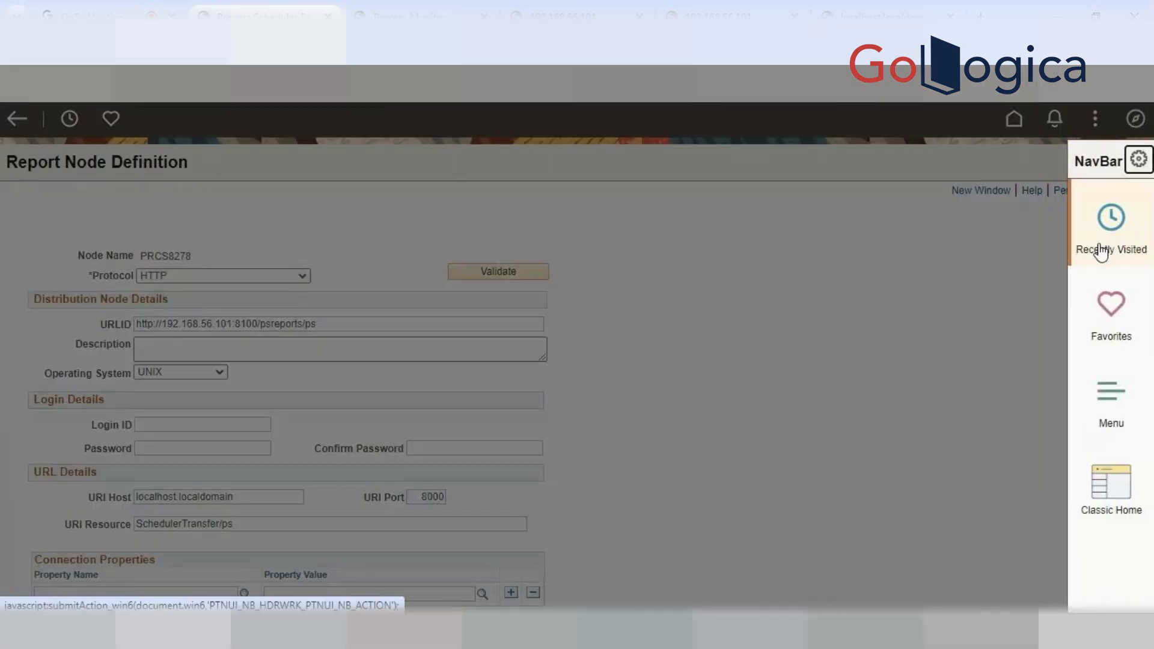
click(1101, 252)
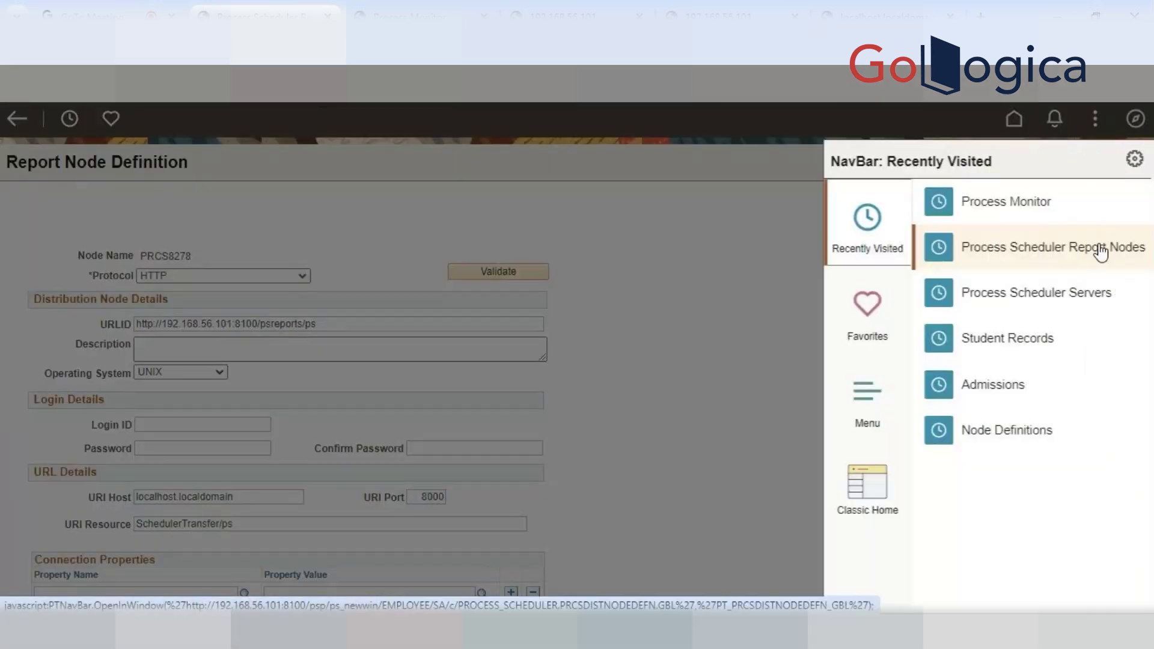
click(847, 252)
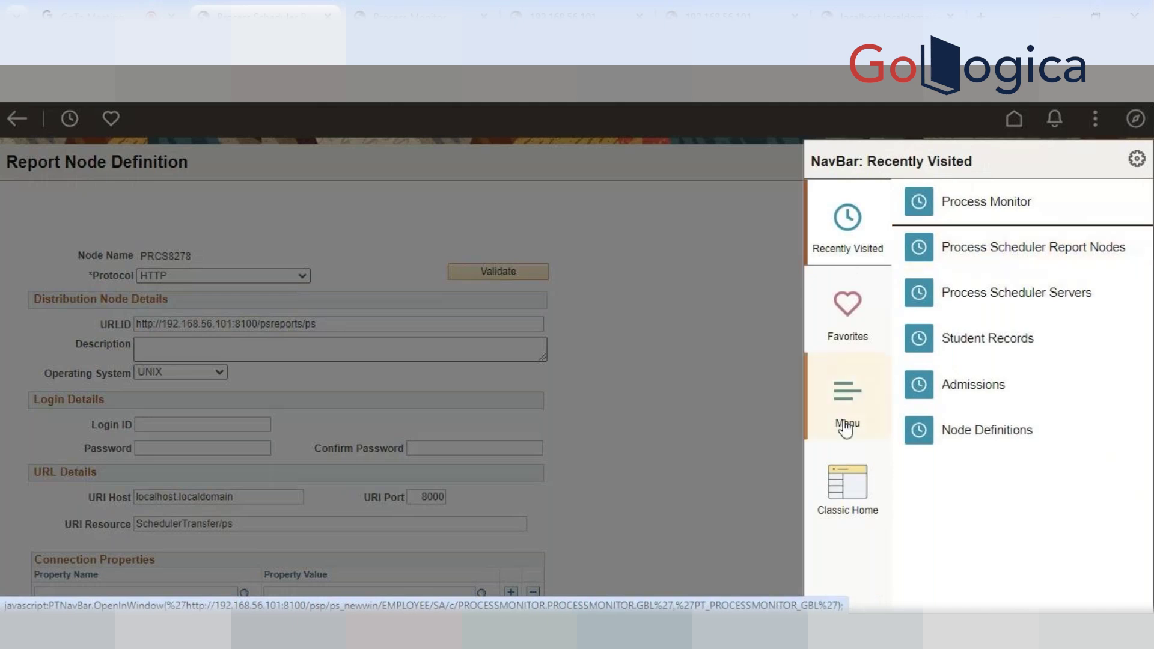
click(847, 415)
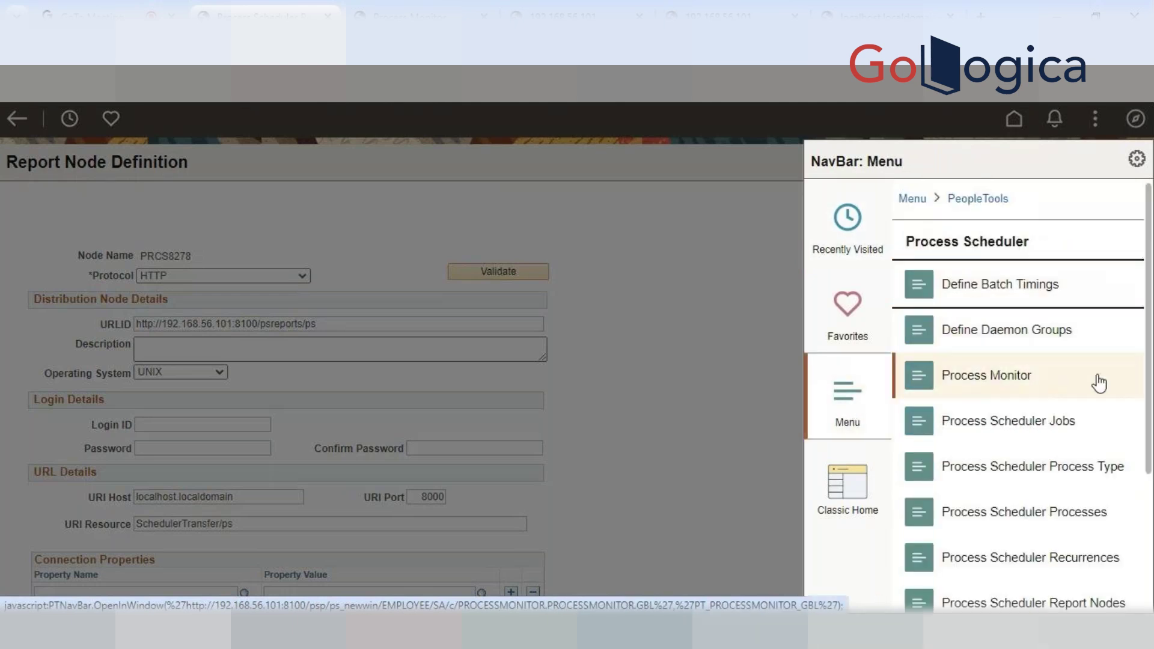
scroll(1130, 376, down, 2)
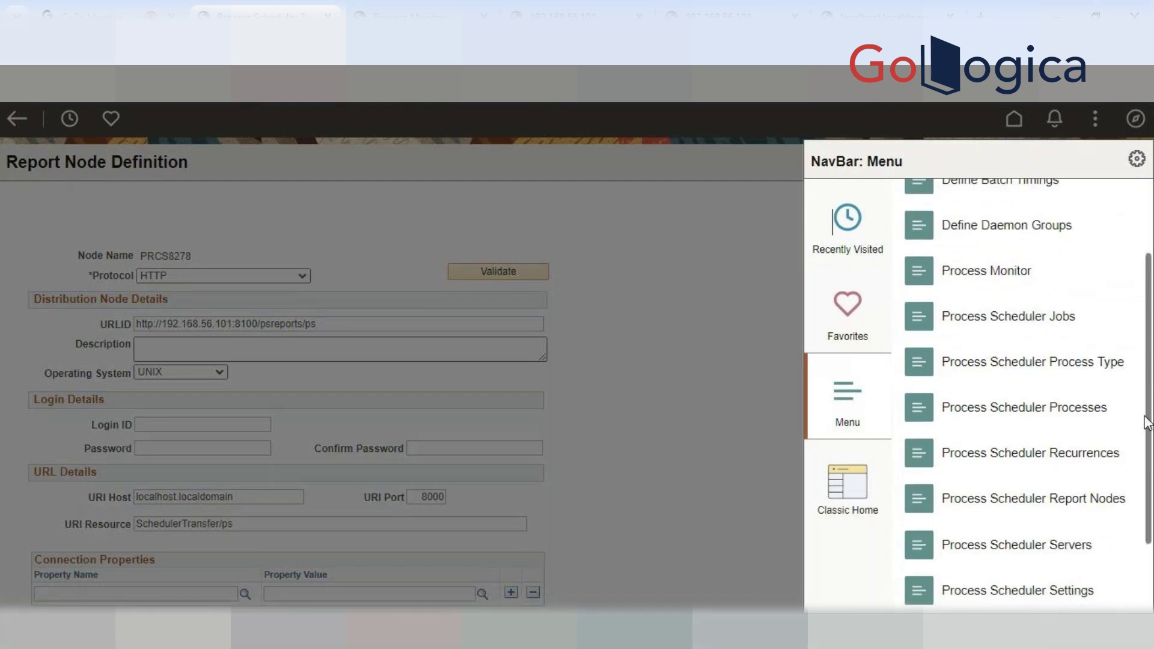
scroll(1138, 374, up, 2)
scroll(1138, 374, down, 1)
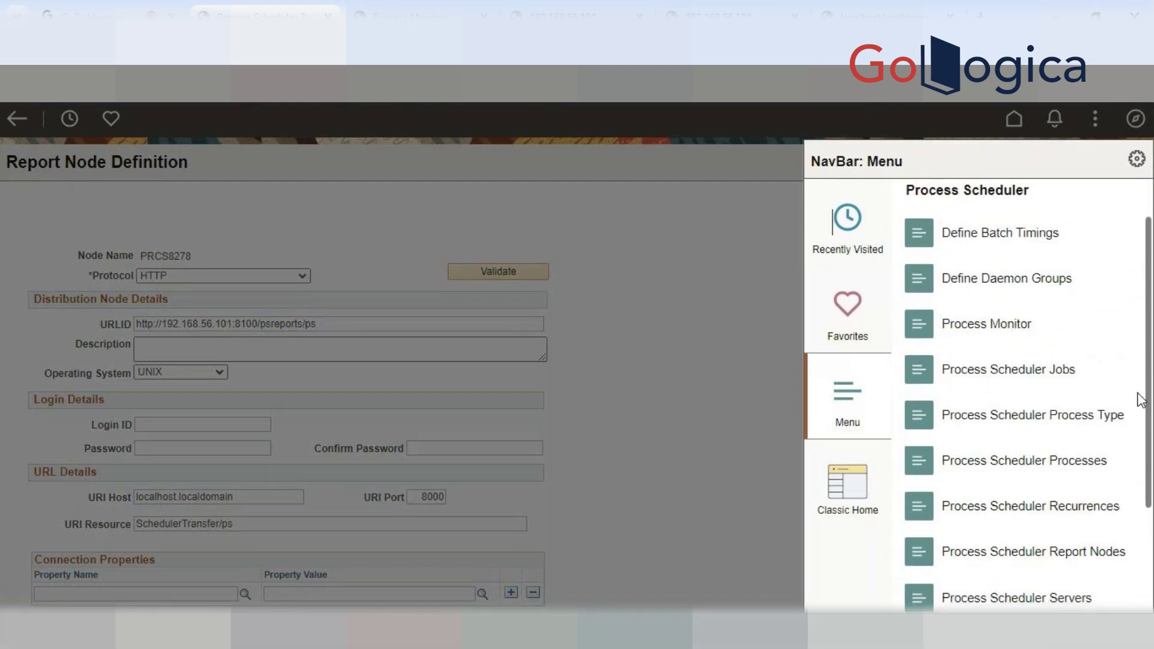
scroll(1141, 349, up, 2)
click(972, 199)
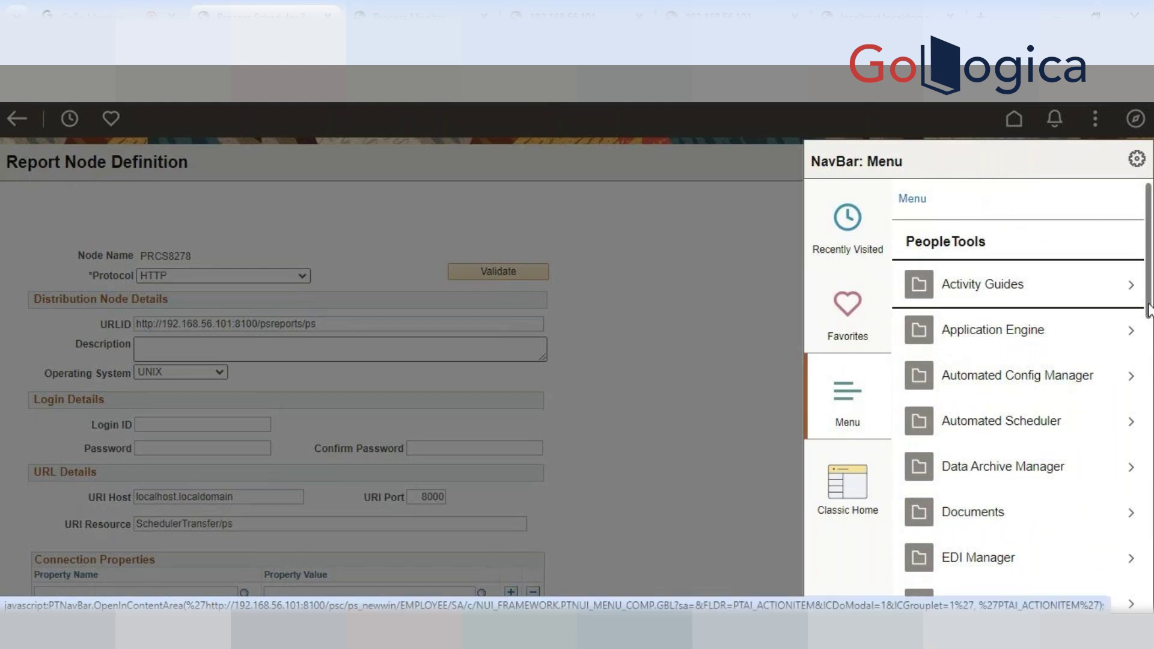
scroll(1142, 312, down, 15)
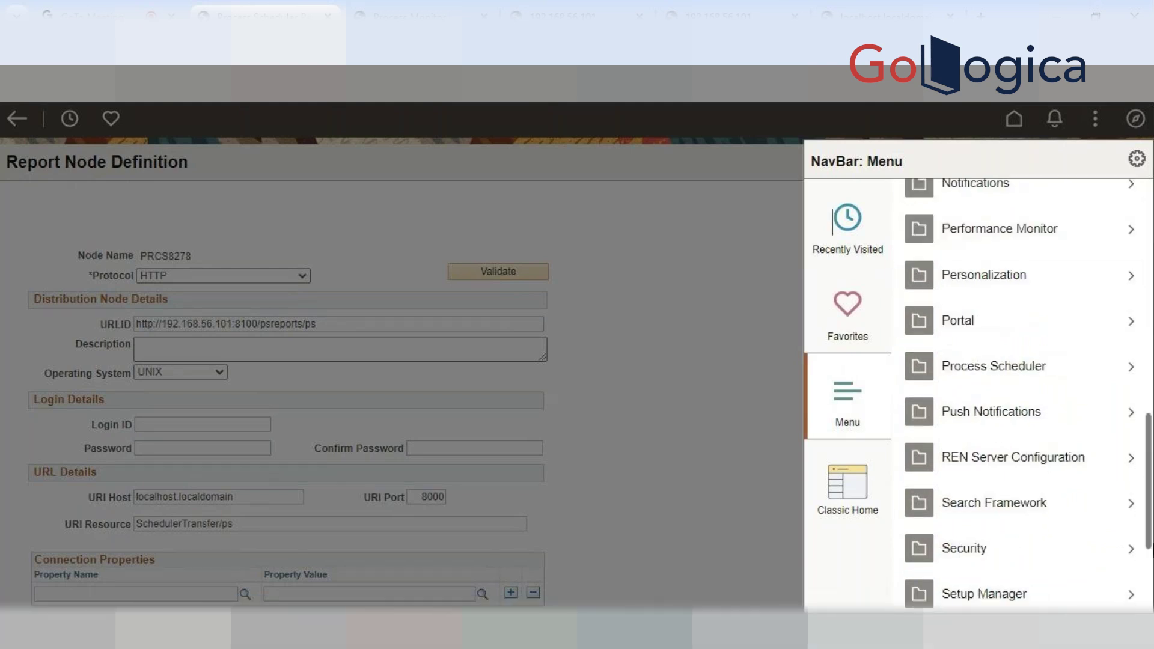
scroll(1022, 391, down, 3)
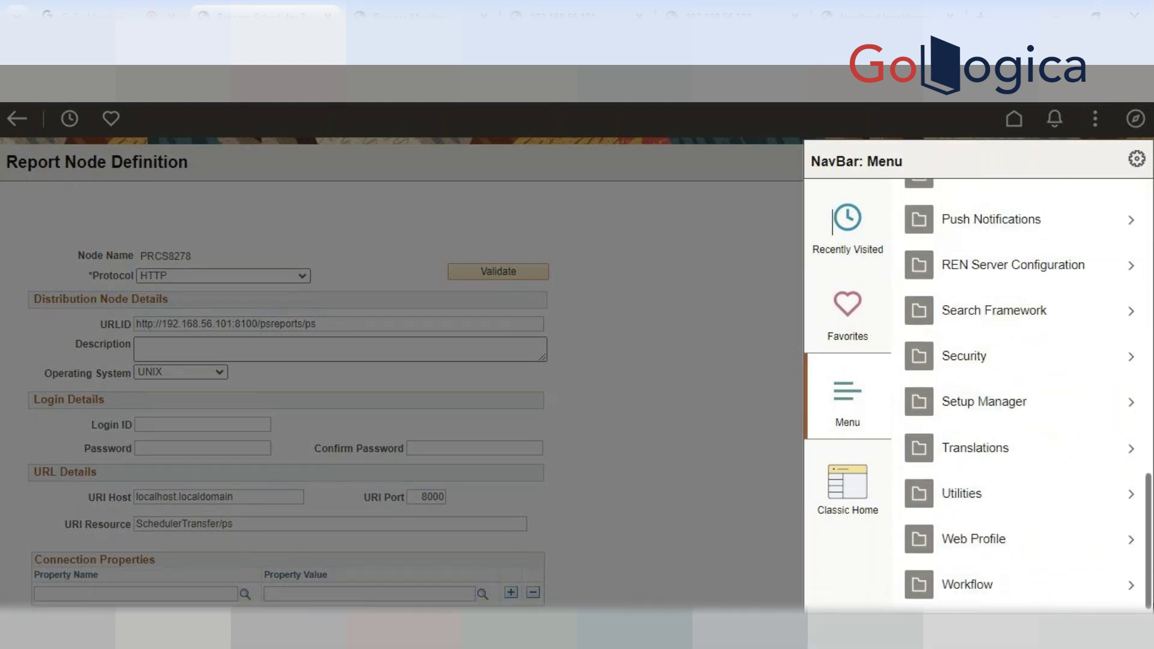
click(948, 558)
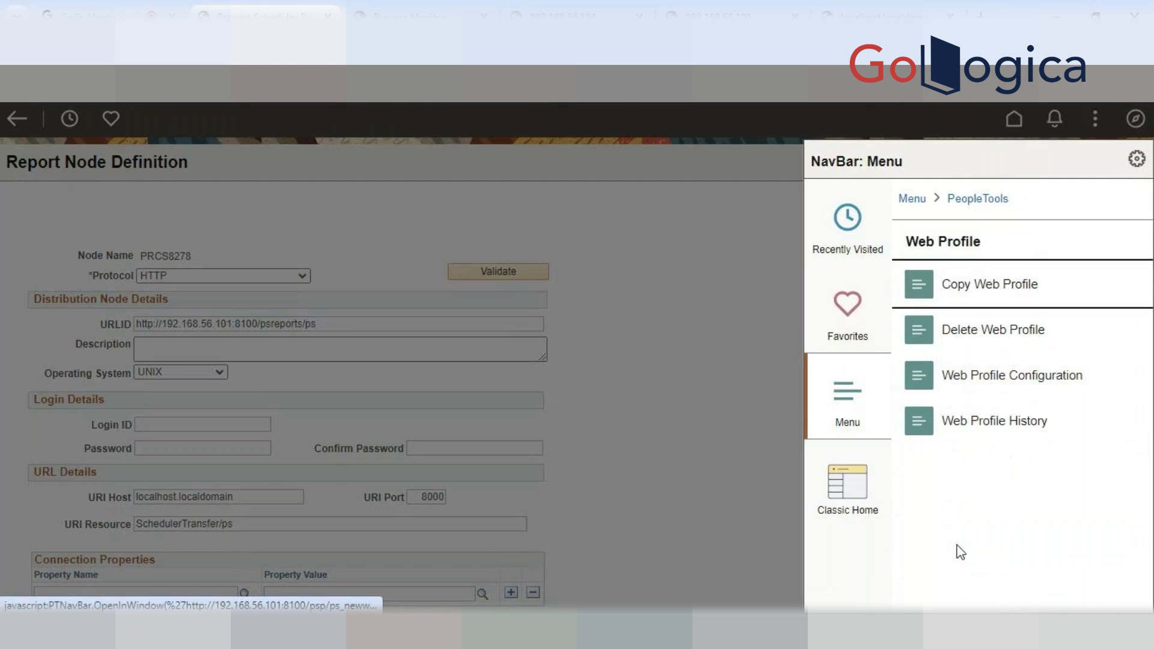
click(1072, 387)
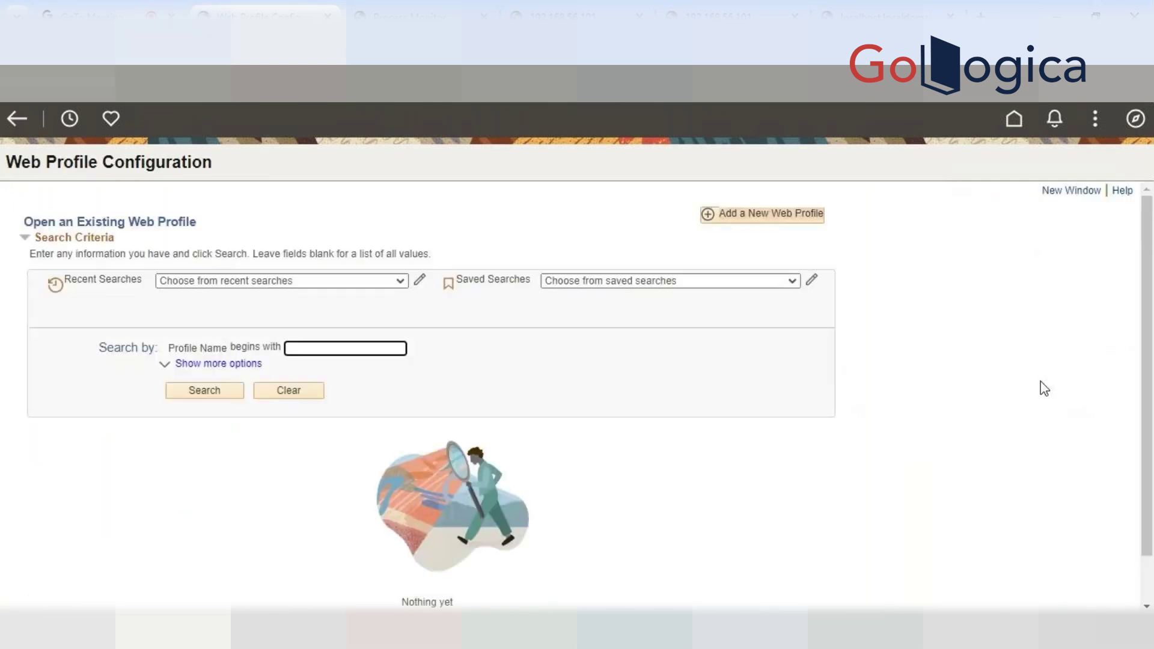
Open the PROD web profile and select its empty Report Repository Path field
scroll(435, 481, down, 2)
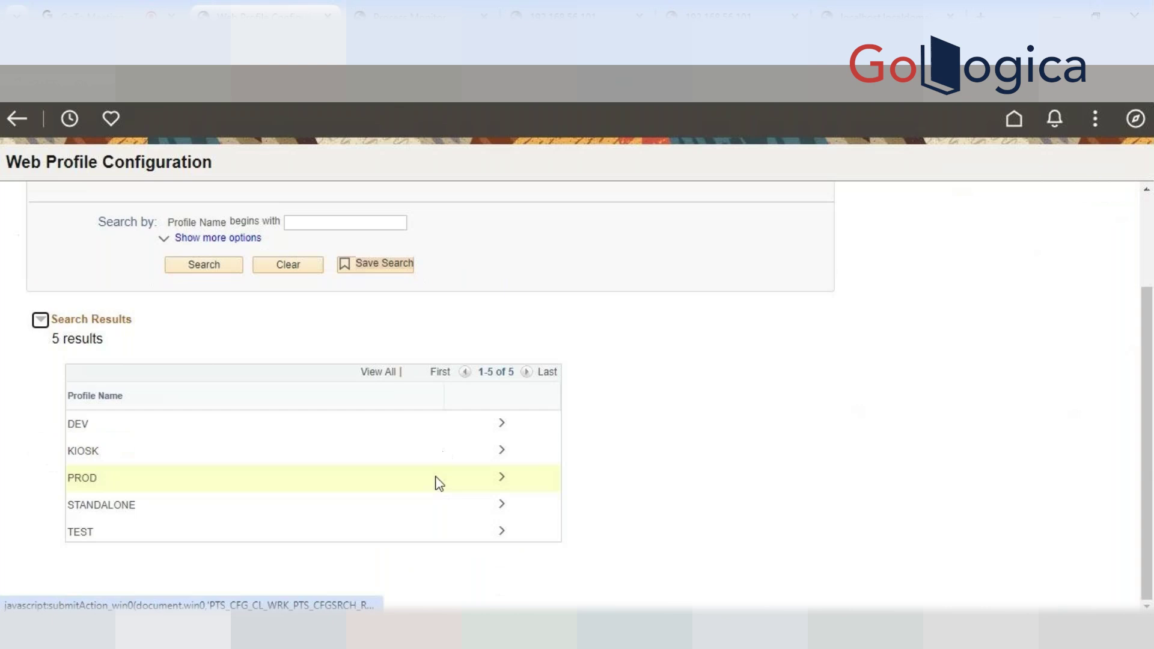
click(503, 478)
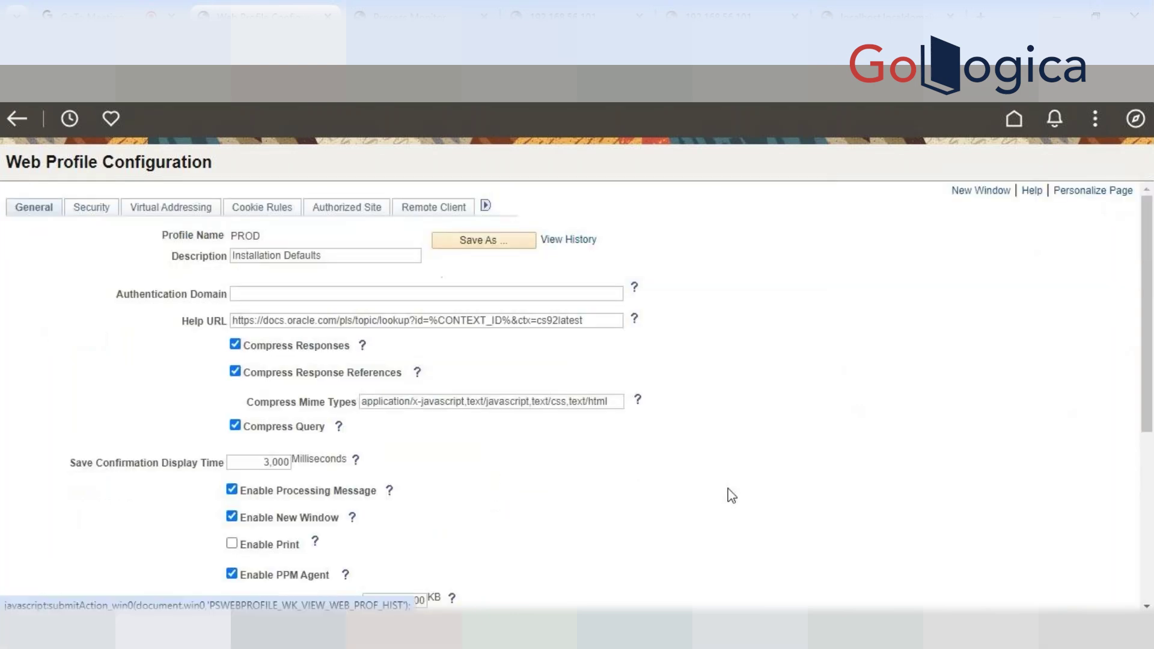
scroll(729, 497, down, 5)
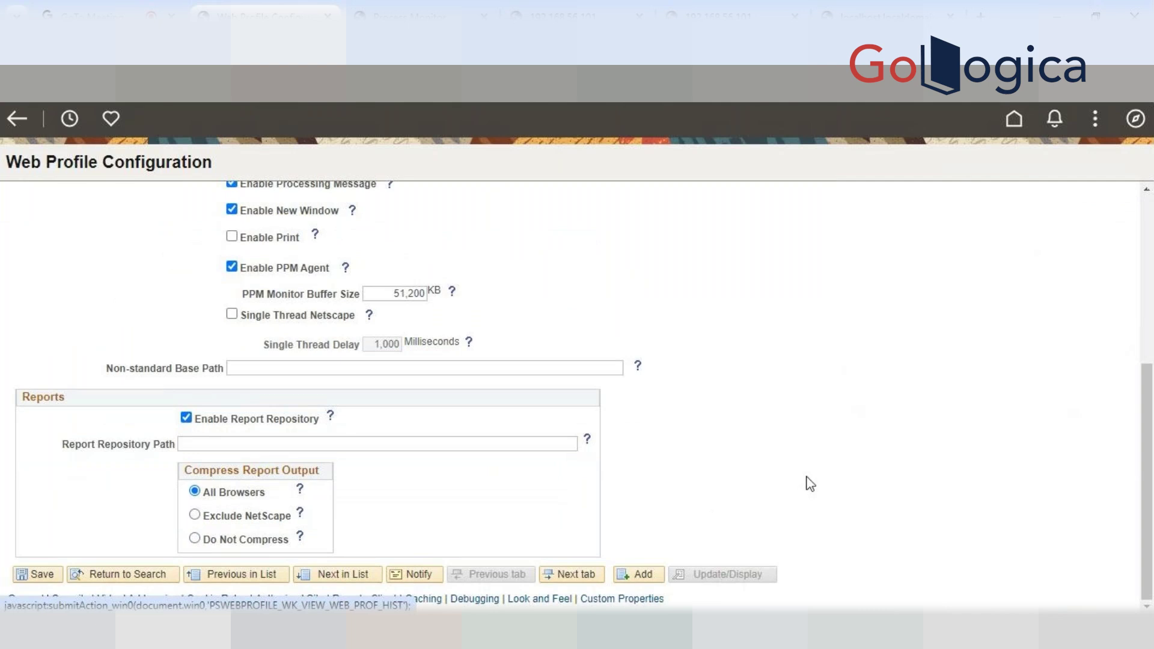
click(247, 444)
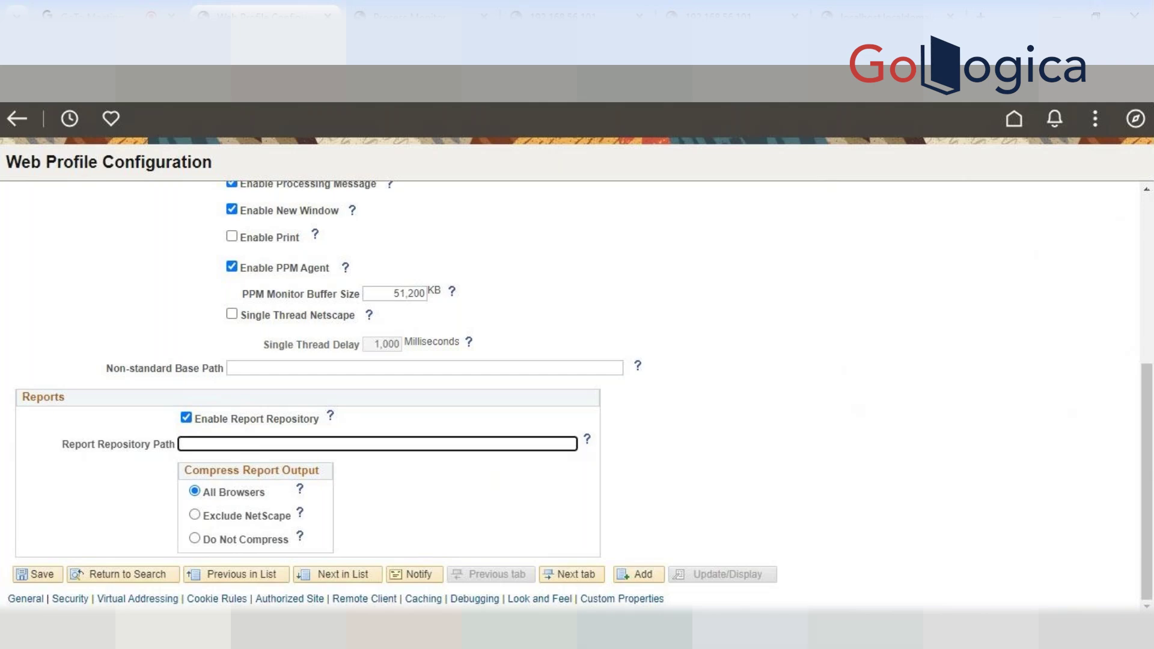
Erase the partly typed terminal command and return to the Web Profile Configuration page
key(alt+Tab)
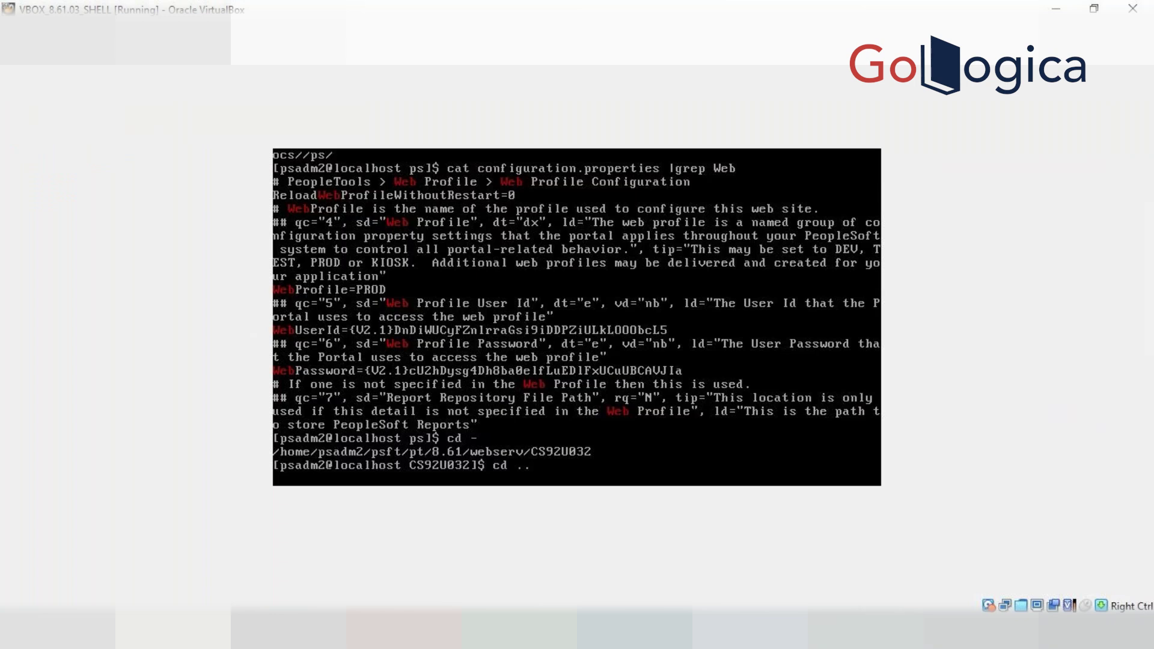
key(BackSpace)
key(BackSpace)
key(BackSpace)
key(BackSpace)
click(388, 631)
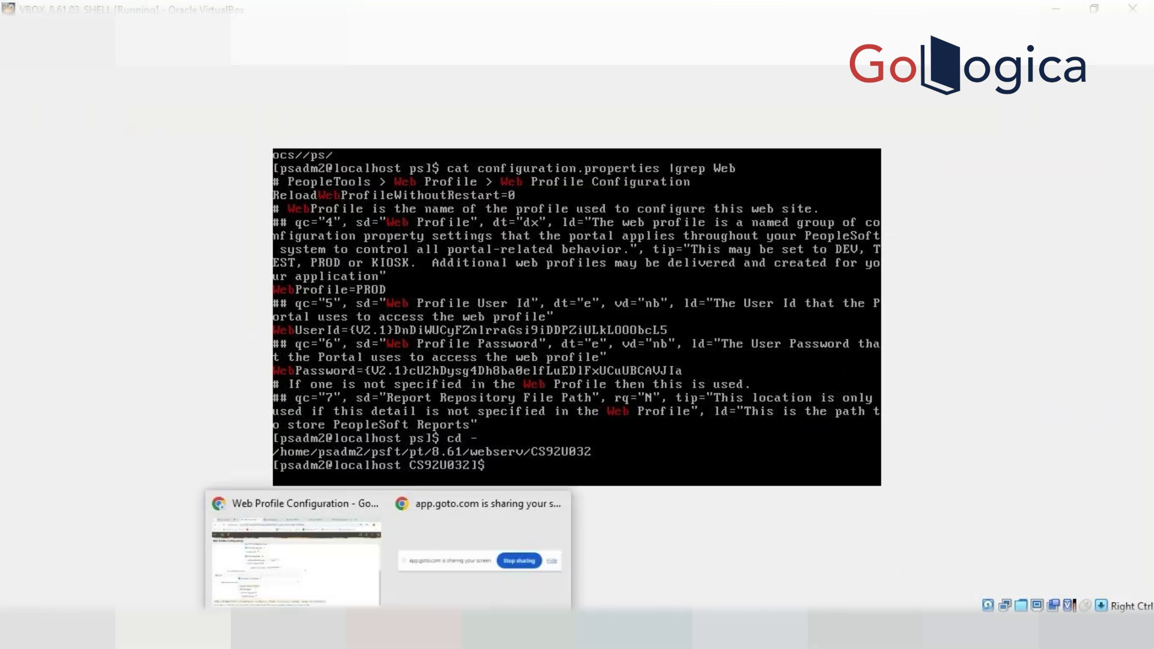
click(295, 559)
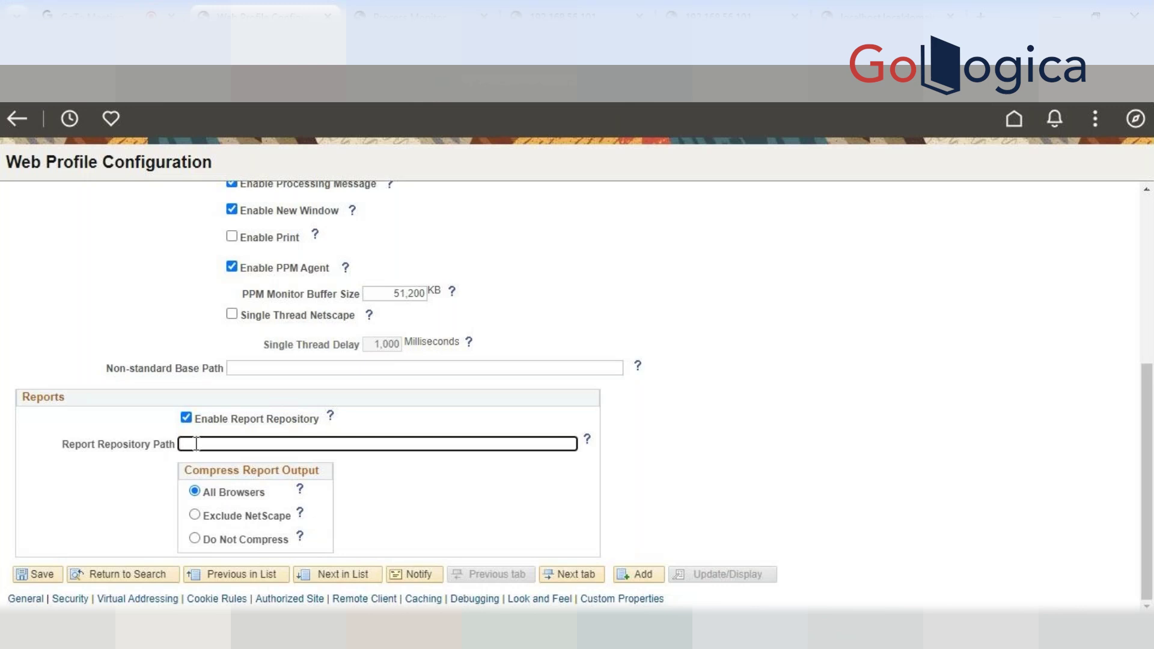
Enter /home/psadm2/psft/pt/8.61 as the Report Repository Path and save the PROD profile
text(/hd)
text(me)
text(/)
text(psadm2)
text(/)
text(psft/p)
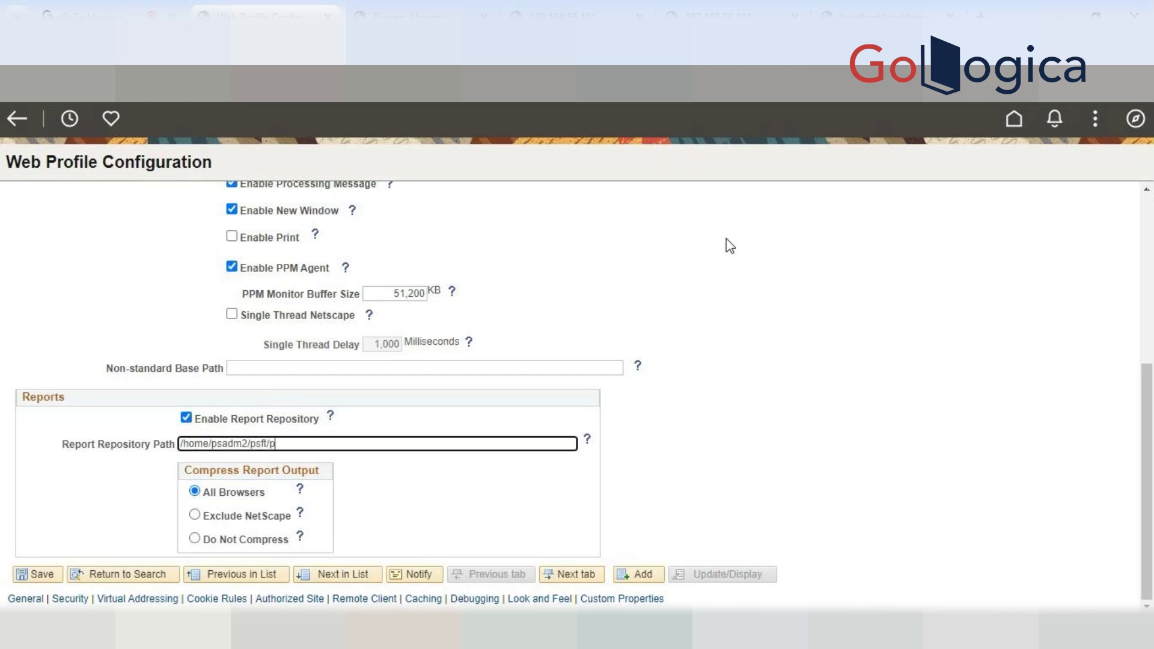
text(t/8.61)
click(48, 579)
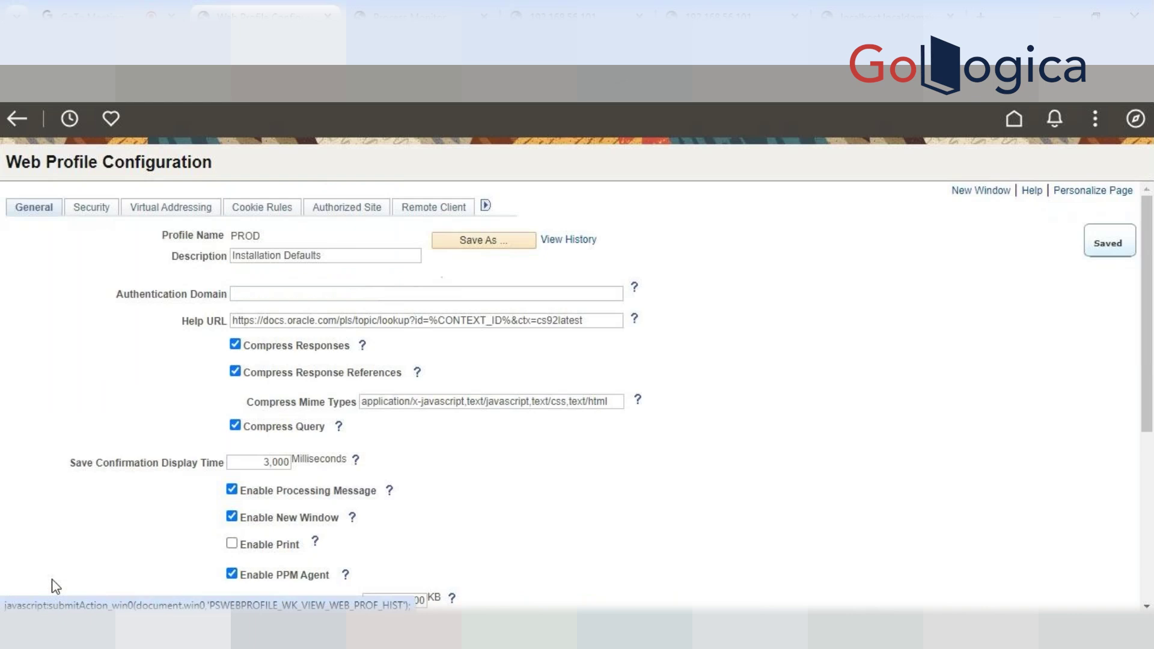
scroll(757, 439, down, 5)
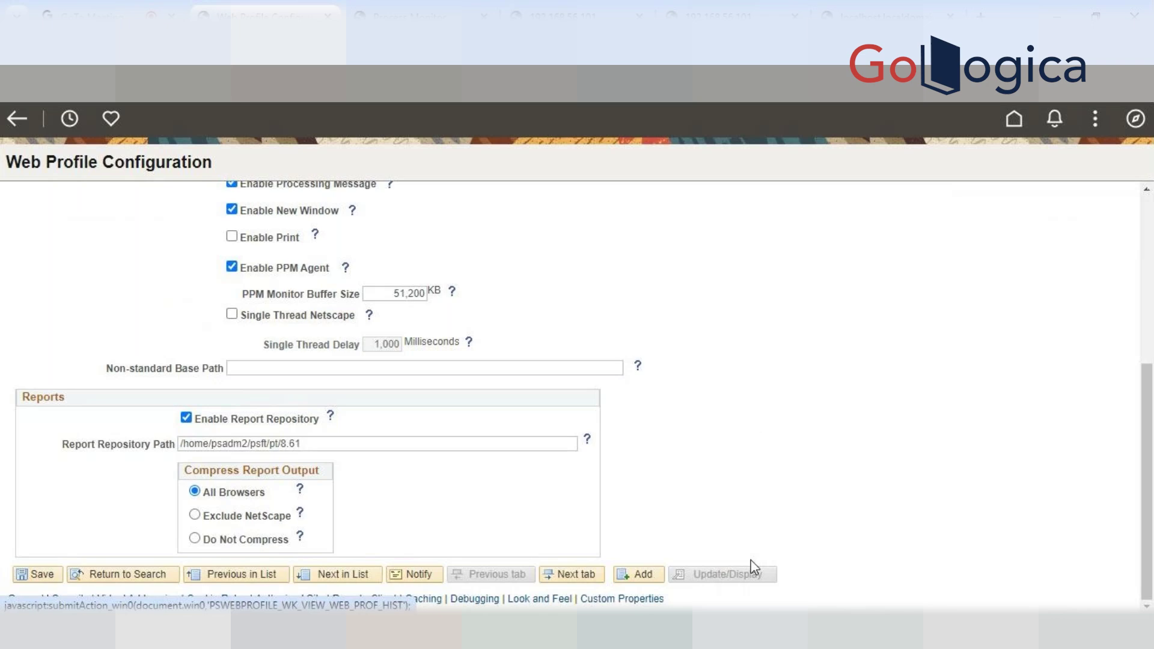
key(alt+Tab)
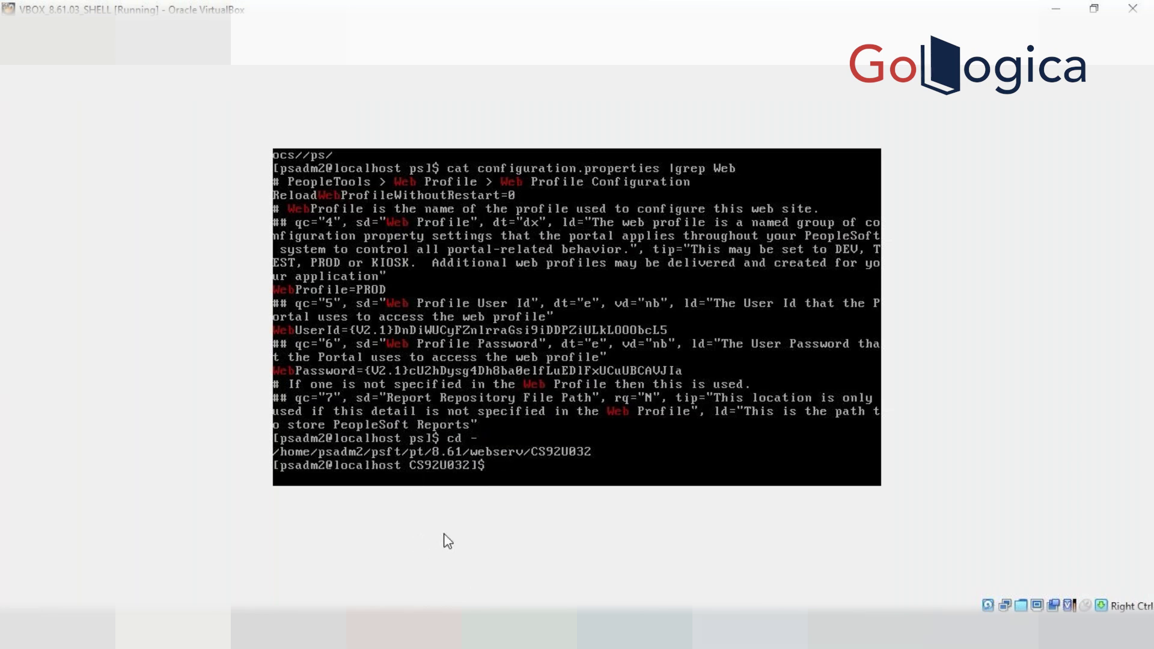
Find the CS92U032 java process with ps -ef | grep and kill PID 296748
mouse_move(385, 628)
click(287, 574)
text(ps -ef |grep java |)
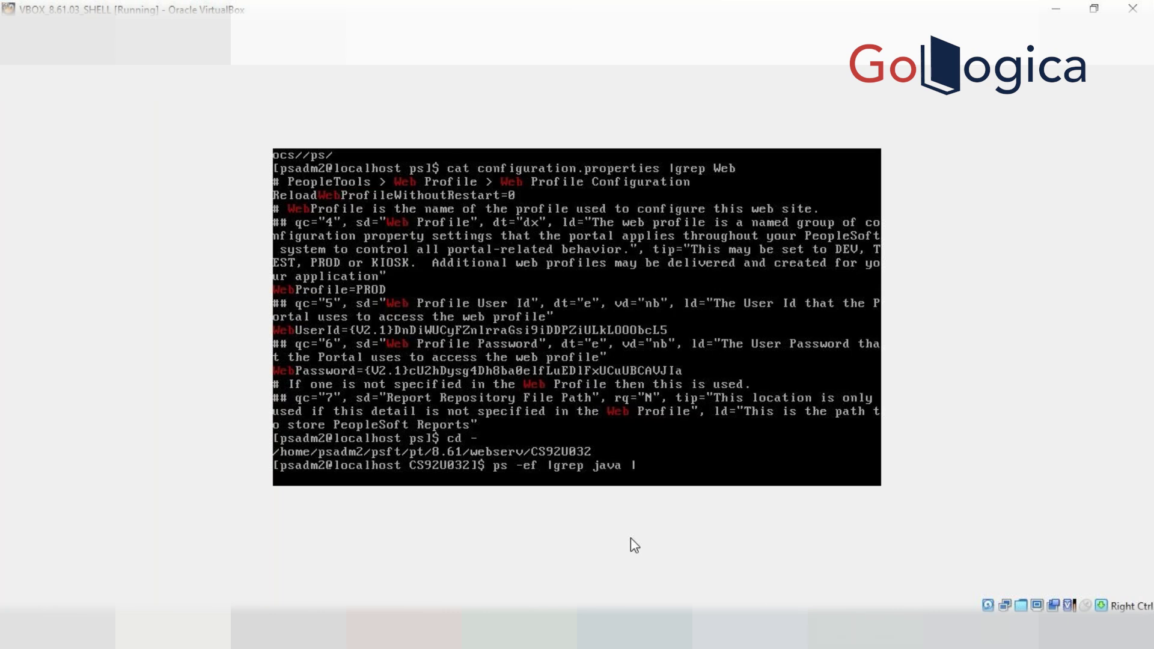
text(grep CS92U032)
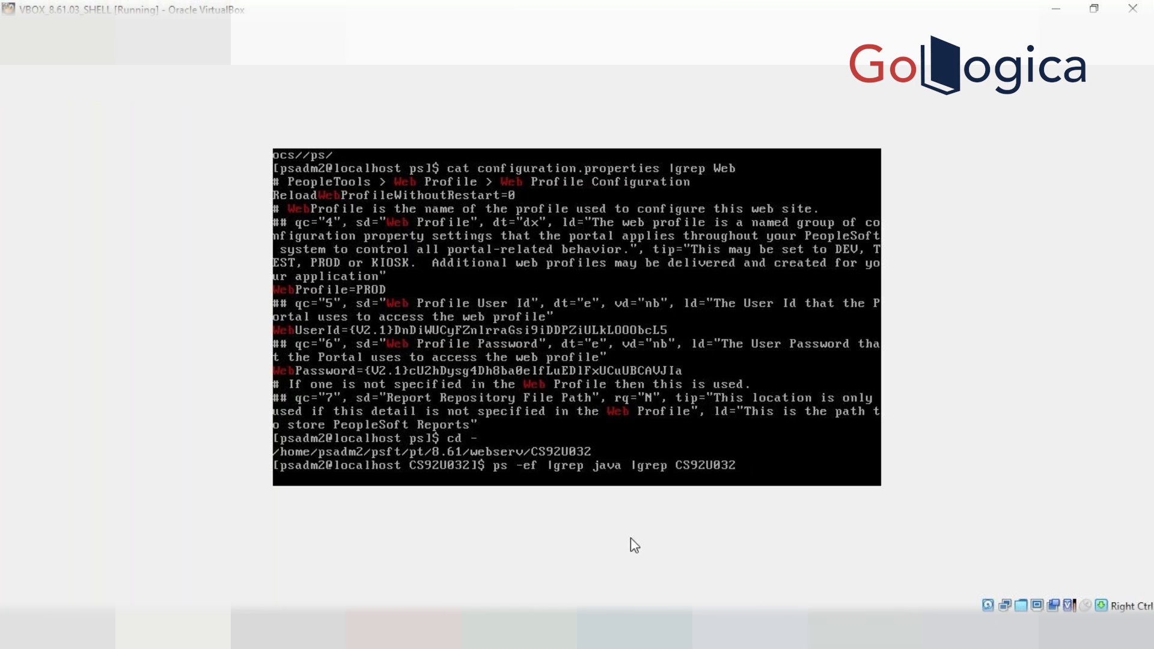
key(Return)
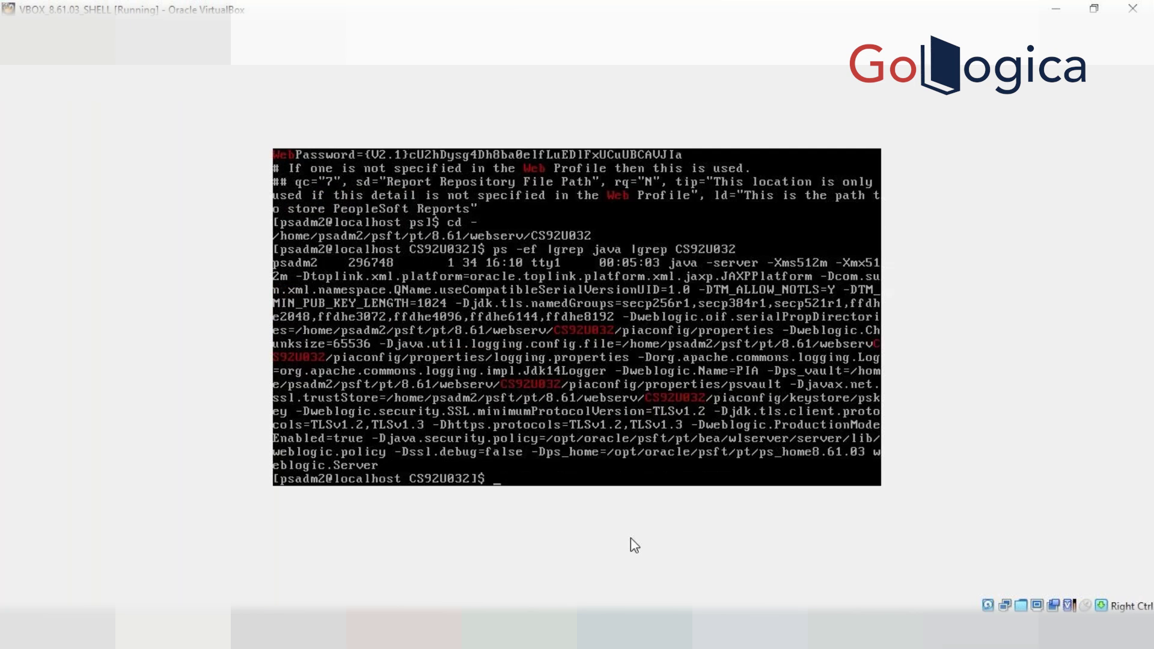
text(kill -9 296748)
key(Return)
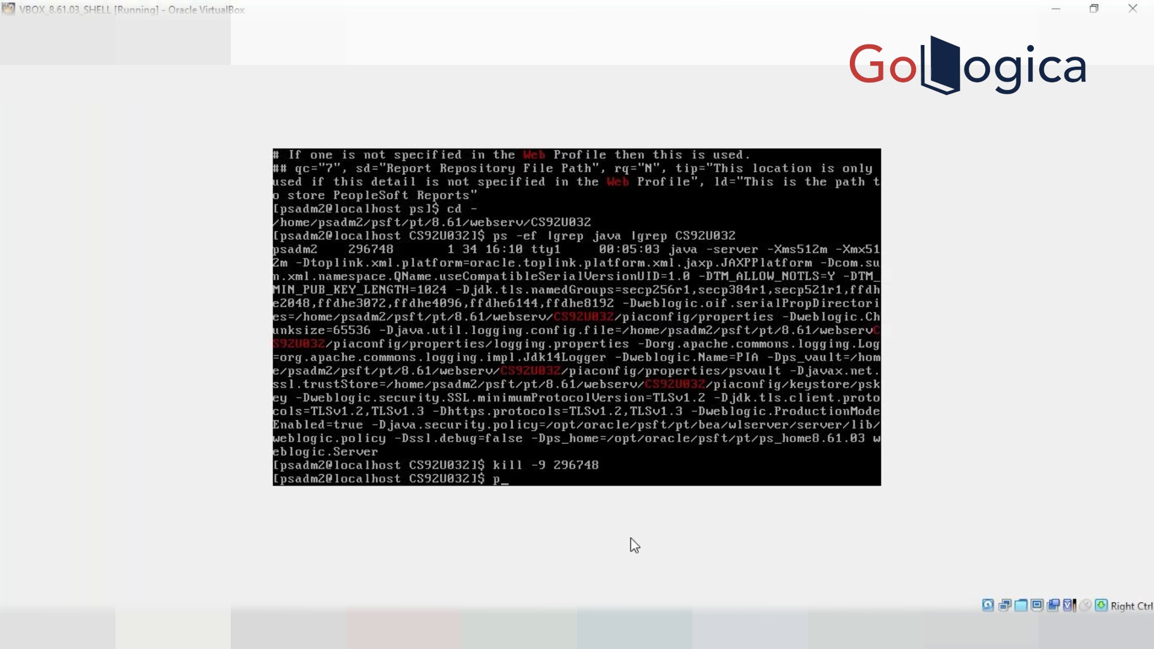
Launch psadmin and boot the CS92U032 PIA domain through menu choices 3, 1, 1, 1
text(admin)
key(Return)
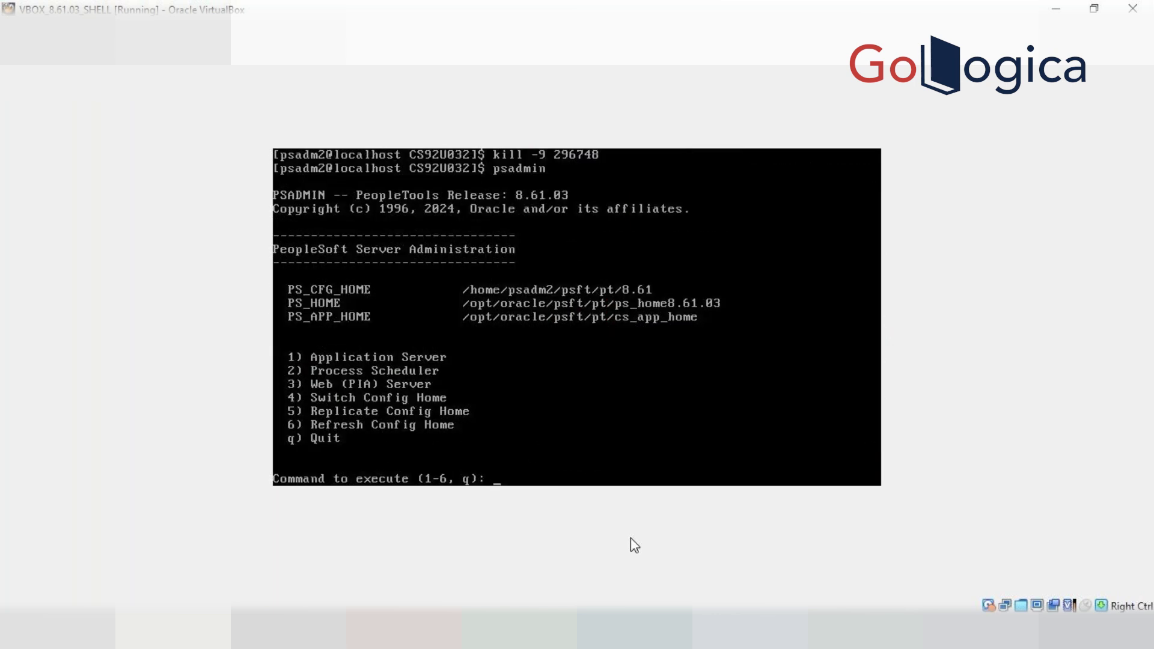
text(3)
key(Return)
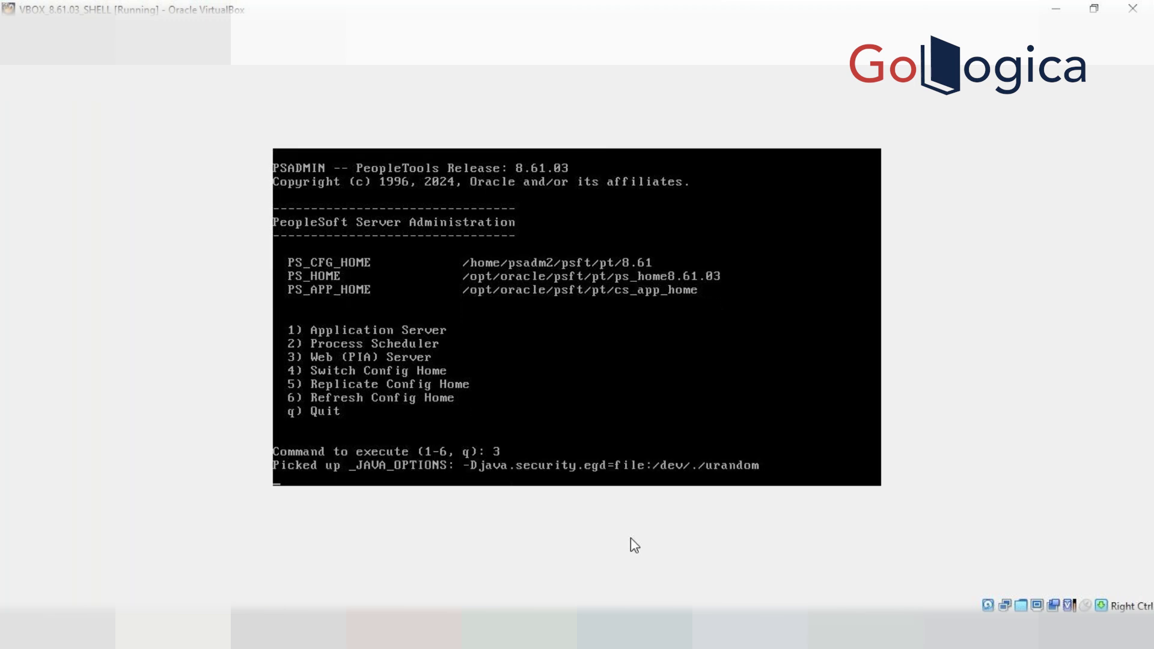
text(1)
key(Return)
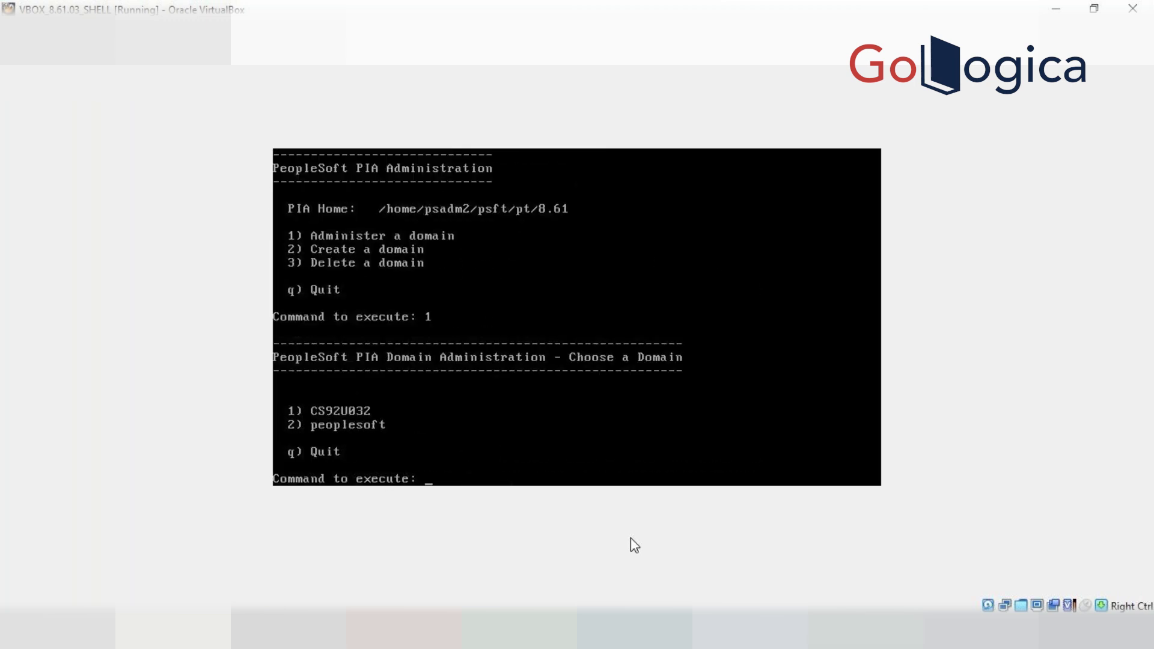
text(1)
key(Return)
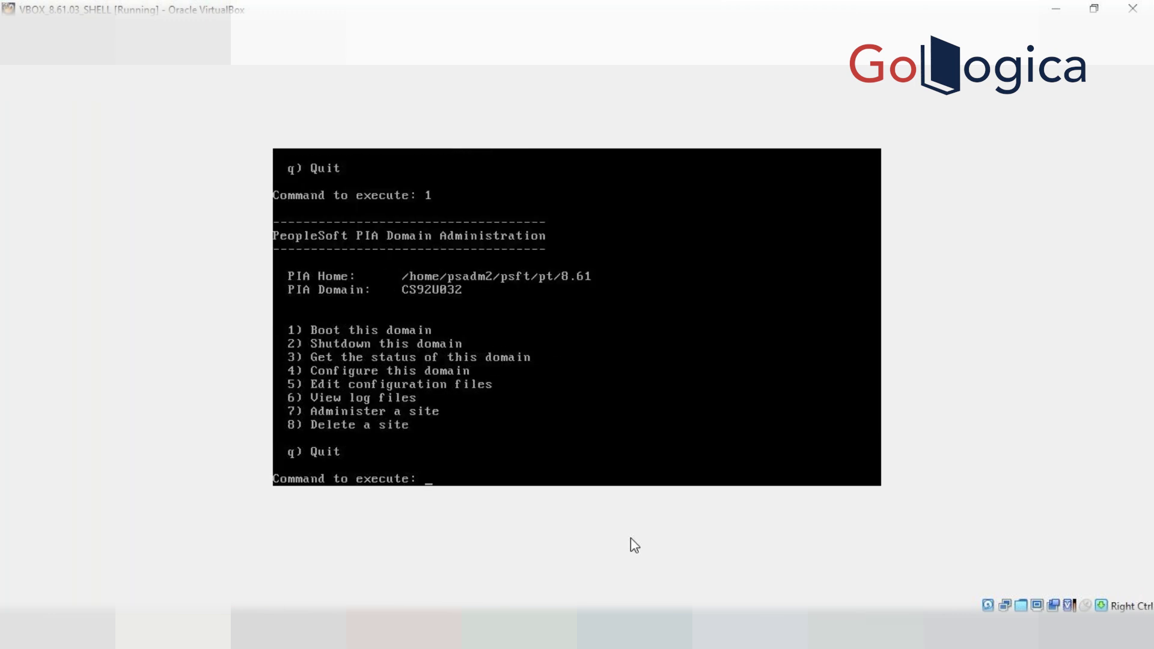
text(1)
key(Return)
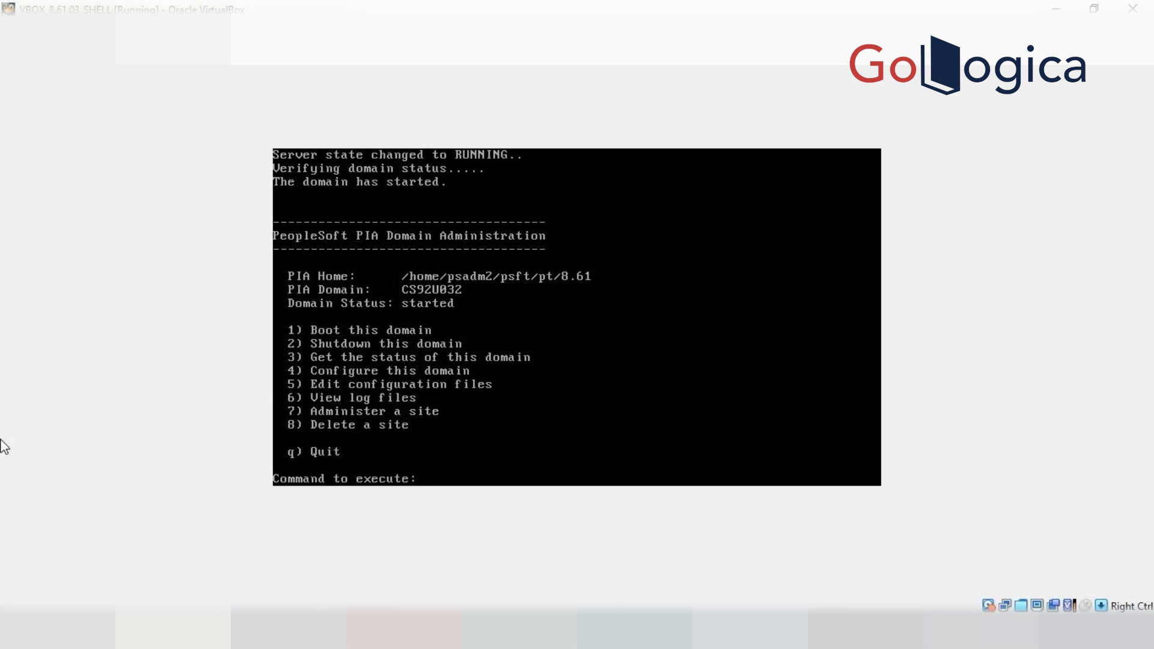
click(635, 386)
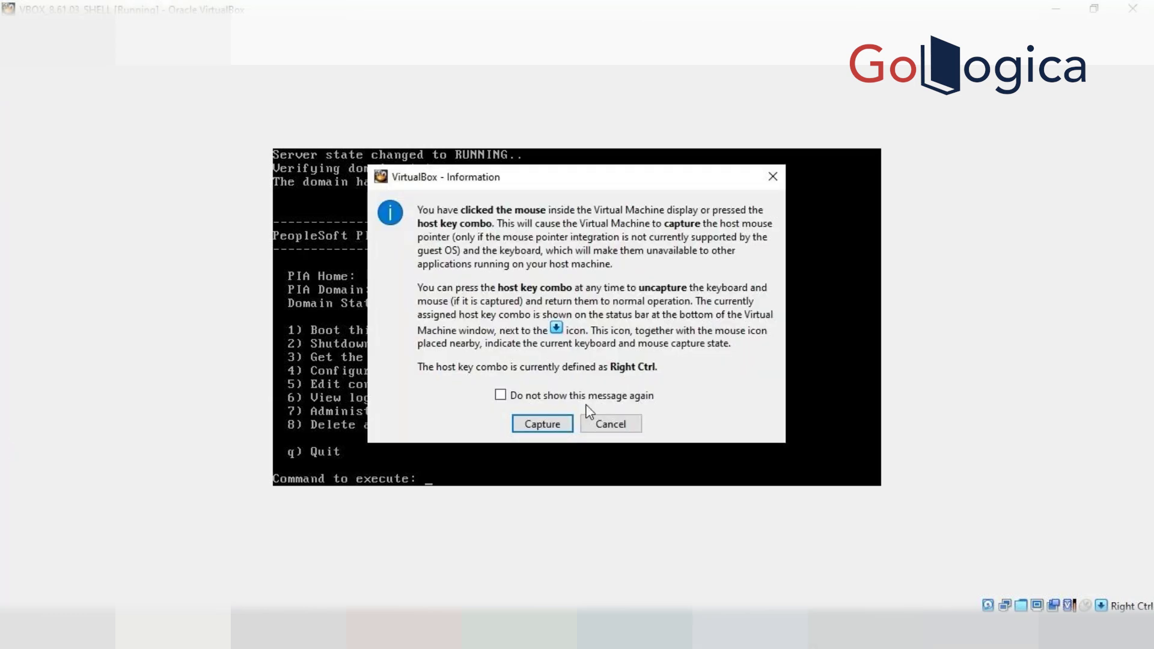
Quit psadmin with Ctrl+C and run pwd, showing /home/psadm2/psft/pt/8.61/webserv/CS92U032
click(543, 423)
key(ctrl+c)
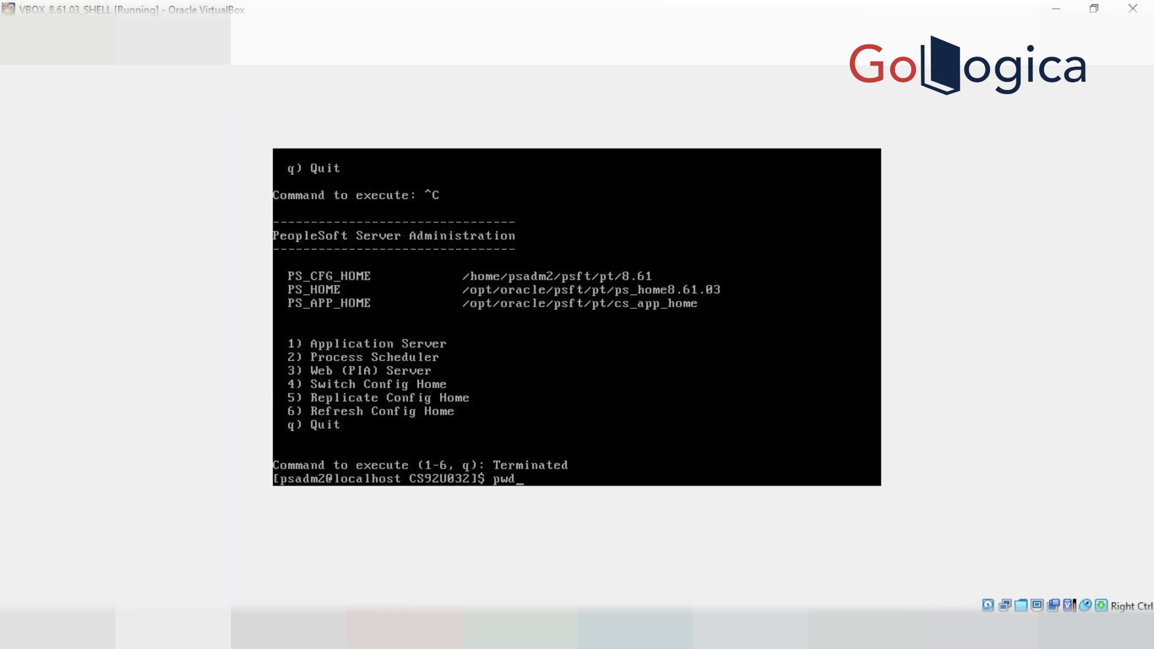
key(Return)
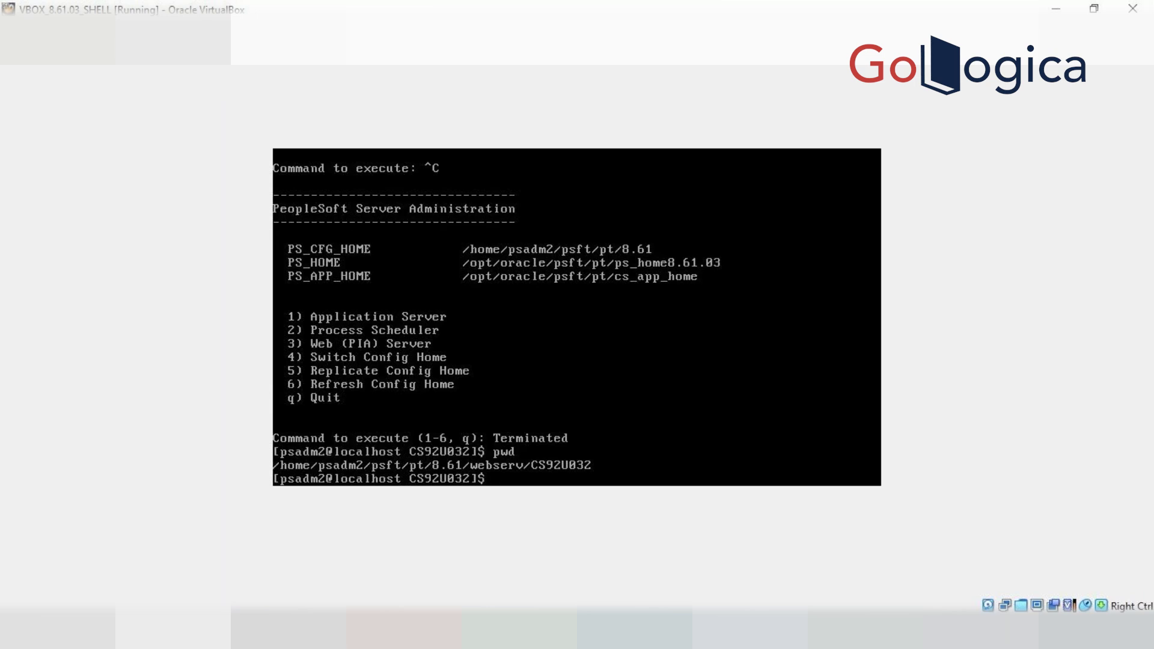
Change into the PORTAL.war/WEB-INF/psftdocs/ps folder using a recalled cd command
key(Up)
key(Up)
key(Up)
key(Up)
key(Up)
key(Up)
key(Up)
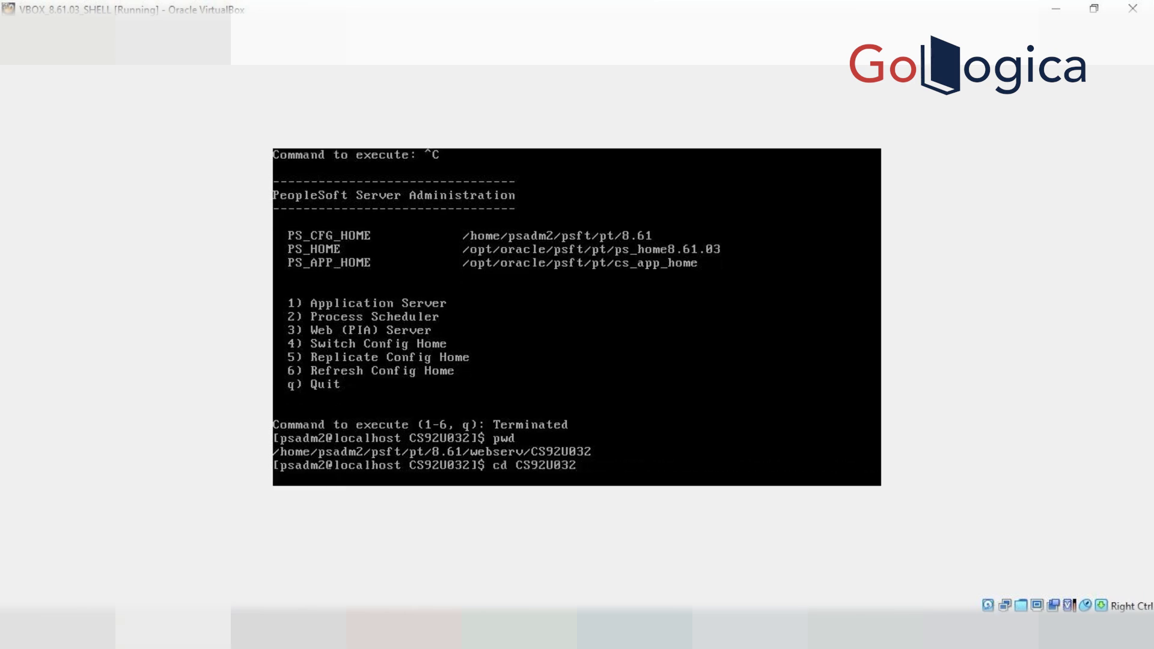
key(Up)
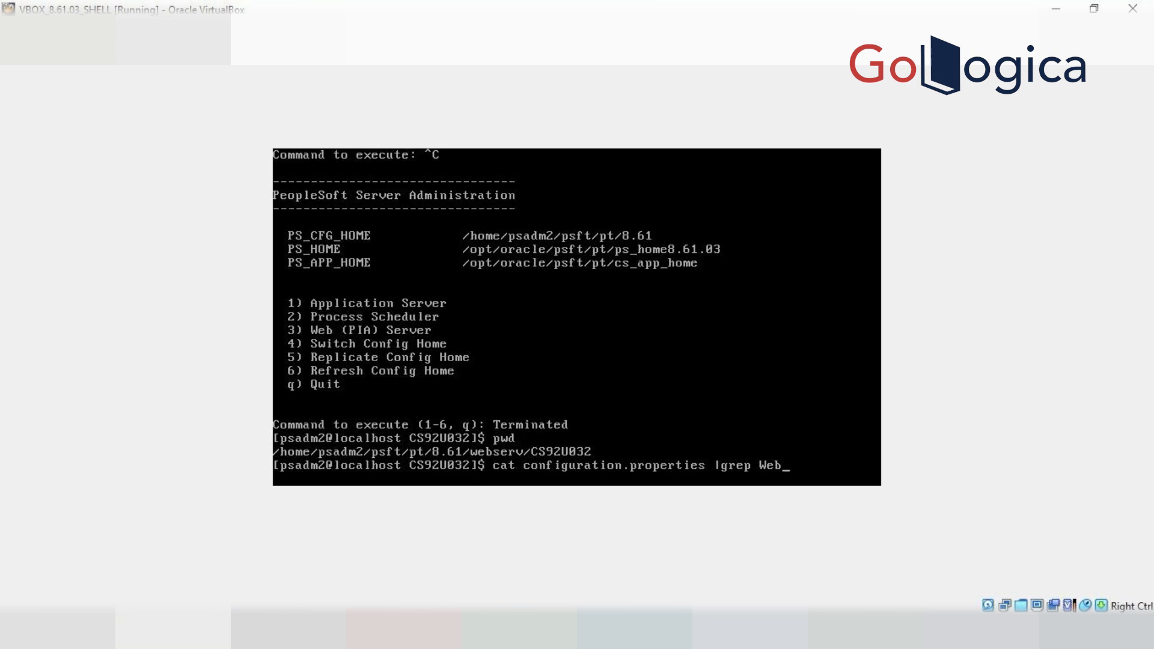
key(Down)
key(Down)
key(Down)
key(Down)
key(Down)
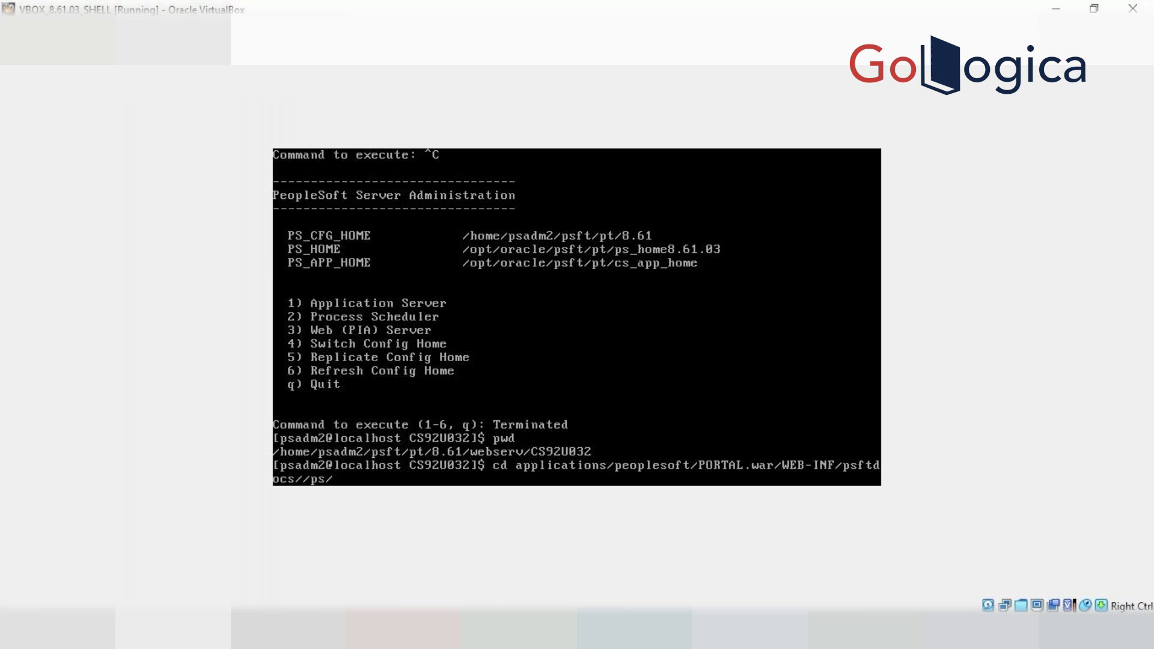
key(Return)
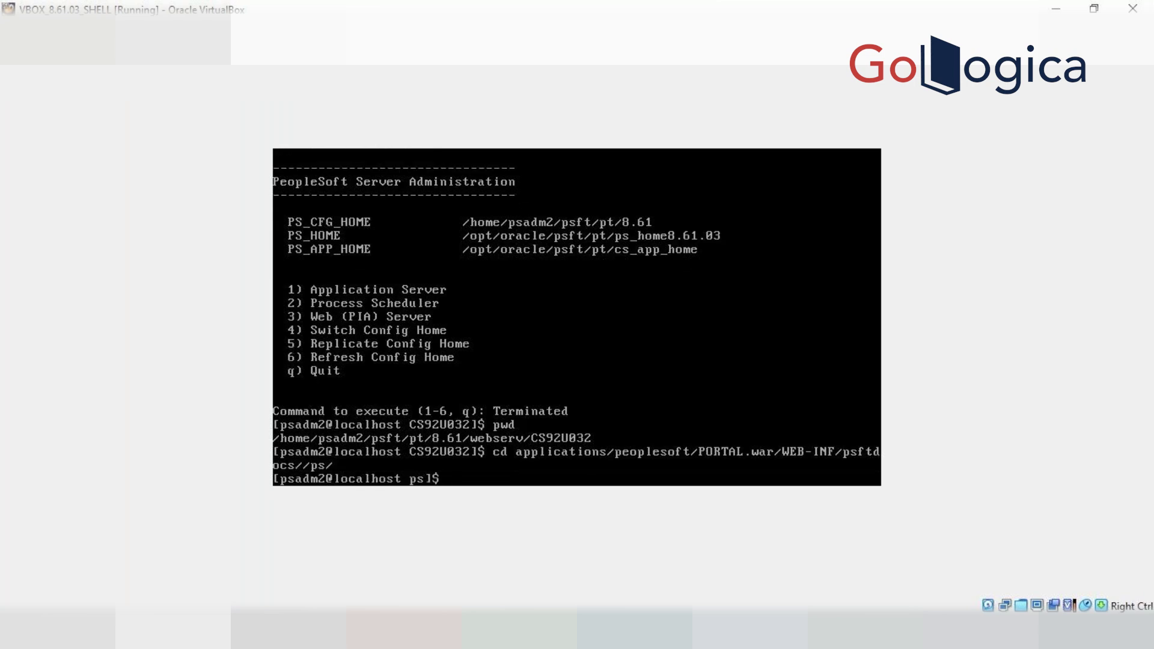
Grep configuration.properties for psadm2 to show ReportRepositoryPath, then enter vi configuration.properties
key(Up)
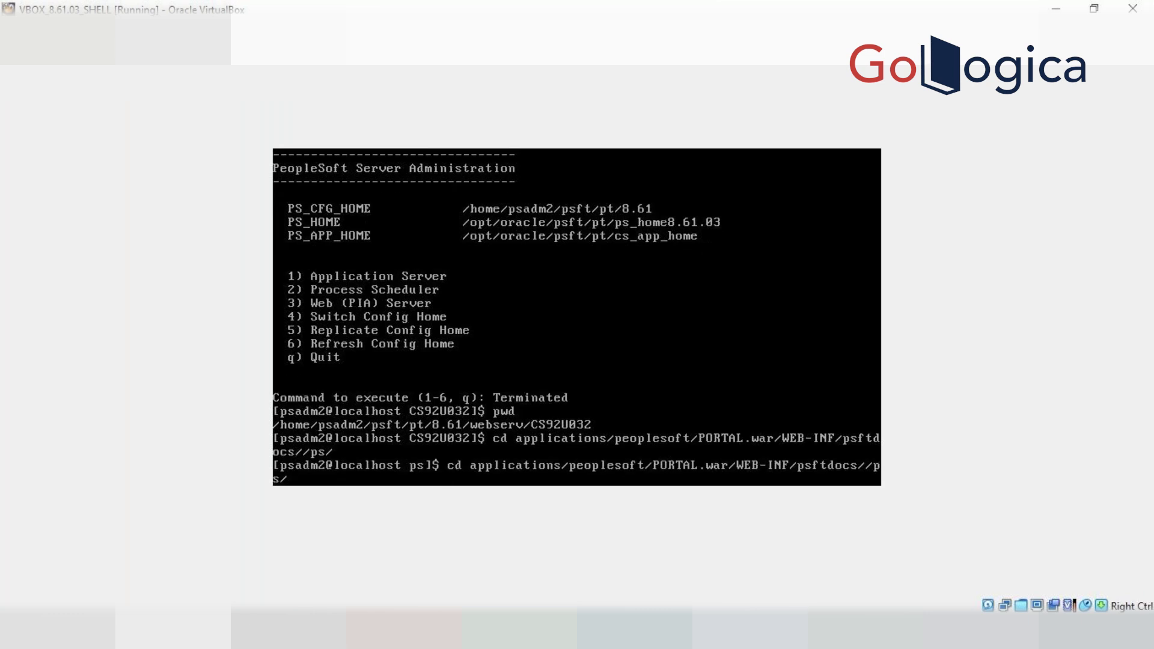
key(Up)
key(Up)
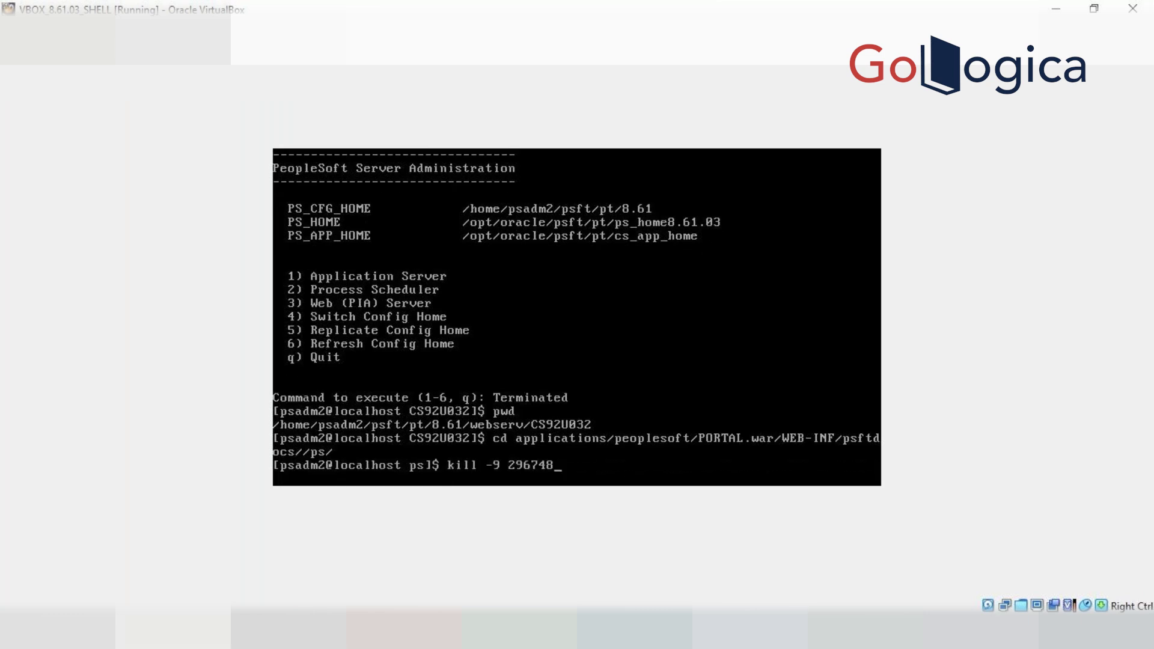
key(Up)
key(Up)
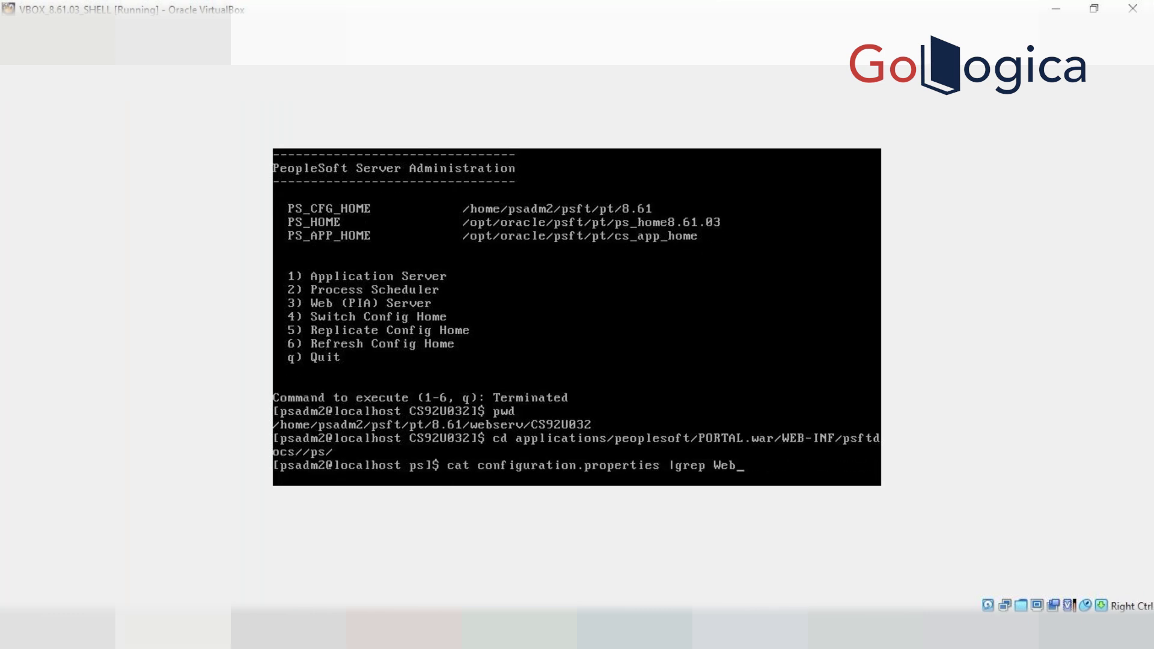
key(BackSpace)
key(BackSpace)
key(BackSpace)
text(psadm2)
key(Return)
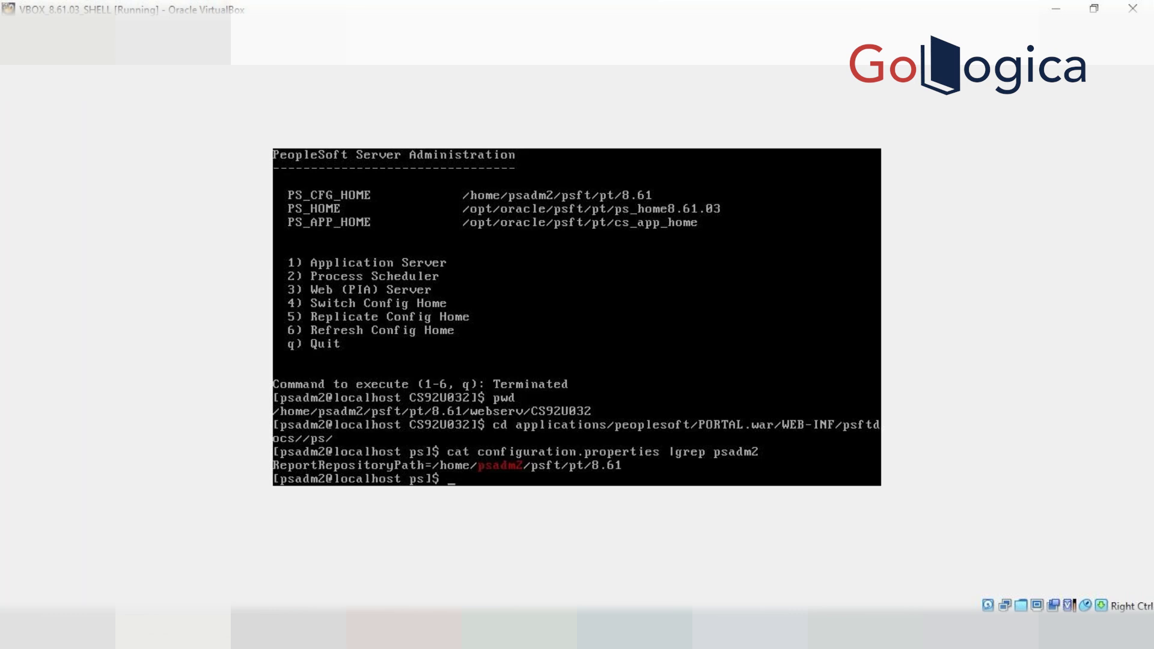
text(vi co)
key(Tab)
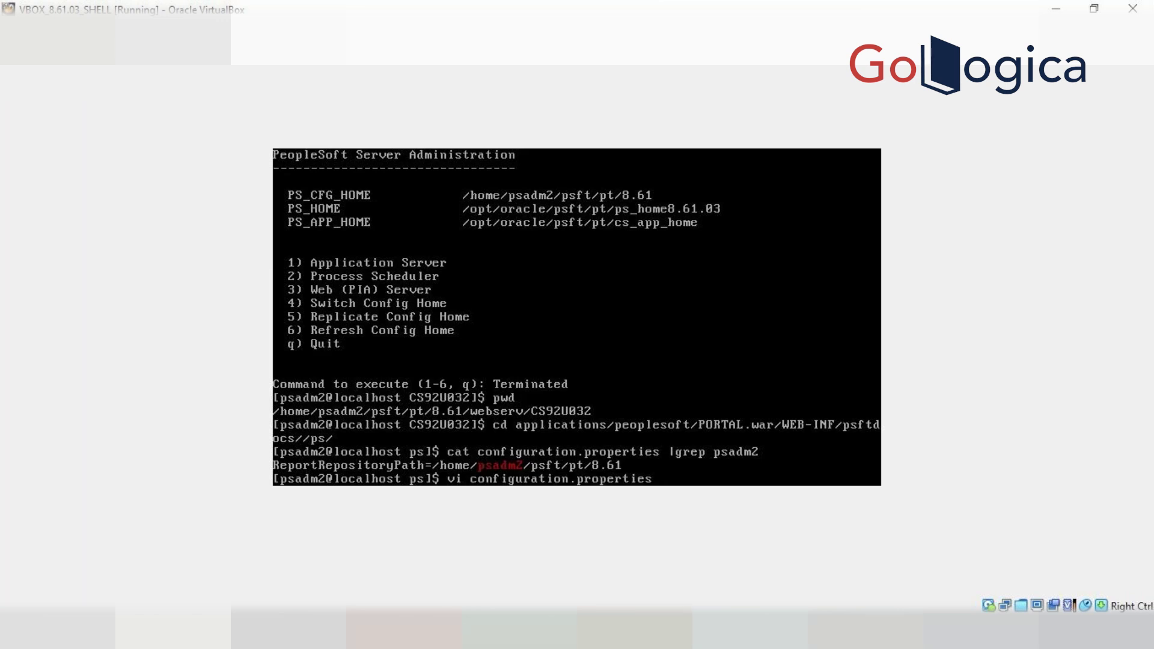
In vi, append /psreports to the ReportRepositoryPath line and save configuration.properties
key(Return)
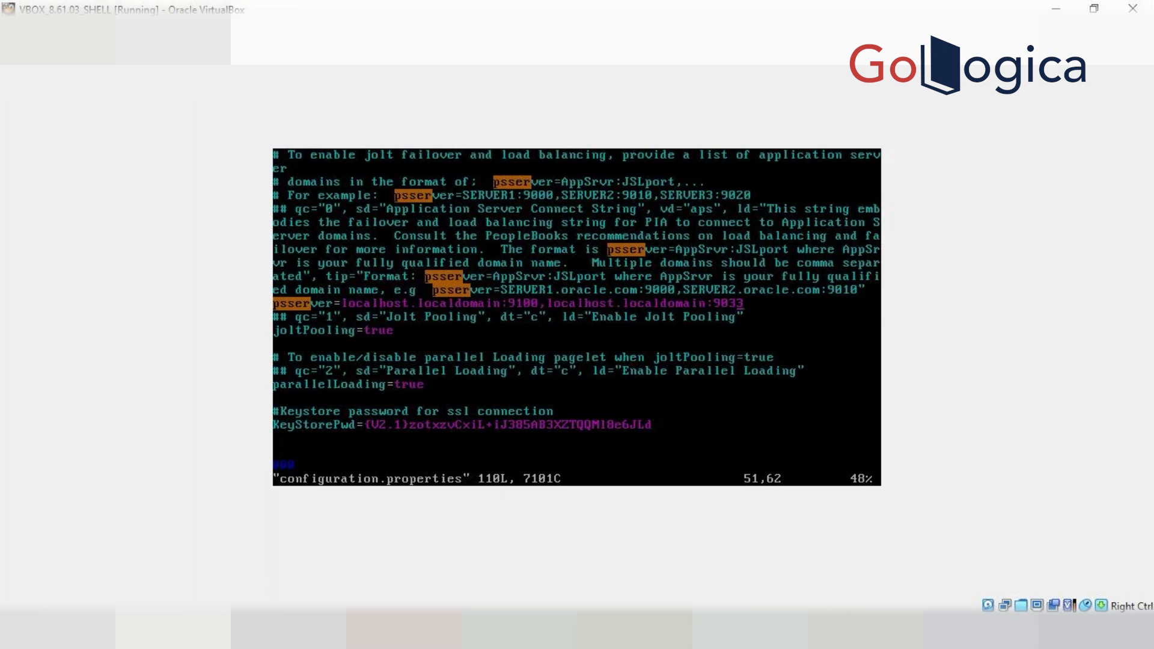
text(/)
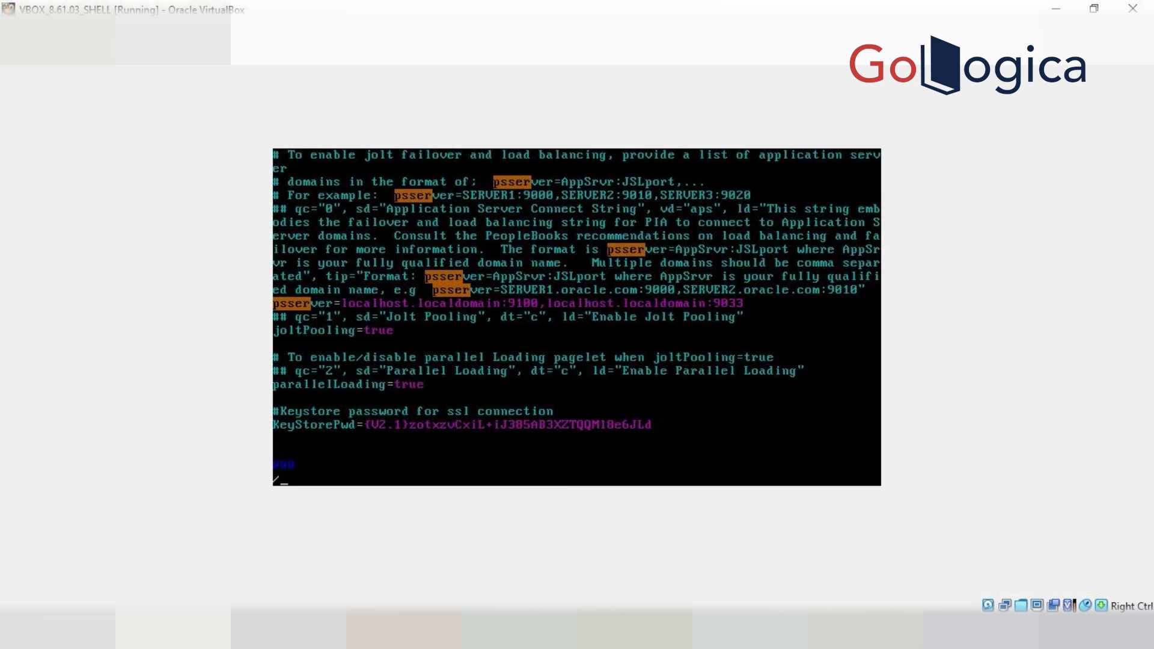
text(psad)
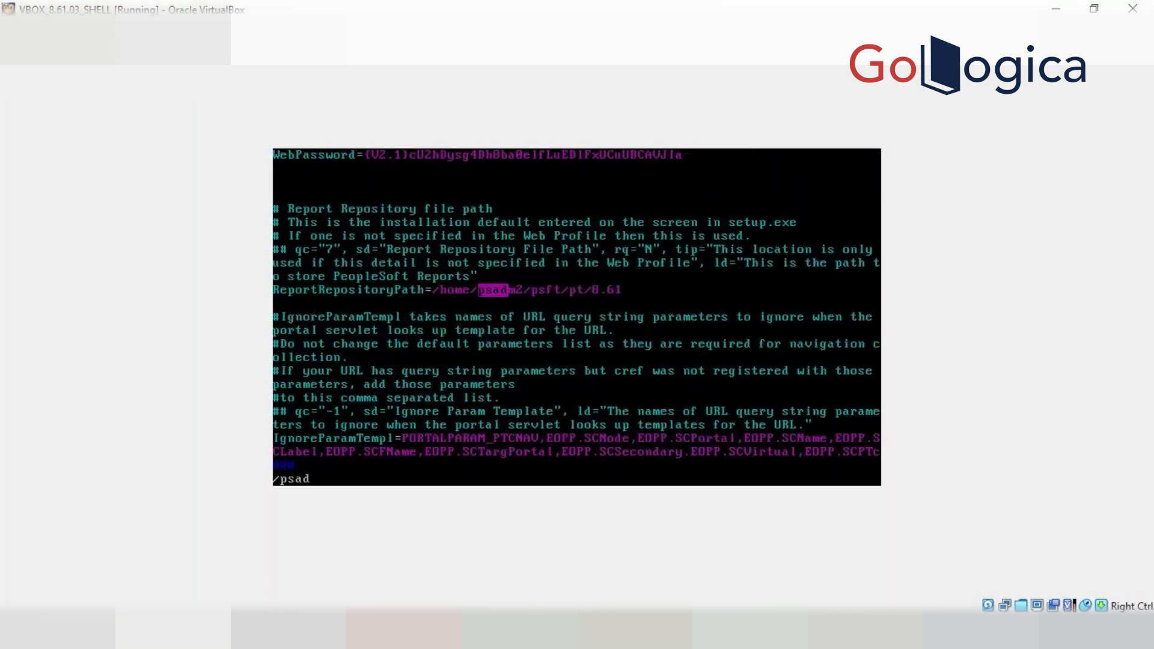
text(m2)
key(Return)
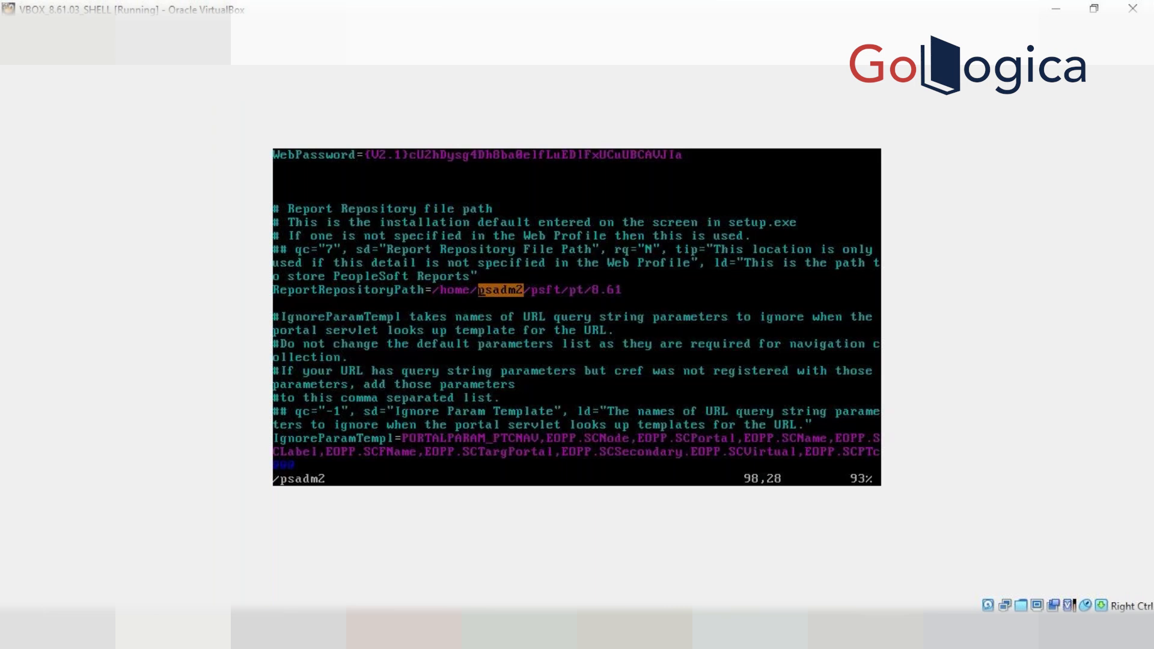
key(Down)
key(Up)
key(Right)
key(Right)
key(Right)
key(Right)
key(Right)
key(Right)
key(Right)
key(Right)
key(Right)
key(shift+a)
text(/)
text(p)
text(sreportd)
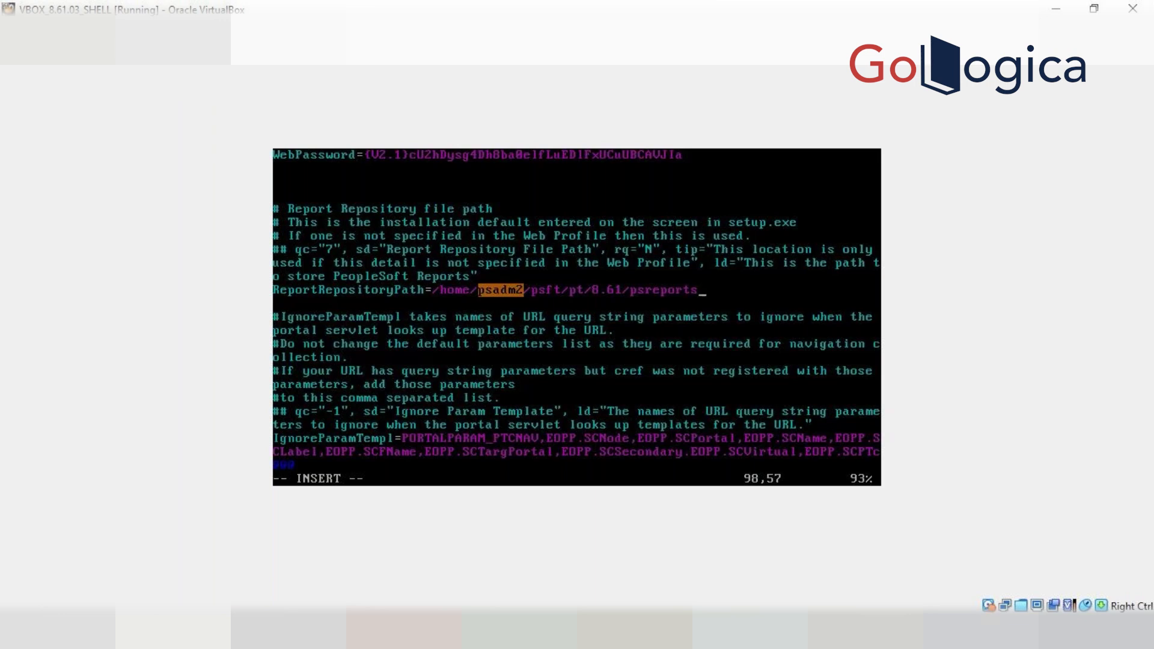
key(Escape)
text(:)
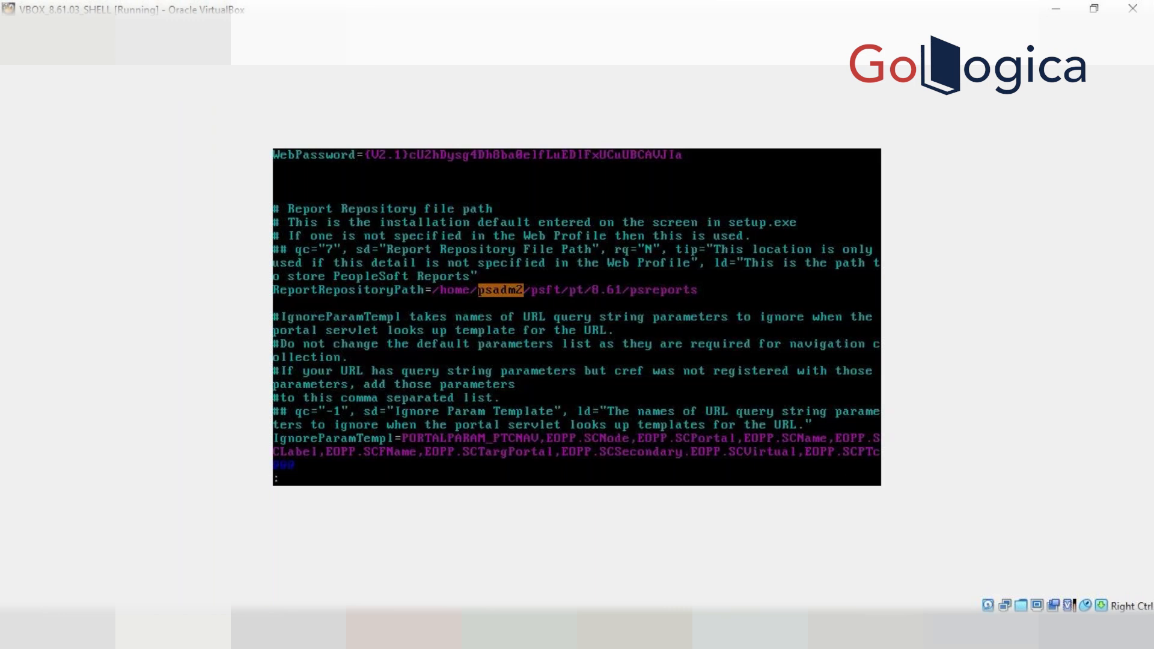
text(wq!)
key(Return)
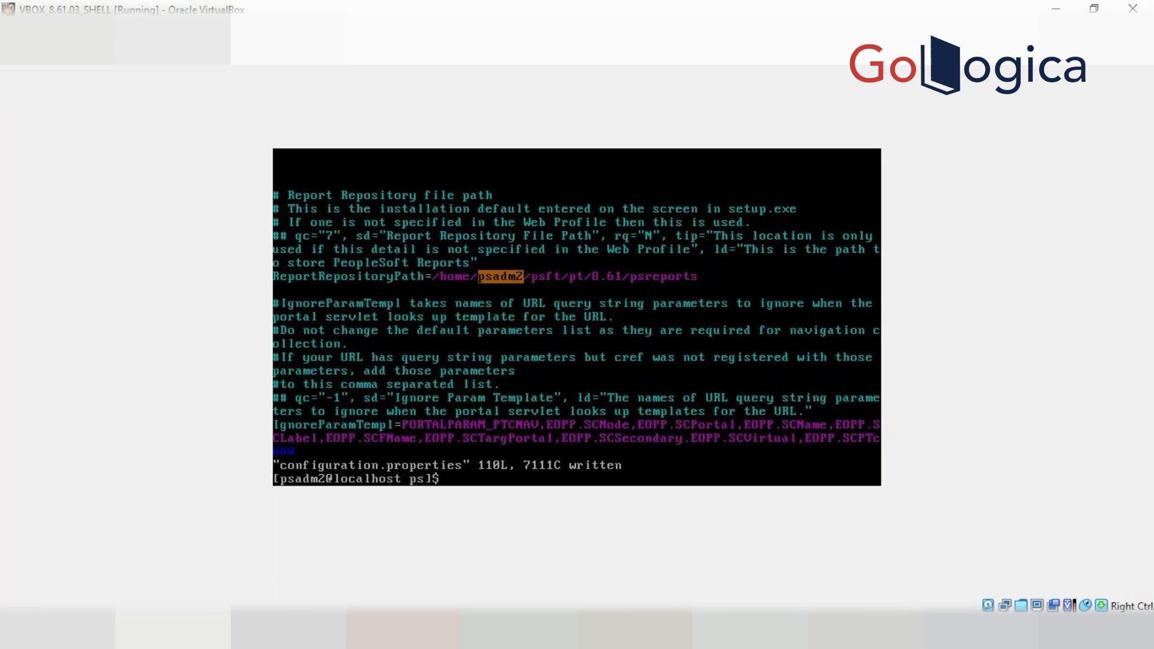
Dismiss the VirtualBox capture notice and return to the Web Profile Configuration browser window
click(553, 421)
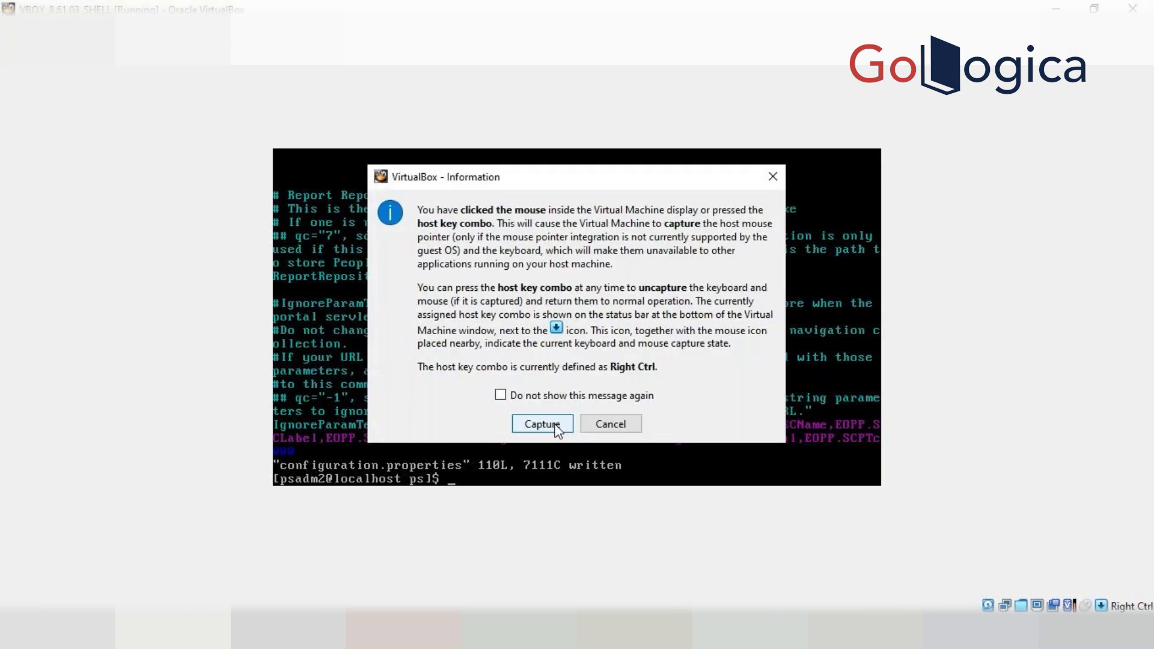
click(542, 424)
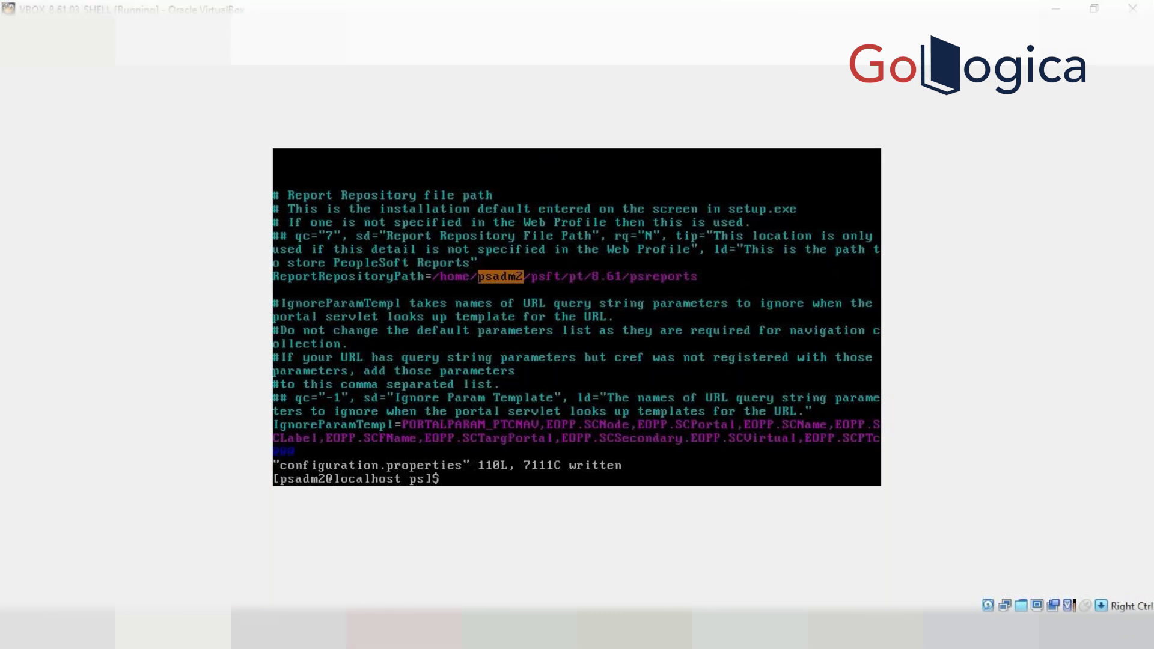
mouse_move(404, 631)
click(291, 576)
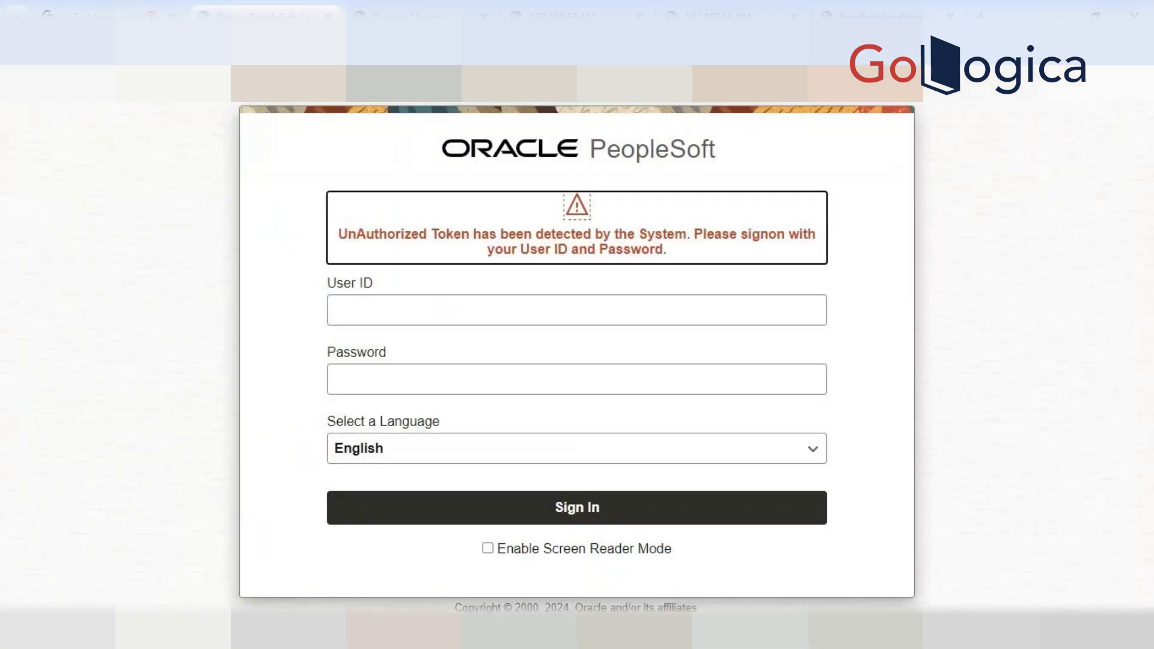
Sign back in to PeopleSoft with user ID PS and its password
click(334, 318)
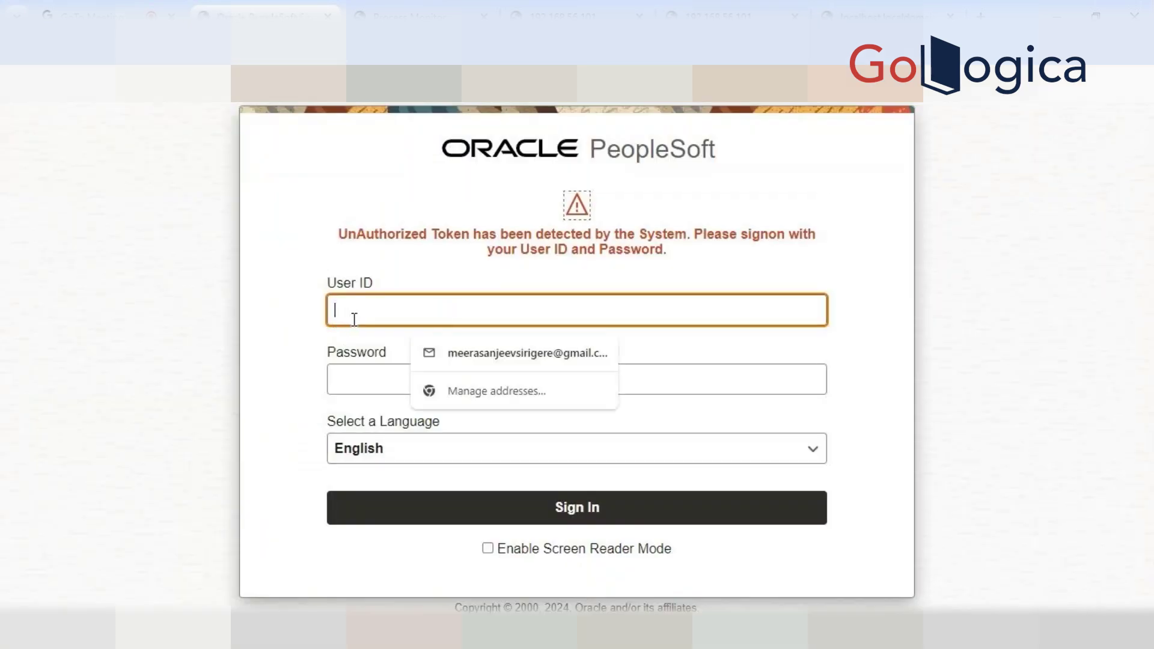
text(PS)
key(Tab)
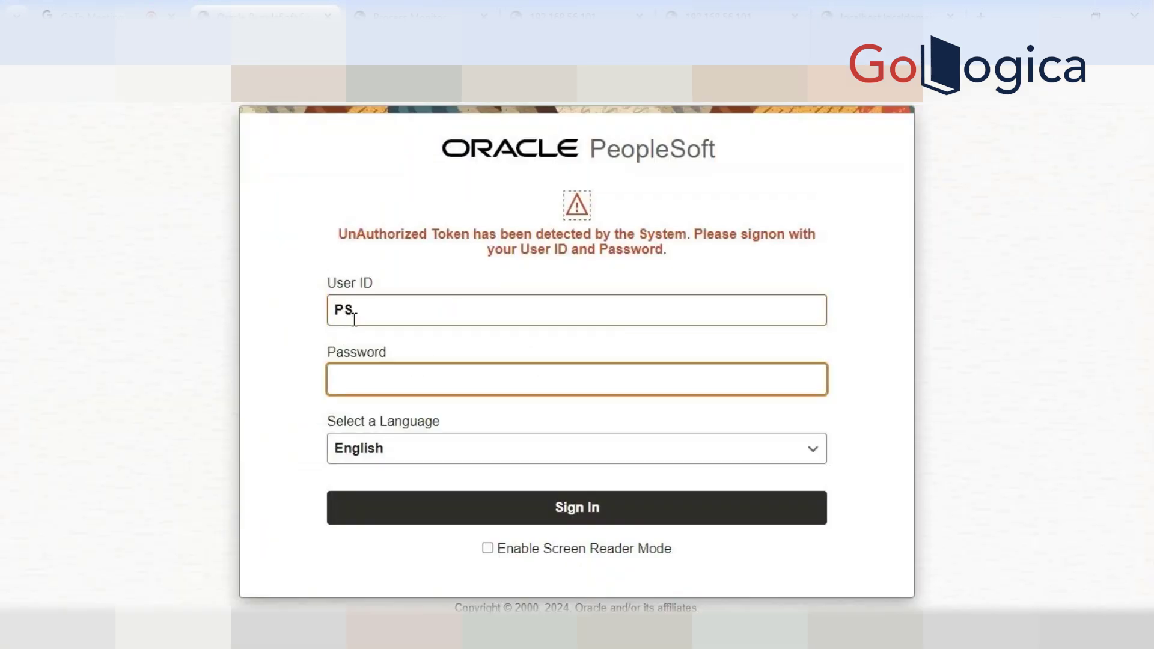
key(Return)
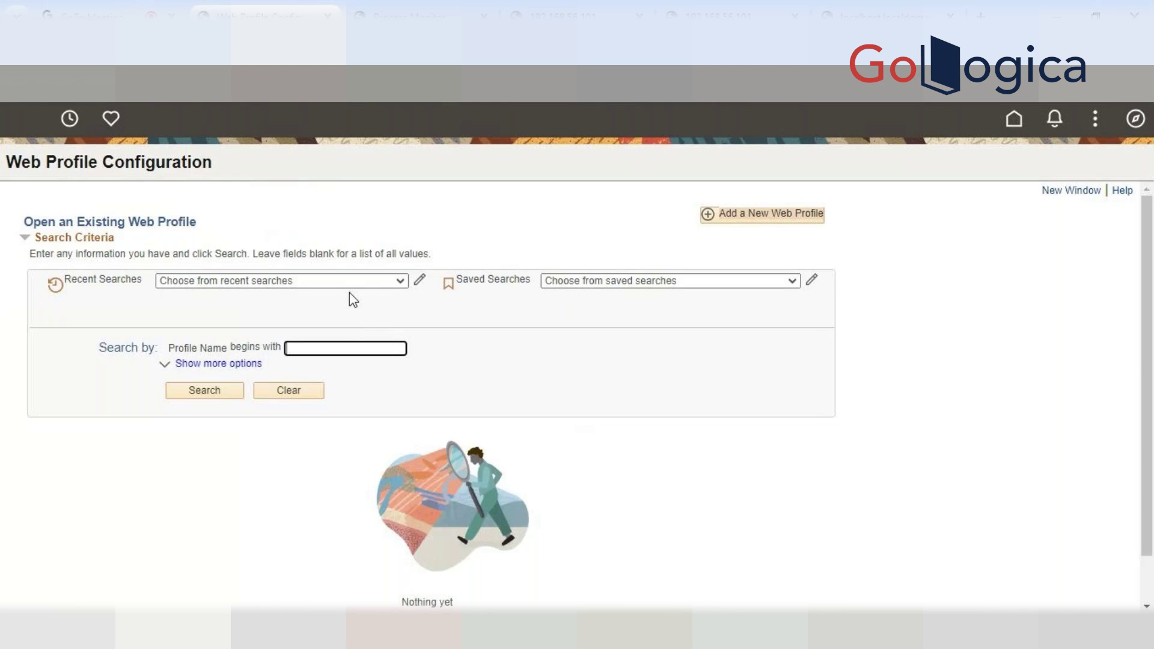
Open the PROD web profile, clear the Report Repository Path value, and save it
key(Return)
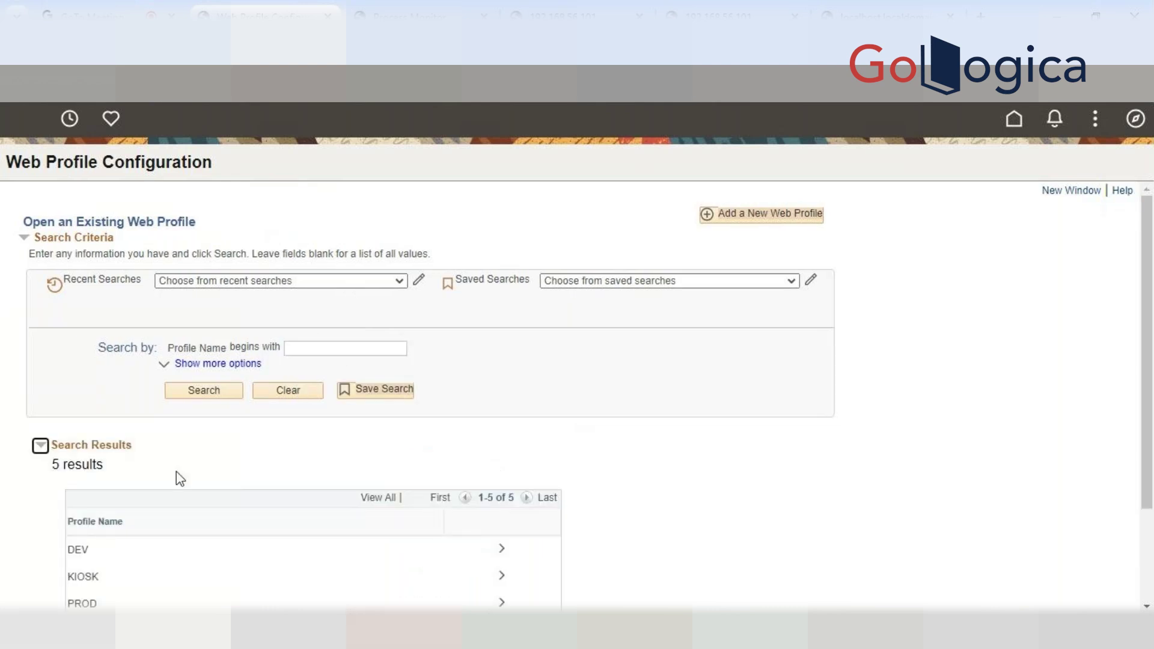
scroll(181, 478, down, 2)
click(95, 479)
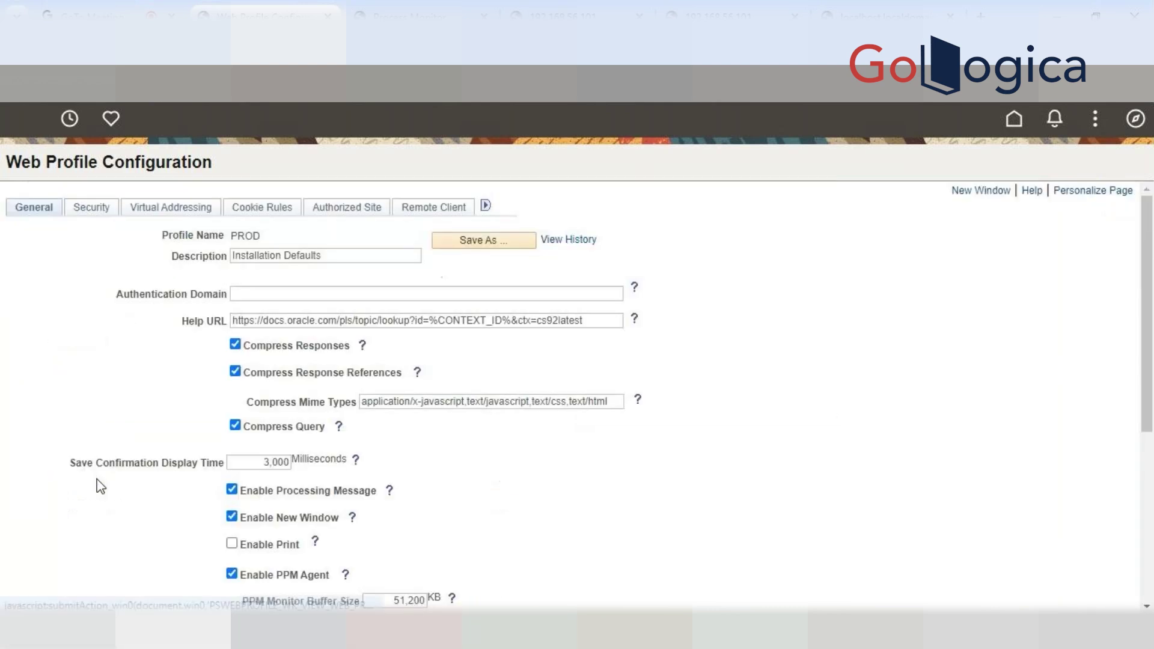
scroll(510, 489, down, 3)
scroll(543, 489, up, 1)
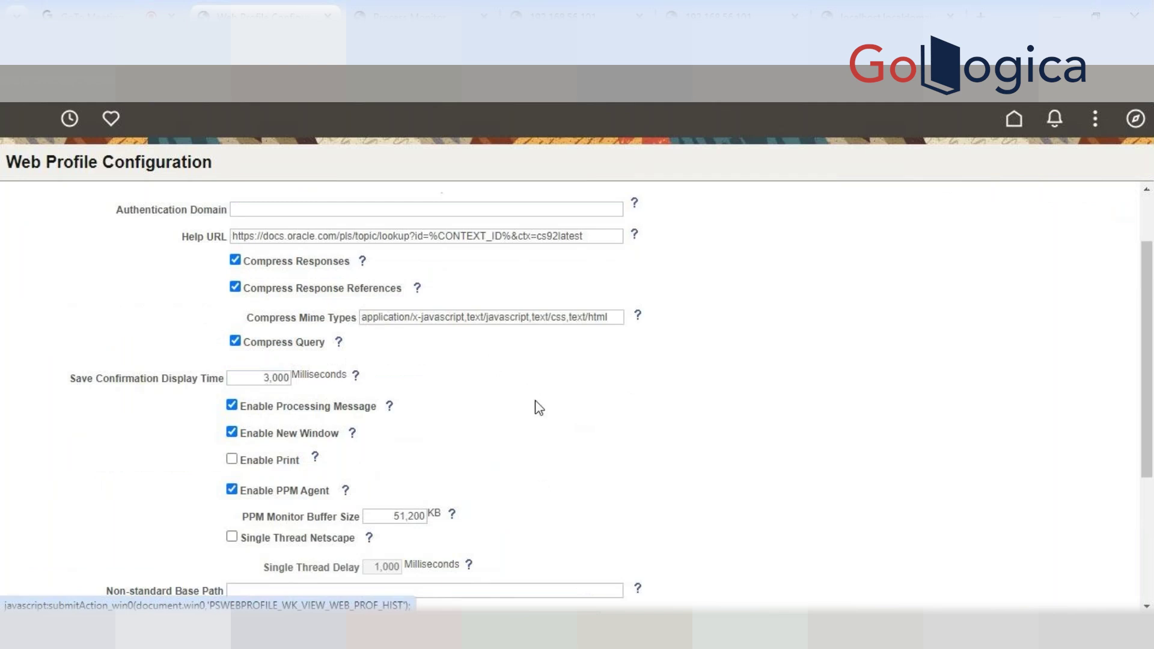
scroll(536, 404, down, 5)
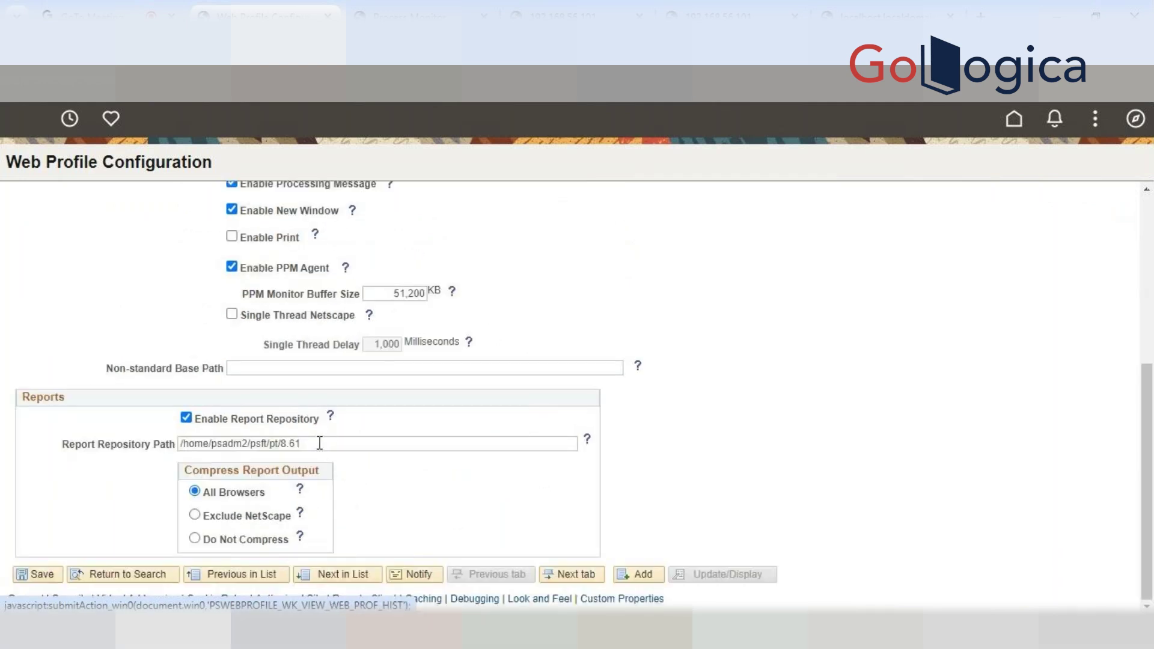
drag(325, 443, 150, 455)
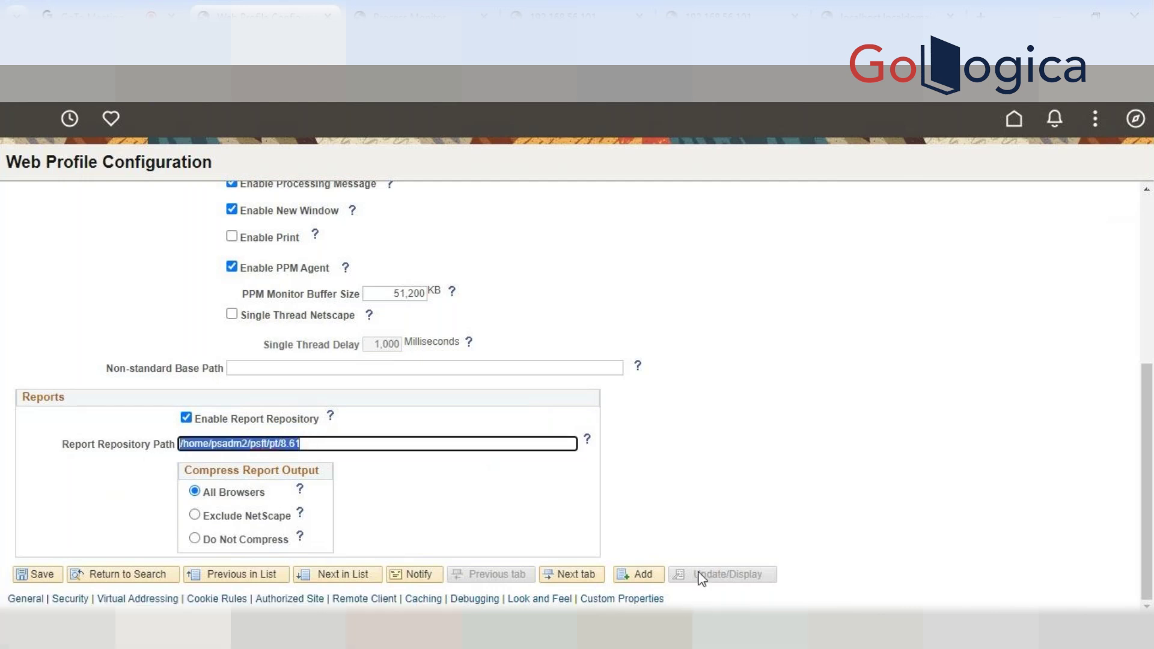
key(BackSpace)
click(40, 576)
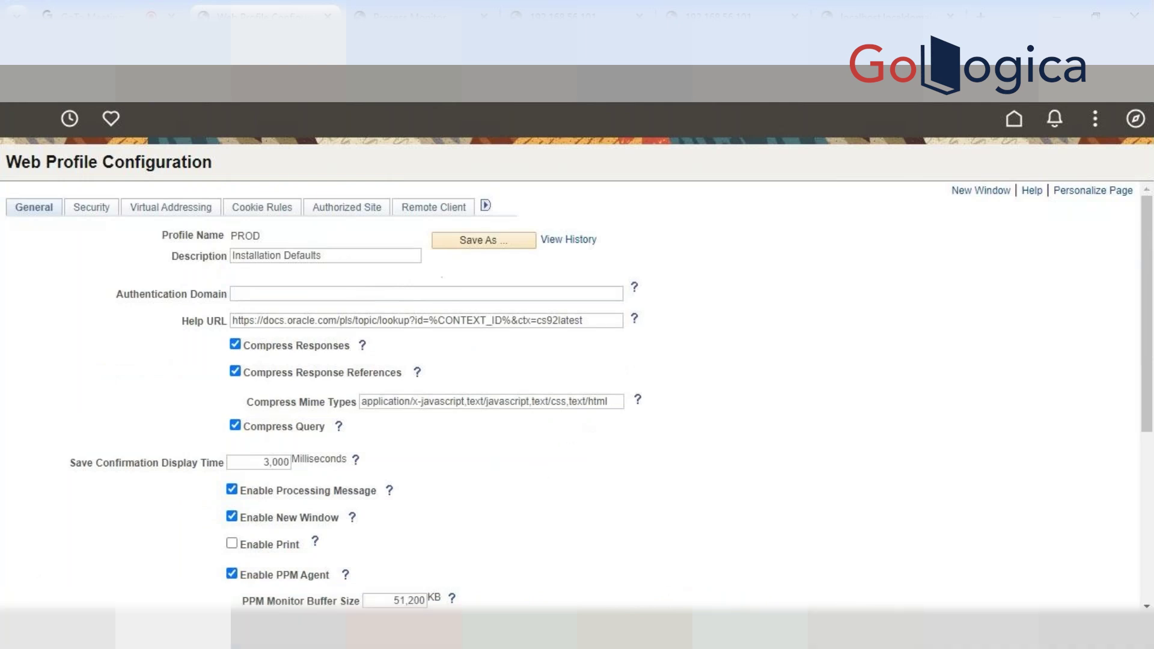
click(887, 631)
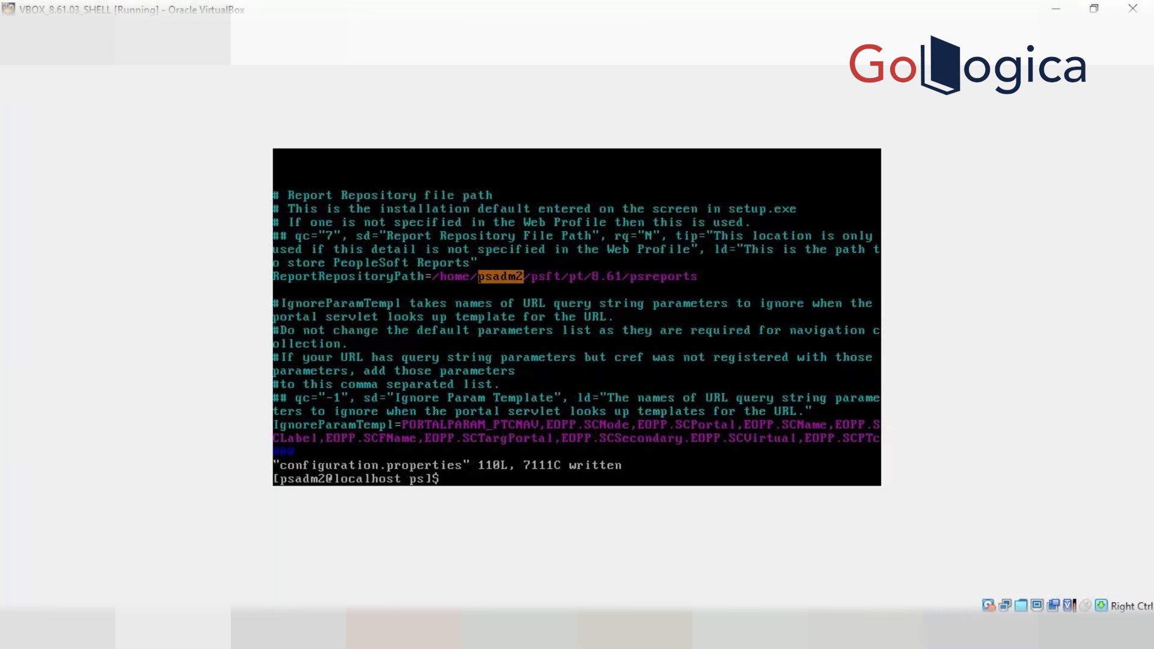
Find the CS92U032 java process with ps -ef | grep and kill PID 297506
text(:)
text(ps -)
text(e)
text(f)
key(Return)
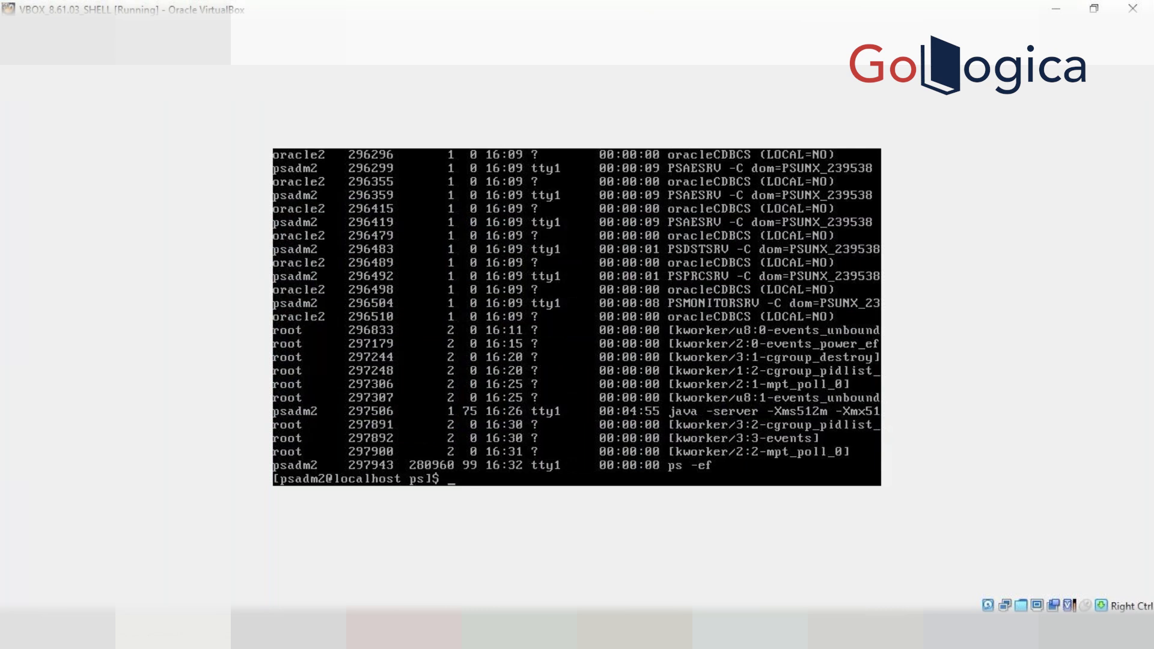
text(ps -ef)
text( grep)
key(BackSpace)
key(BackSpace)
key(BackSpace)
key(BackSpace)
text(|grep java |grep)
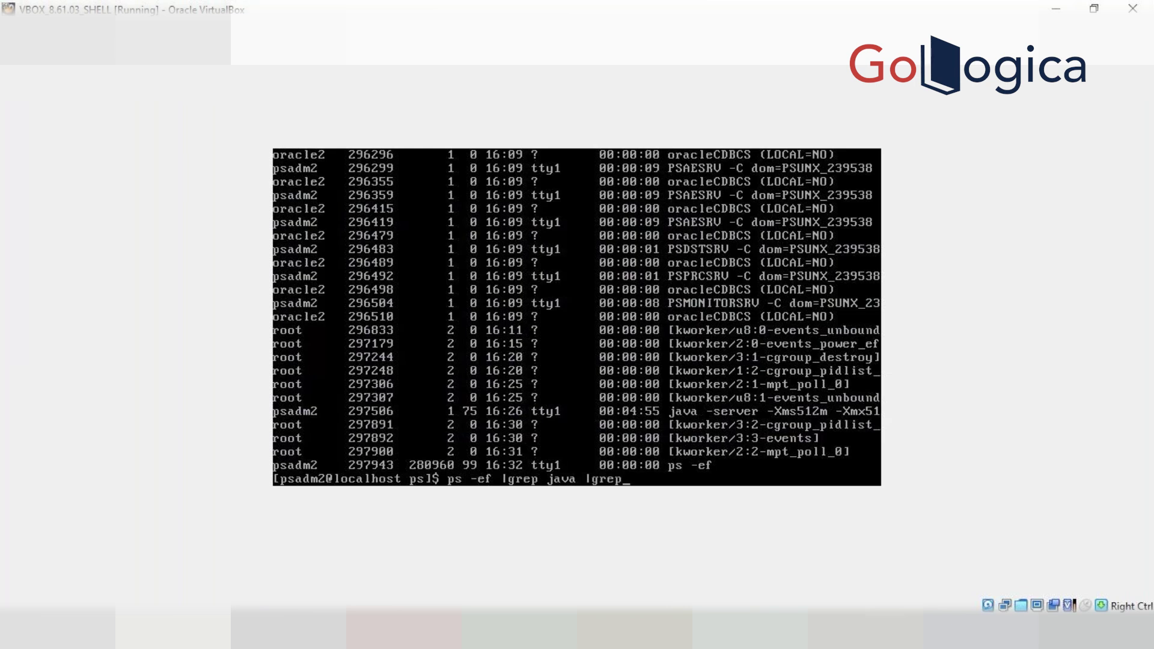
text( CS92U032)
key(Return)
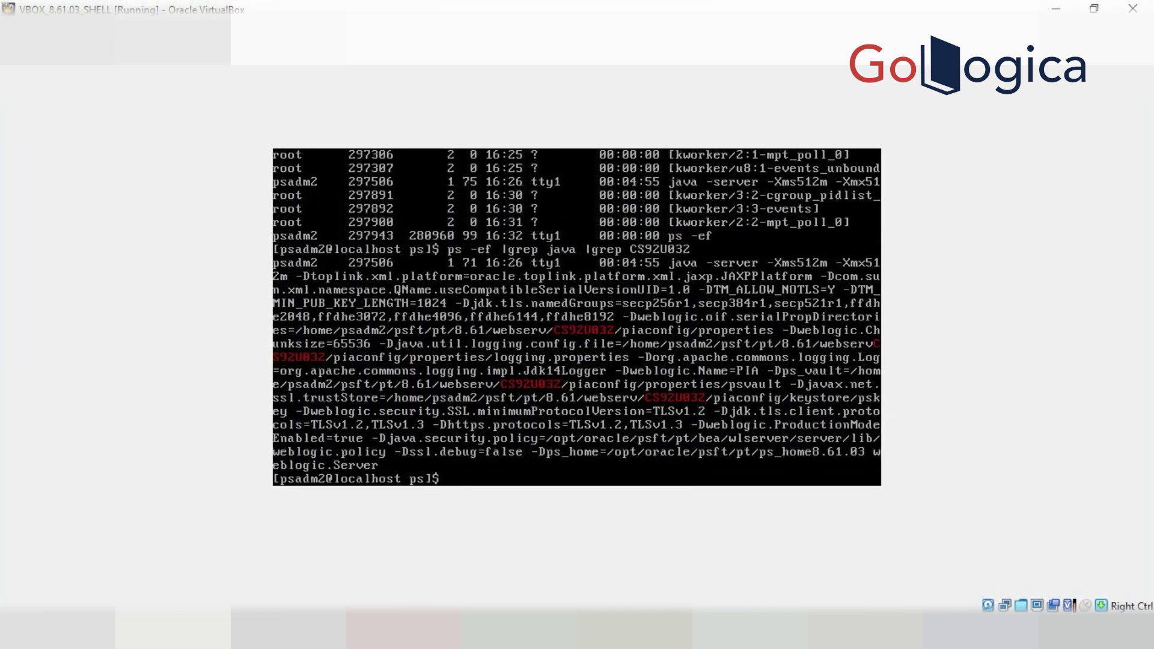
text(kill -9 297506)
key(Return)
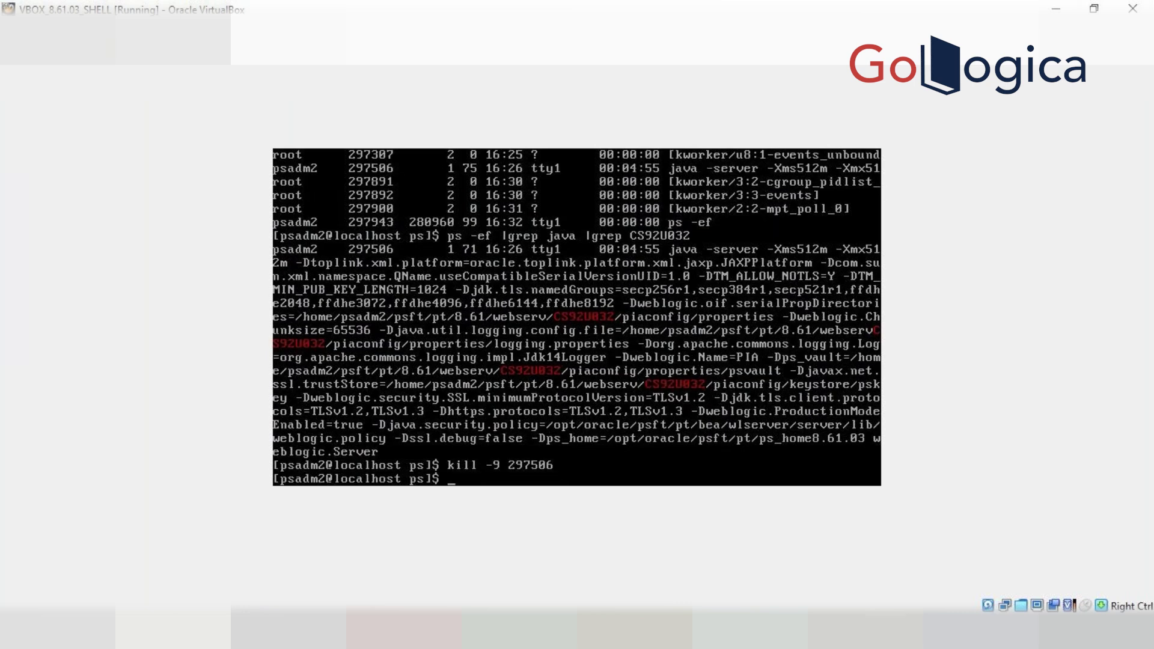
text(psadmin)
Boot CS92U032 in psadmin via Web (PIA) Server, Administer a domain, Boot this domain
key(Return)
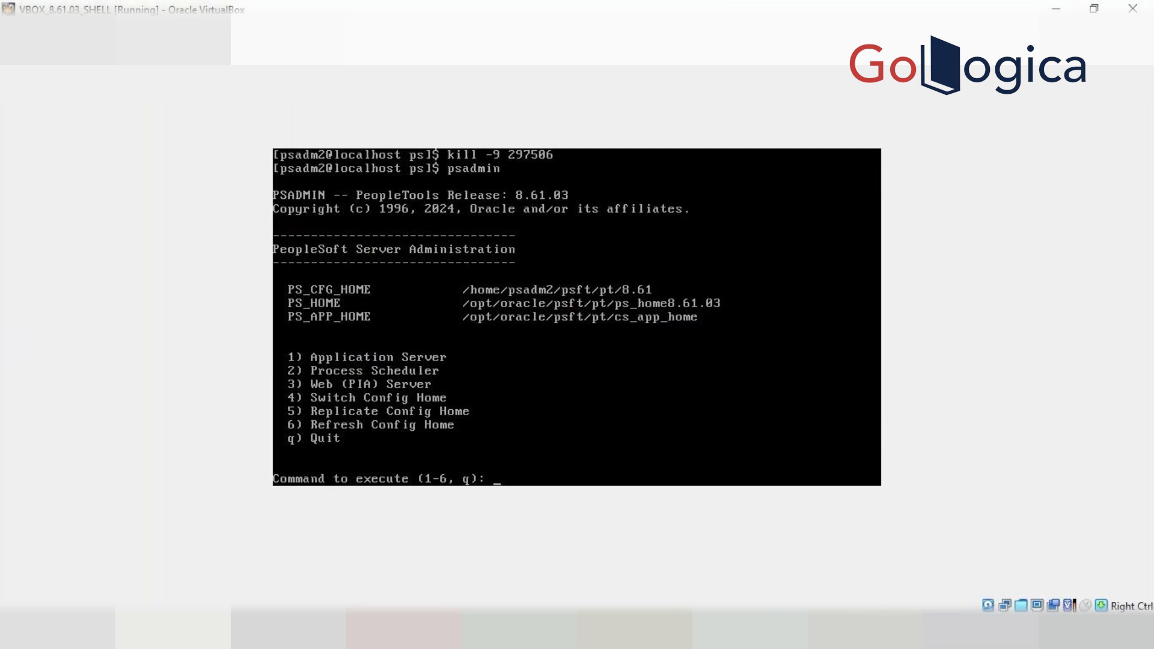
text(3)
key(Return)
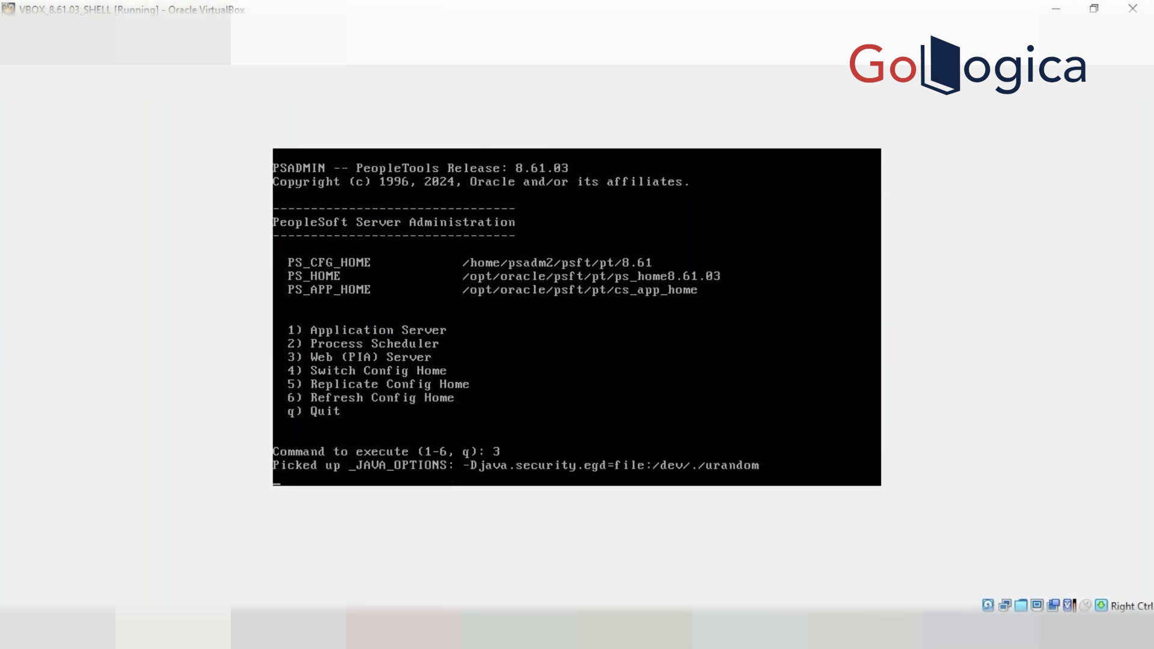
text(1)
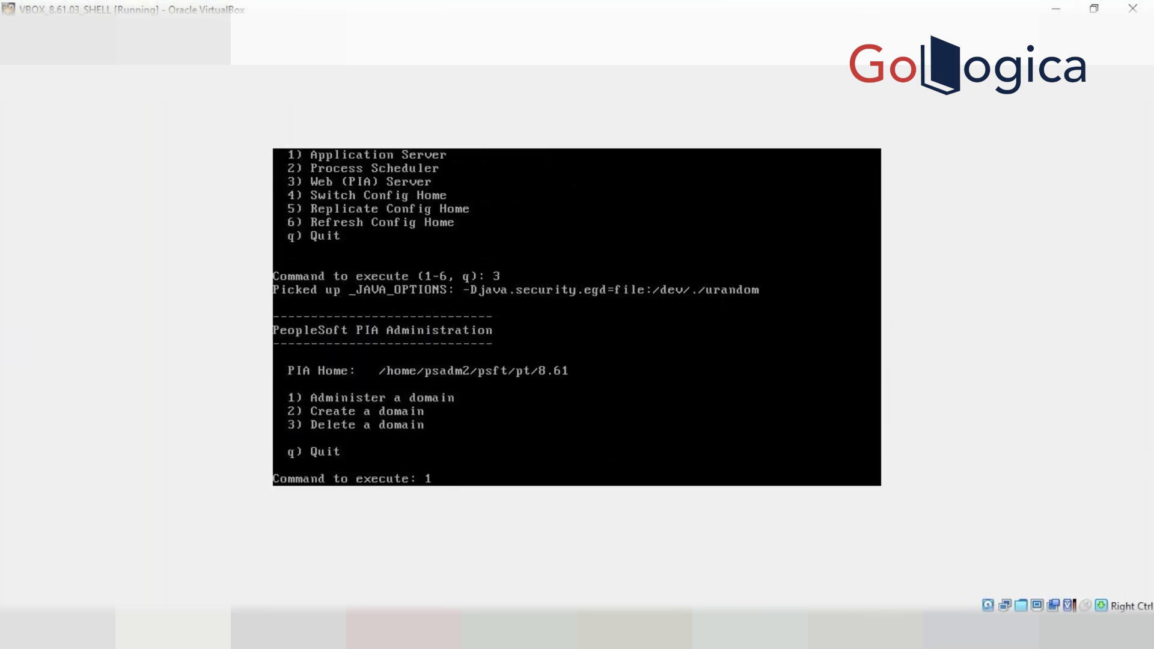
key(Return)
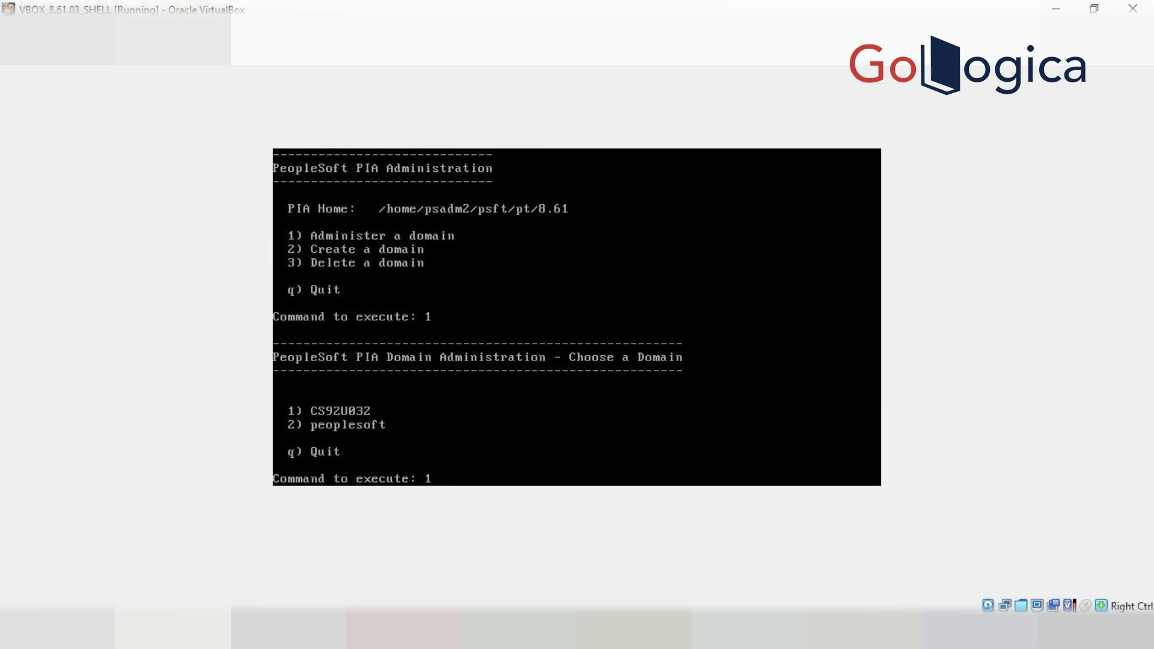
key(Return)
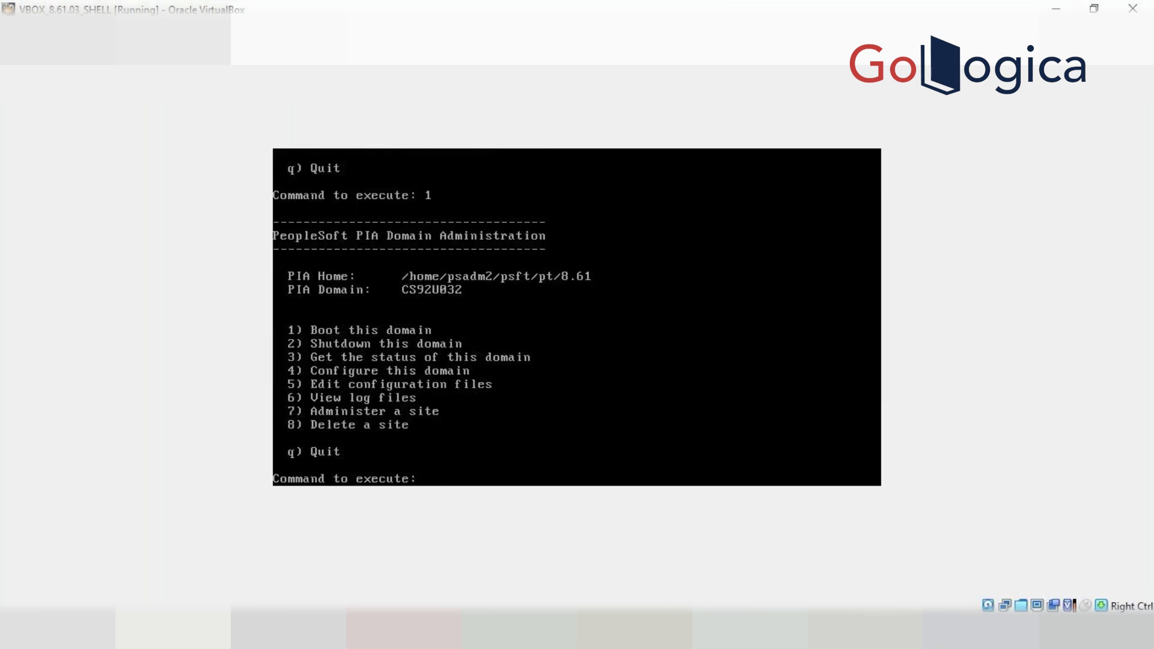
text(1)
key(Return)
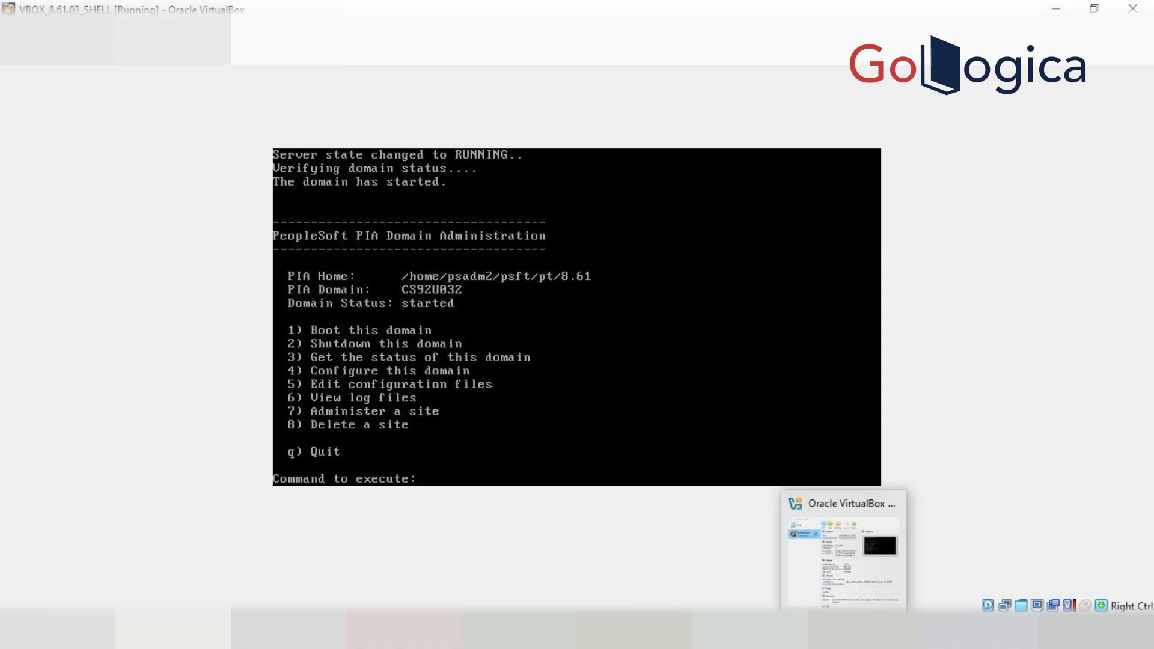
Reload the Web Profile Configuration window after the web server restart
mouse_move(387, 628)
click(310, 583)
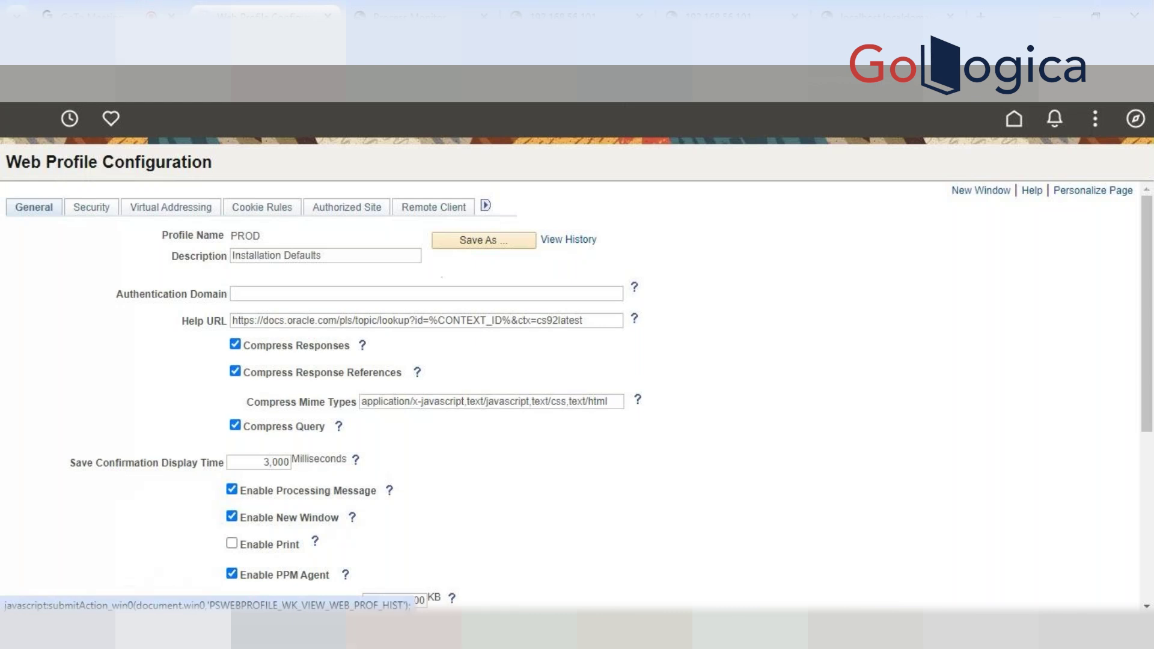
click(568, 240)
Sign back into PeopleSoft with the administrator's user ID and password
click(377, 315)
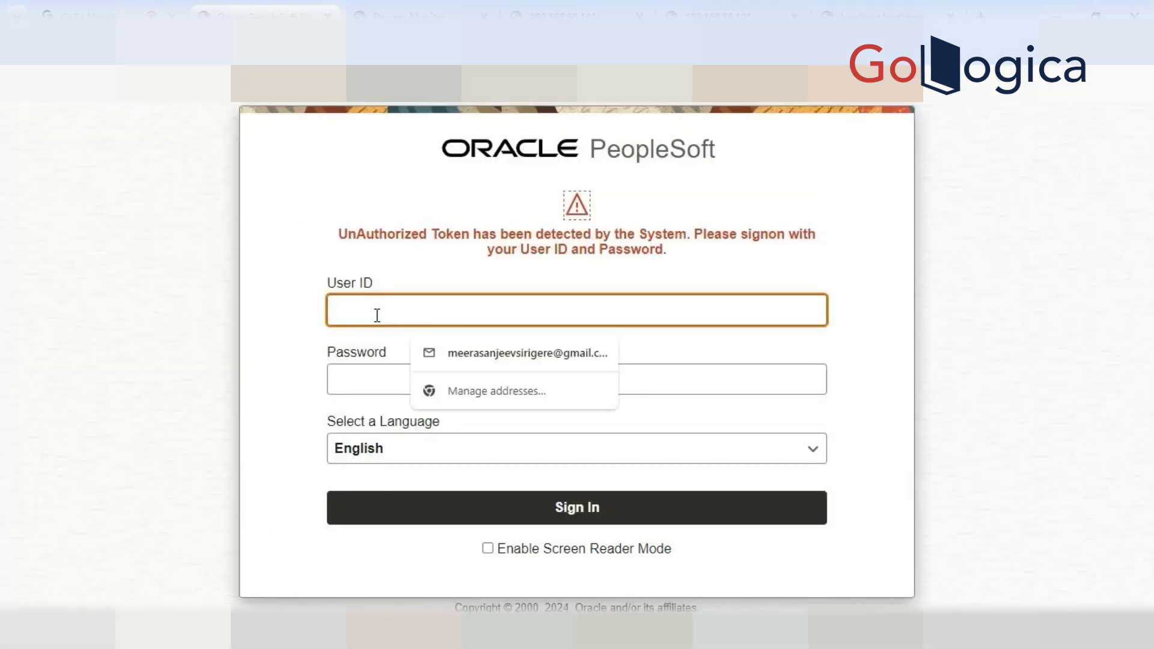
text(PS)
key(Tab)
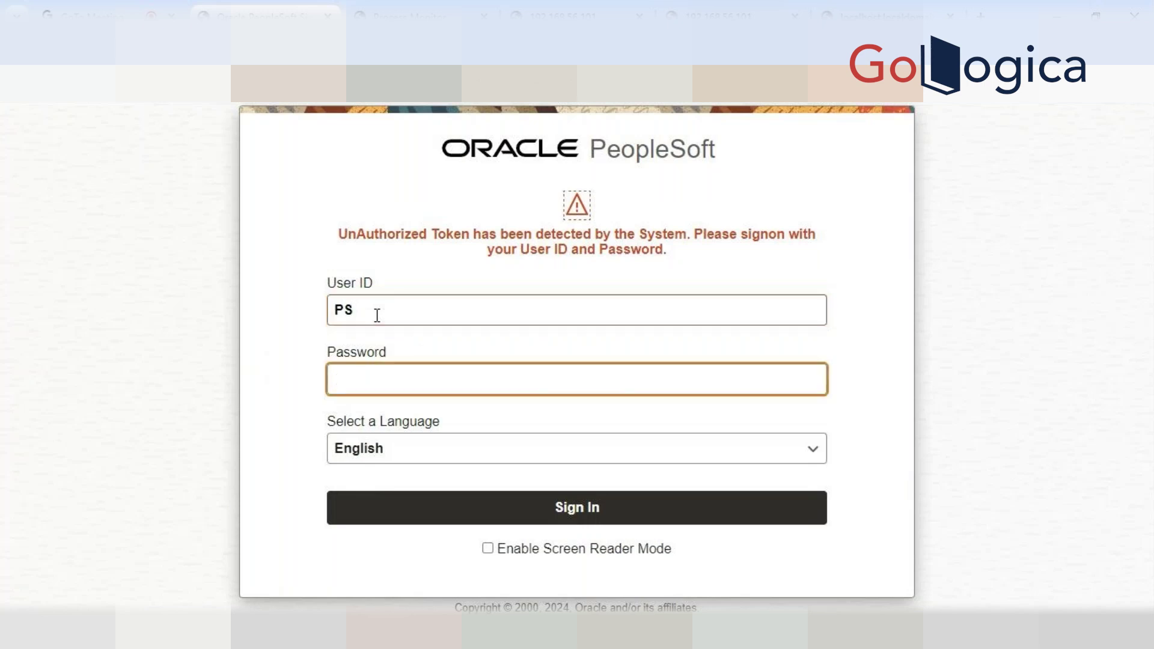
text(********)
key(Return)
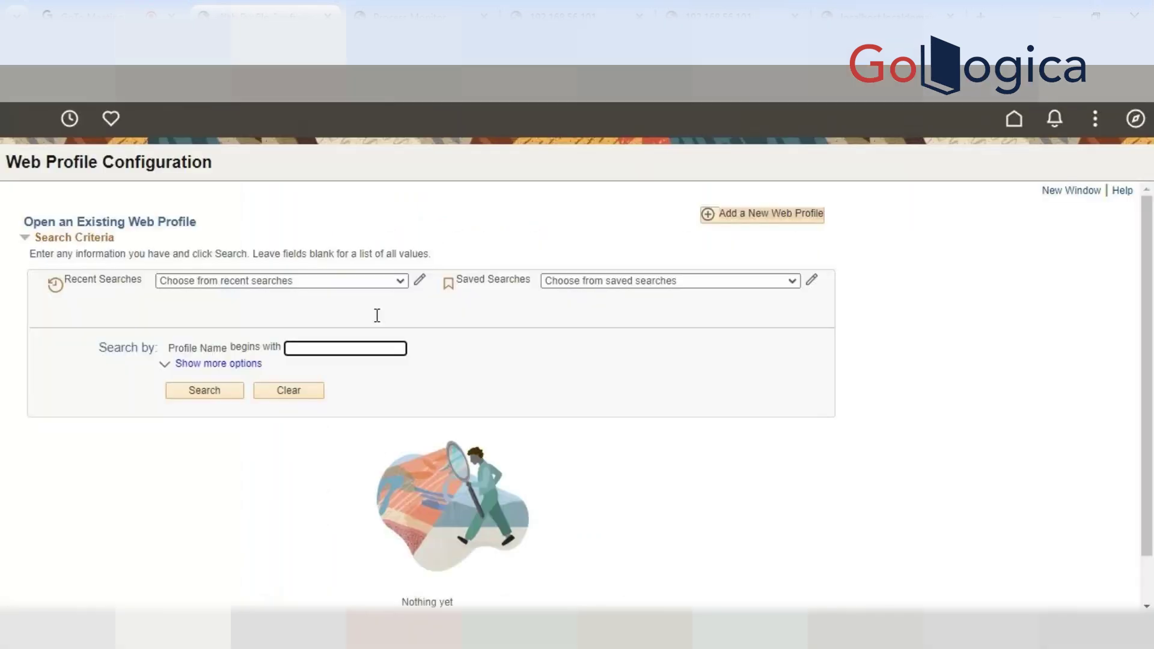
List all five web profiles, then close the stale sign-in, 404 and localhost error tabs
key(Return)
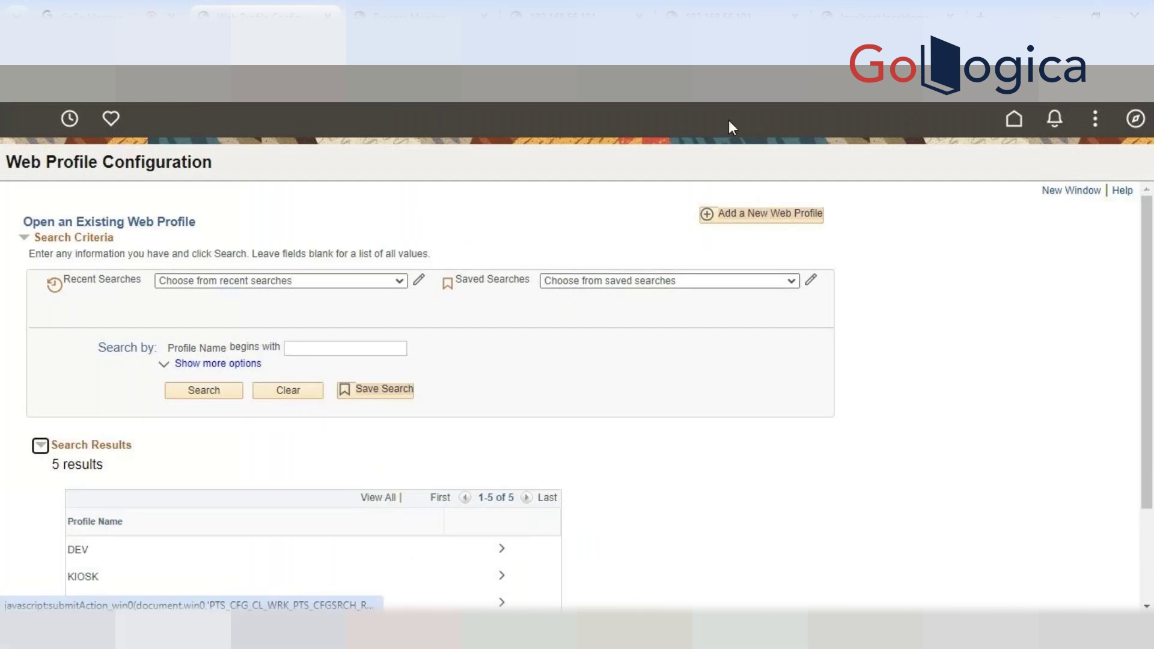
click(421, 15)
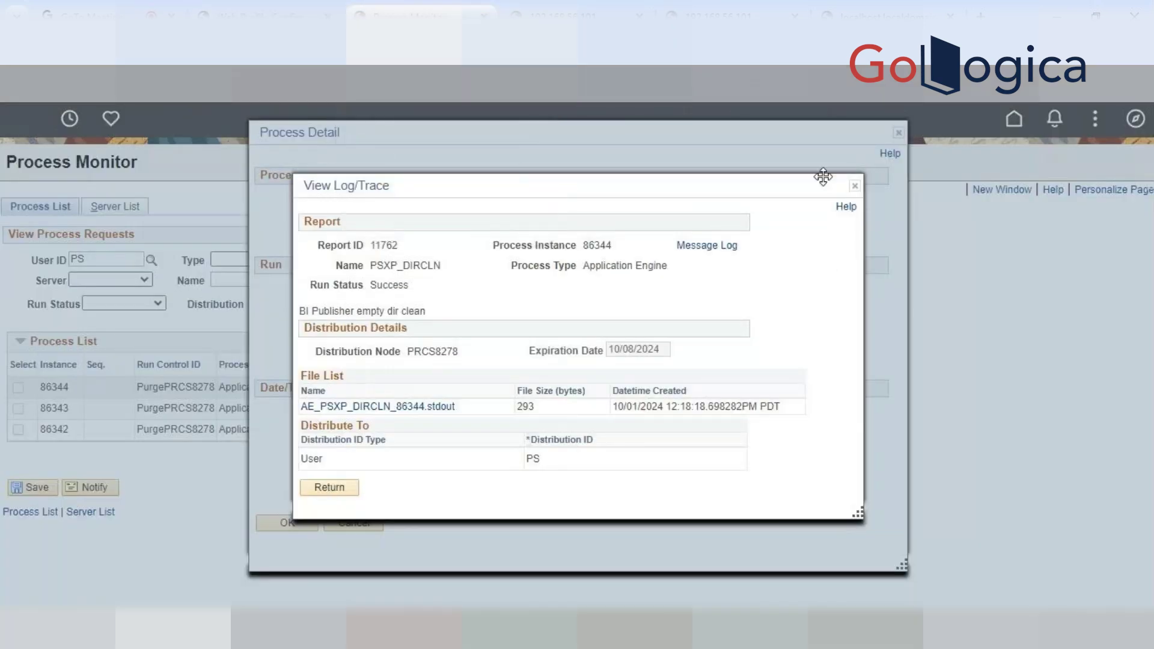
click(855, 186)
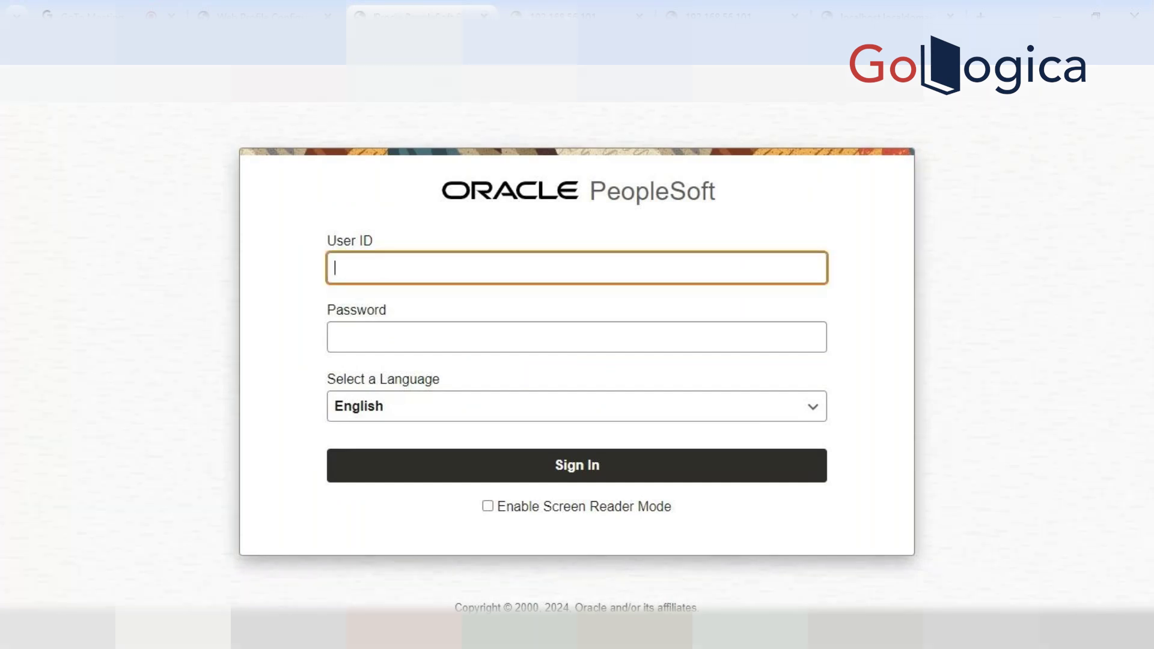
key(ctrl+w)
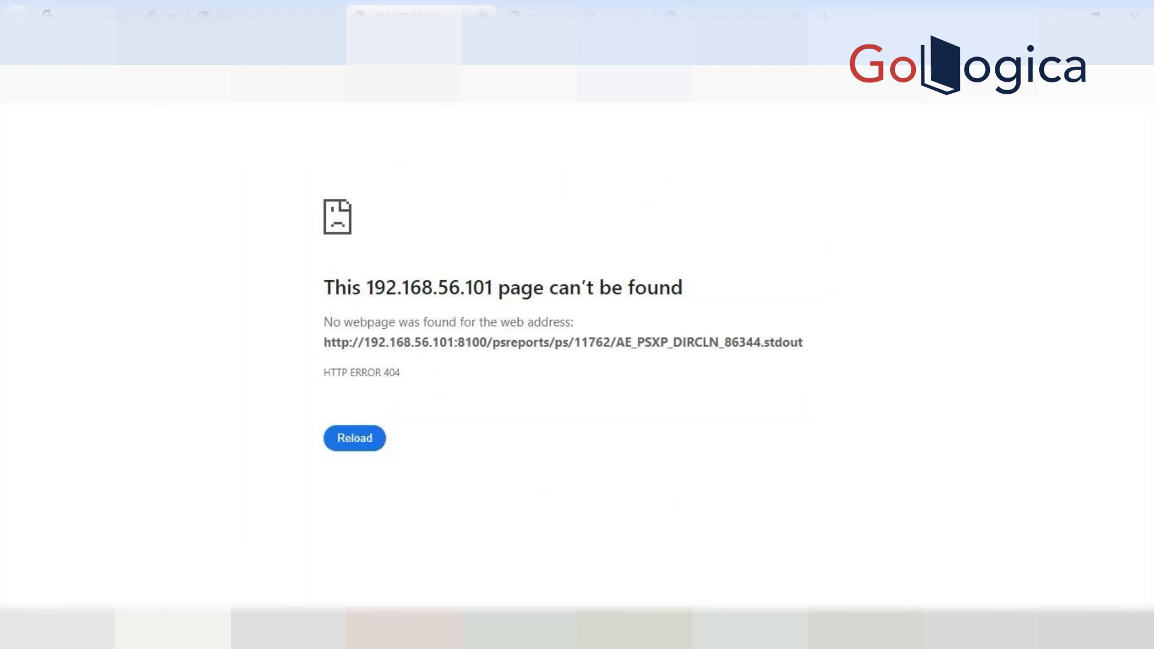
key(ctrl+w)
key(ctrl+w)
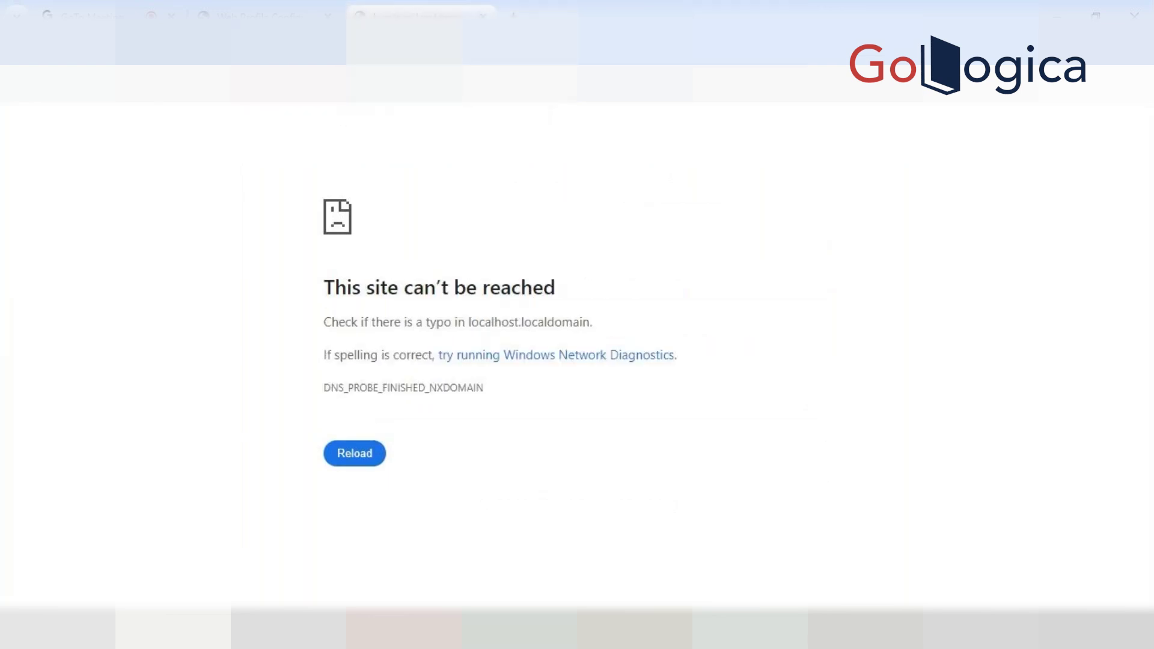
key(ctrl+w)
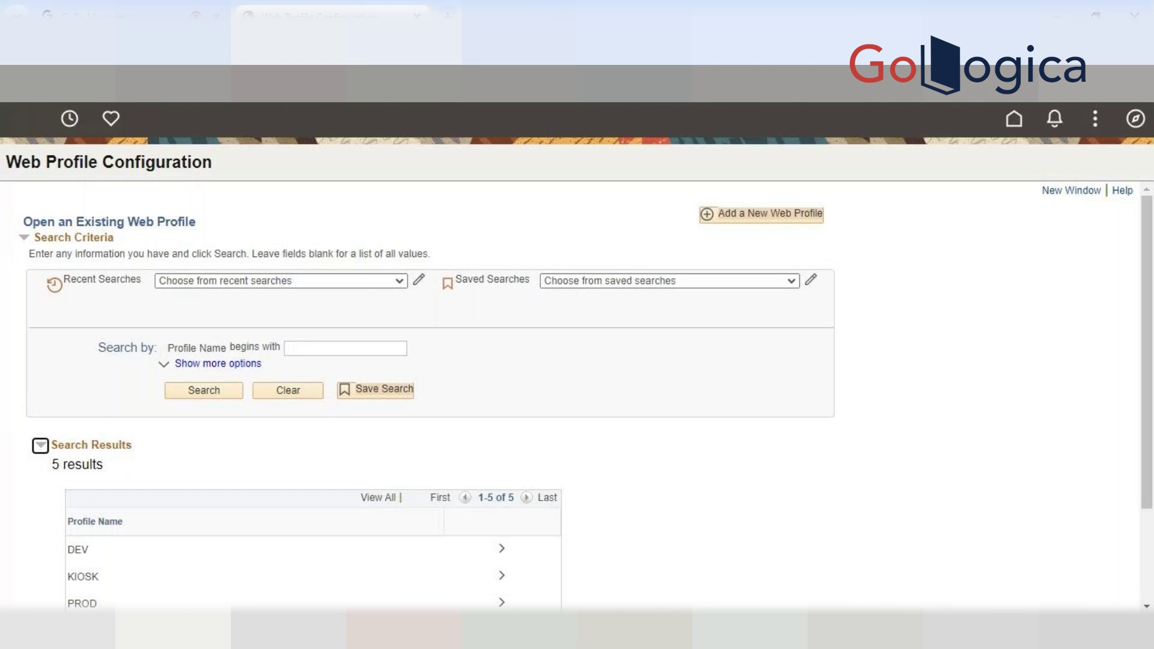
Open the web profile page in a new window, close the extra tab, and reload
click(1063, 190)
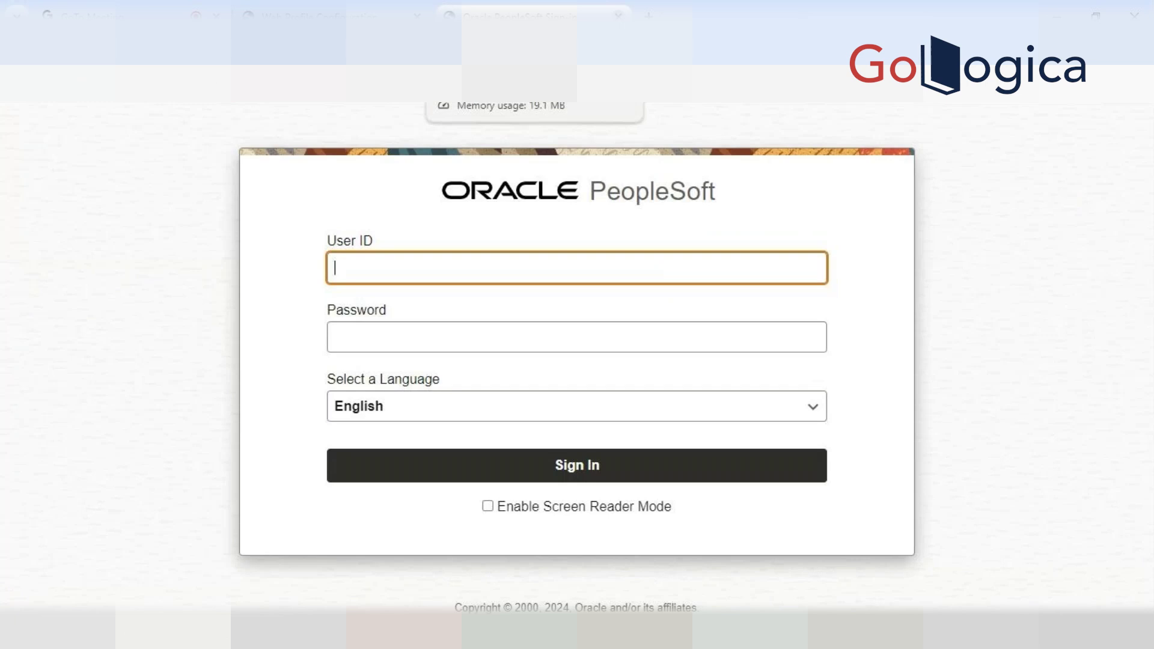
key(ctrl+w)
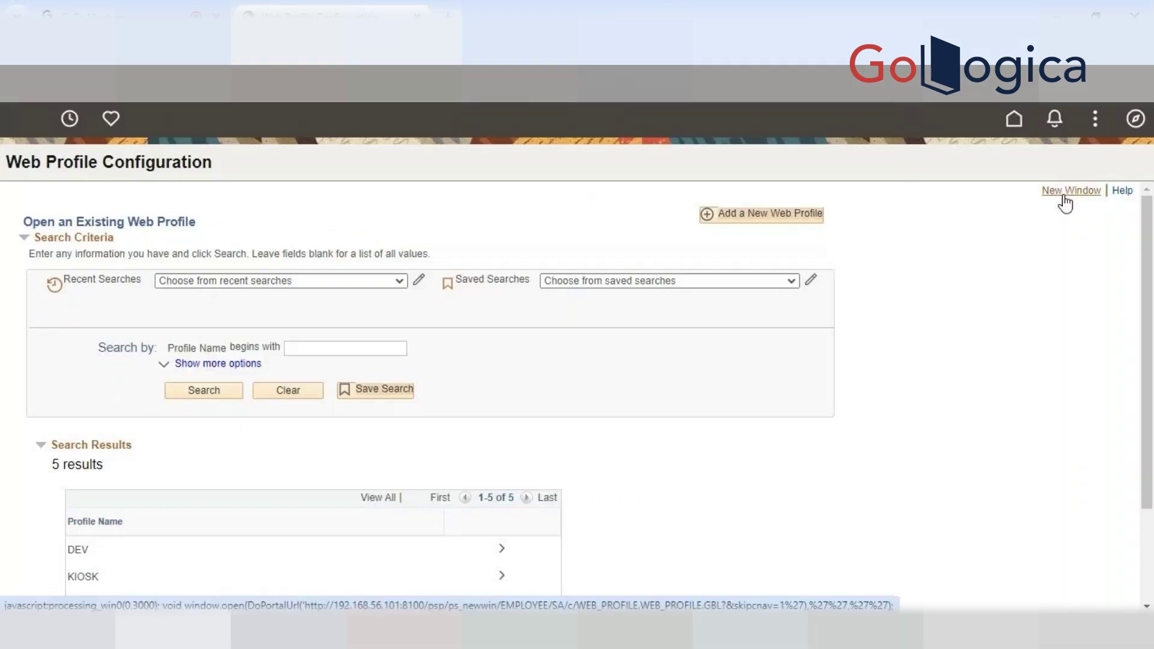
key(Return)
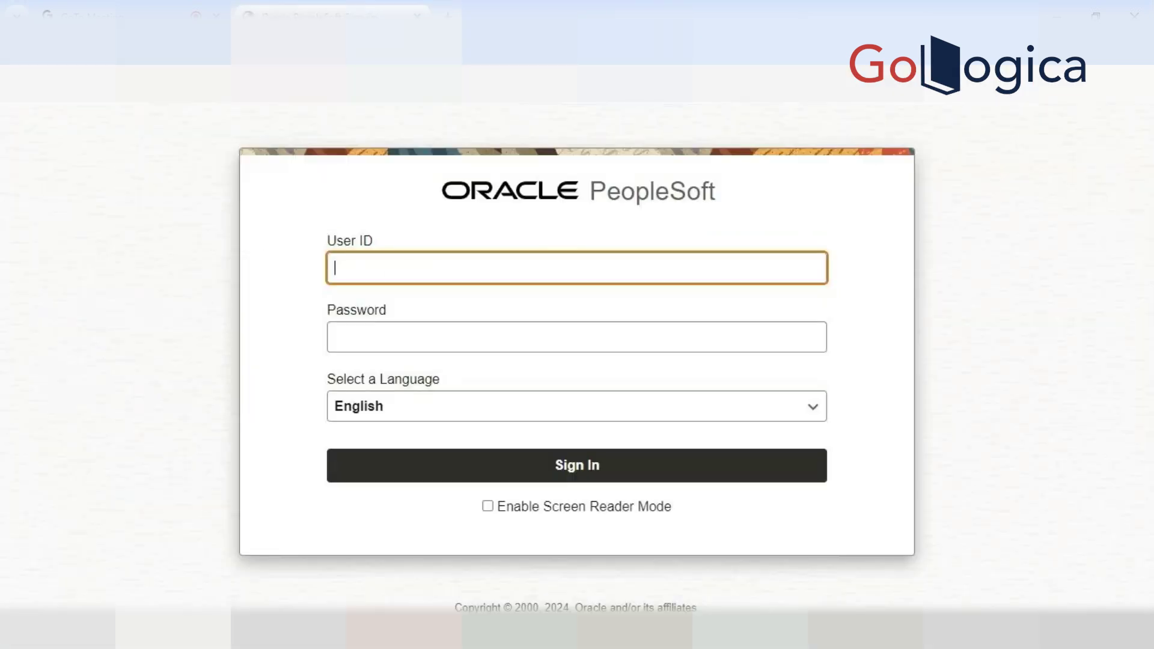
Sign in once more with the administrator user ID and password
click(386, 266)
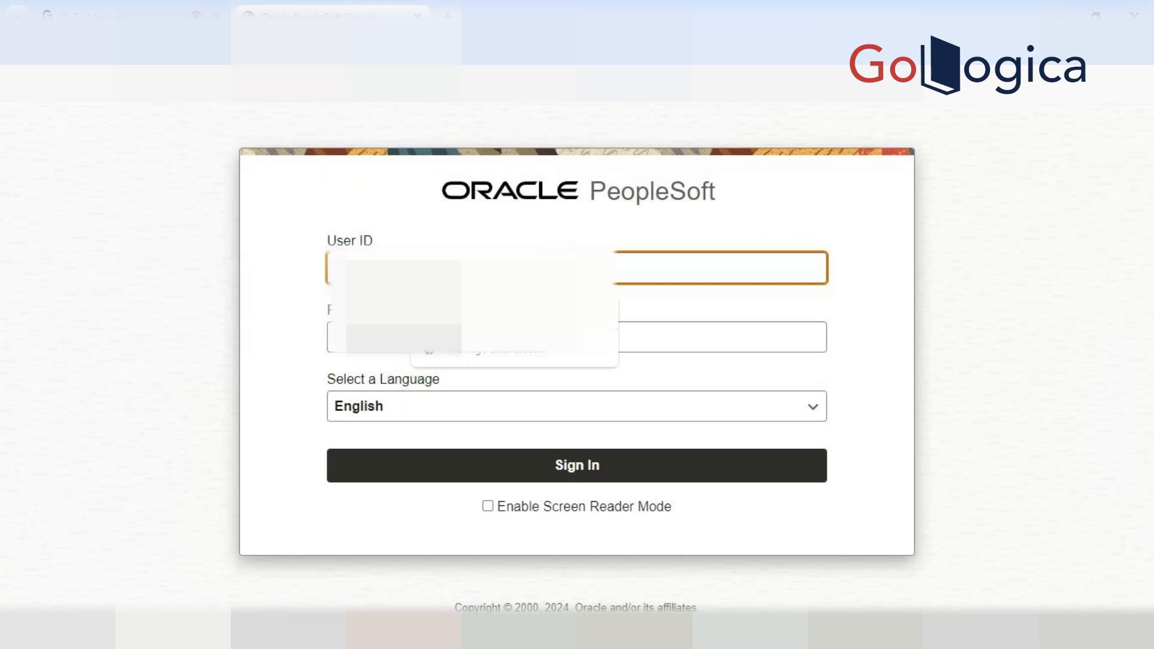
text(P)
key(Tab)
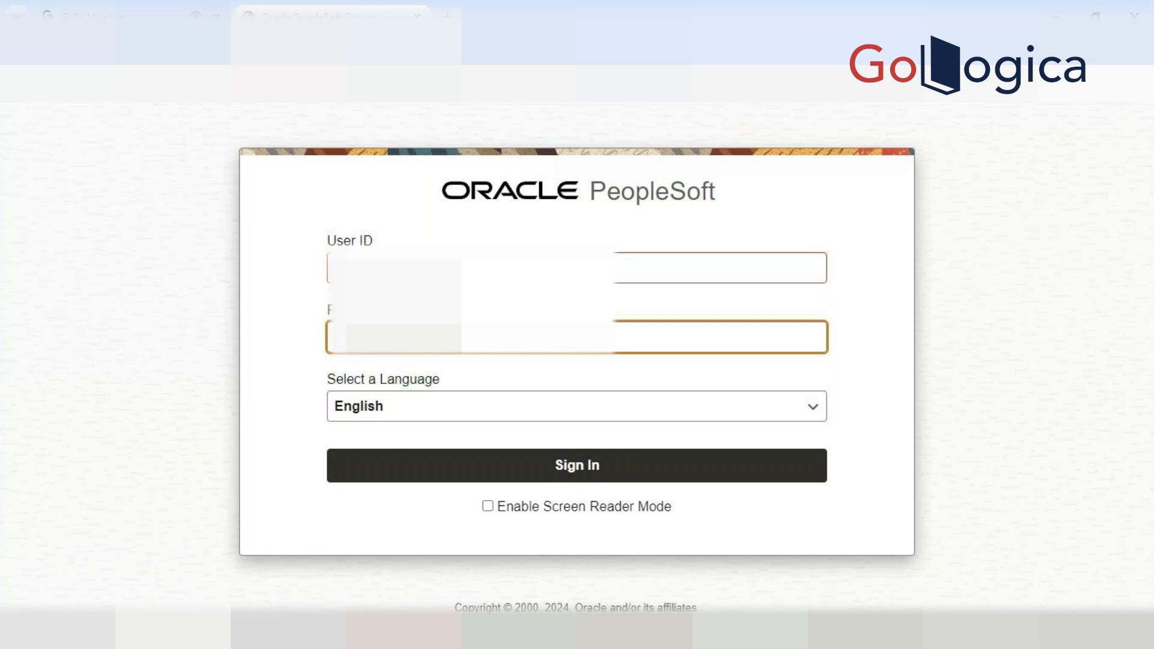
key(Return)
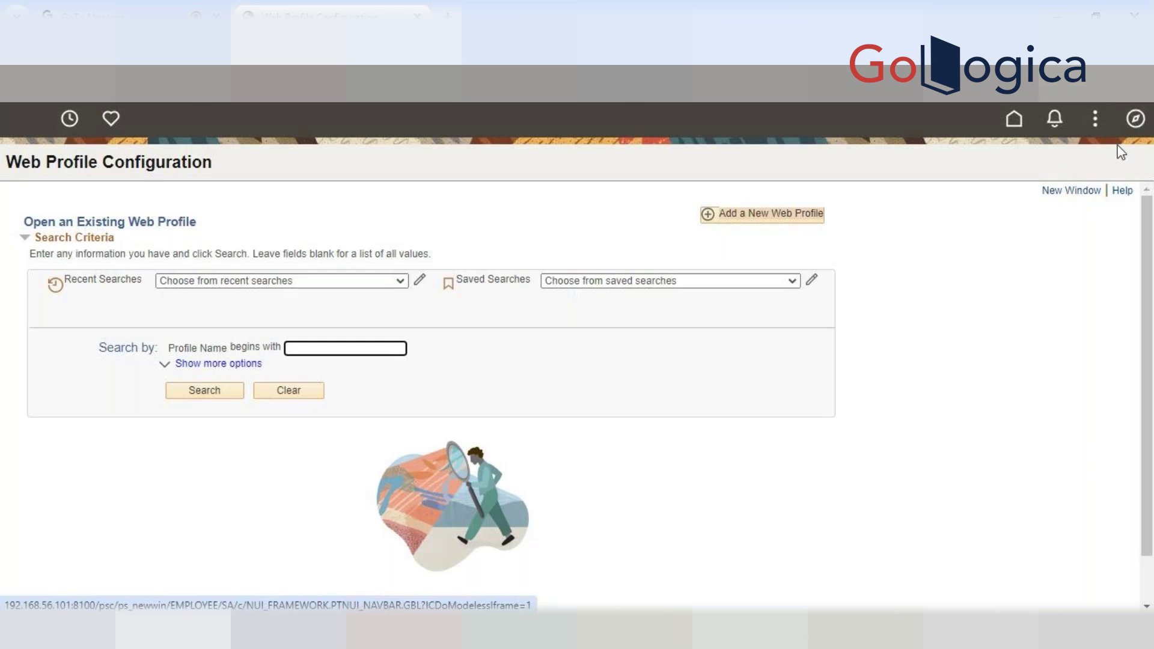
Go to Process Monitor through the NavBar's Recently Visited list
click(1135, 122)
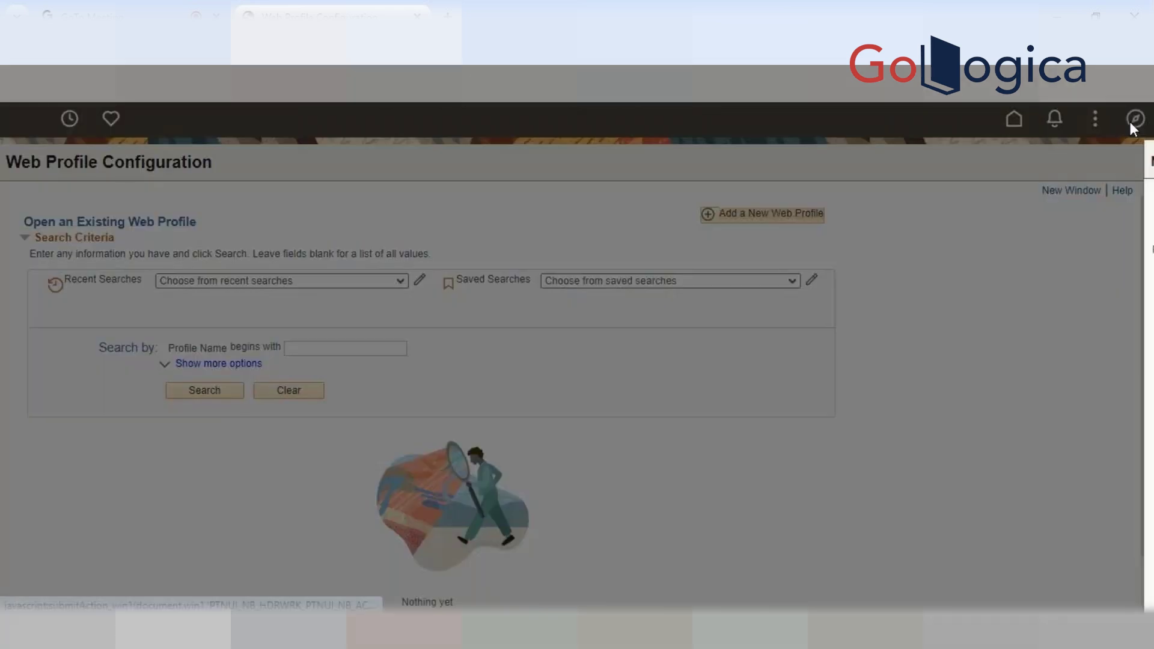
click(1116, 245)
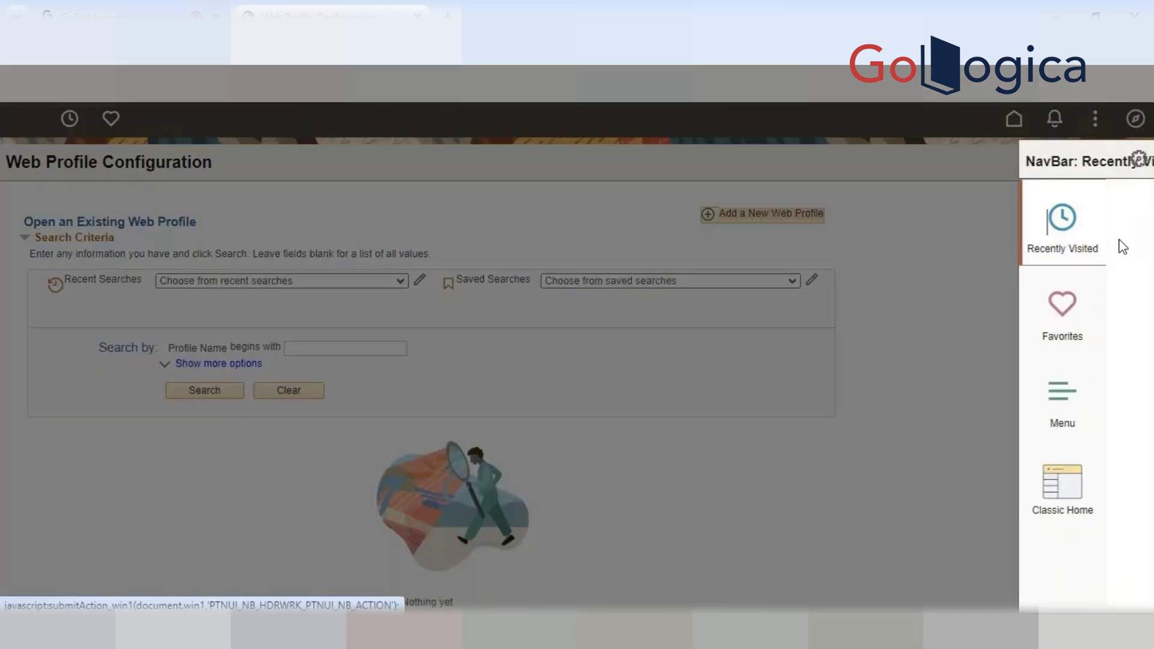
click(997, 252)
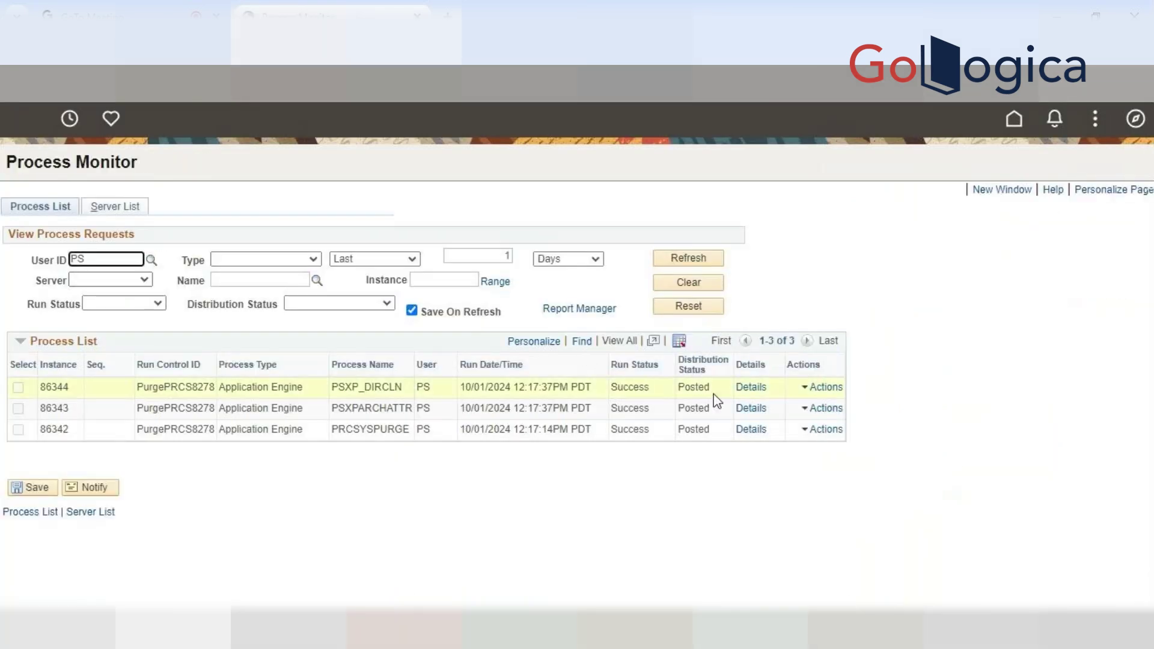
Open the AE_PSXP_DIRCLN_86344.stdout log for process instance 86344 in a new tab
click(751, 387)
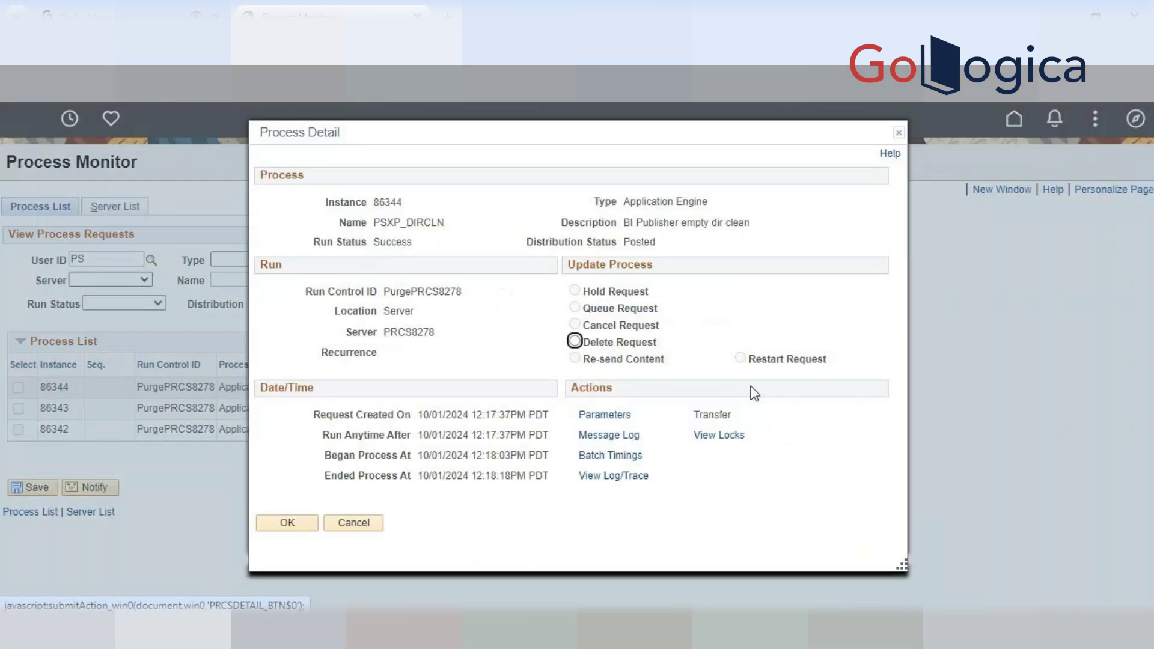
click(616, 476)
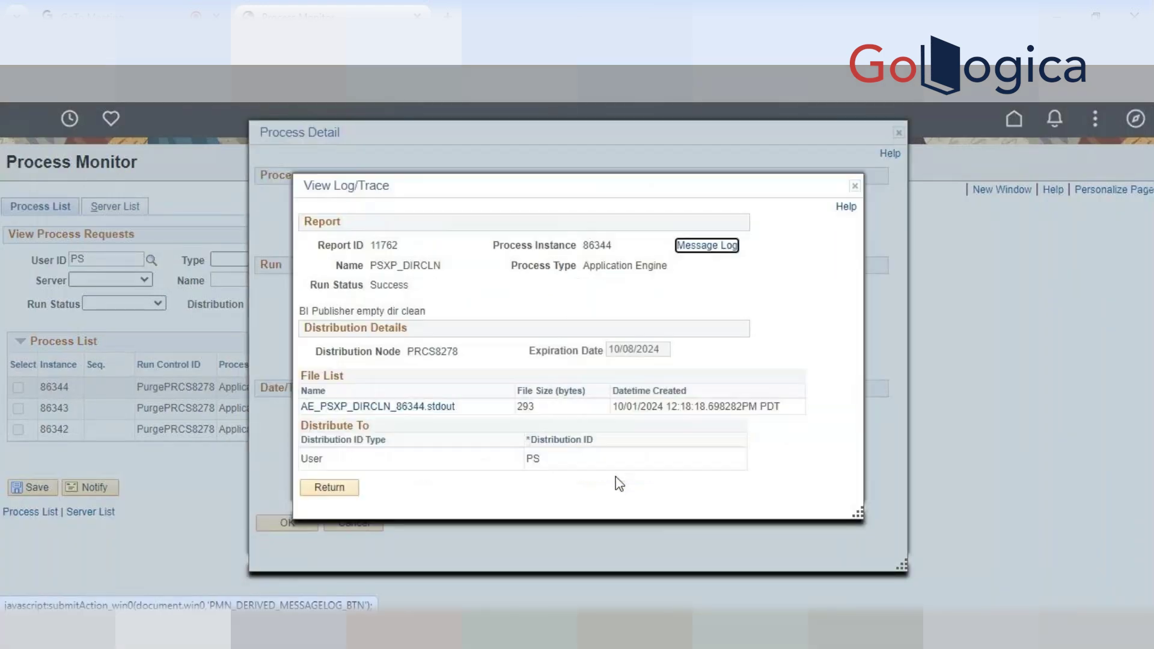
click(398, 407)
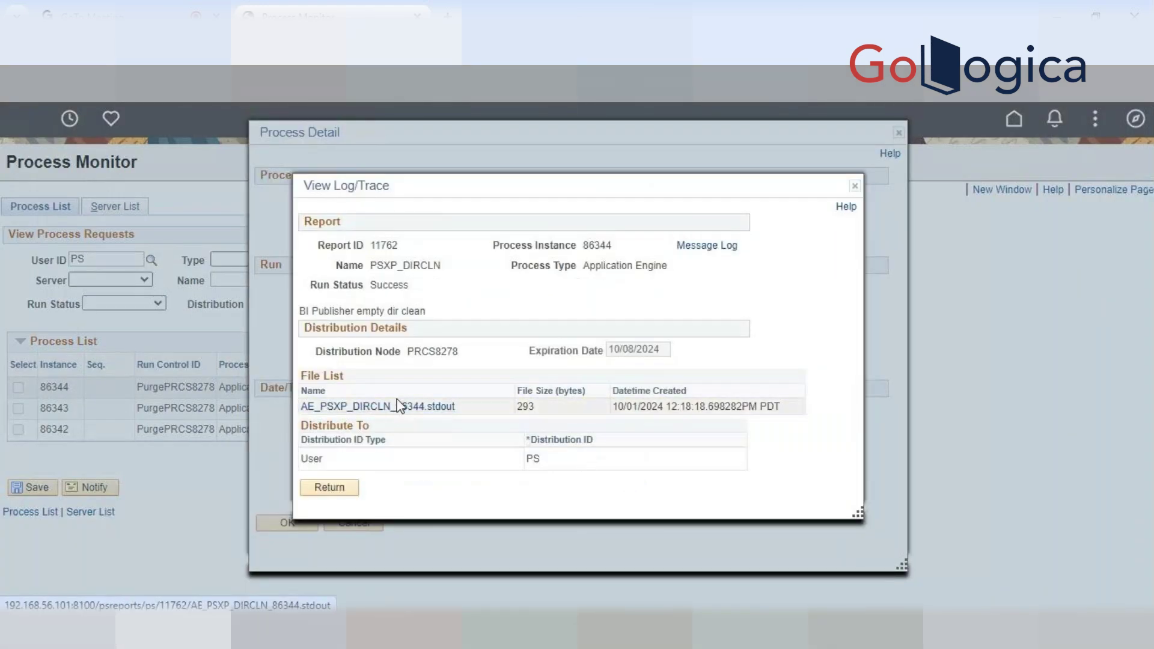
click(397, 407)
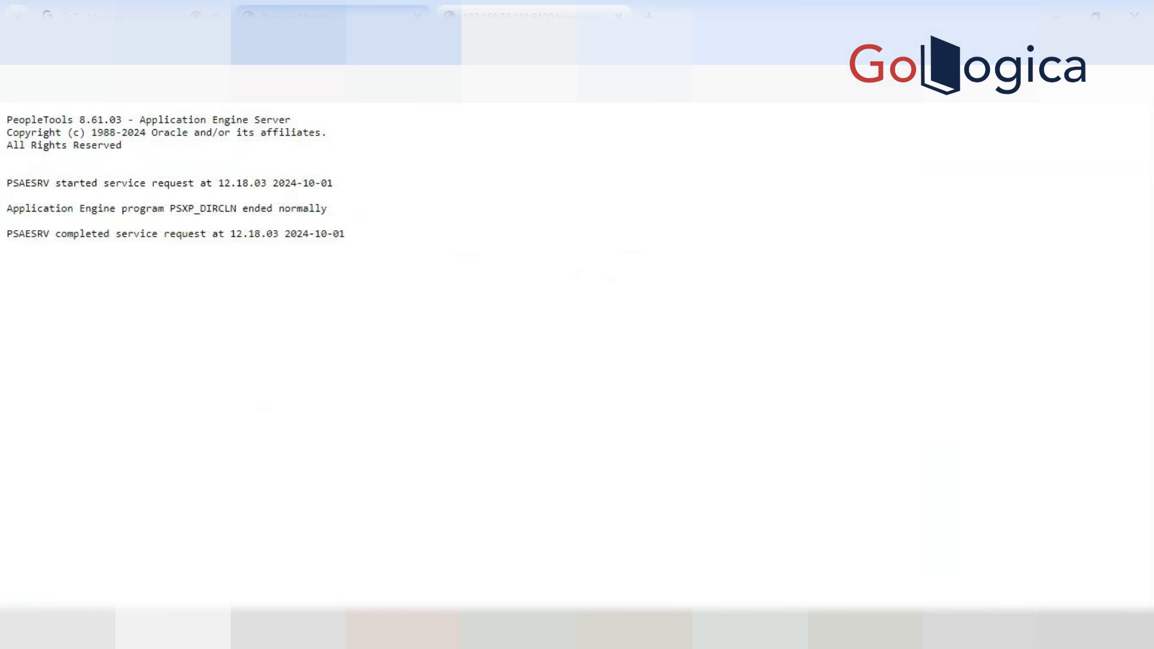
Close the log and detail dialogs and show the Server List with both servers Running
click(289, 16)
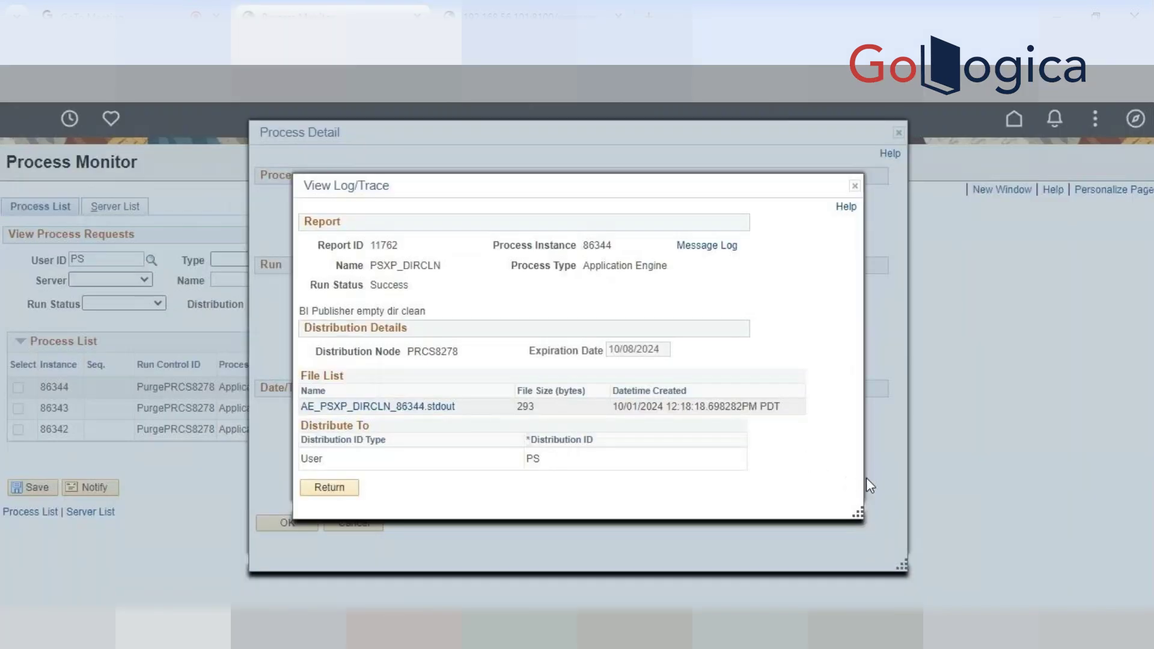
click(855, 186)
click(899, 136)
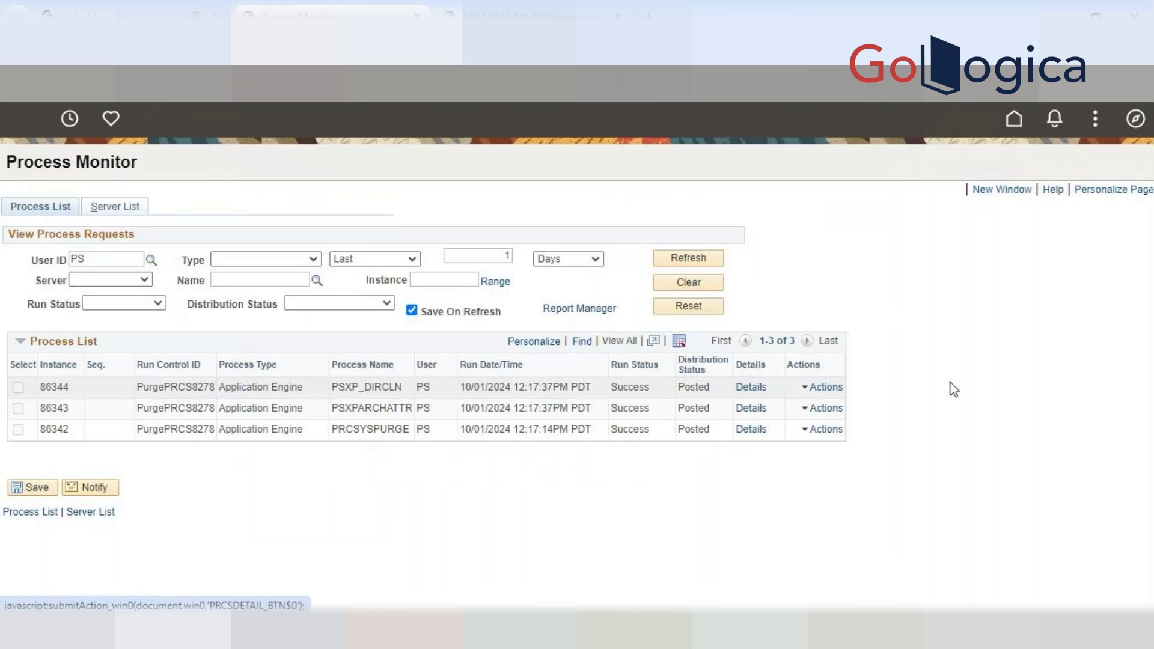
click(114, 206)
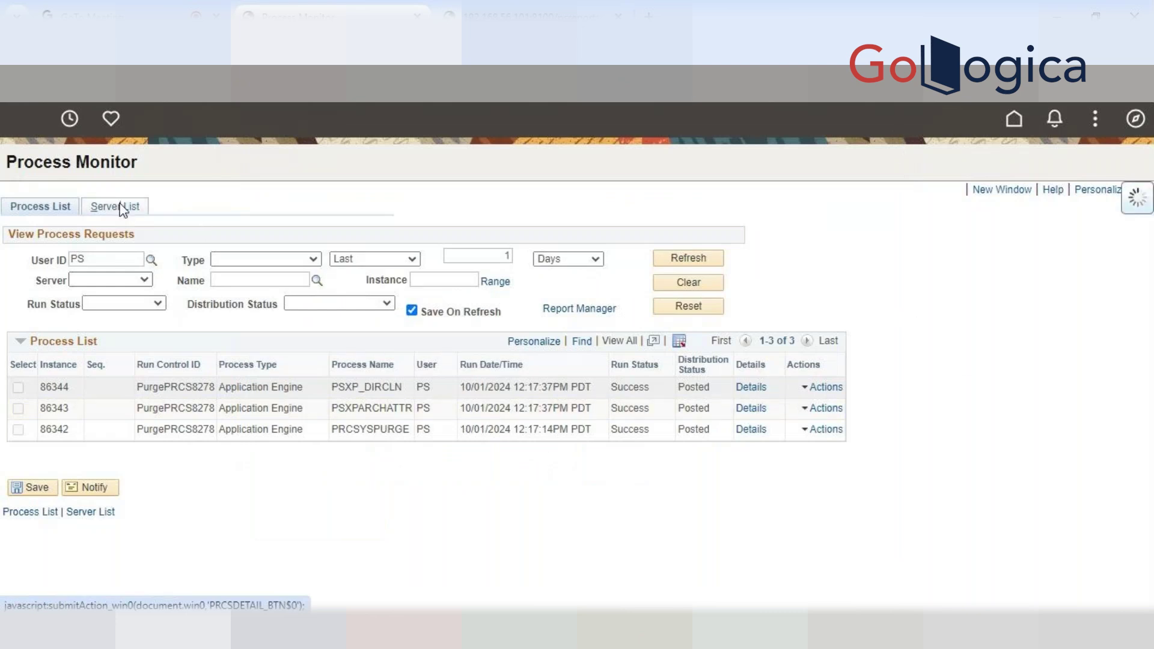